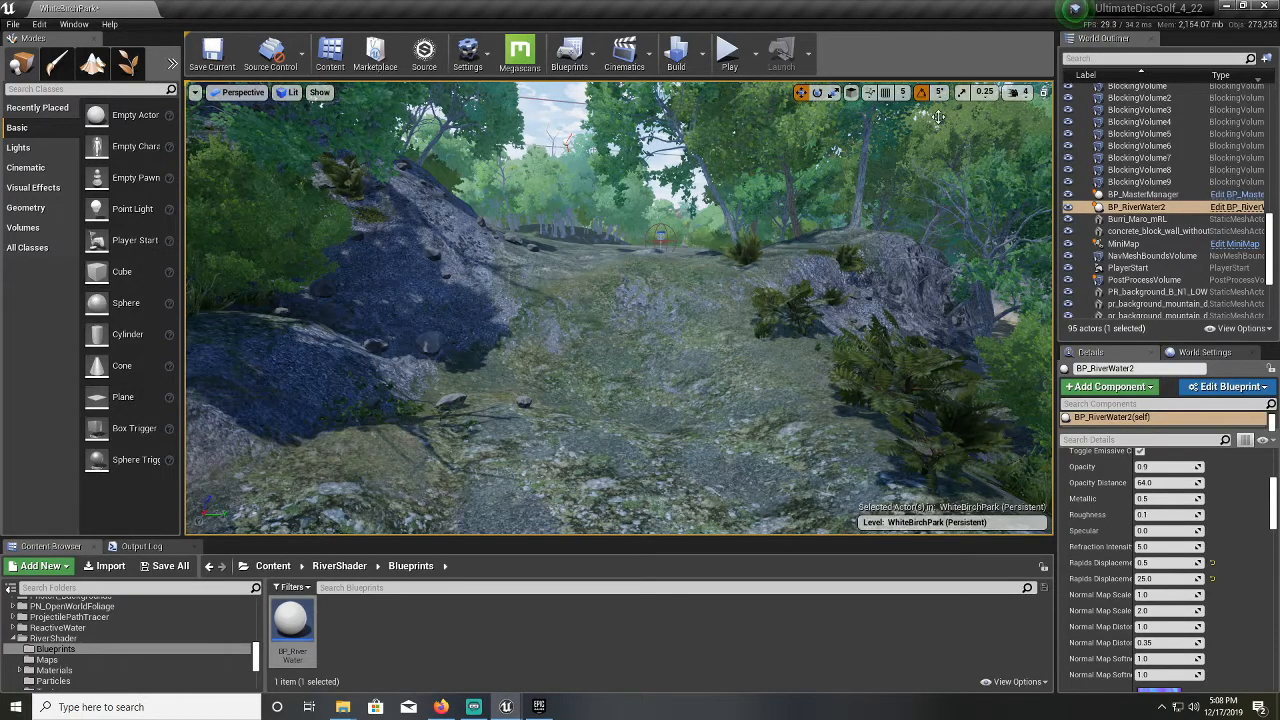
Open the hole 1 basket's blueprint, Basket_Physics_BP, from the level and maximize its editor window
{"action": "right_click_drag", "start_coordinate": [736, 249], "coordinate": [840, 212]}
{"action": "key", "text": "w"}
{"action": "key", "text": "w"}
{"action": "right_click_drag", "start_coordinate": [840, 295], "coordinate": [754, 295]}
{"action": "key", "text": "w"}
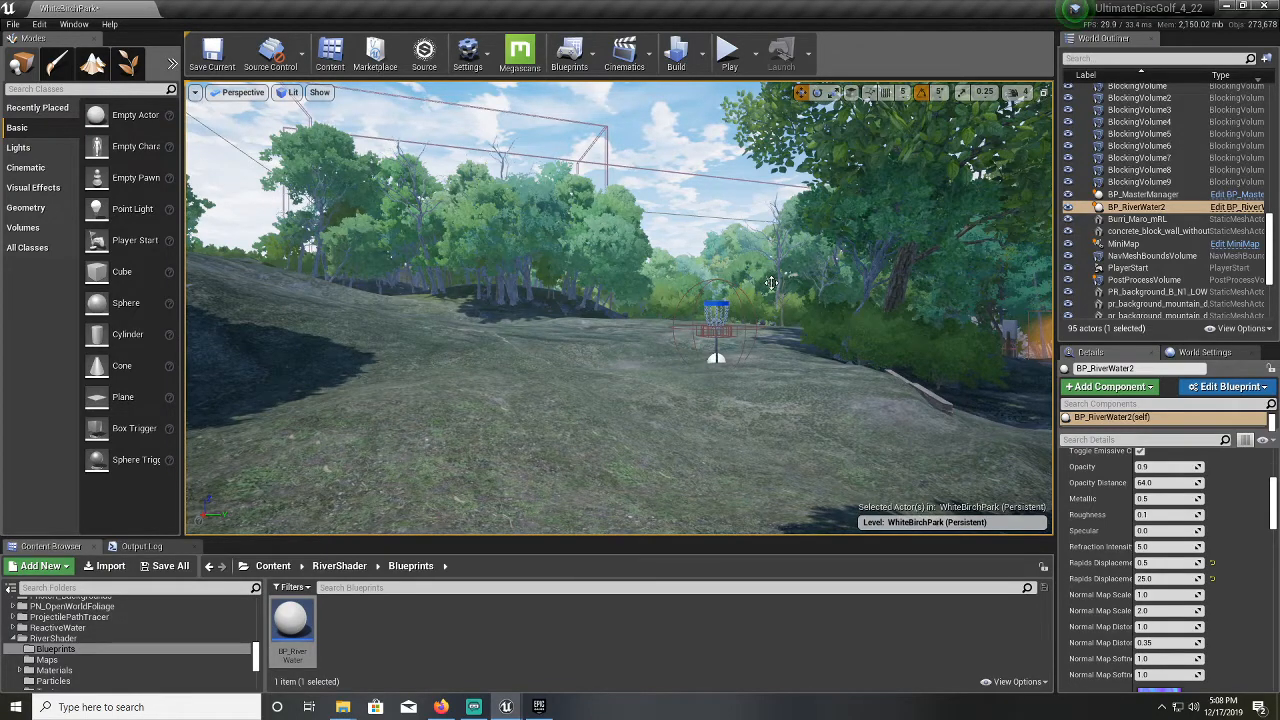
{"action": "mouse_move", "coordinate": [769, 281]}
{"action": "right_mouse_down"}
{"action": "mouse_move", "coordinate": [900, 292]}
{"action": "mouse_move", "coordinate": [778, 270]}
{"action": "right_mouse_up"}
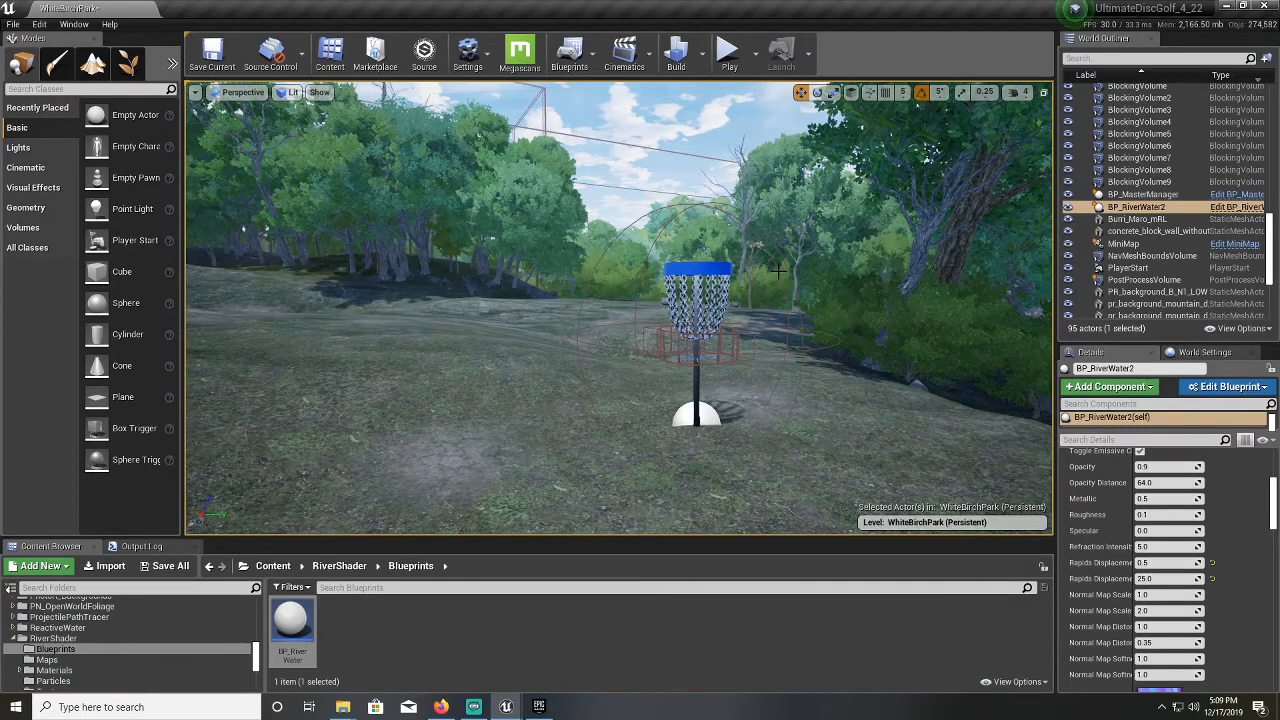
{"action": "left_click", "coordinate": [718, 203]}
{"action": "left_click", "coordinate": [705, 206]}
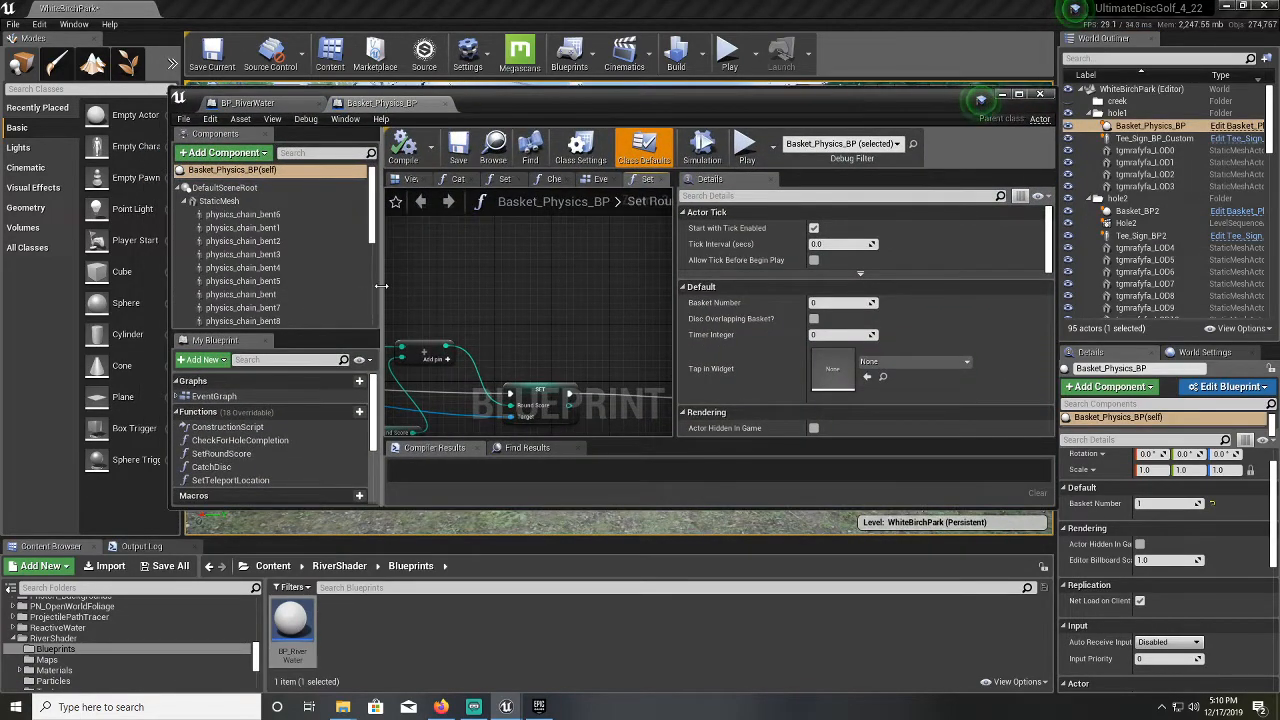
{"action": "left_click_drag", "start_coordinate": [381, 290], "coordinate": [360, 290]}
{"action": "left_click", "coordinate": [1020, 96]}
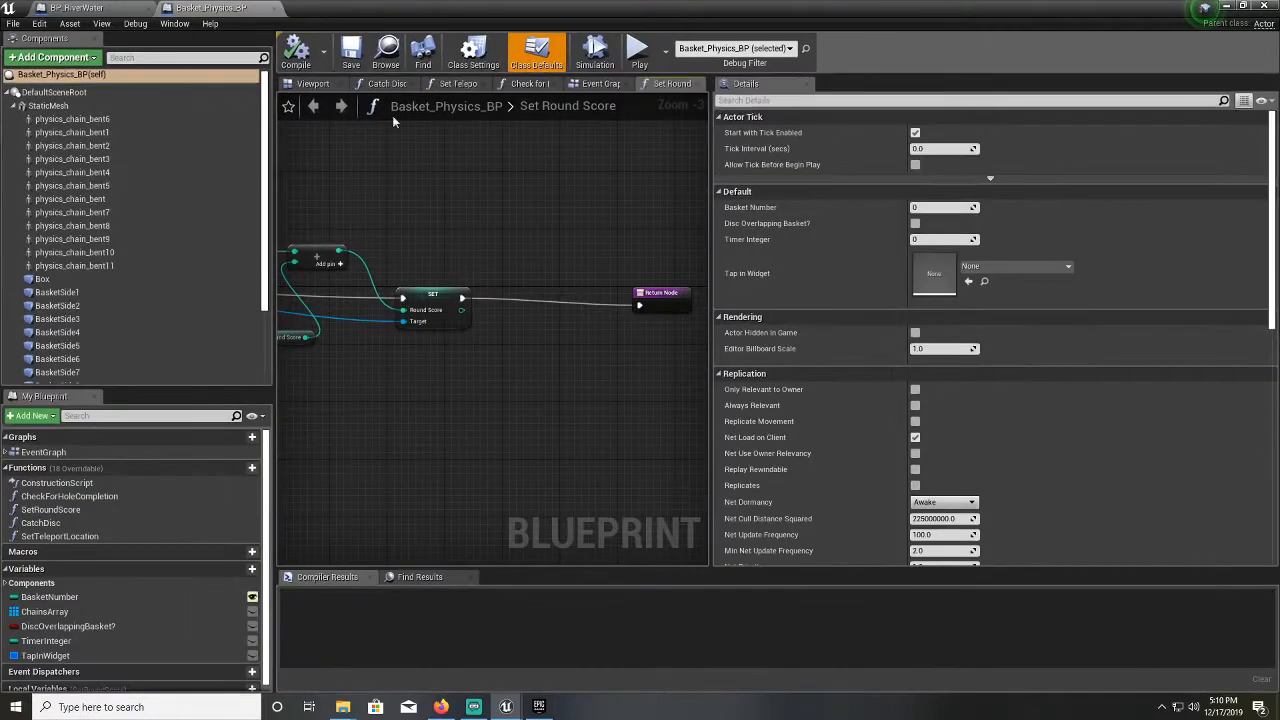
Select the Capsule collision component in the basket blueprint's 3D preview and activate the scale tool
{"action": "left_click", "coordinate": [310, 84]}
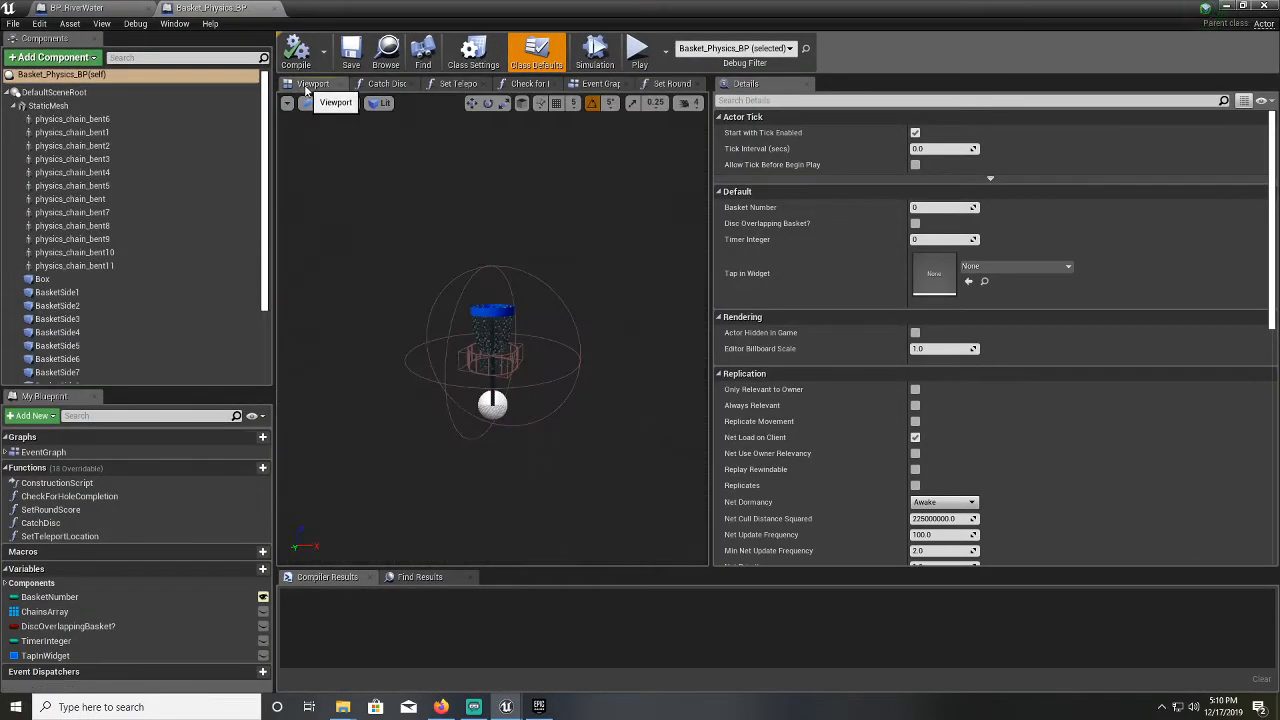
{"action": "scroll", "coordinate": [448, 205], "scroll_direction": "up", "scroll_amount": 2}
{"action": "left_click", "coordinate": [472, 242]}
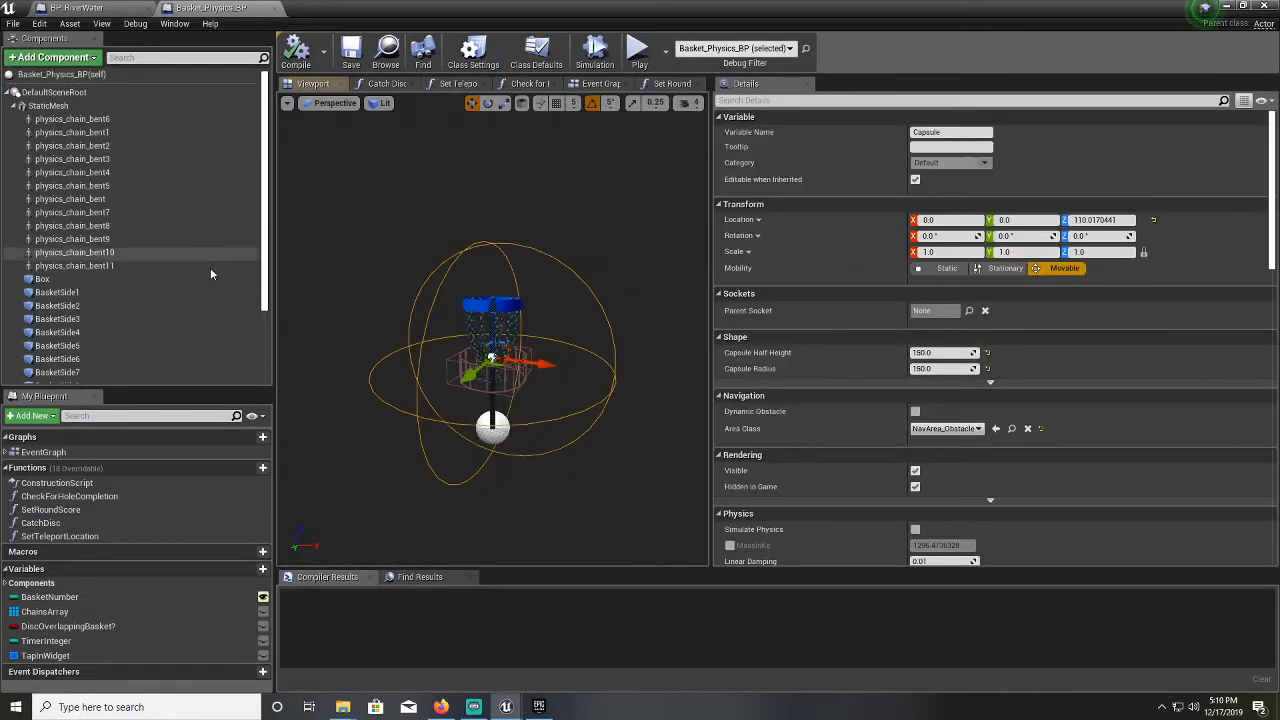
{"action": "scroll", "coordinate": [175, 300], "scroll_direction": "down", "scroll_amount": 3}
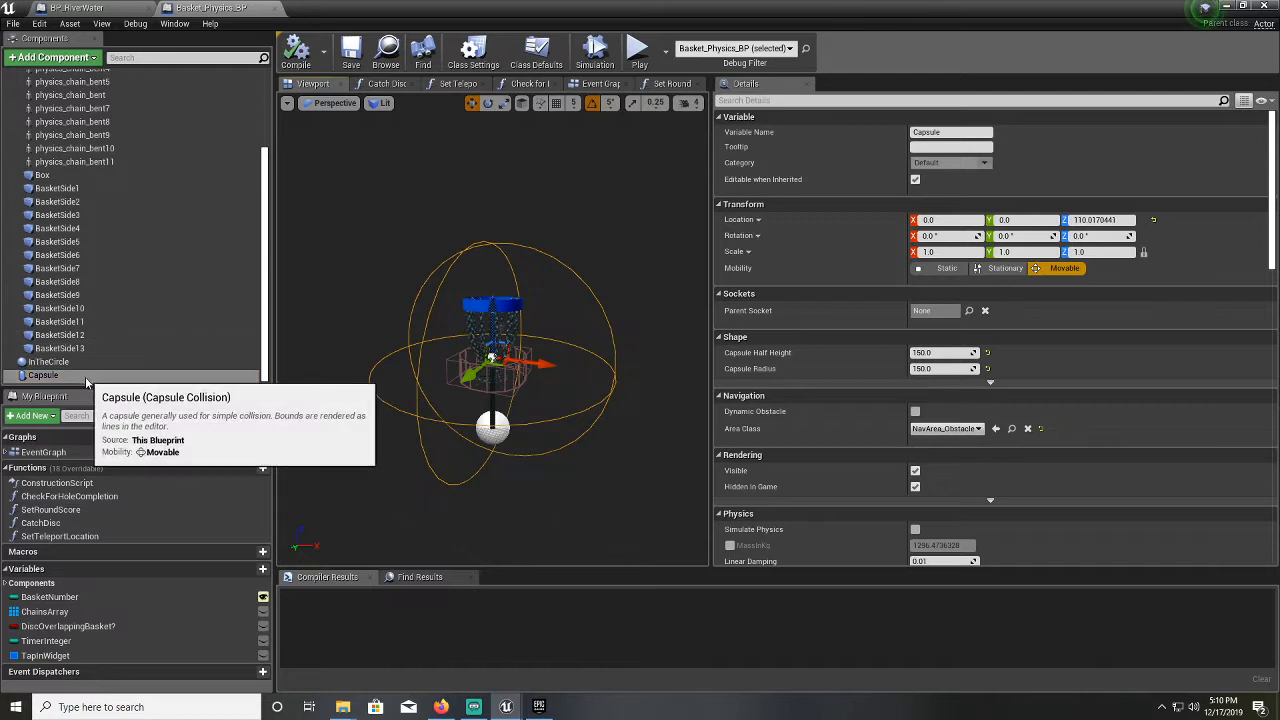
{"action": "left_click", "coordinate": [504, 104]}
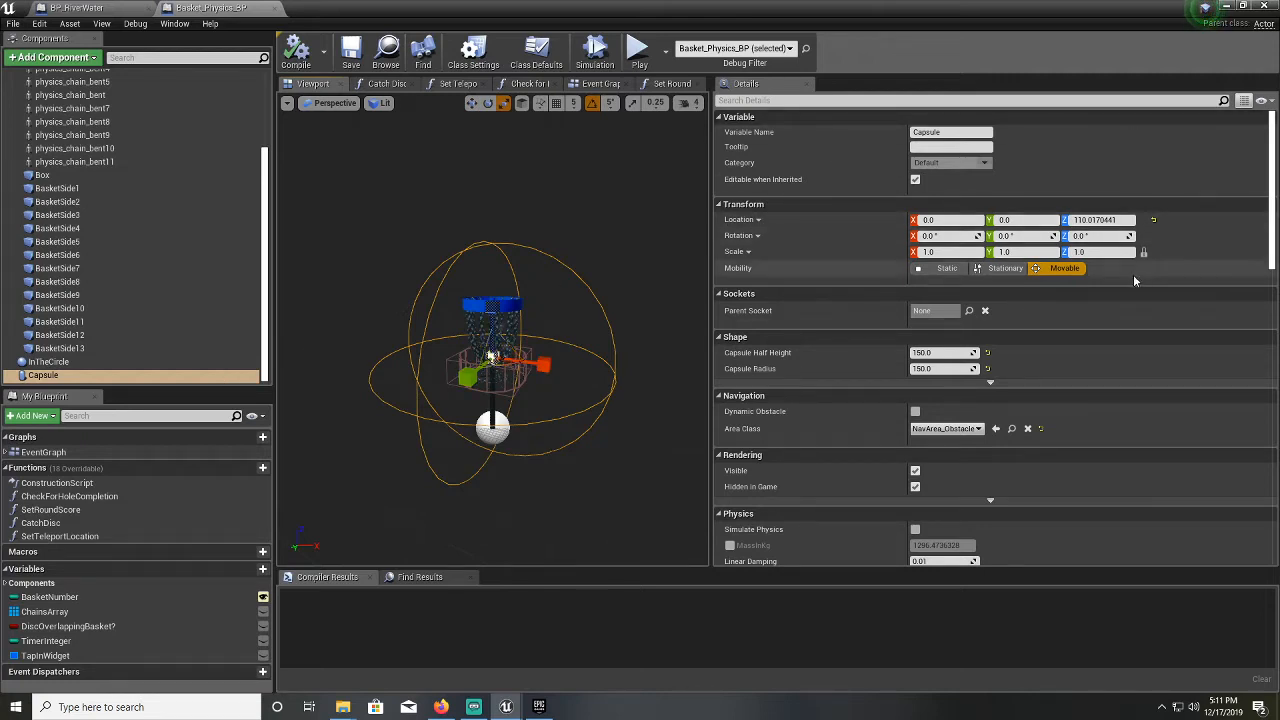
Set the Capsule Half Height of the basket's collision capsule to 300
{"action": "left_click", "coordinate": [951, 354]}
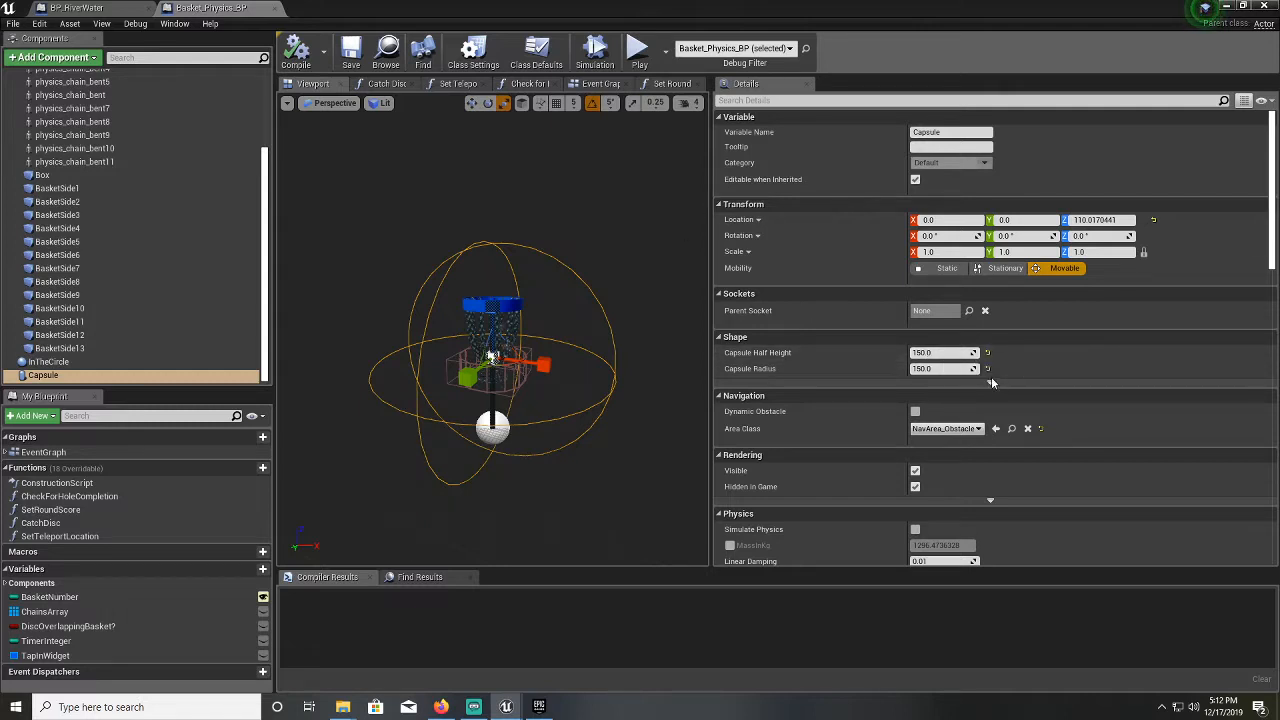
{"action": "left_click", "coordinate": [942, 353]}
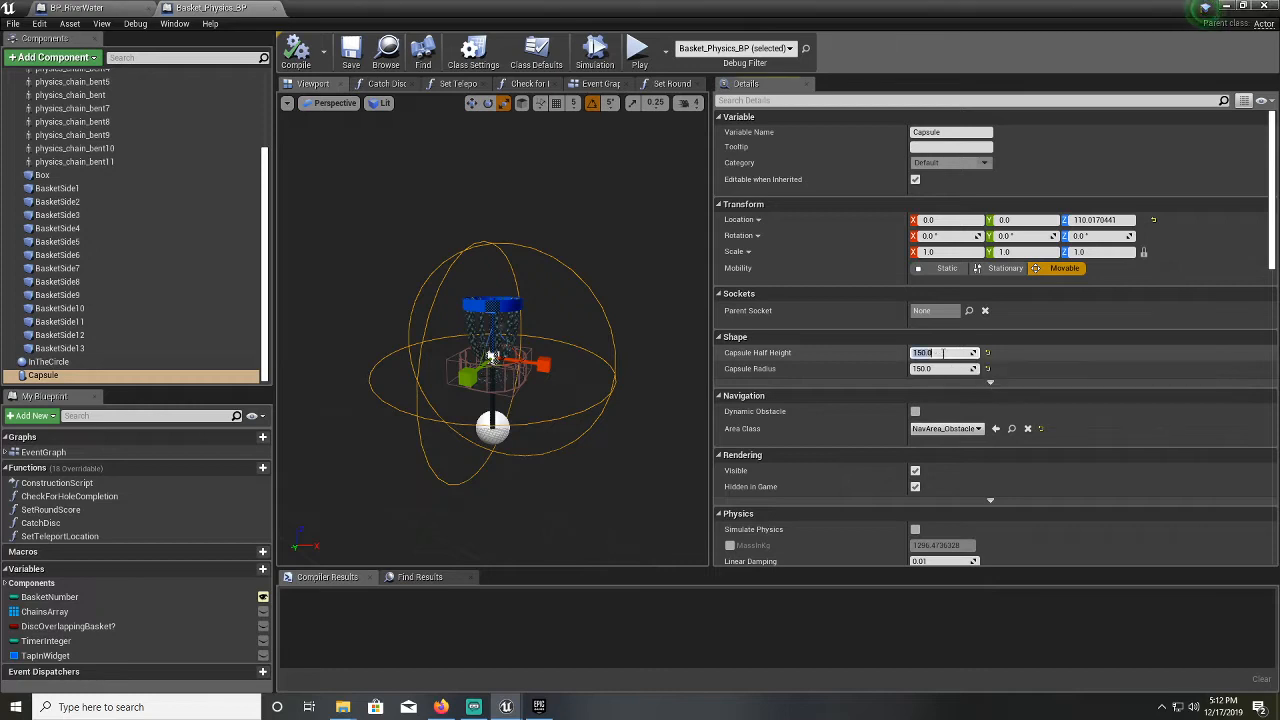
{"action": "type", "text": "300"}
{"action": "key", "text": "Return"}
{"action": "left_click", "coordinate": [943, 364]}
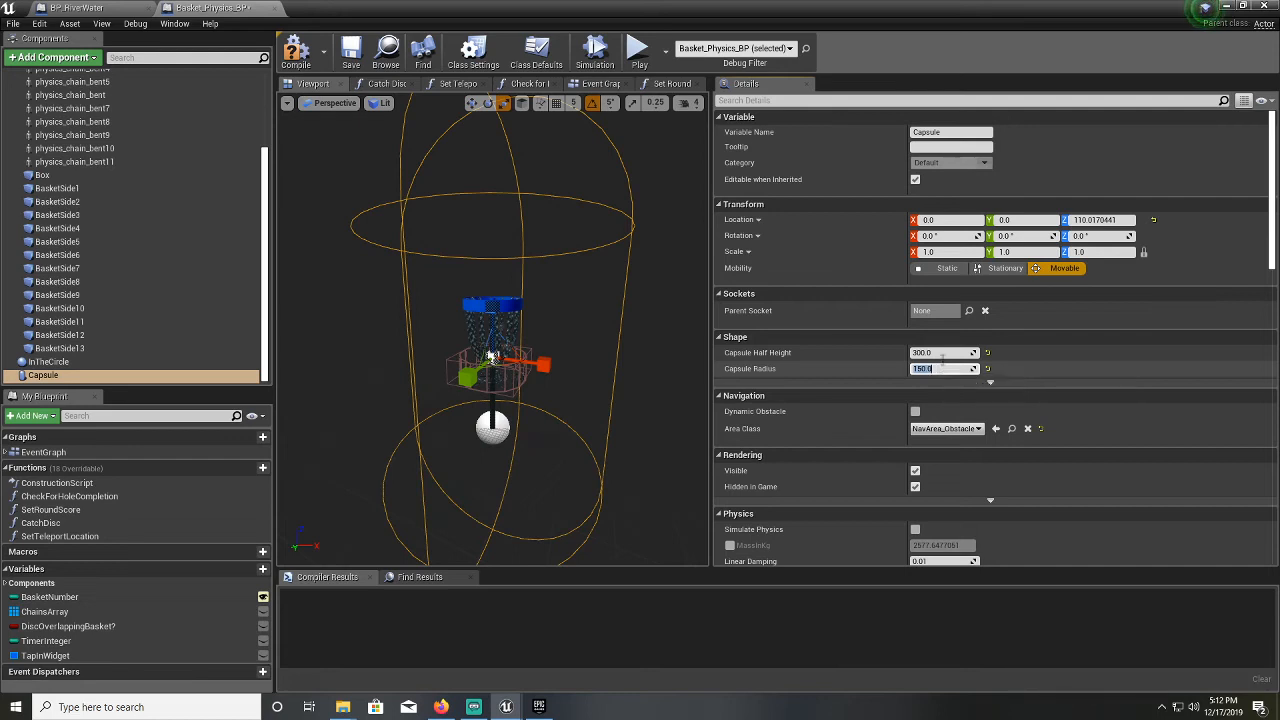
Return the Capsule Half Height to 150
{"action": "left_click_drag", "start_coordinate": [940, 353], "coordinate": [940, 352]}
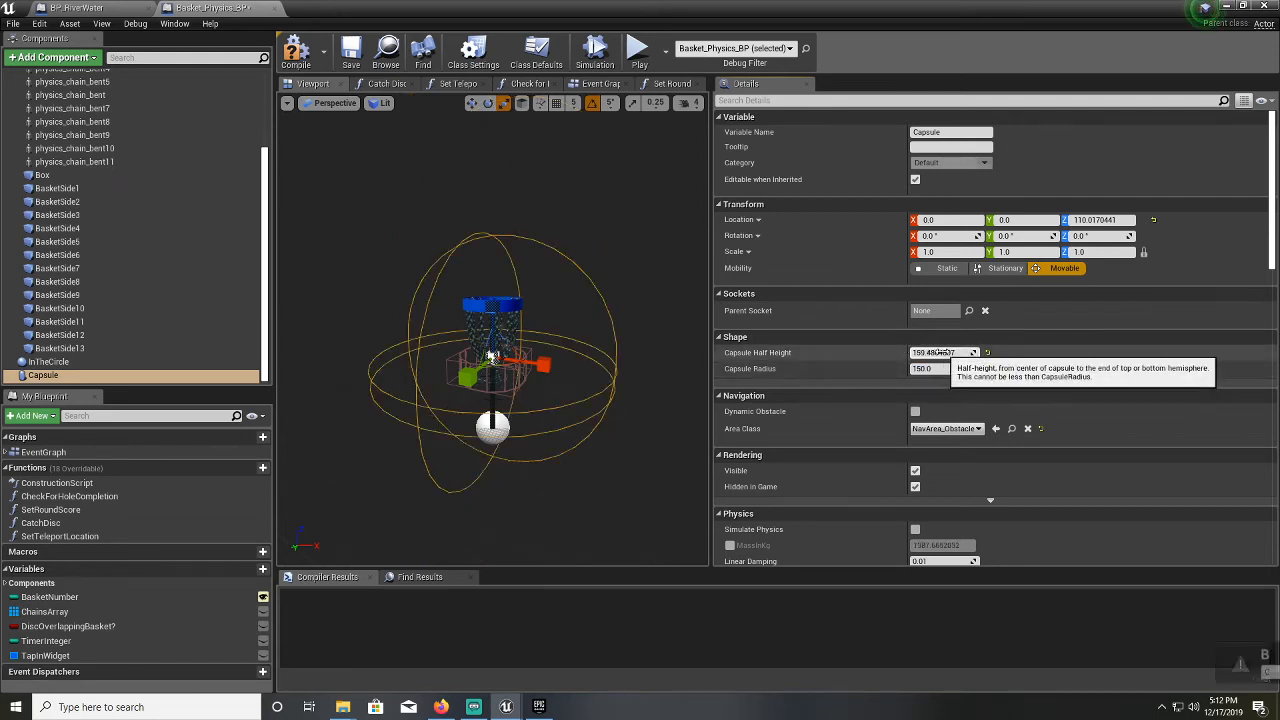
{"action": "left_click", "coordinate": [940, 353]}
{"action": "type", "text": "15"}
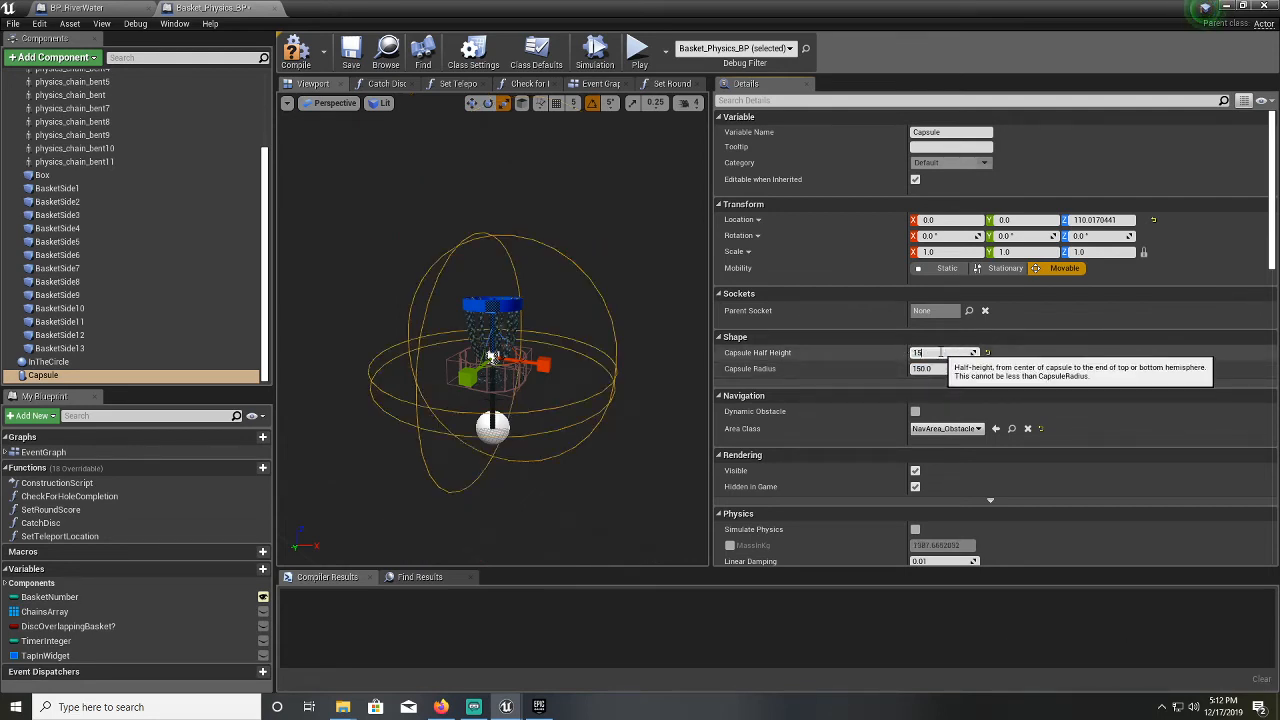
{"action": "type", "text": "0"}
{"action": "key", "text": "Return"}
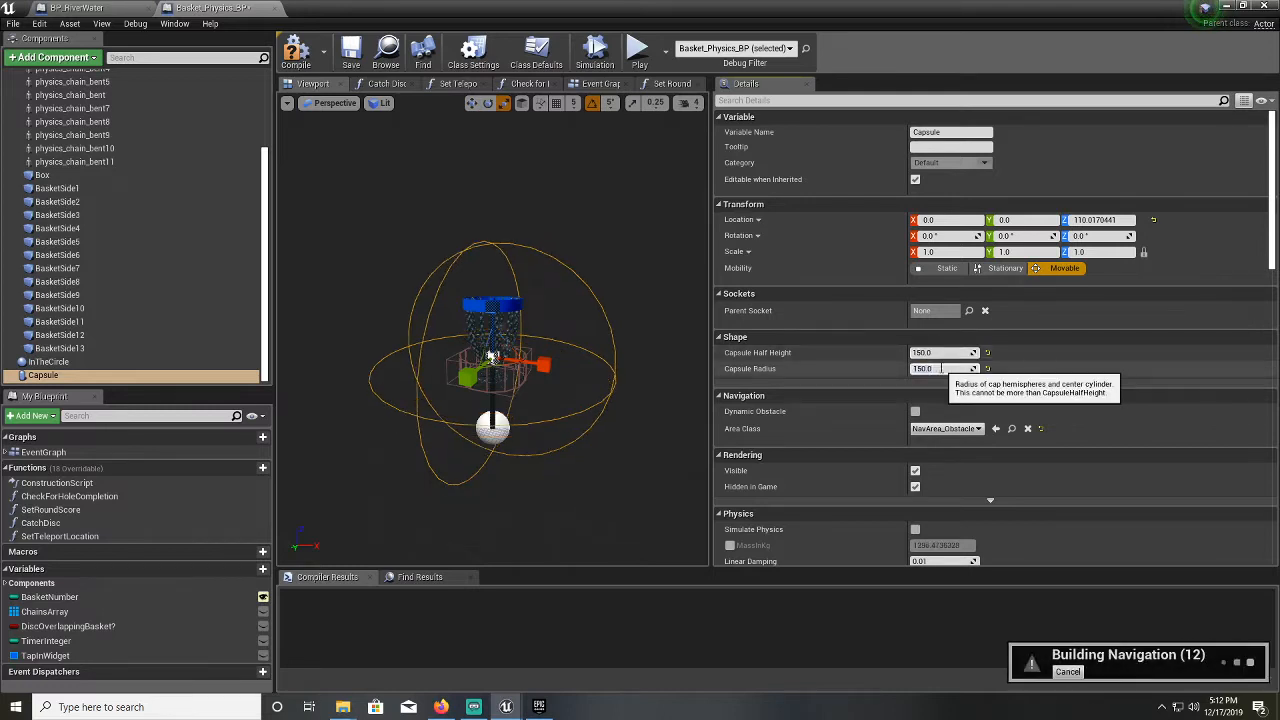
Try to set the Capsule Radius to 300, keeping the half height at 150
{"action": "left_click", "coordinate": [940, 368]}
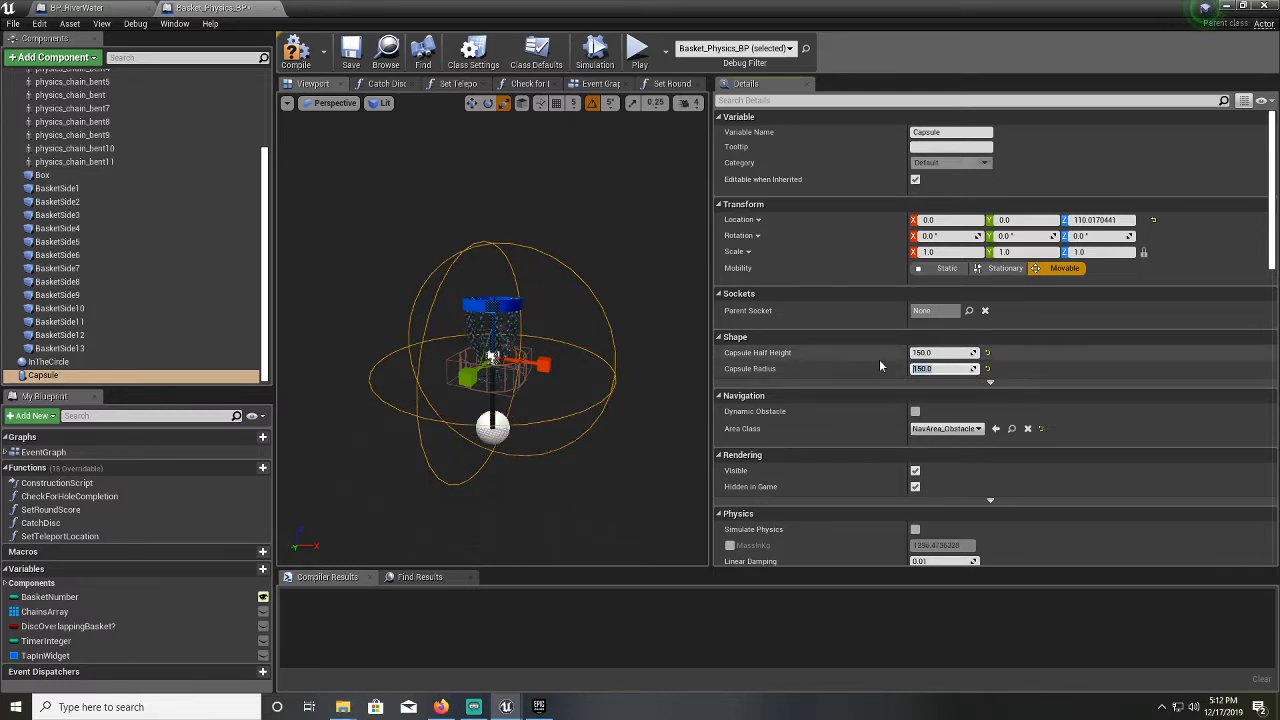
{"action": "type", "text": "150"}
{"action": "key", "text": "Return"}
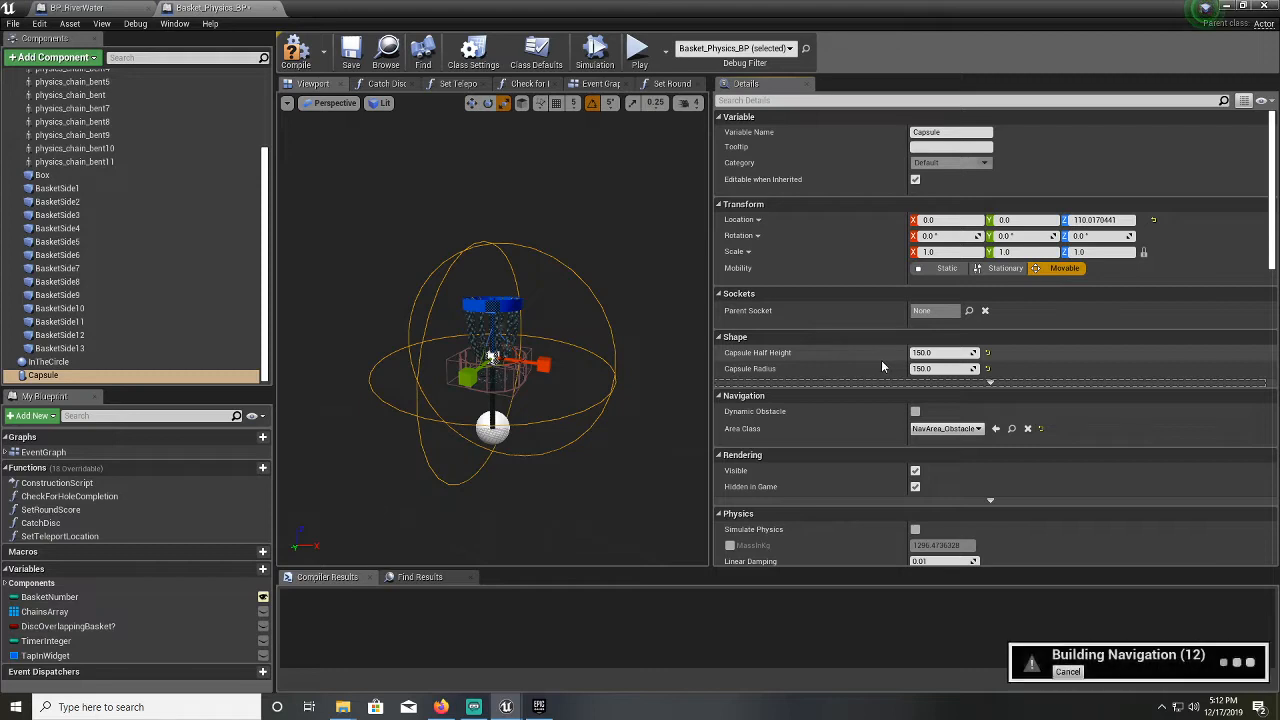
{"action": "left_click", "coordinate": [945, 368]}
{"action": "type", "text": "3"}
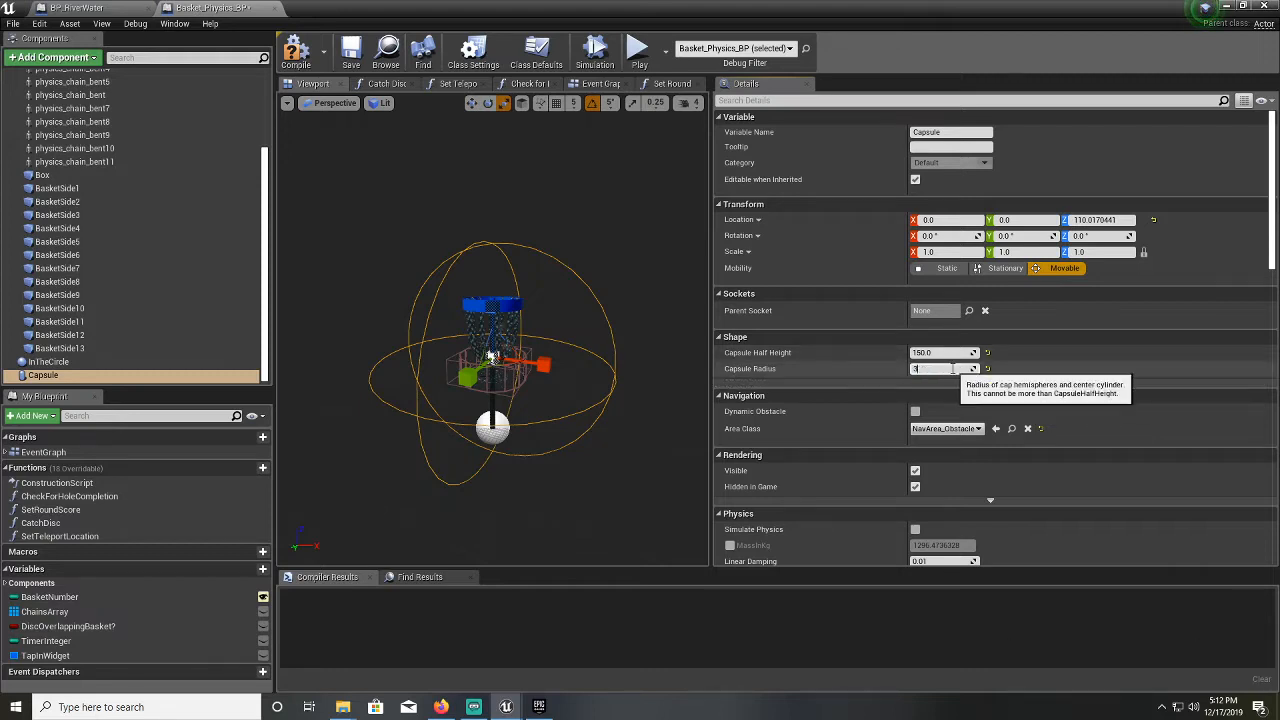
{"action": "type", "text": "00"}
{"action": "key", "text": "Return"}
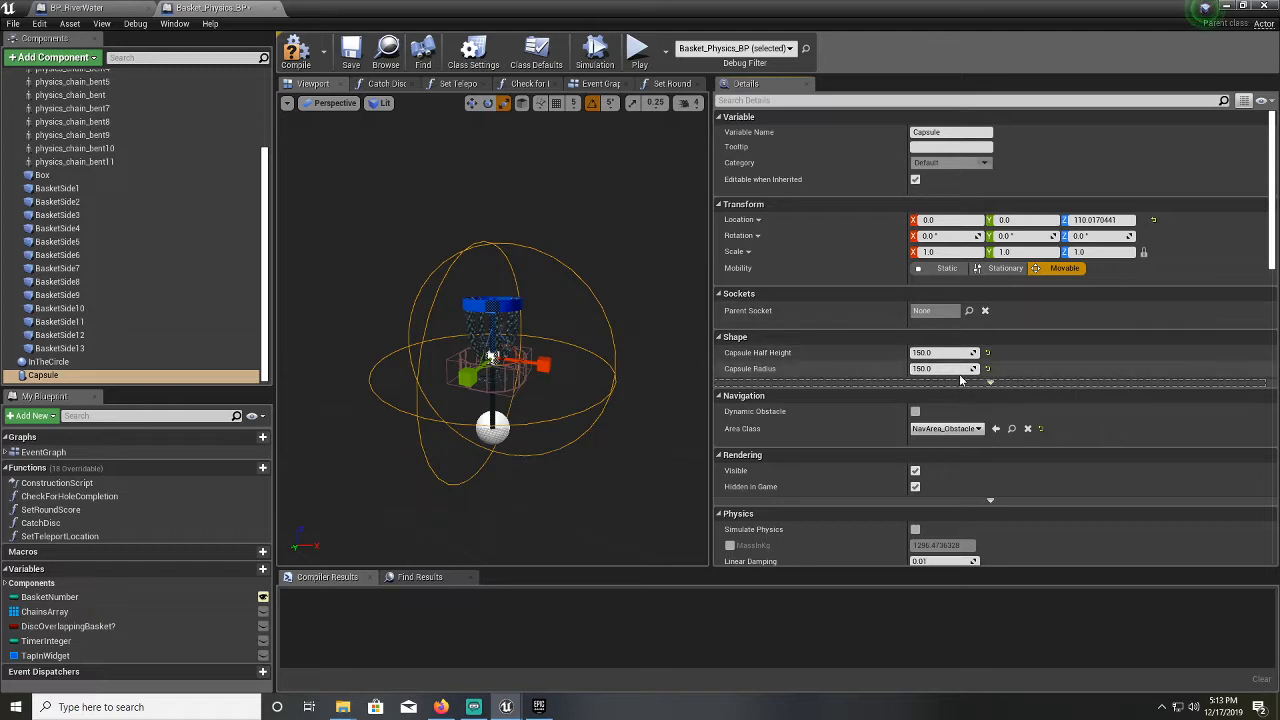
Enlarge the capsule freehand to a radius of about 205 and a half height of about 239
{"action": "left_click", "coordinate": [988, 384]}
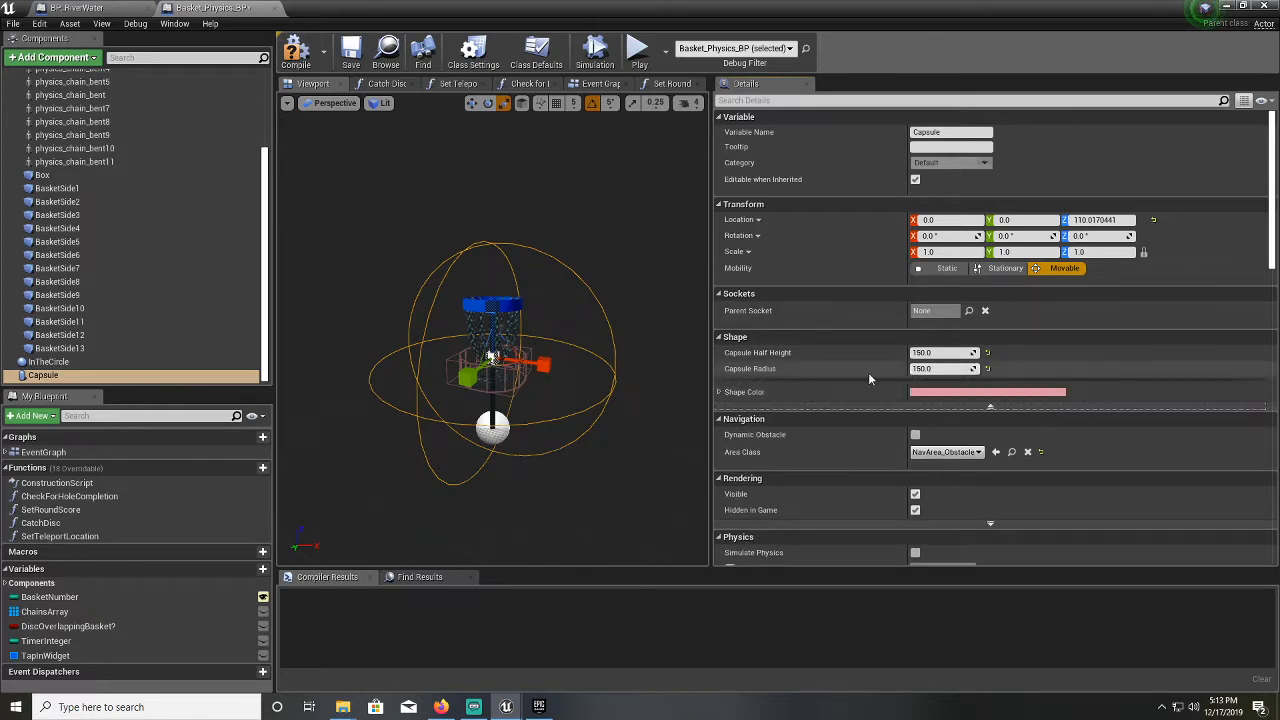
{"action": "mouse_move", "coordinate": [975, 352]}
{"action": "left_mouse_down"}
{"action": "mouse_move", "coordinate": [991, 352]}
{"action": "mouse_move", "coordinate": [991, 368]}
{"action": "mouse_move", "coordinate": [978, 352]}
{"action": "mouse_move", "coordinate": [982, 368]}
{"action": "left_mouse_up"}
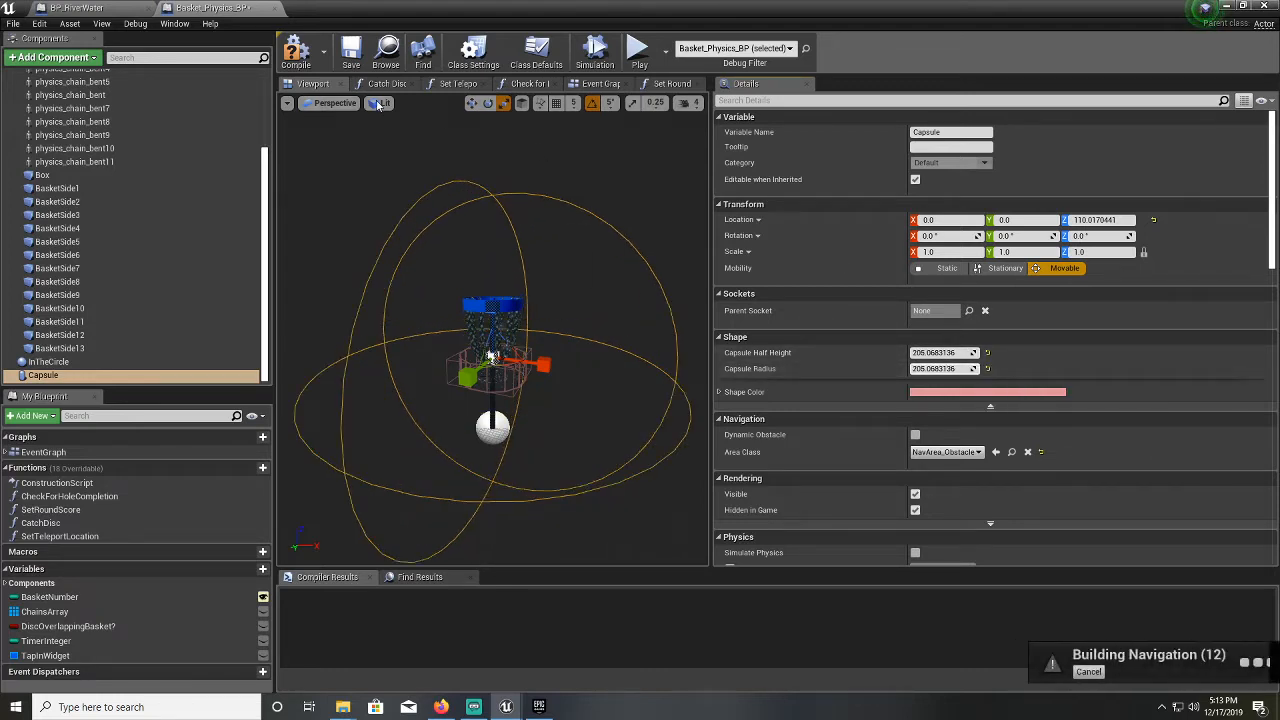
{"action": "left_click_drag", "start_coordinate": [972, 352], "coordinate": [975, 352]}
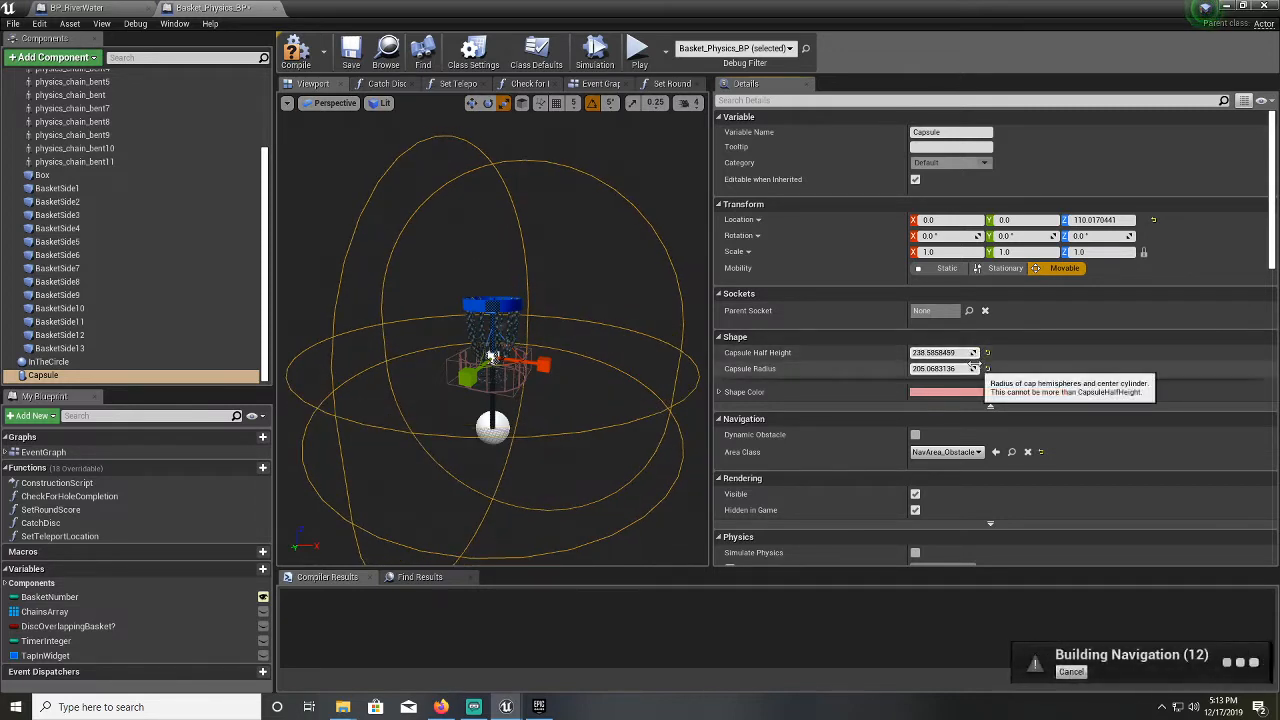
Set both the Capsule Half Height and the Capsule Radius to 250 and save the basket blueprint
{"action": "left_click", "coordinate": [975, 352]}
{"action": "type", "text": "2500"}
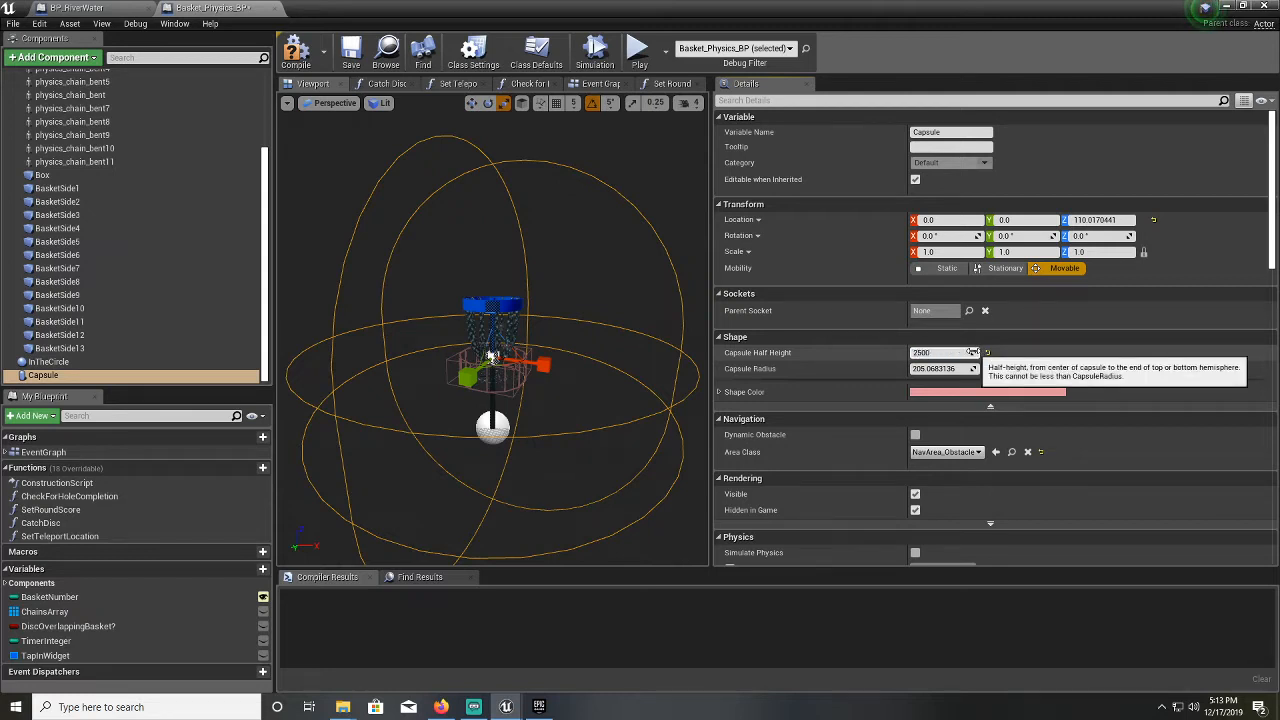
{"action": "key", "text": "BackSpace"}
{"action": "key", "text": "Tab"}
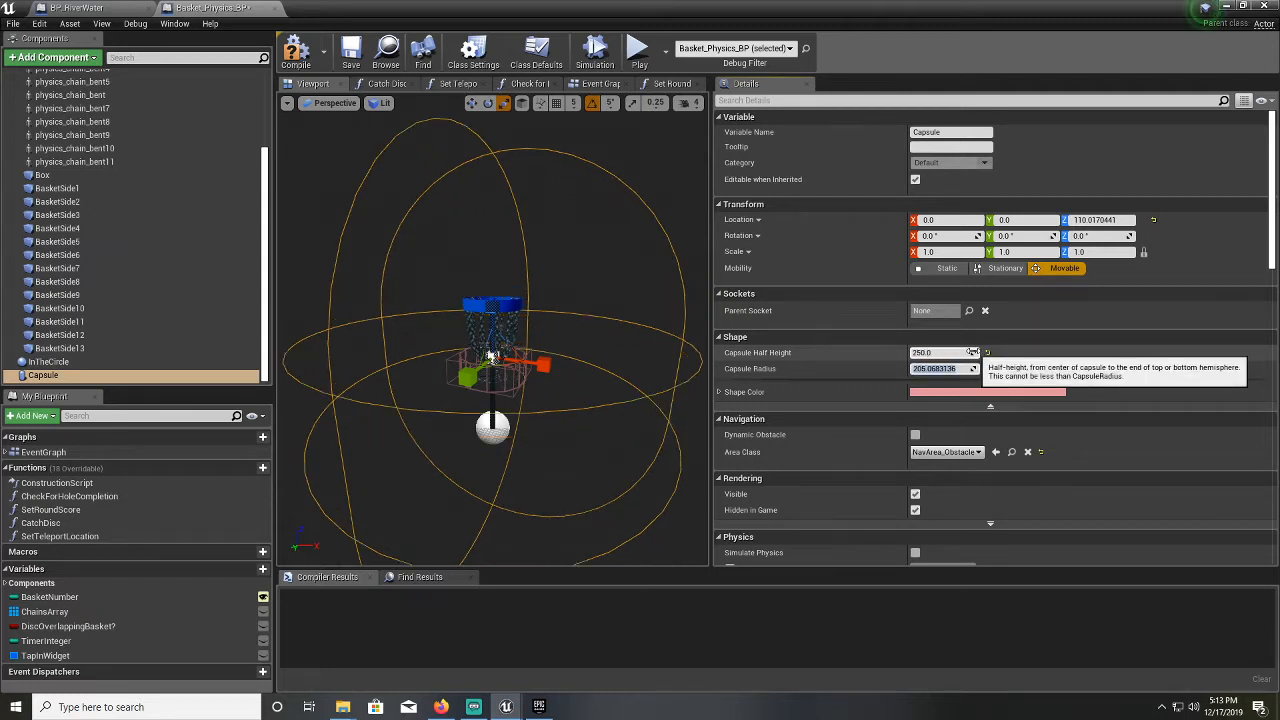
{"action": "type", "text": "250"}
{"action": "key", "text": "Return"}
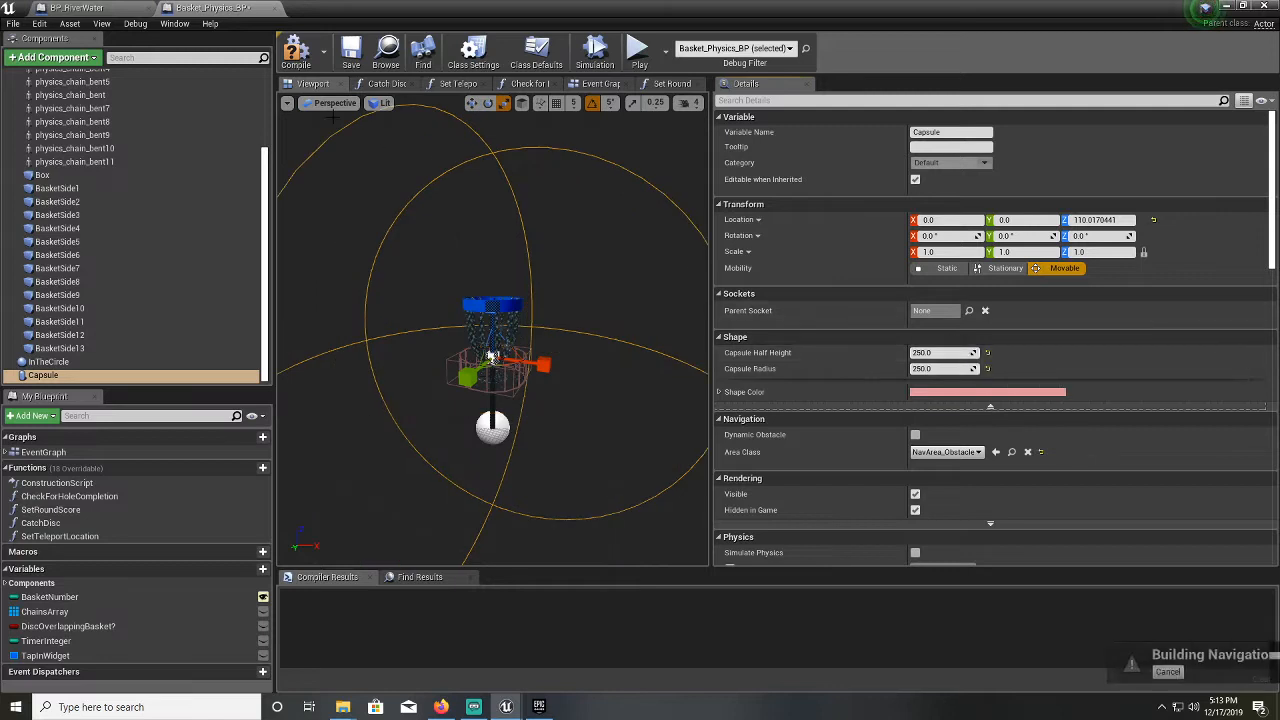
{"action": "left_click", "coordinate": [351, 52]}
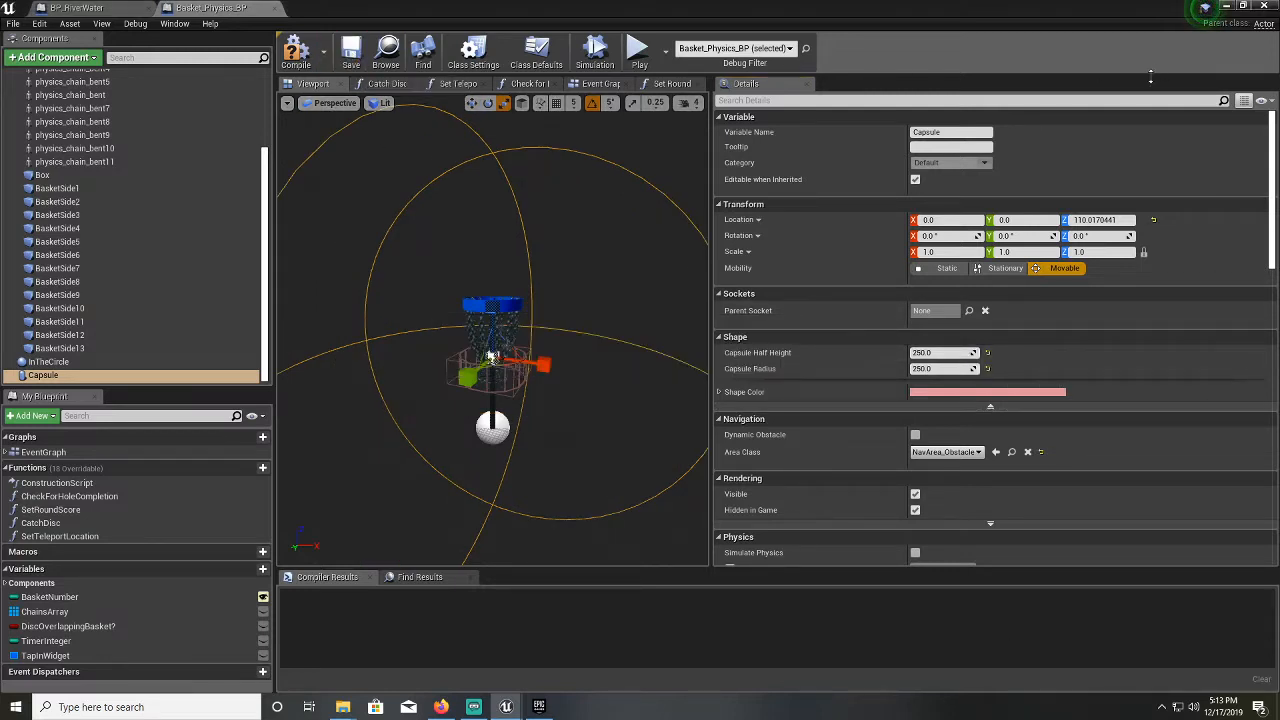
Return to the level at the hole 1 tee pad and make play sessions spawn the player at the current camera location
{"action": "left_click", "coordinate": [1227, 6]}
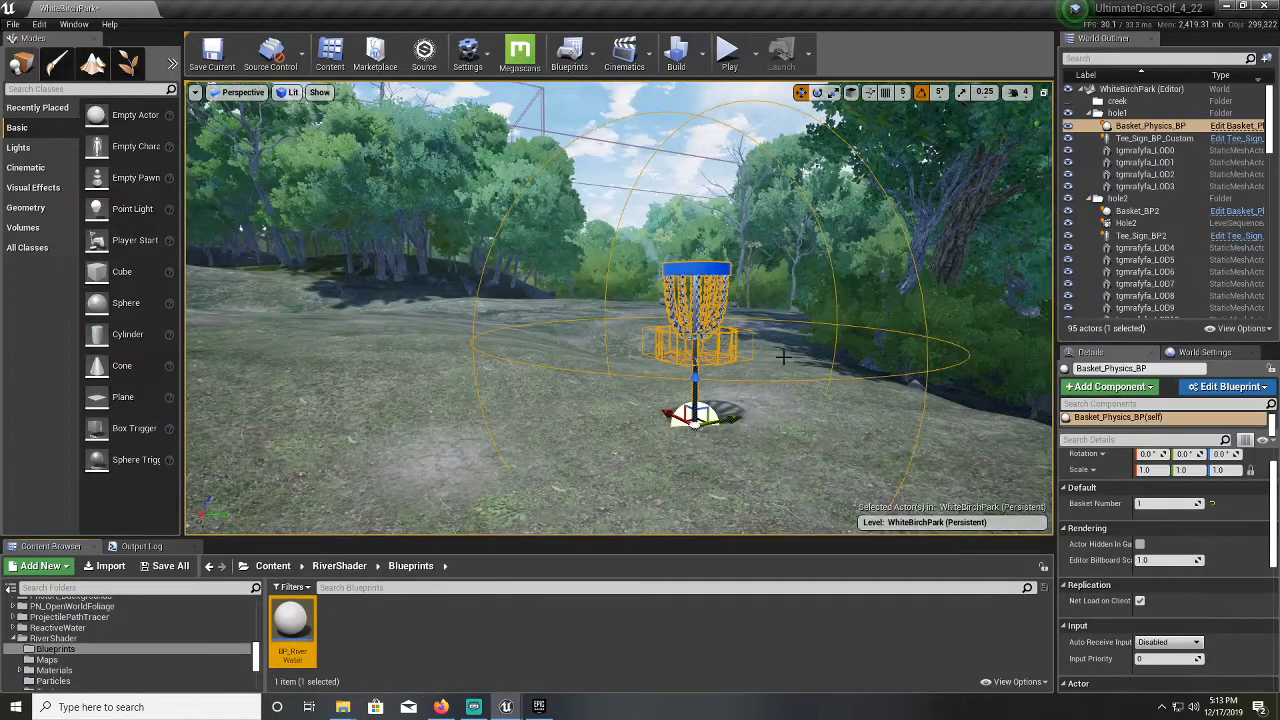
{"action": "mouse_move", "coordinate": [783, 357]}
{"action": "right_mouse_down"}
{"action": "mouse_move", "coordinate": [500, 357]}
{"action": "mouse_move", "coordinate": [810, 357]}
{"action": "mouse_move", "coordinate": [815, 390]}
{"action": "mouse_move", "coordinate": [815, 370]}
{"action": "mouse_move", "coordinate": [800, 372]}
{"action": "right_mouse_up"}
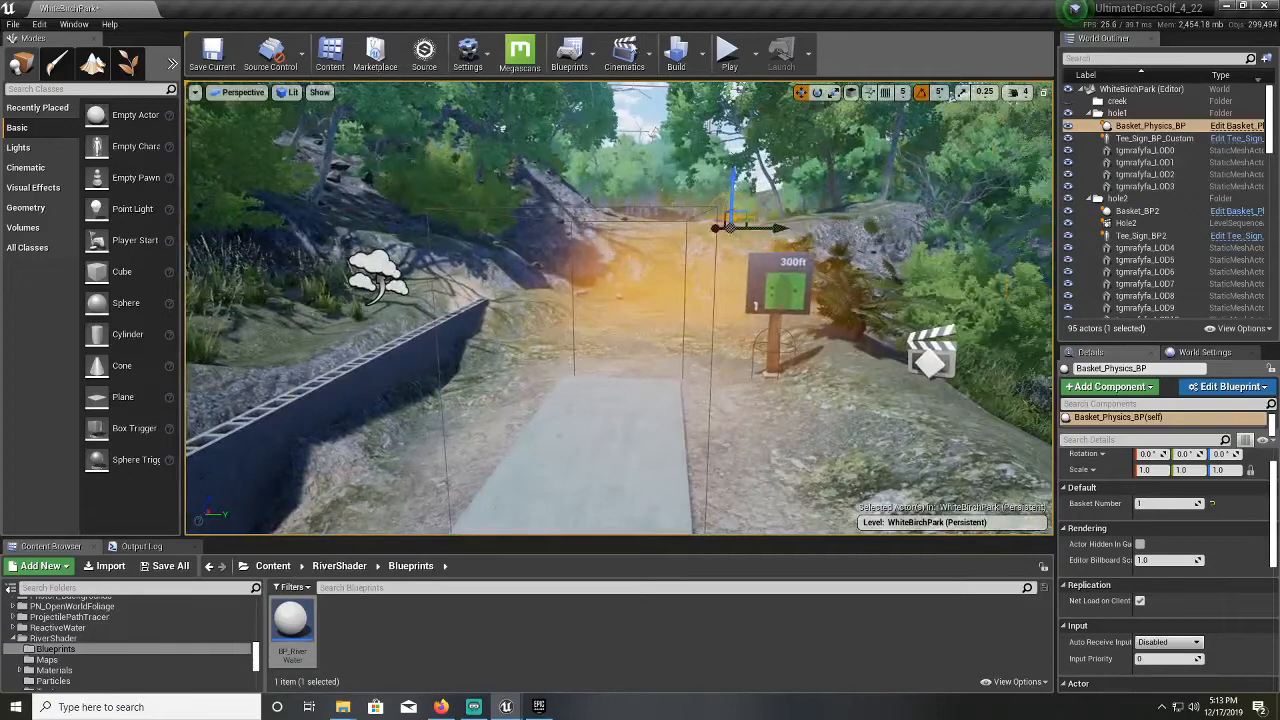
{"action": "left_click", "coordinate": [755, 57]}
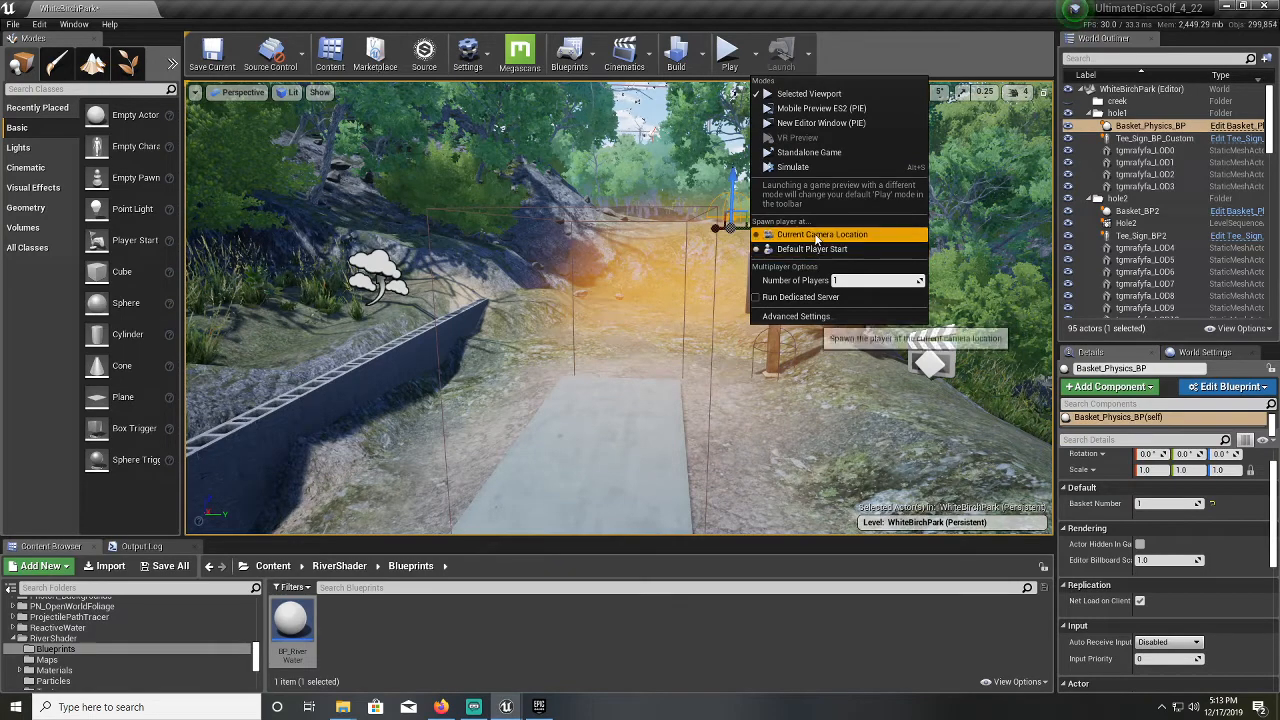
{"action": "left_click", "coordinate": [816, 236]}
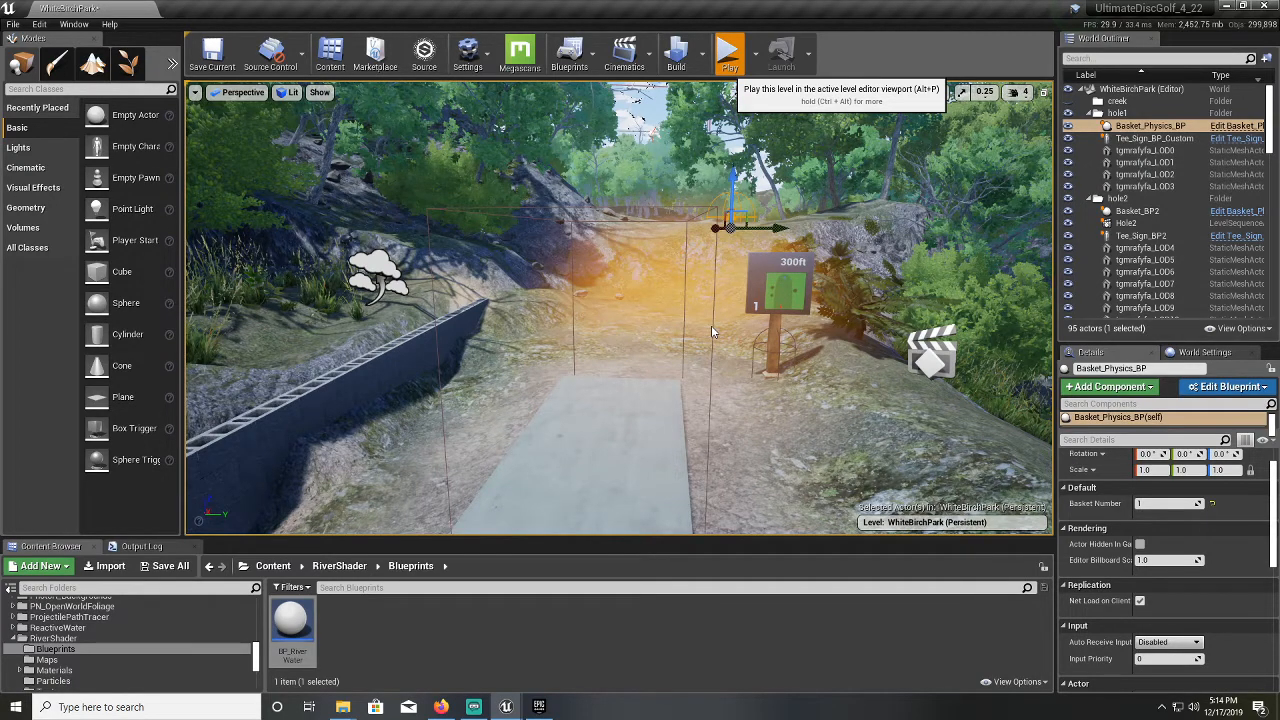
Play-test a disc throw from the hole 1 tee and end the play session
{"action": "key", "text": "alt+p"}
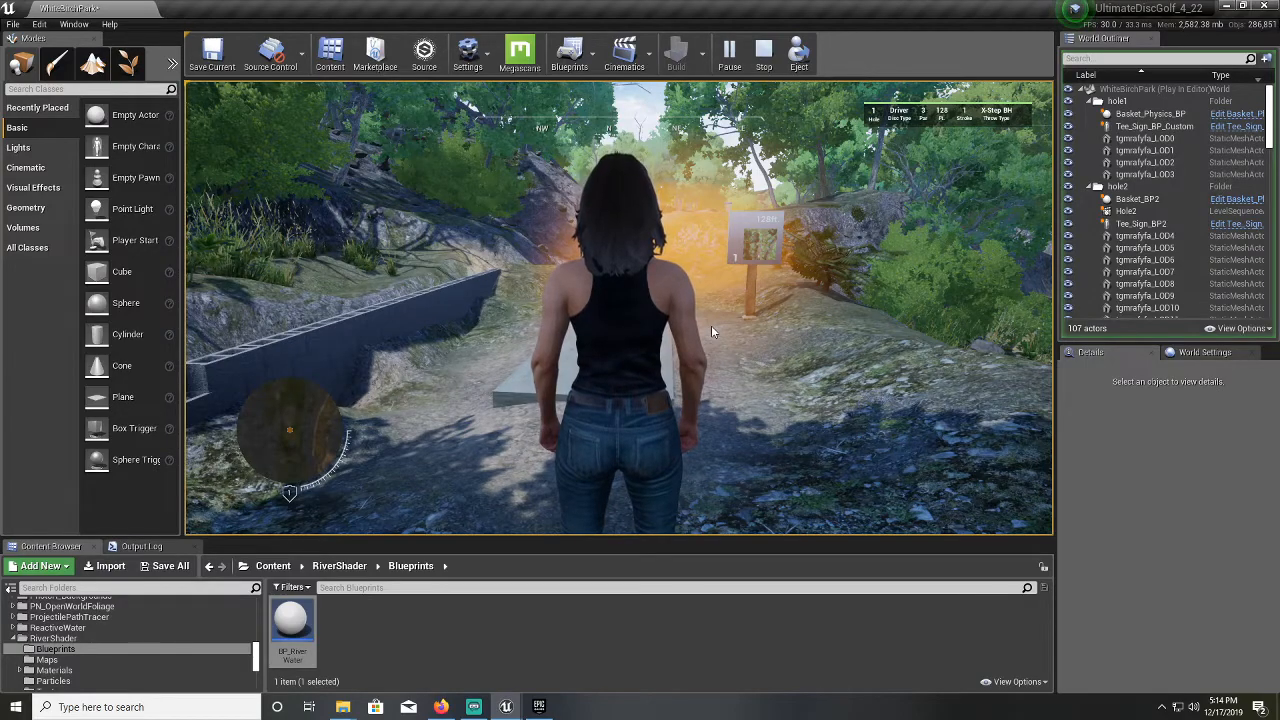
{"action": "left_click", "coordinate": [750, 340]}
{"action": "key", "text": "w"}
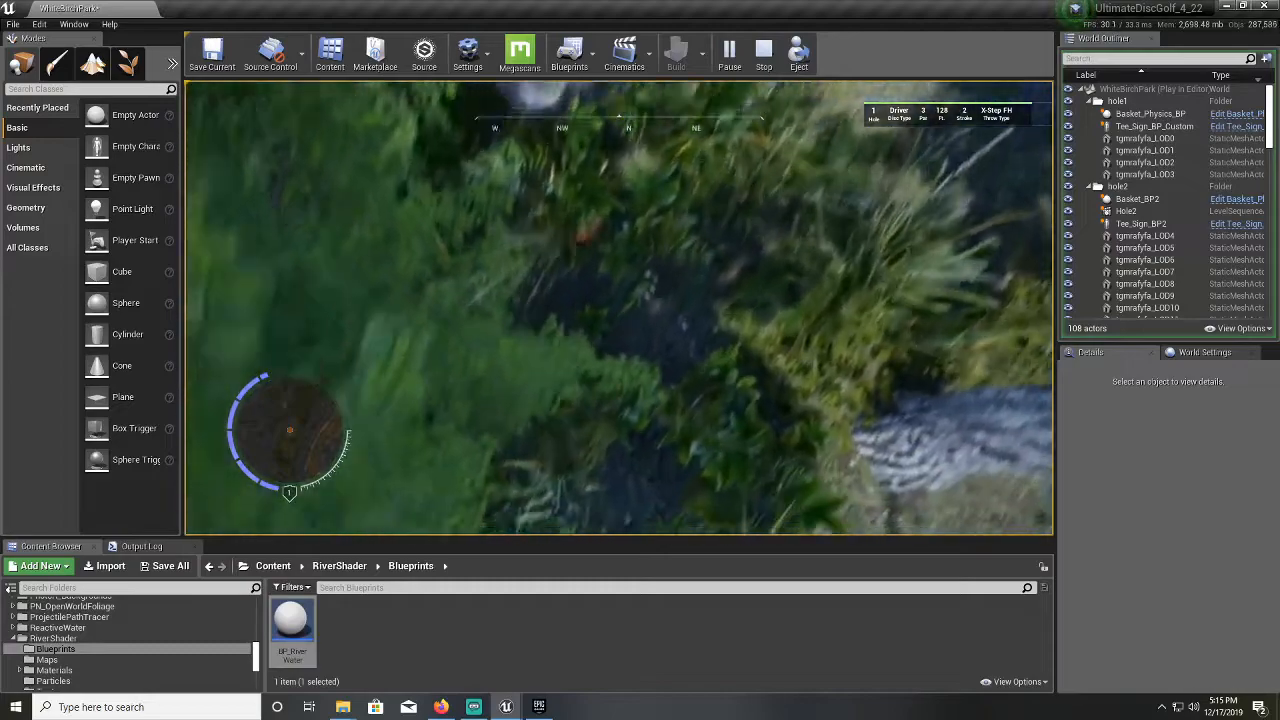
{"action": "key", "text": "Escape"}
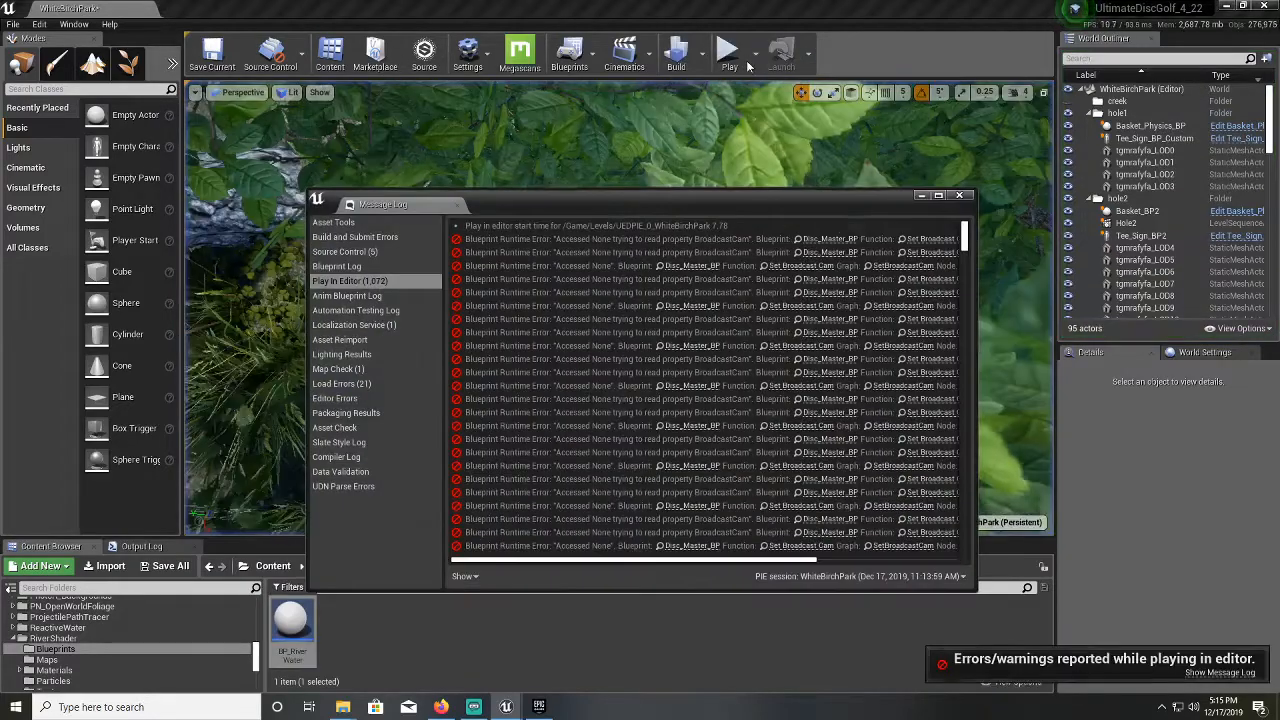
Close the message log and briefly run another play session from the current camera location
{"action": "left_click", "coordinate": [960, 197]}
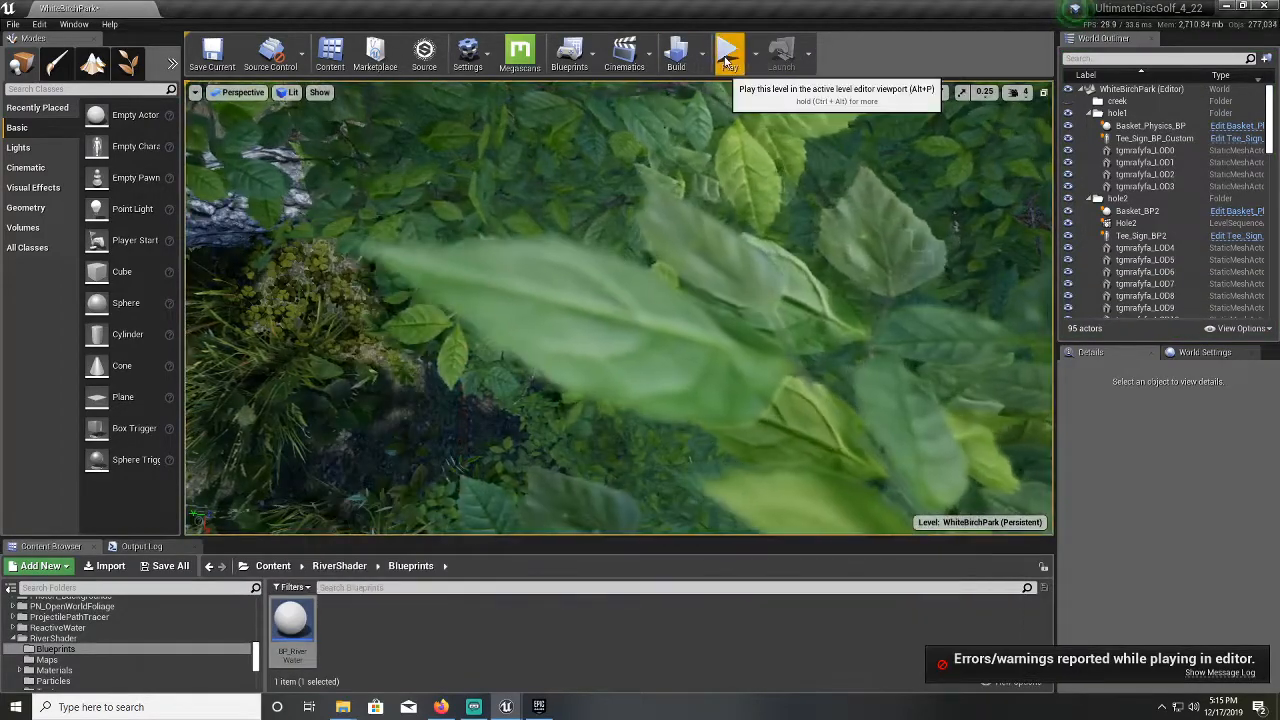
{"action": "key", "text": "alt+p"}
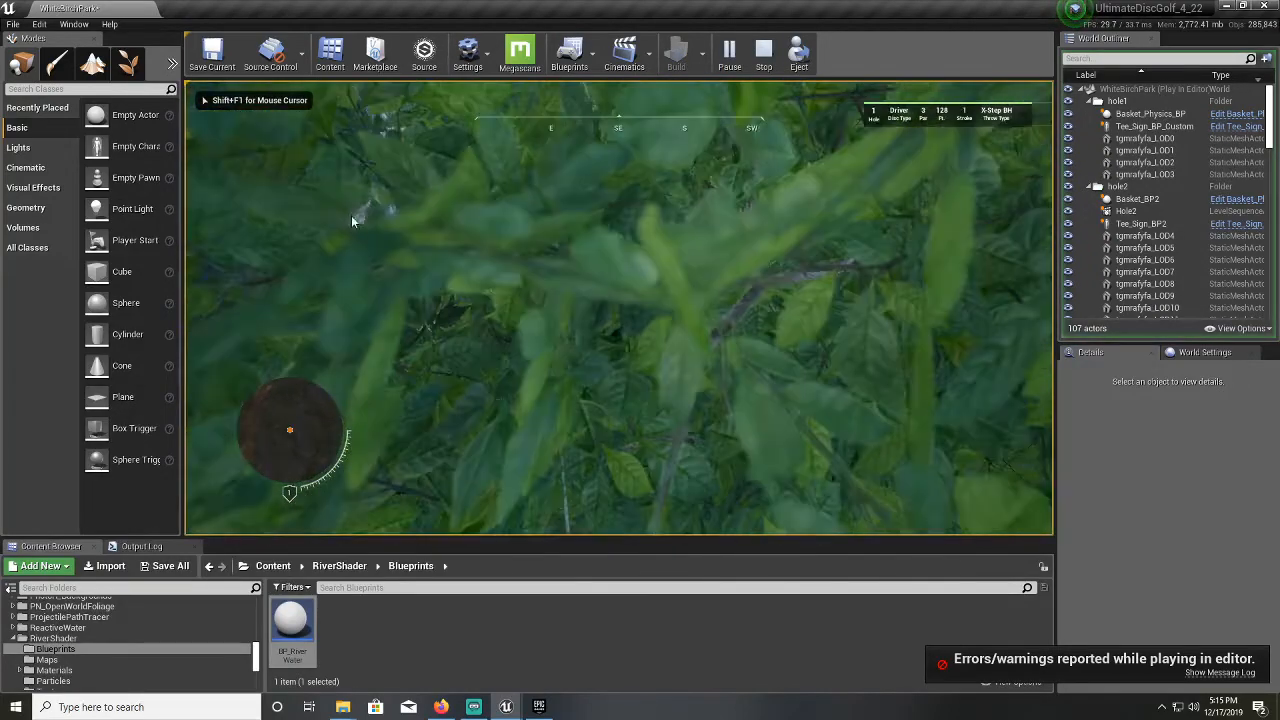
{"action": "key", "text": "Escape"}
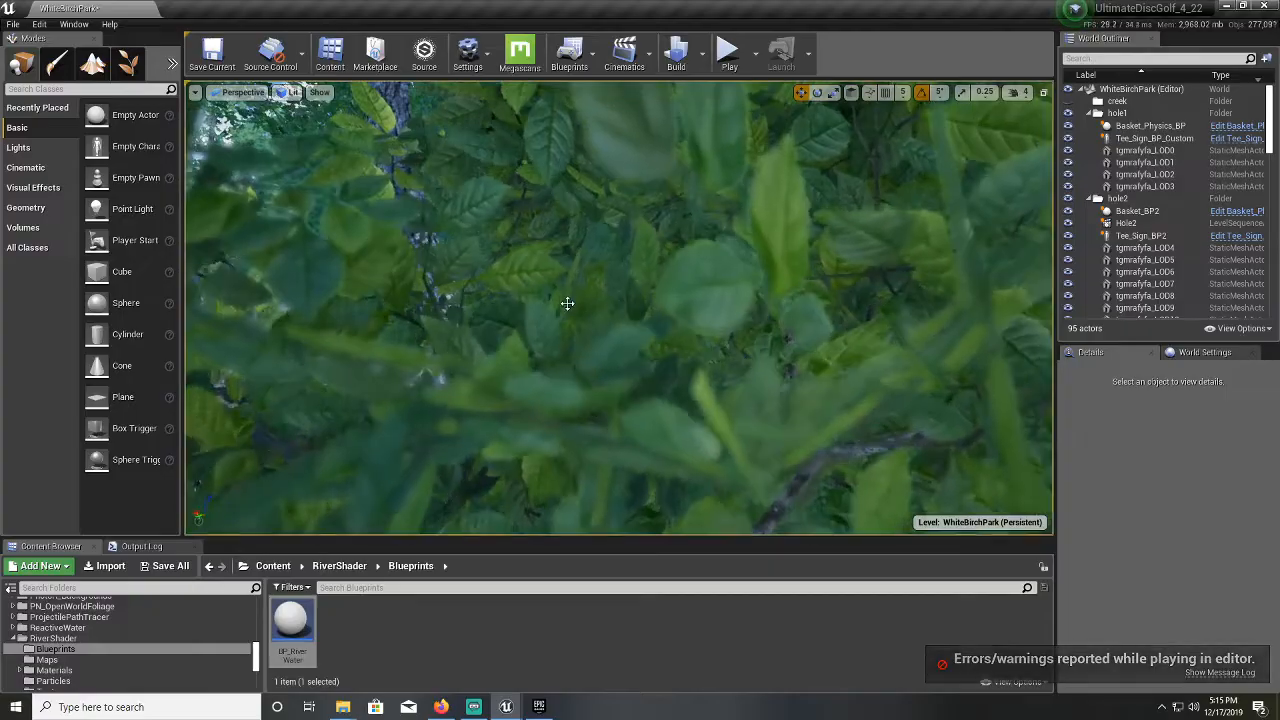
Return the view to the hole 1 tee pad, play-test there with the MidRange disc, and end the session
{"action": "mouse_move", "coordinate": [567, 303]}
{"action": "right_mouse_down"}
{"action": "mouse_move", "coordinate": [500, 303]}
{"action": "mouse_move", "coordinate": [700, 310]}
{"action": "mouse_move", "coordinate": [800, 260]}
{"action": "mouse_move", "coordinate": [400, 350]}
{"action": "mouse_move", "coordinate": [430, 310]}
{"action": "mouse_move", "coordinate": [410, 300]}
{"action": "mouse_move", "coordinate": [450, 280]}
{"action": "mouse_move", "coordinate": [600, 260]}
{"action": "mouse_move", "coordinate": [620, 285]}
{"action": "mouse_move", "coordinate": [625, 330]}
{"action": "mouse_move", "coordinate": [760, 320]}
{"action": "mouse_move", "coordinate": [600, 350]}
{"action": "mouse_move", "coordinate": [590, 400]}
{"action": "mouse_move", "coordinate": [640, 430]}
{"action": "mouse_move", "coordinate": [567, 303]}
{"action": "right_mouse_up"}
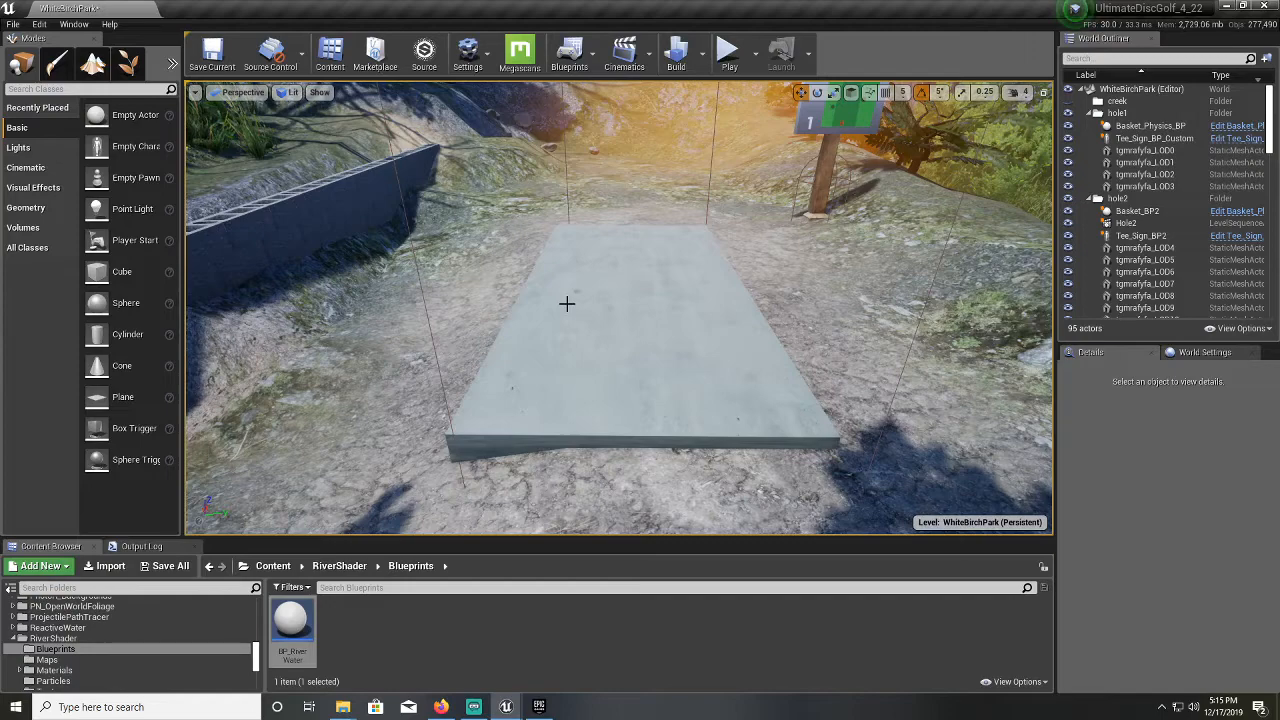
{"action": "left_click", "coordinate": [734, 58]}
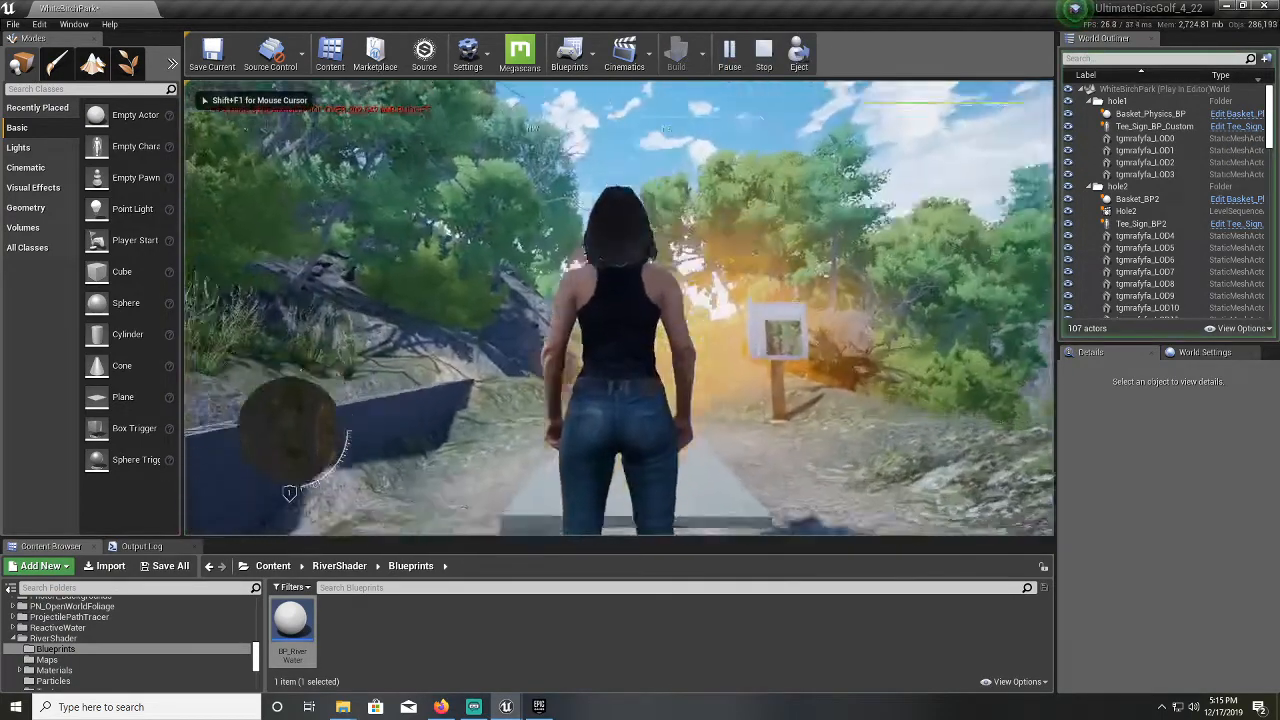
{"action": "key", "text": "w"}
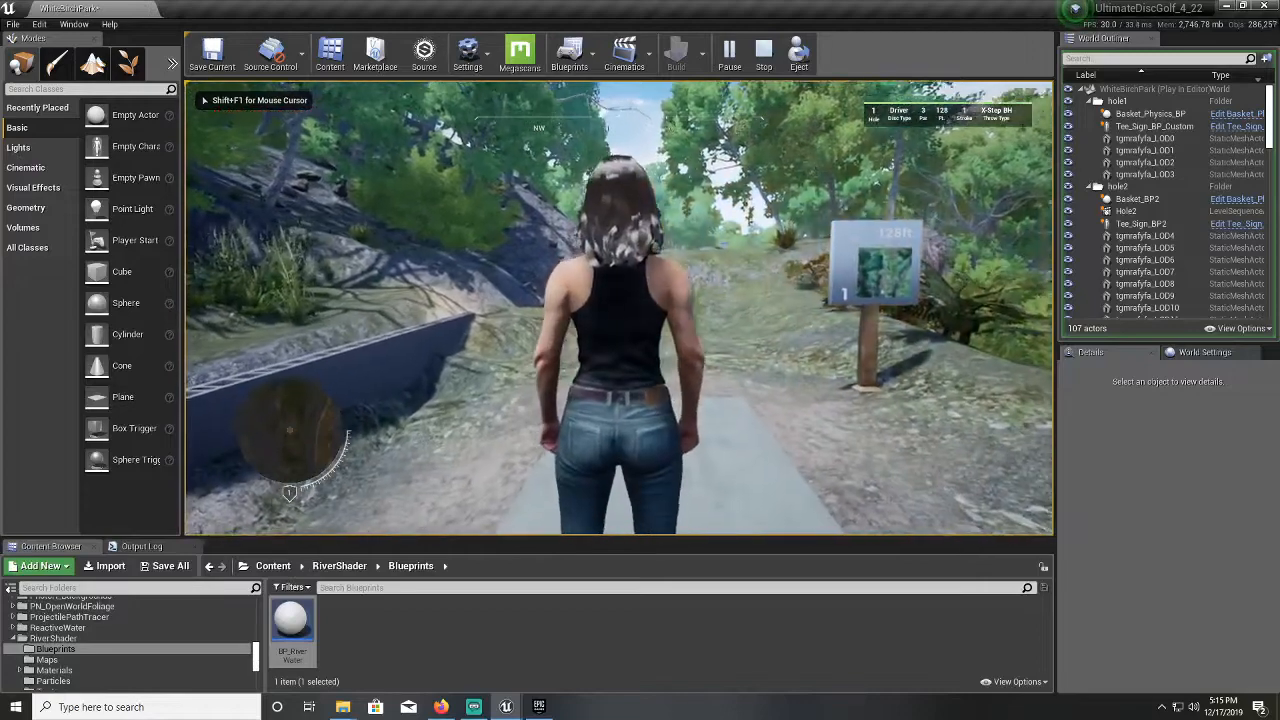
{"action": "key", "text": "2"}
{"action": "key", "text": "w"}
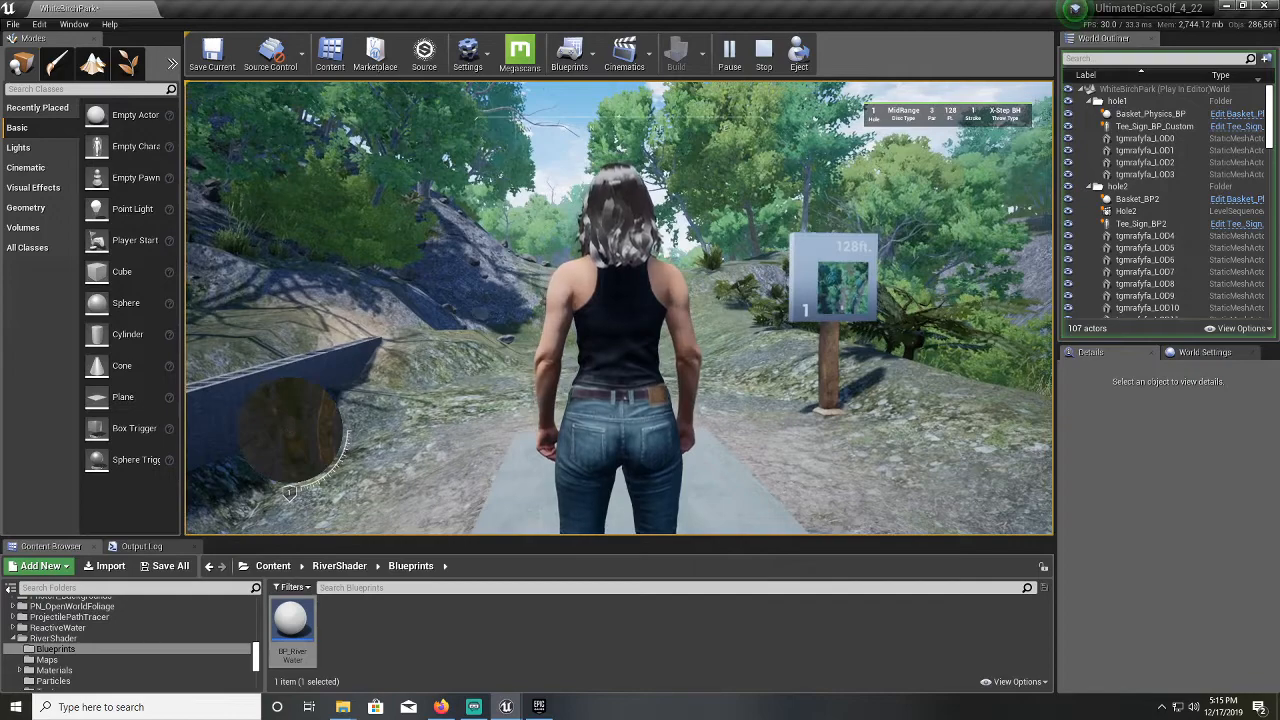
{"action": "key", "text": "Escape"}
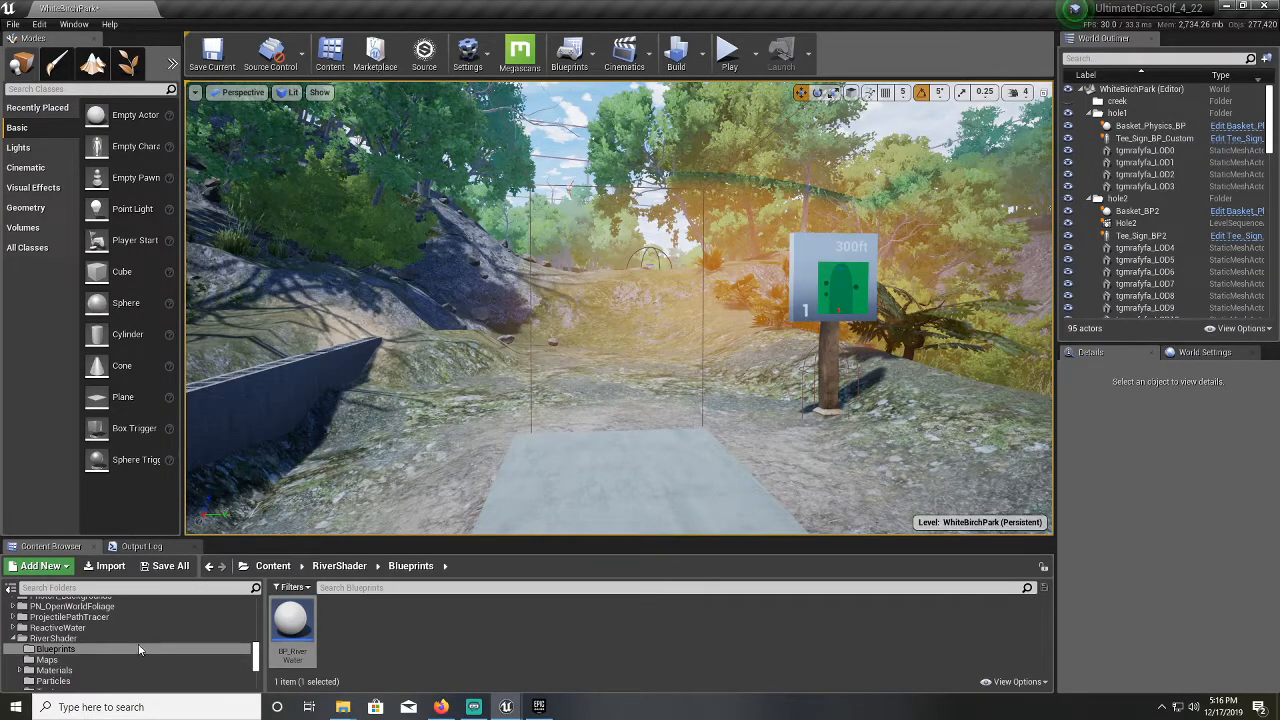
Open the Animations folder inside Customization_Girl in the project content
{"action": "scroll", "coordinate": [143, 637], "scroll_direction": "up", "scroll_amount": 8}
{"action": "left_click_drag", "start_coordinate": [256, 638], "coordinate": [256, 612]}
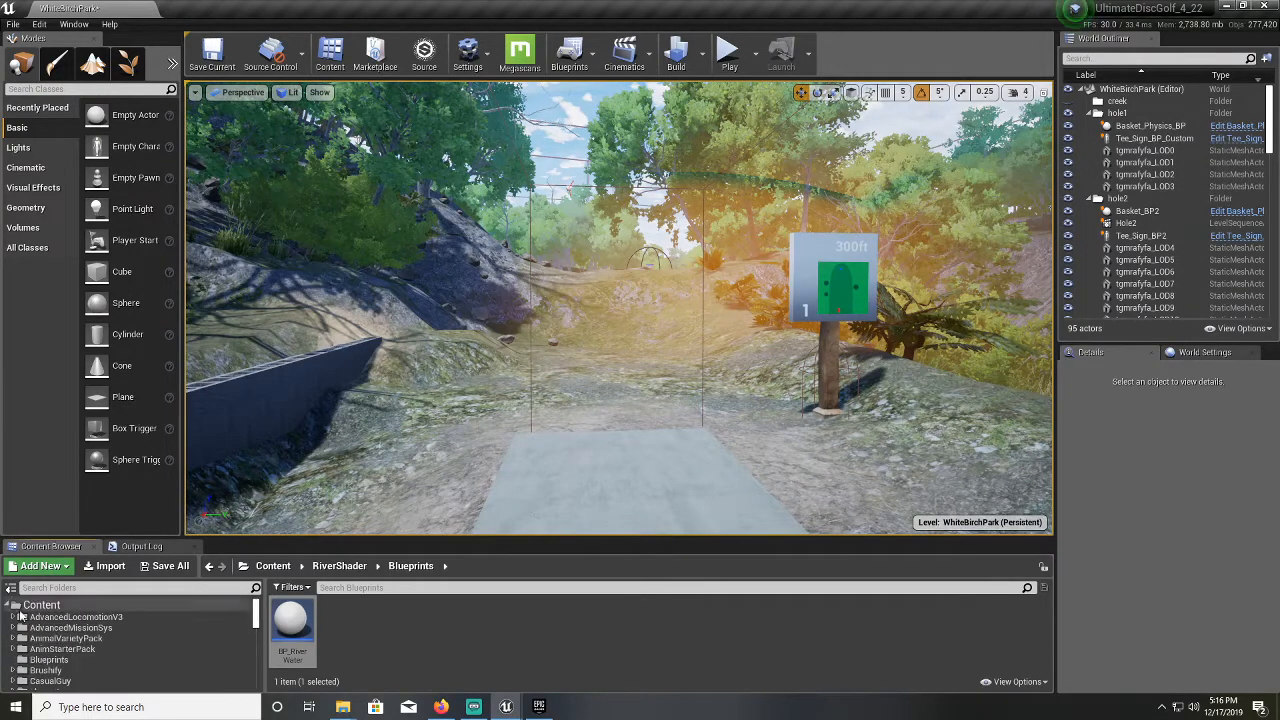
{"action": "scroll", "coordinate": [18, 630], "scroll_direction": "down", "scroll_amount": 4}
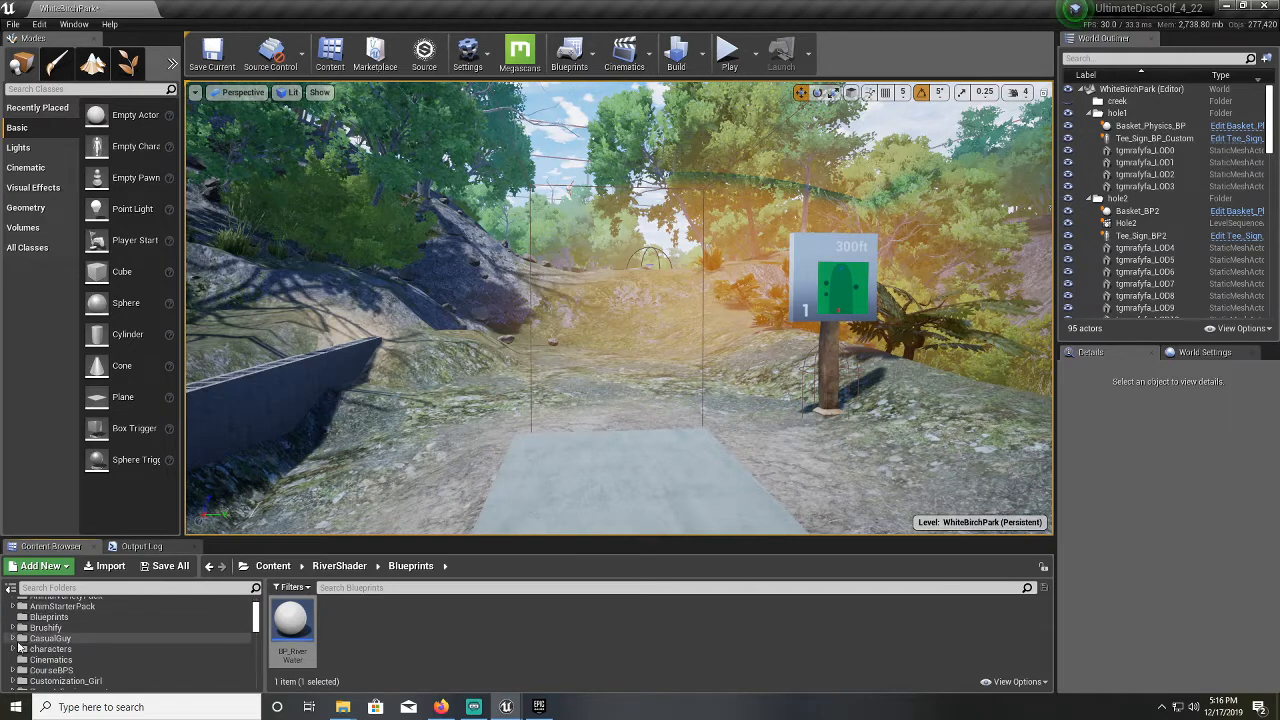
{"action": "left_click", "coordinate": [13, 639]}
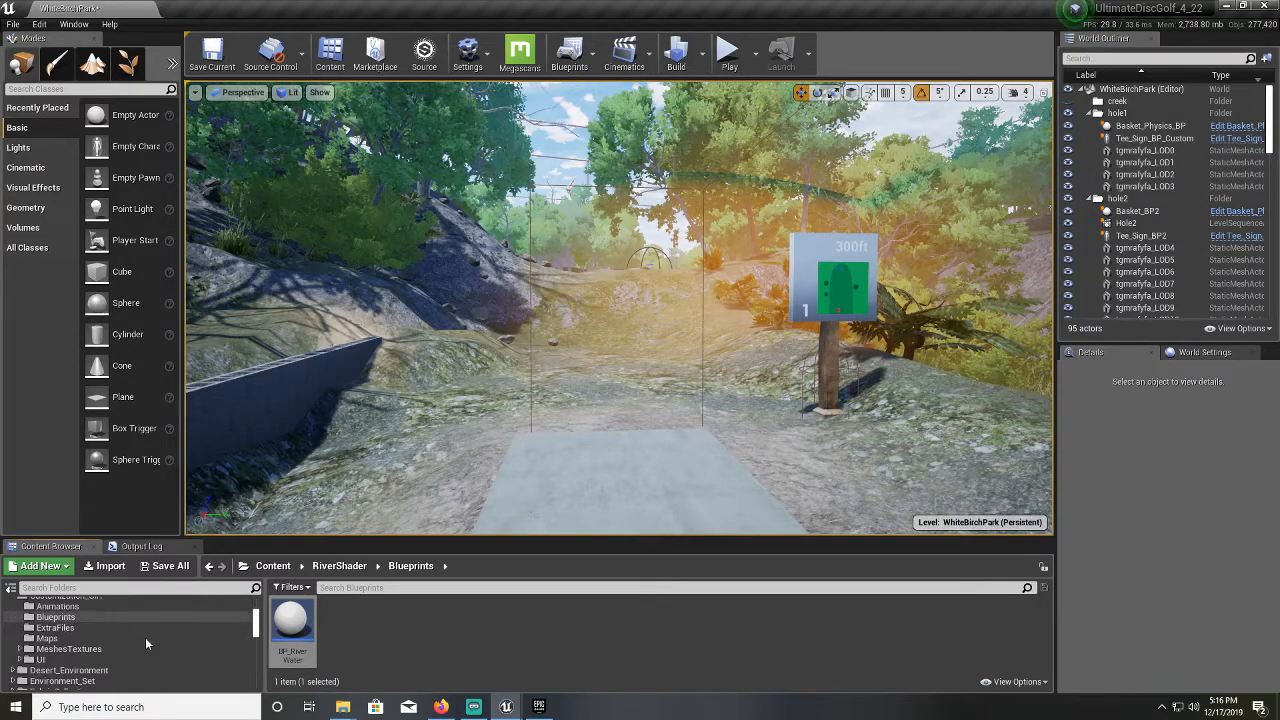
{"action": "scroll", "coordinate": [130, 636], "scroll_direction": "down", "scroll_amount": 3}
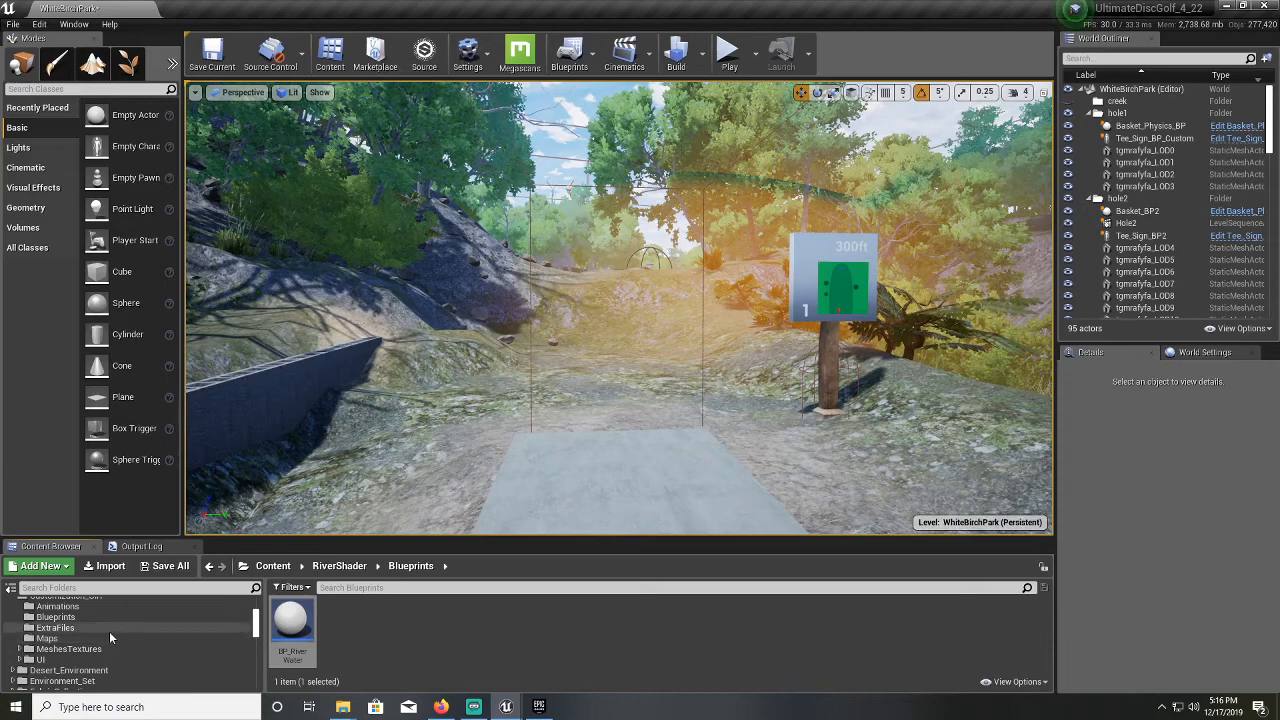
{"action": "scroll", "coordinate": [109, 631], "scroll_direction": "up", "scroll_amount": 2}
{"action": "left_click", "coordinate": [90, 630]}
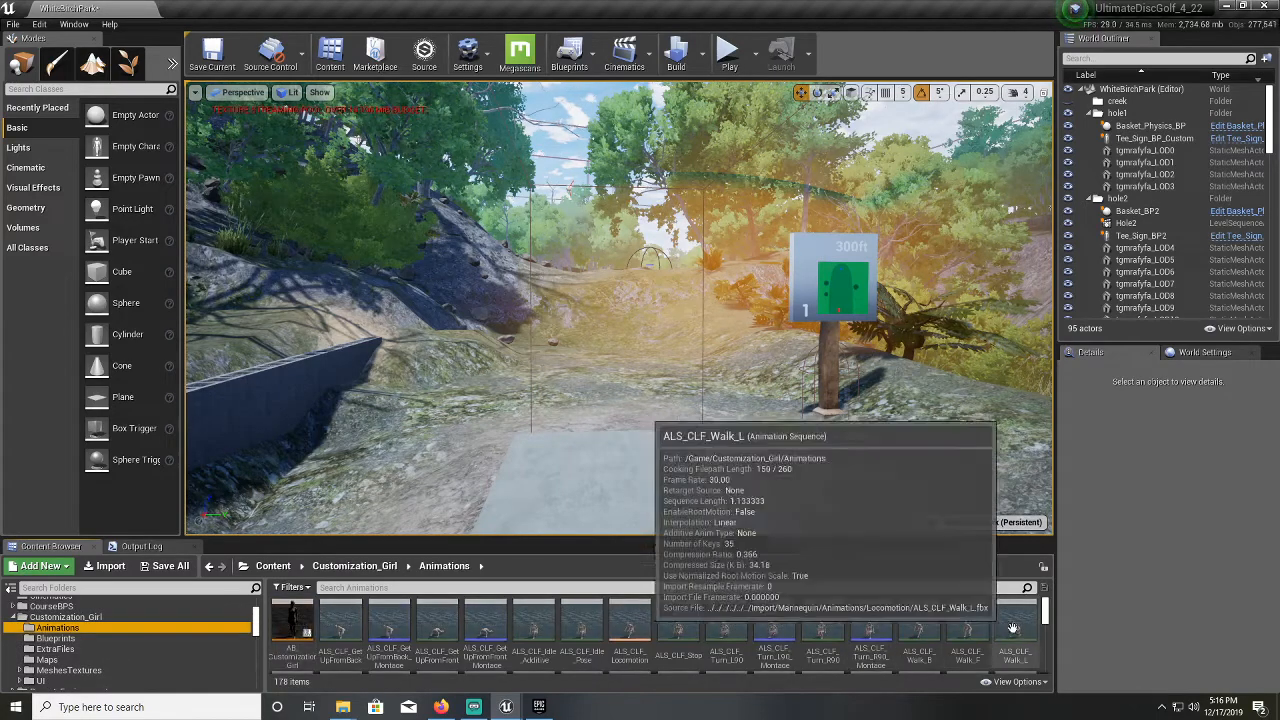
Find the custom_grl_animBP animation blueprint among the folder's assets and open it
{"action": "left_click_drag", "start_coordinate": [1045, 613], "coordinate": [1043, 669]}
{"action": "scroll", "coordinate": [630, 650], "scroll_direction": "up", "scroll_amount": 3}
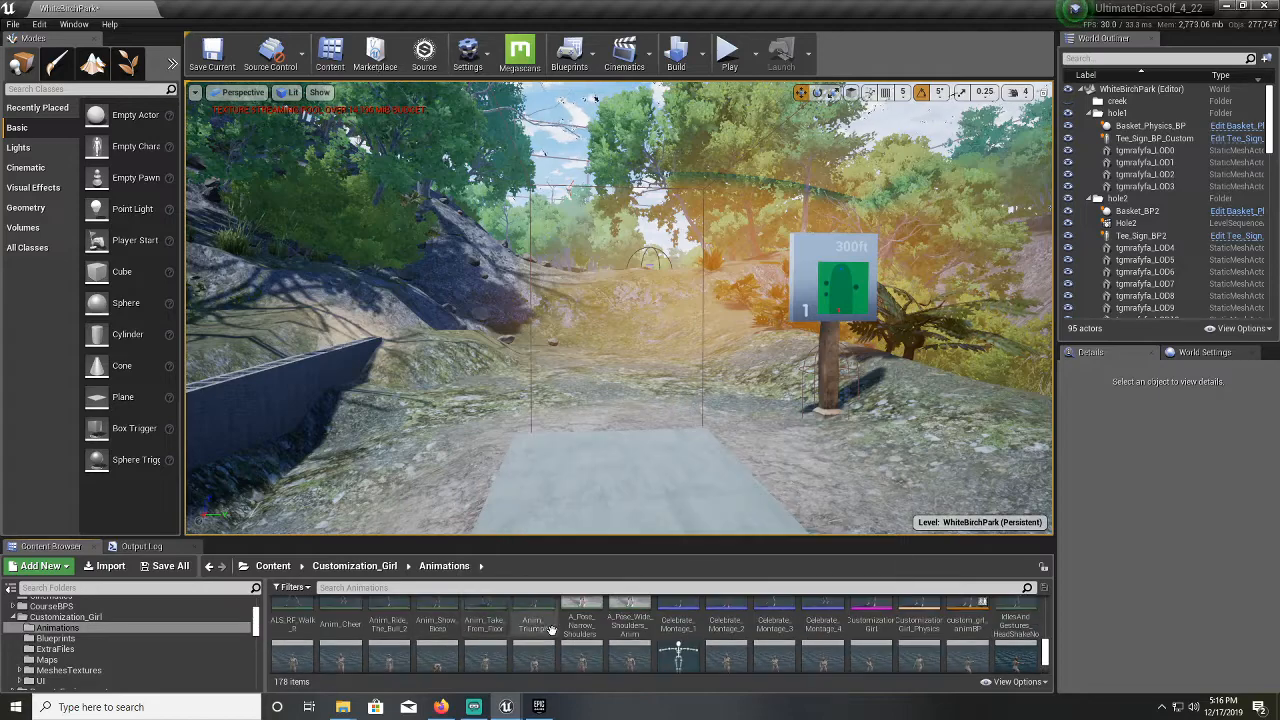
{"action": "mouse_move", "coordinate": [519, 630]}
{"action": "scroll", "coordinate": [519, 630], "scroll_direction": "down", "scroll_amount": 5}
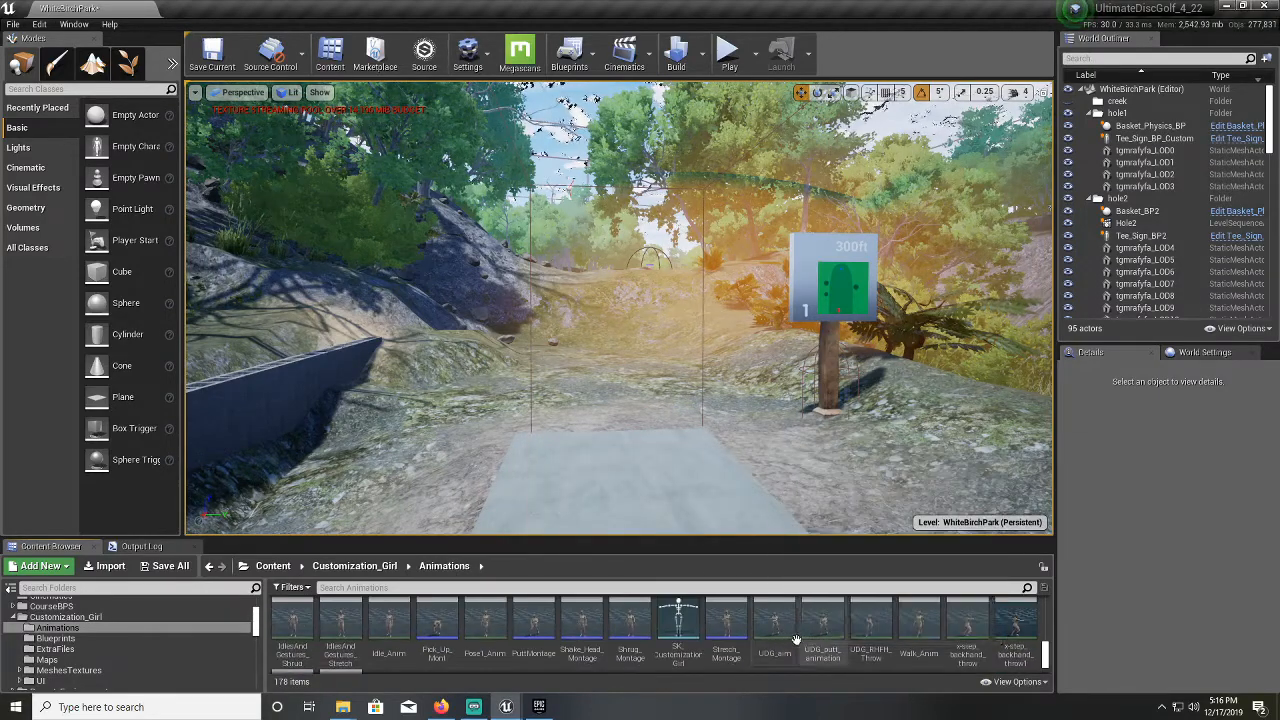
{"action": "scroll", "coordinate": [880, 635], "scroll_direction": "up", "scroll_amount": 5}
{"action": "double_click", "coordinate": [972, 640]}
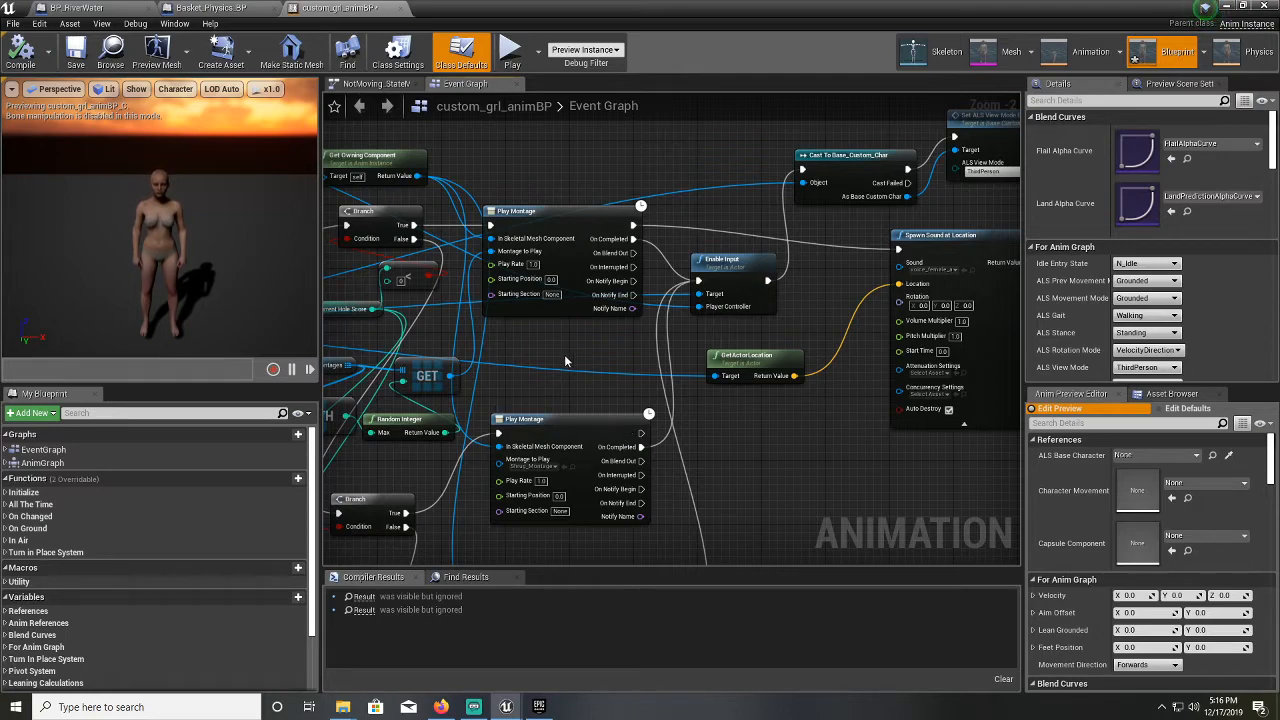
In the Event Graph, wire the X-Step BH branch's True output directly to the second Play Montage and move the first one up
{"action": "right_click_drag", "start_coordinate": [565, 361], "coordinate": [1275, 210]}
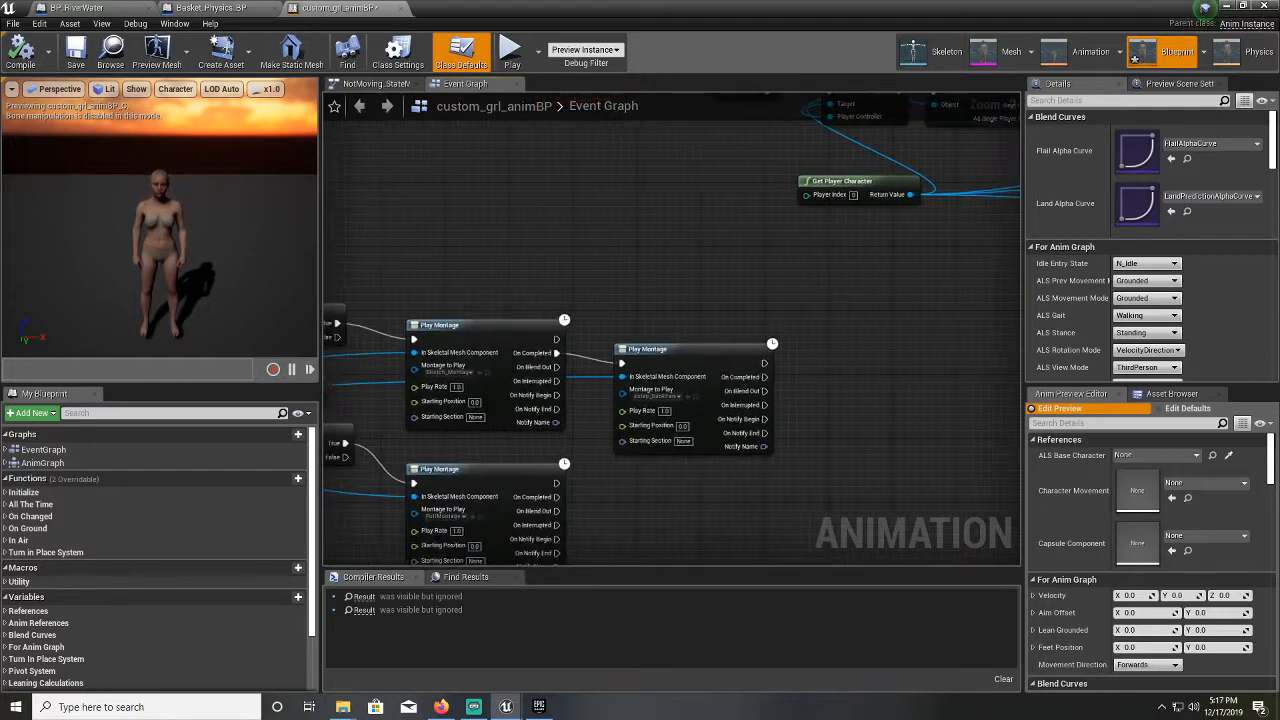
{"action": "right_click_drag", "start_coordinate": [480, 380], "coordinate": [641, 383]}
{"action": "right_click_drag", "start_coordinate": [671, 329], "coordinate": [688, 316]}
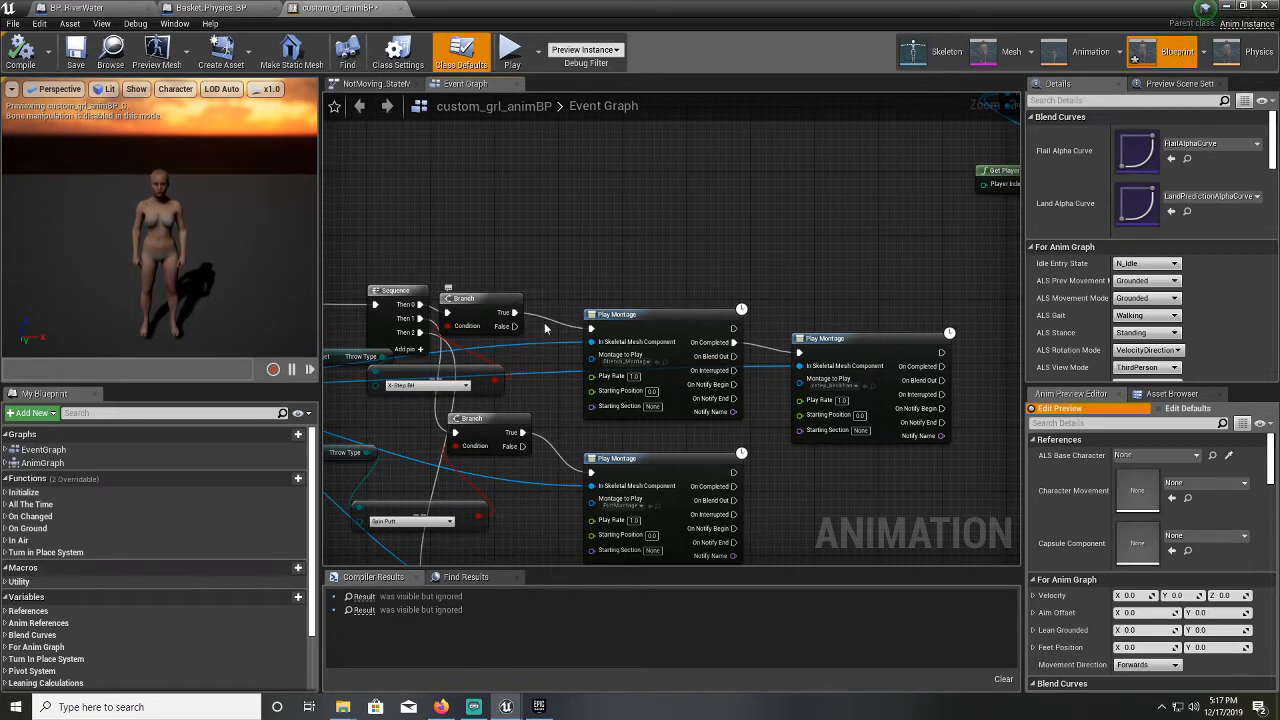
{"action": "left_click_drag", "start_coordinate": [510, 313], "coordinate": [591, 328]}
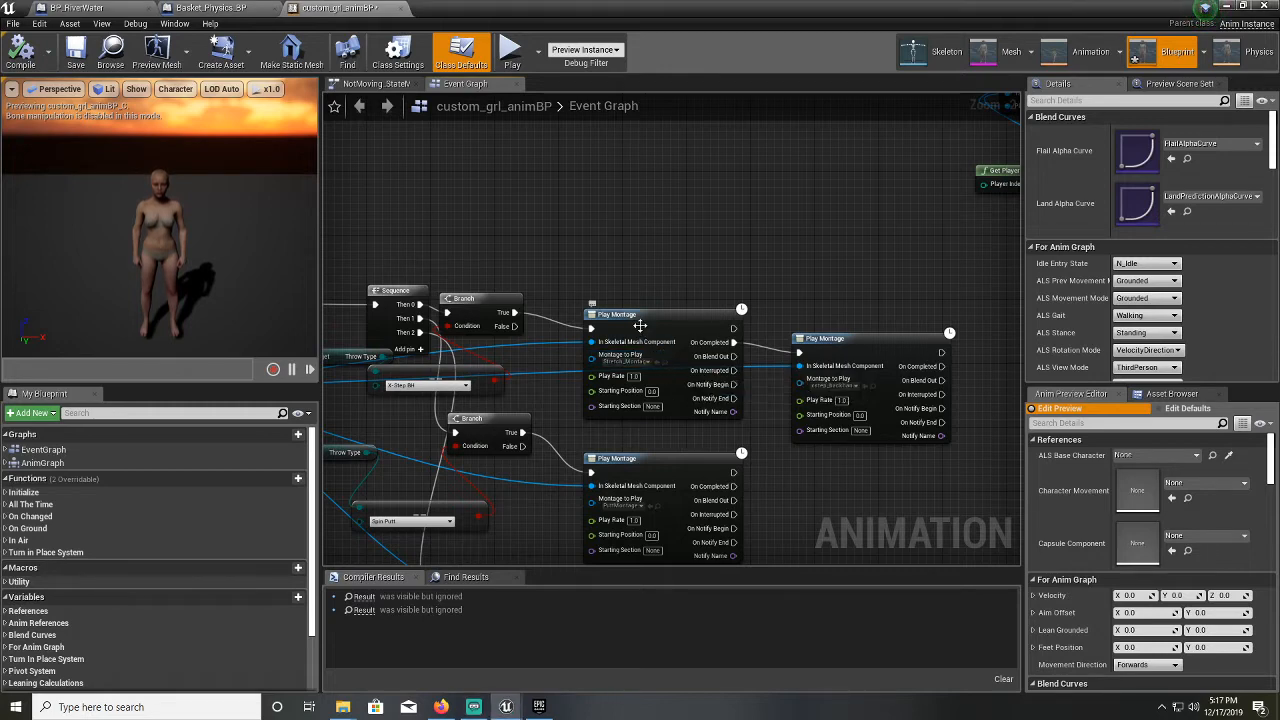
{"action": "mouse_move", "coordinate": [647, 322]}
{"action": "left_mouse_down"}
{"action": "mouse_move", "coordinate": [647, 266]}
{"action": "mouse_move", "coordinate": [647, 330]}
{"action": "mouse_move", "coordinate": [648, 313]}
{"action": "left_mouse_up"}
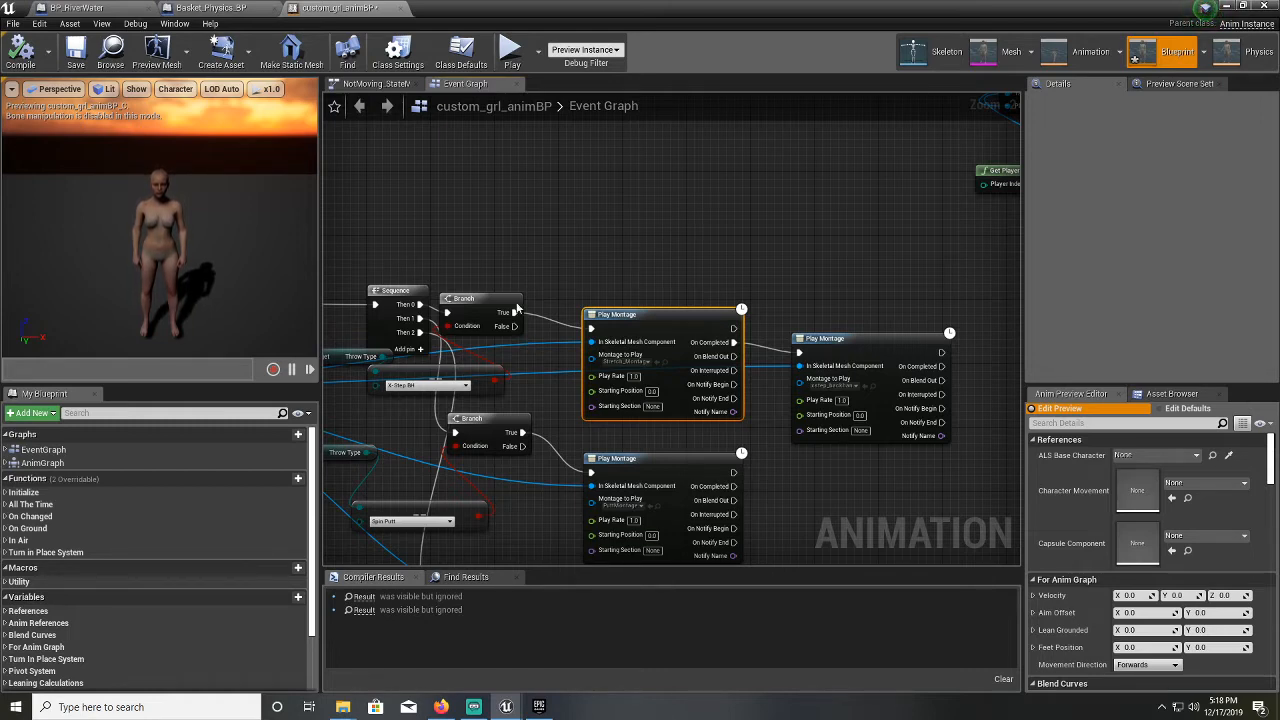
{"action": "left_click_drag", "start_coordinate": [515, 313], "coordinate": [678, 234]}
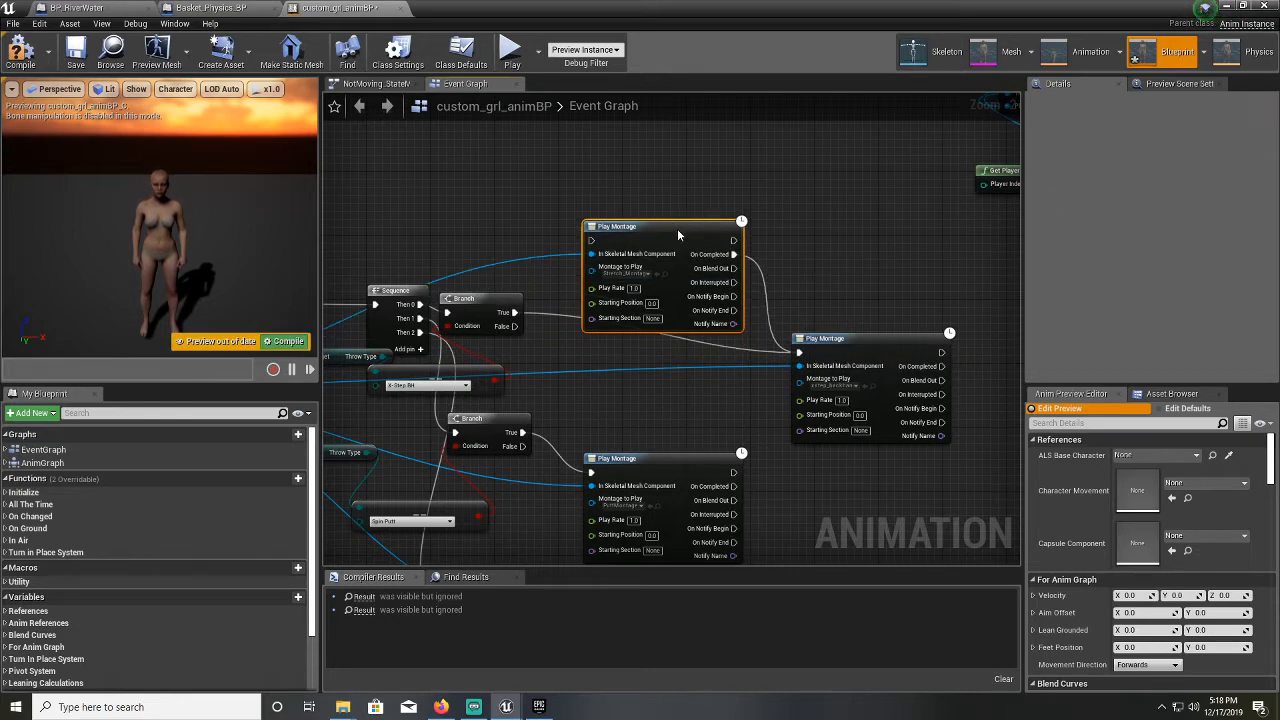
Break the first Play Montage's On Completed link to the second one and save the animation blueprint
{"action": "right_click", "coordinate": [733, 255]}
{"action": "left_click", "coordinate": [764, 289]}
{"action": "left_click", "coordinate": [802, 251]}
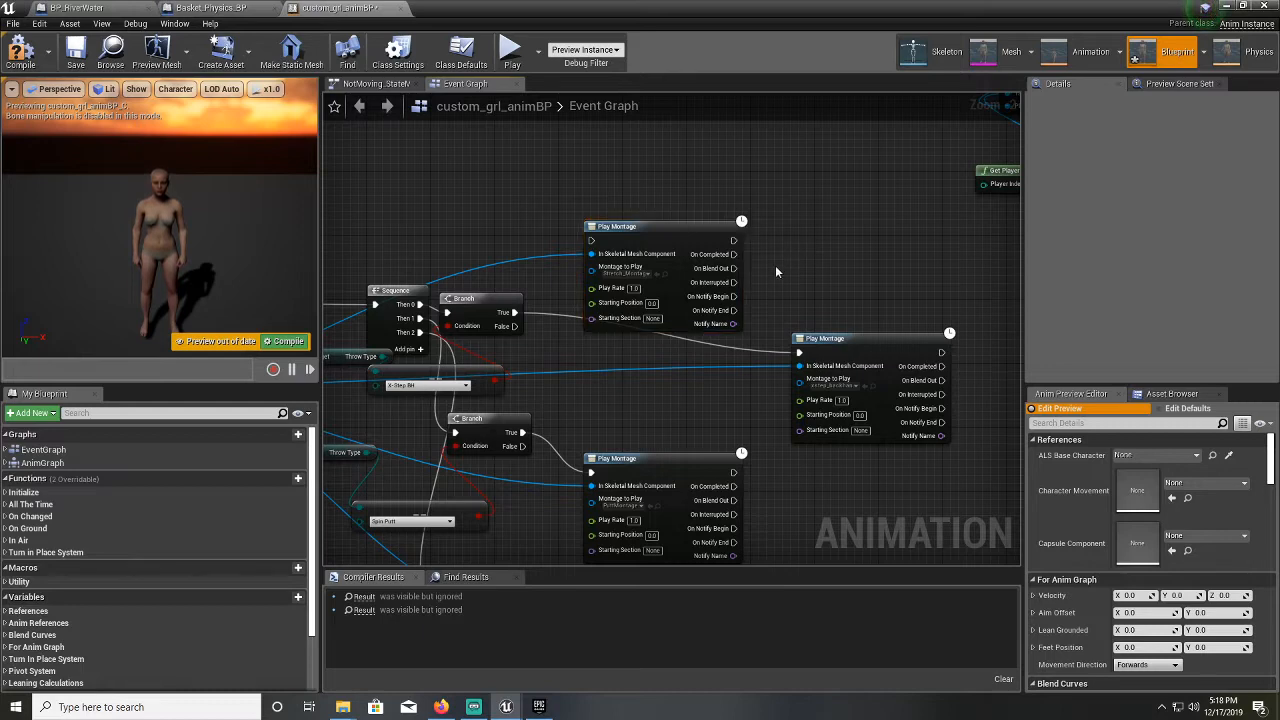
{"action": "left_click", "coordinate": [76, 52]}
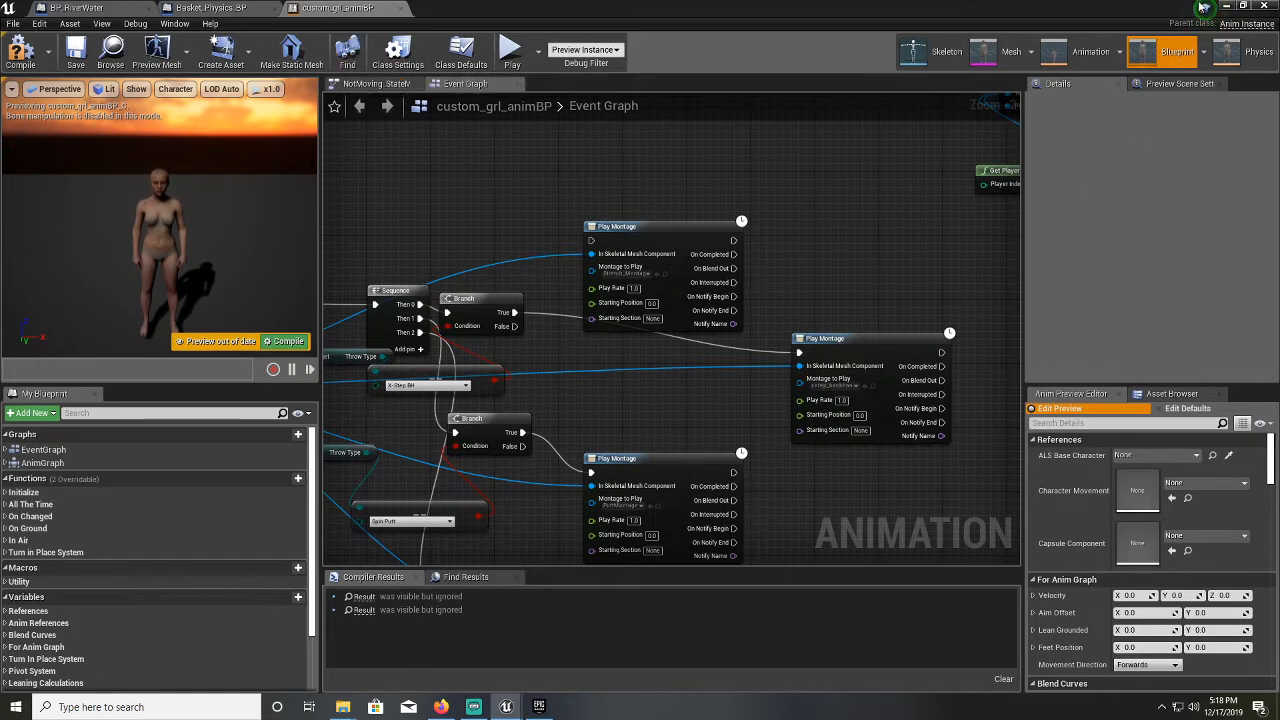
Return to the level, start a play session, and throw a MidRange disc from the hole 1 tee
{"action": "left_click", "coordinate": [1226, 7]}
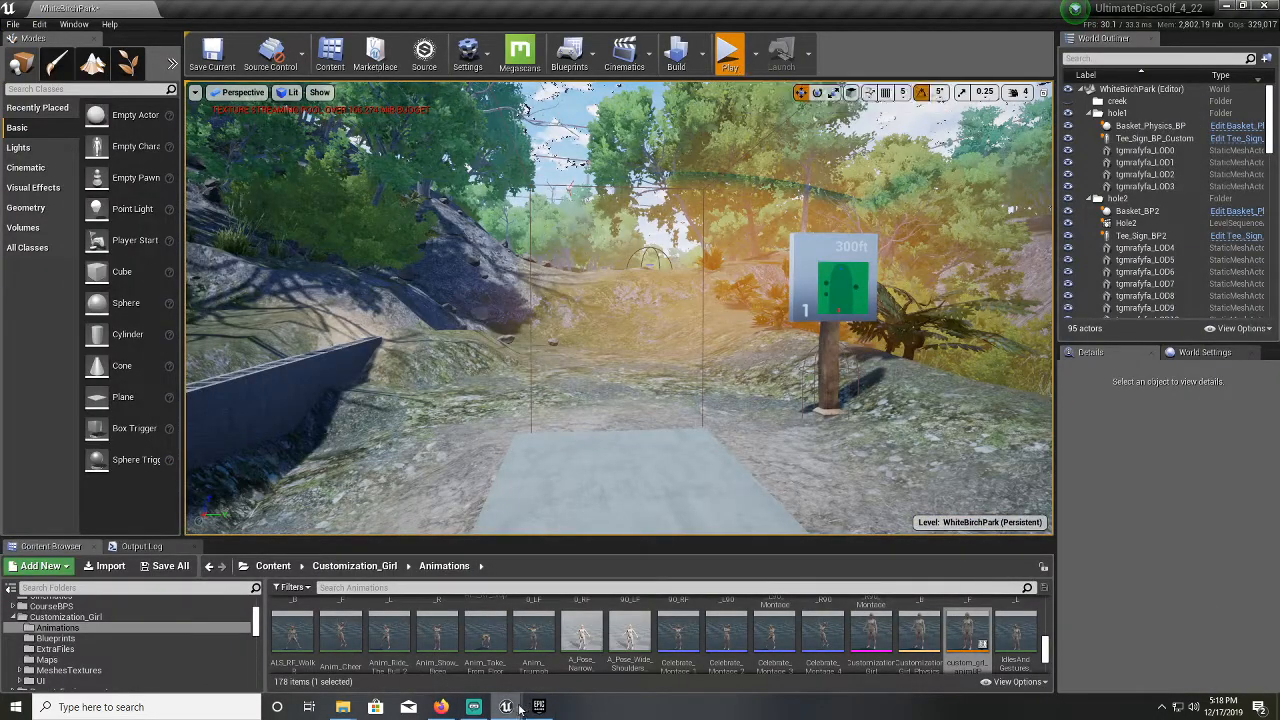
{"action": "mouse_move", "coordinate": [507, 704]}
{"action": "left_click", "coordinate": [514, 662]}
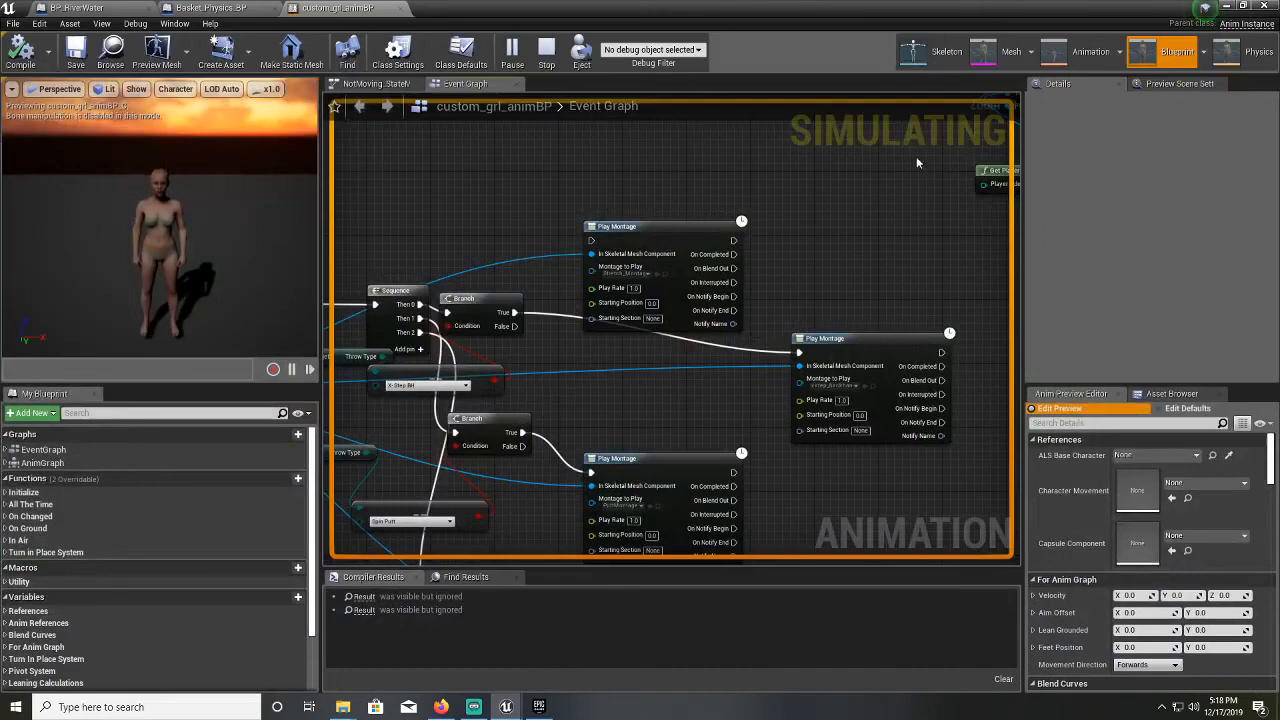
{"action": "left_click", "coordinate": [1227, 7]}
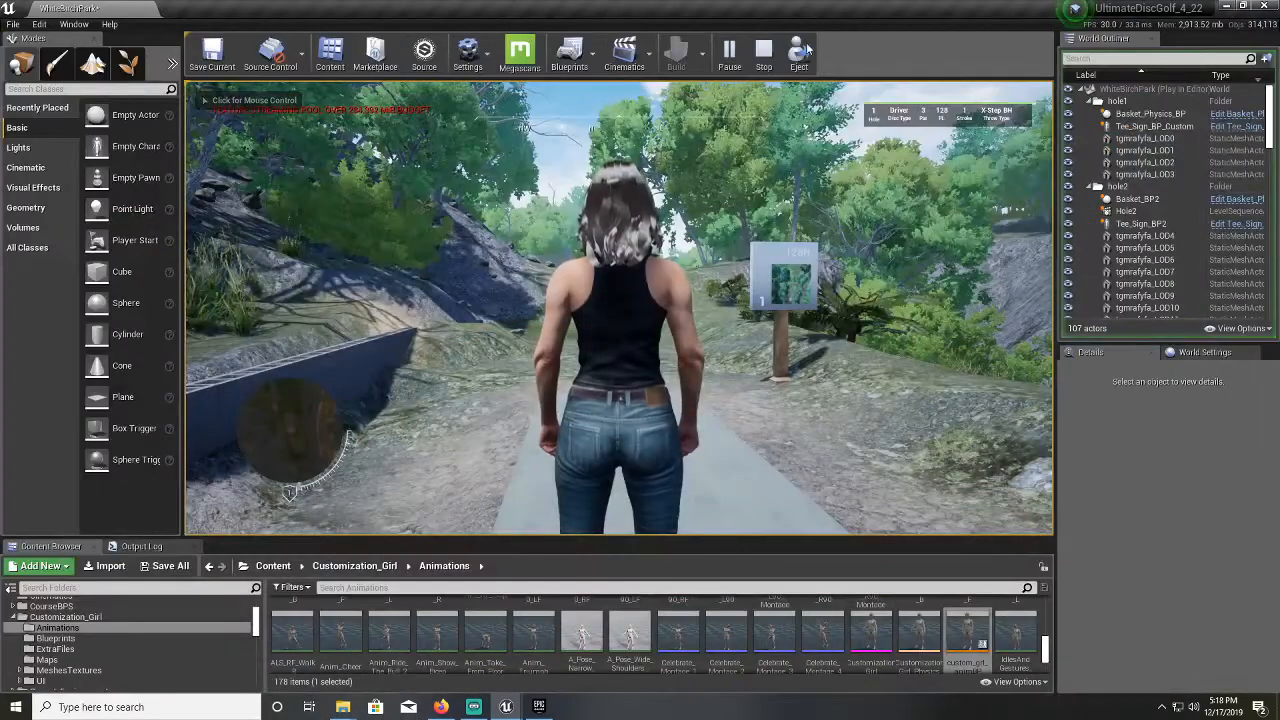
{"action": "key", "text": "w"}
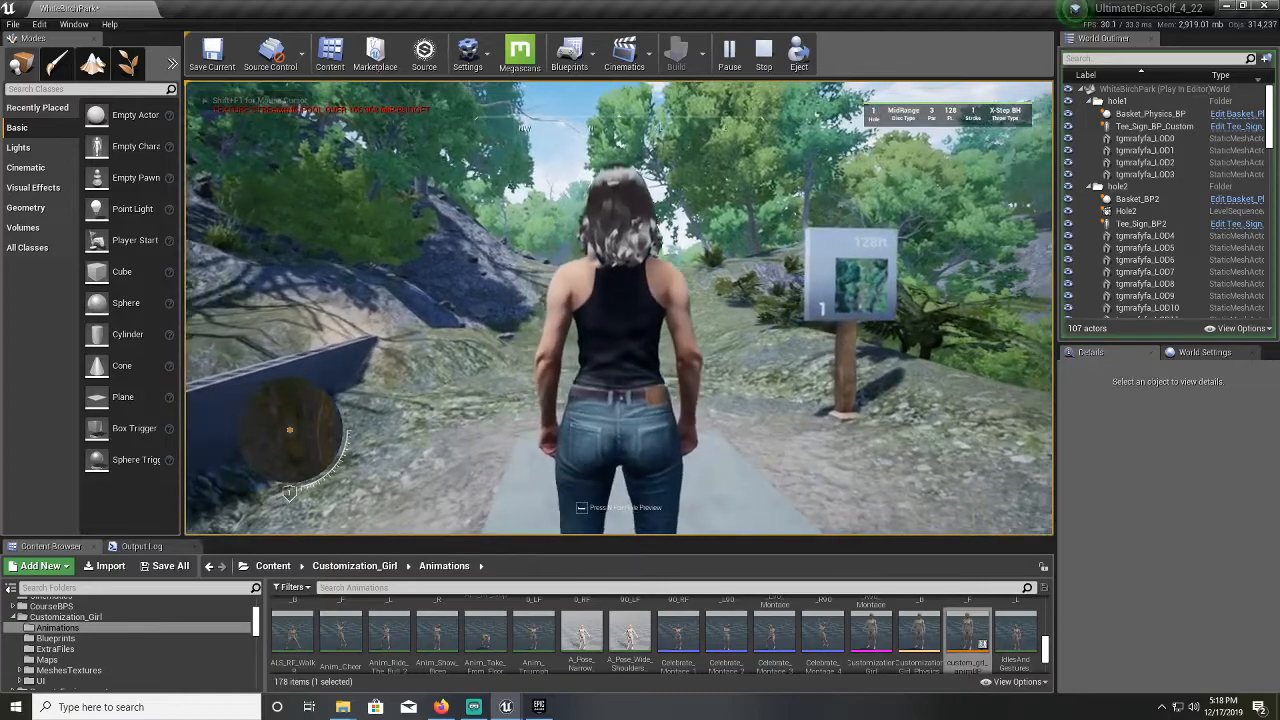
{"action": "key", "text": "2"}
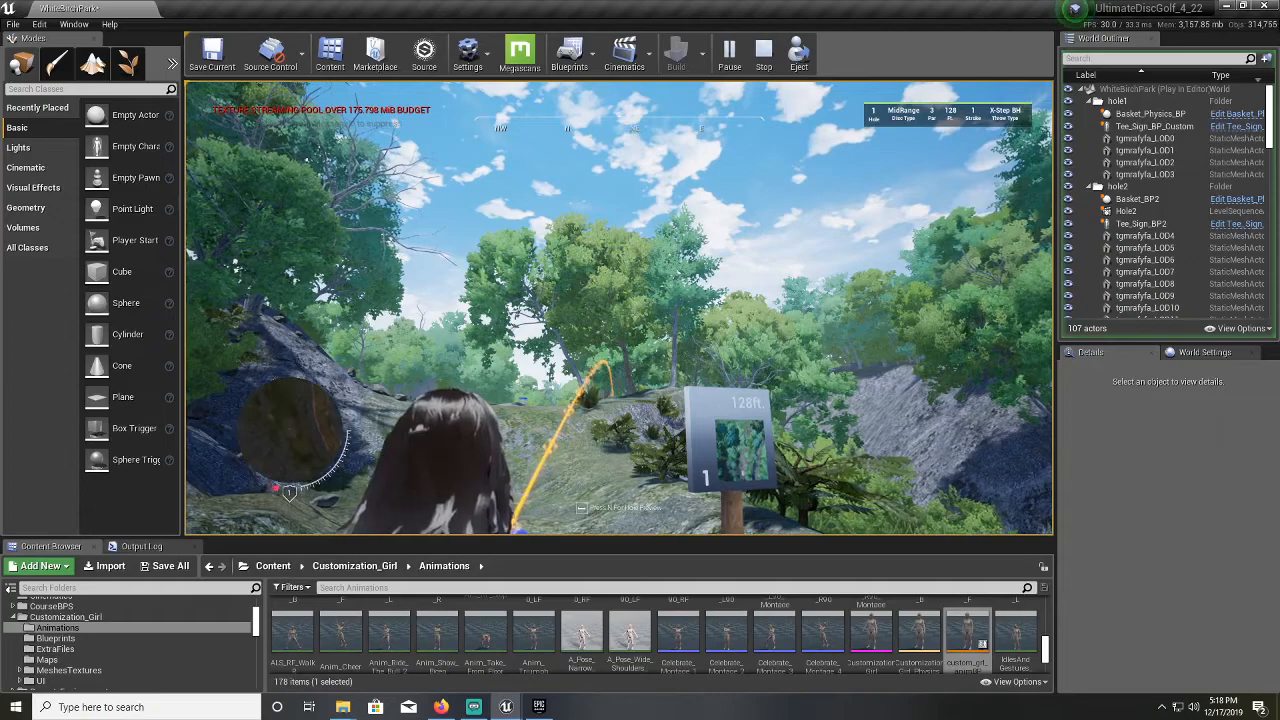
{"action": "key", "text": "space"}
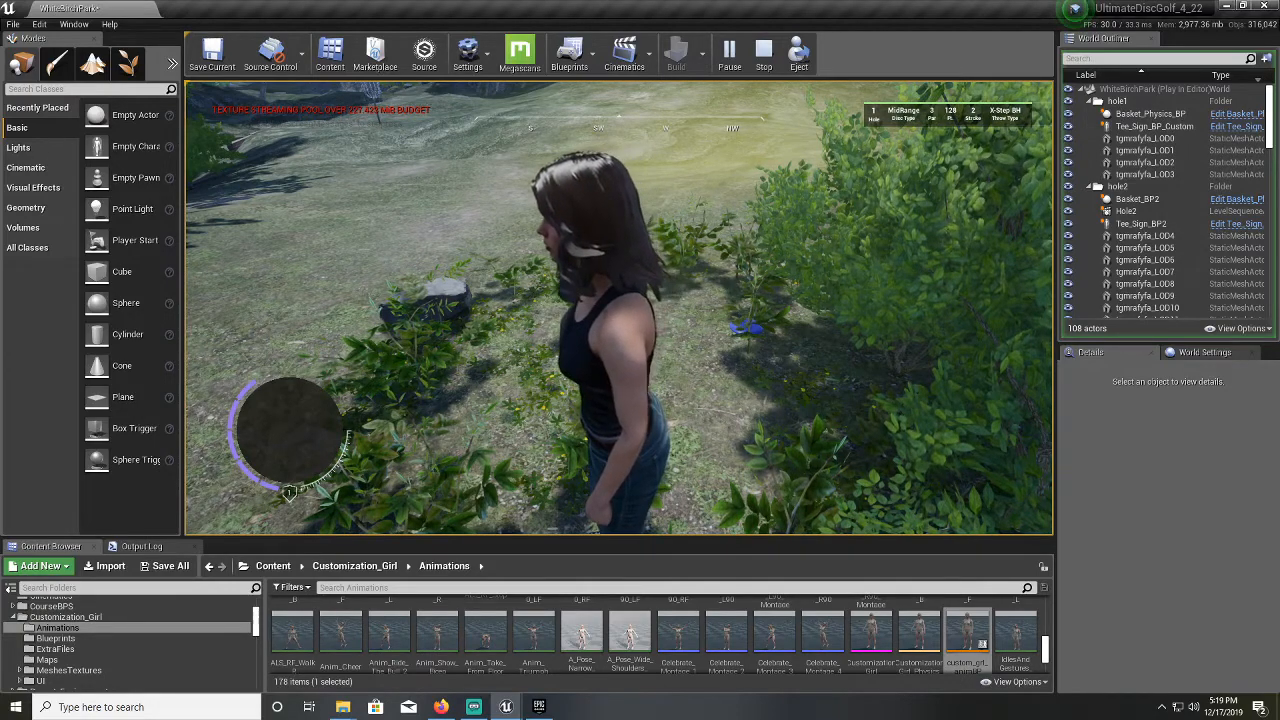
Run to the landed disc on hole 1, pick it up, and switch to the Putter for the second stroke
{"action": "key", "text": "w"}
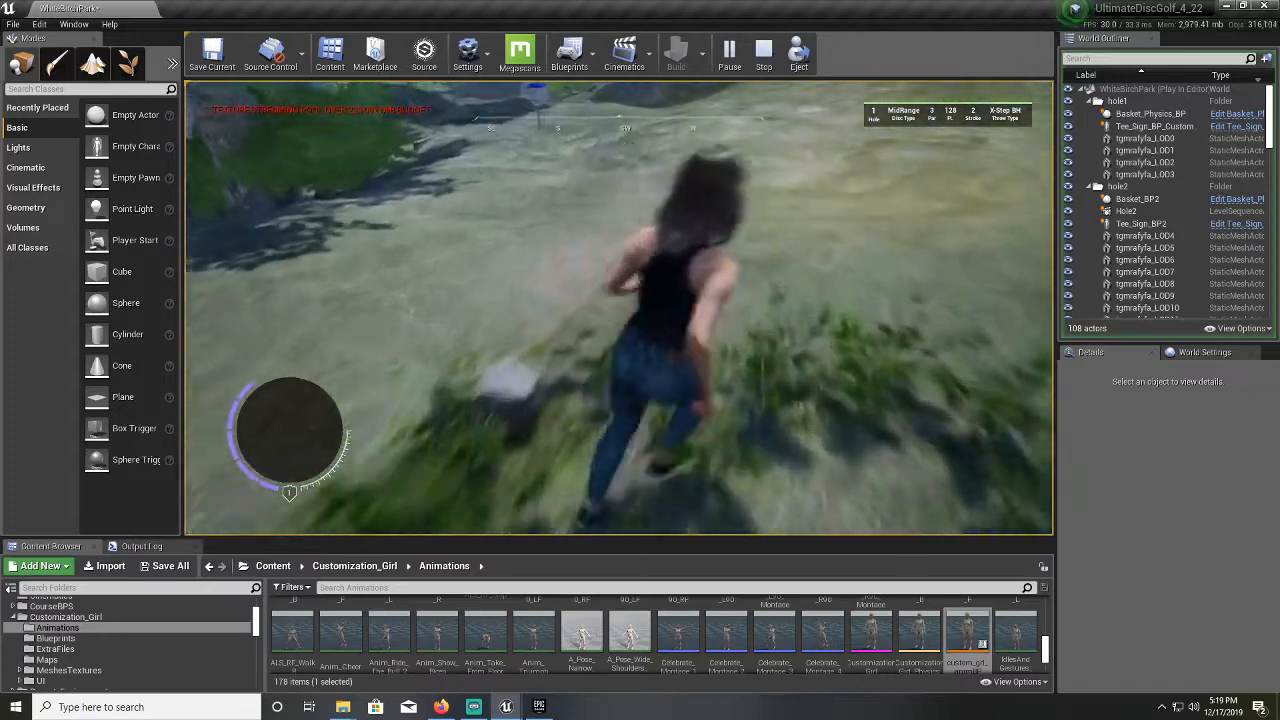
{"action": "key", "text": "d"}
{"action": "key", "text": "s"}
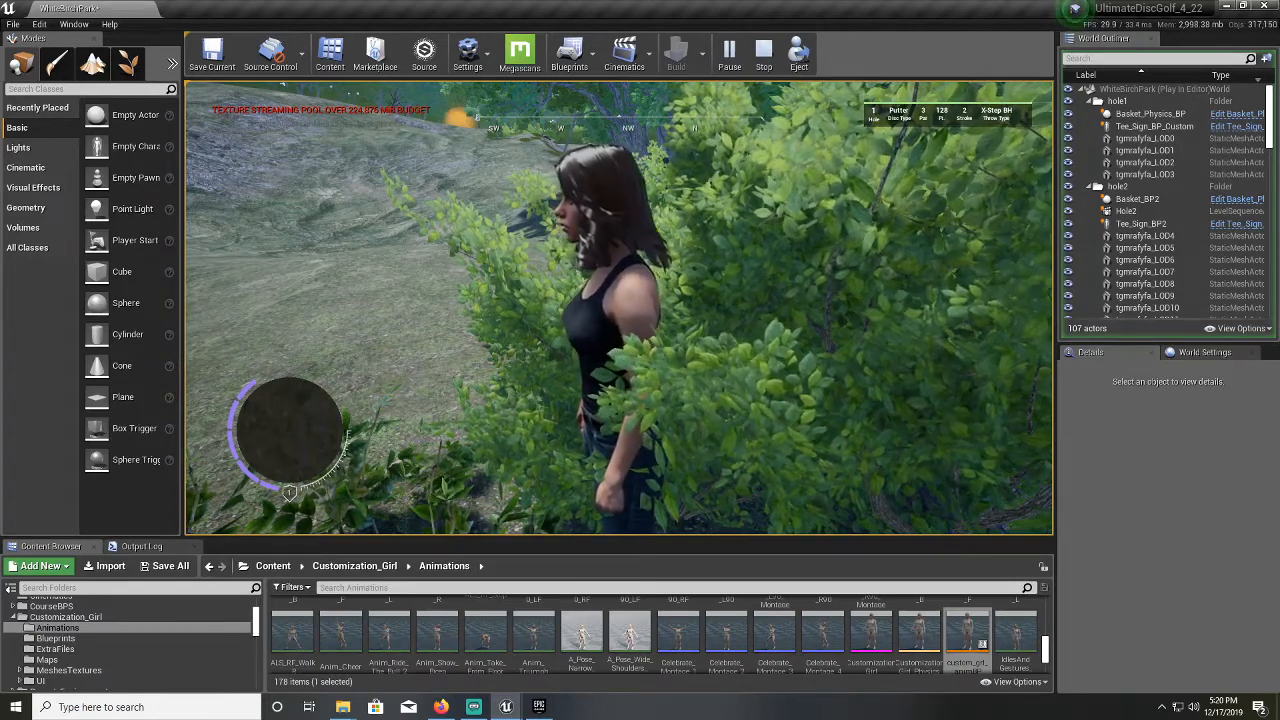
{"action": "key", "text": "w"}
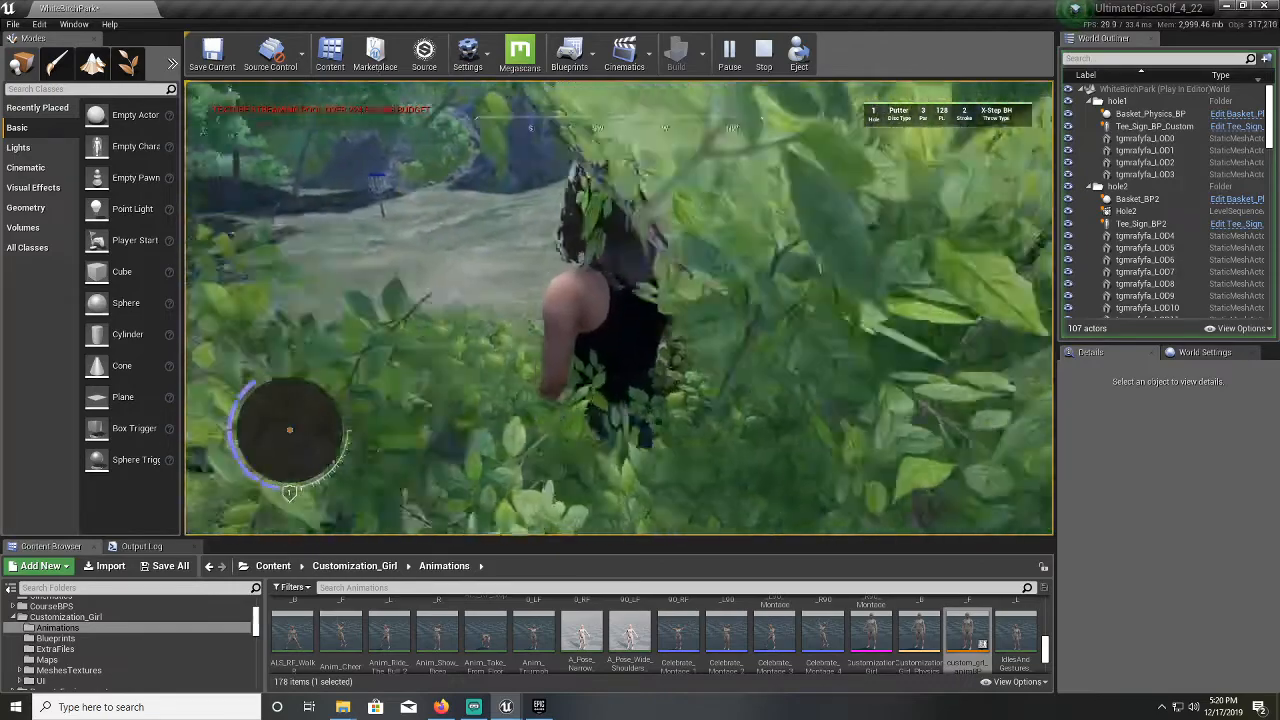
{"action": "key", "text": "w"}
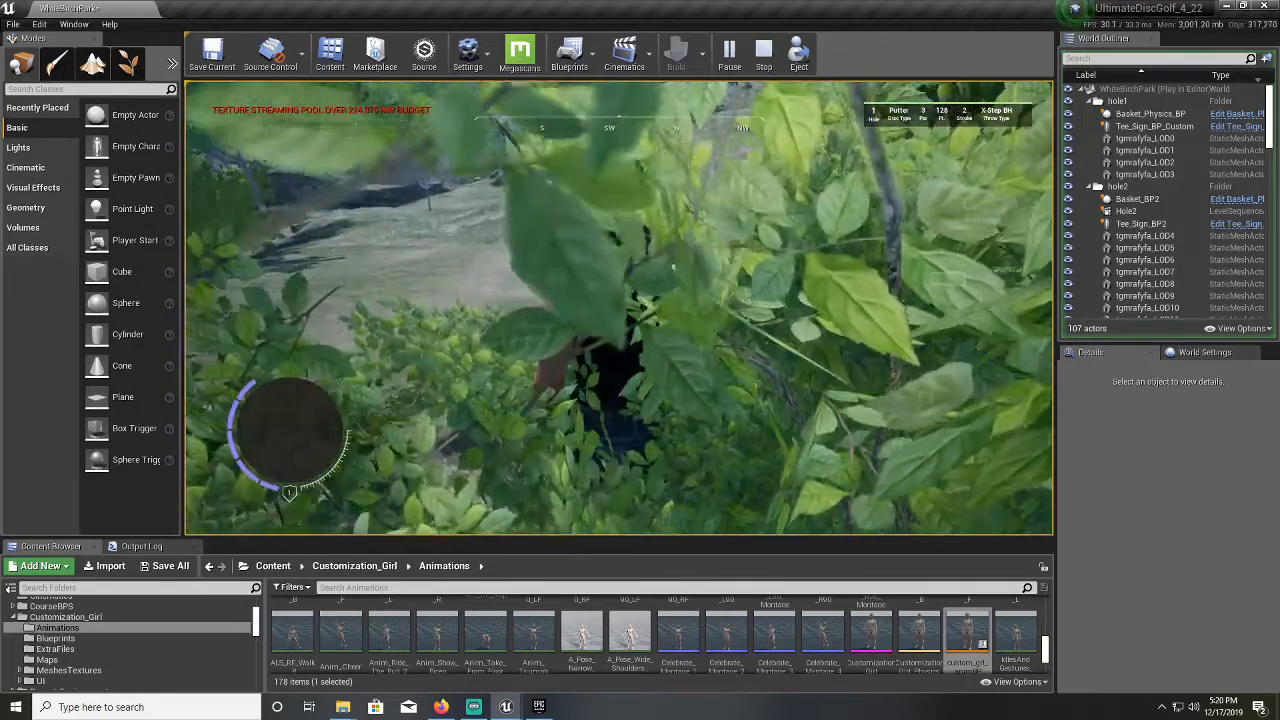
{"action": "key", "text": "w"}
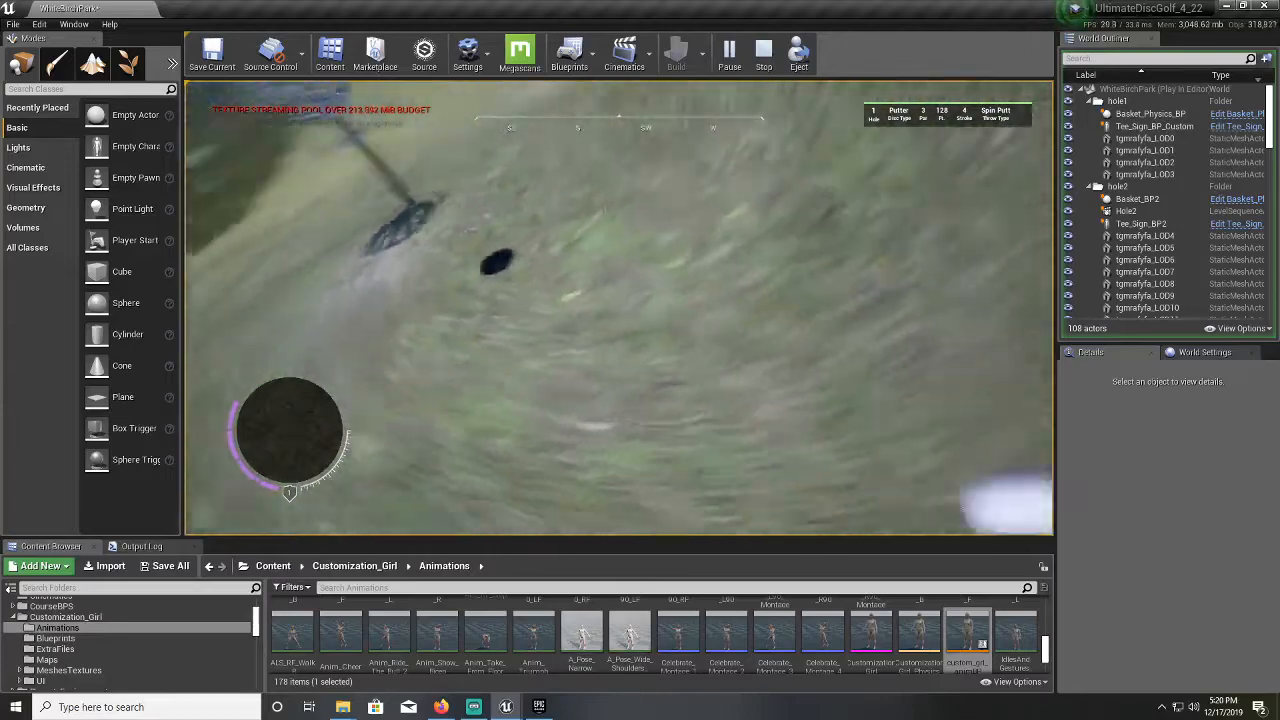
Finish hole 1 with a Spin Putt at the basket and walk on to the hole 2 tee area
{"action": "key", "text": "d"}
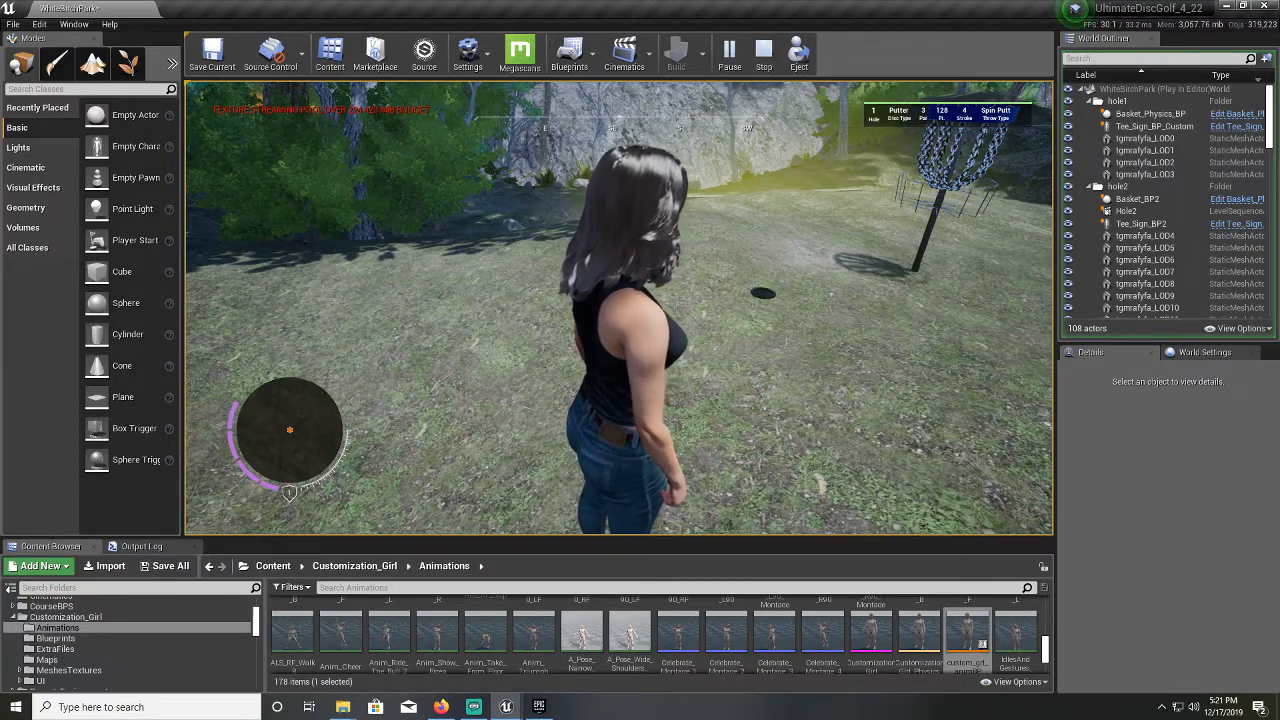
{"action": "key", "text": "w"}
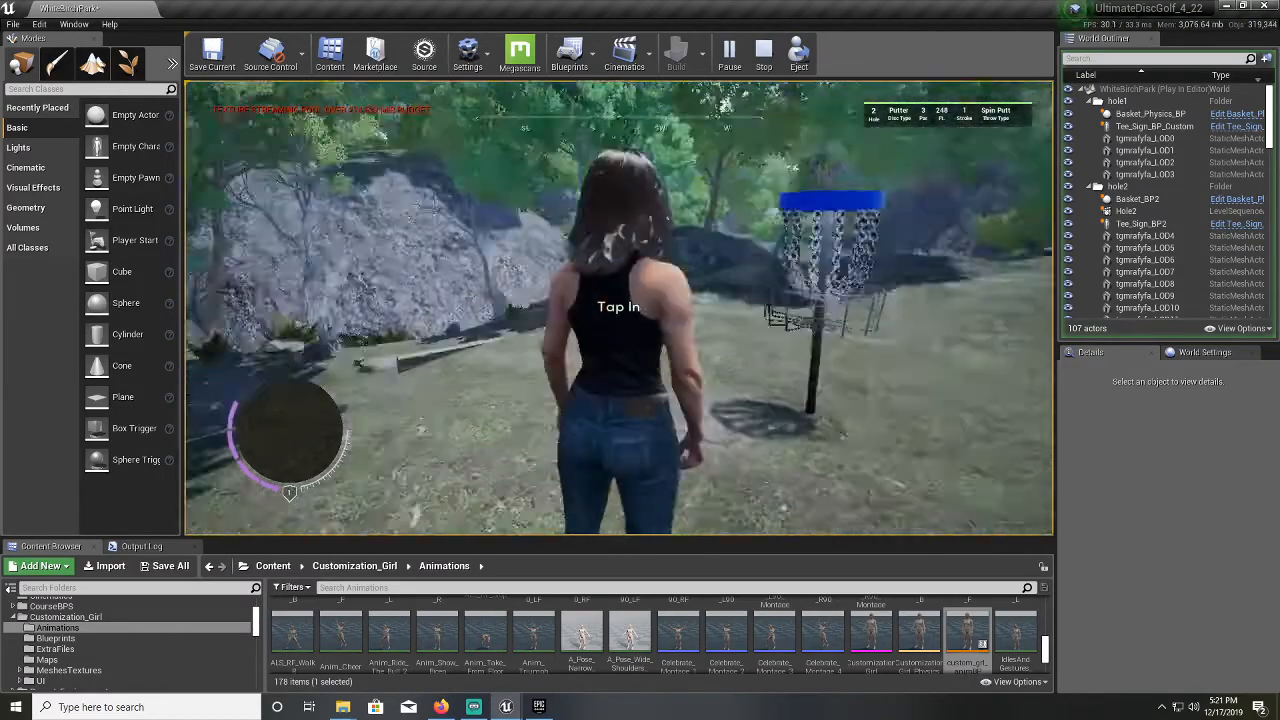
{"action": "key", "text": "w"}
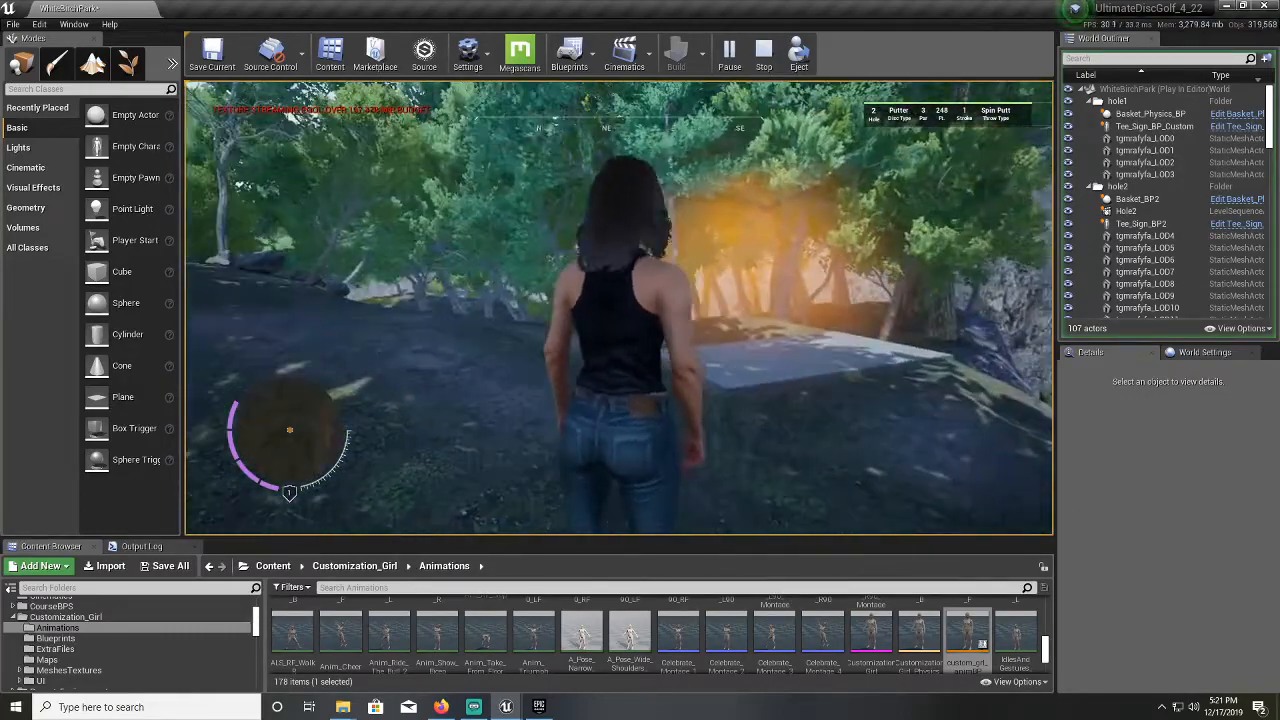
{"action": "key", "text": "w"}
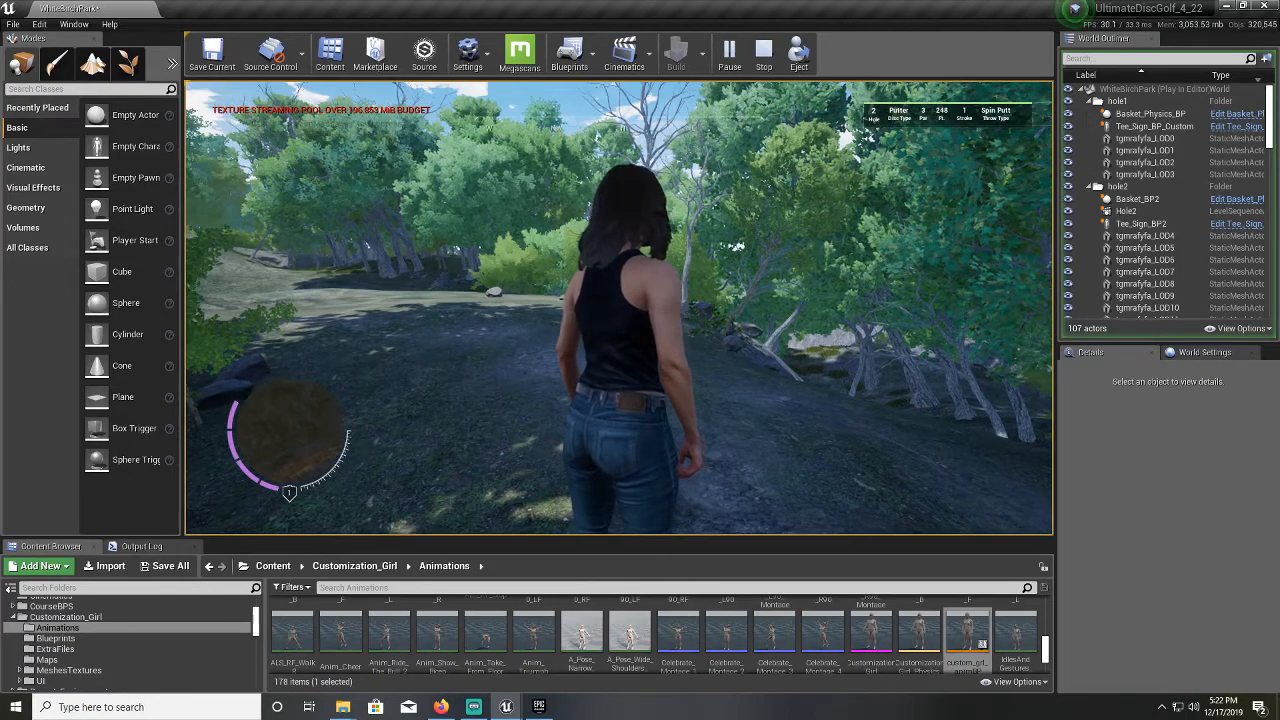
Walk the character along the path and onto the hole 2 tee pad in the play session
{"action": "key", "text": "w"}
{"action": "key", "text": "d"}
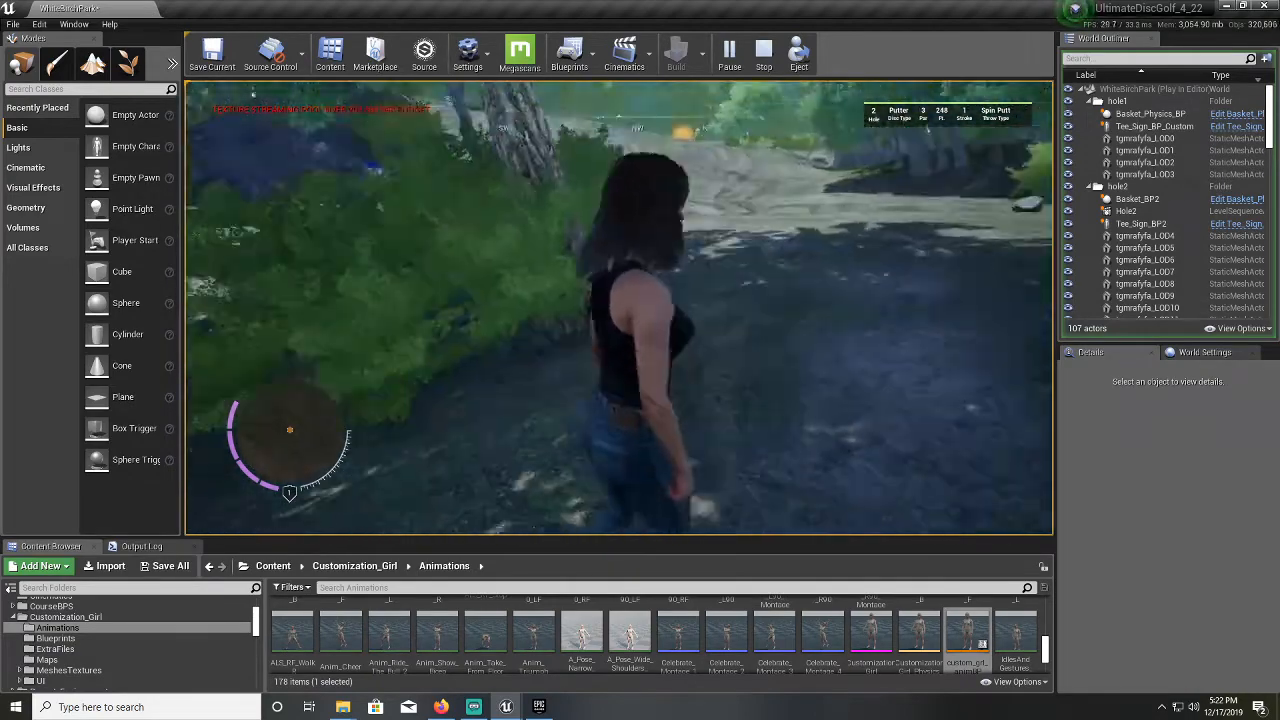
{"action": "key", "text": "w"}
{"action": "key", "text": "w"}
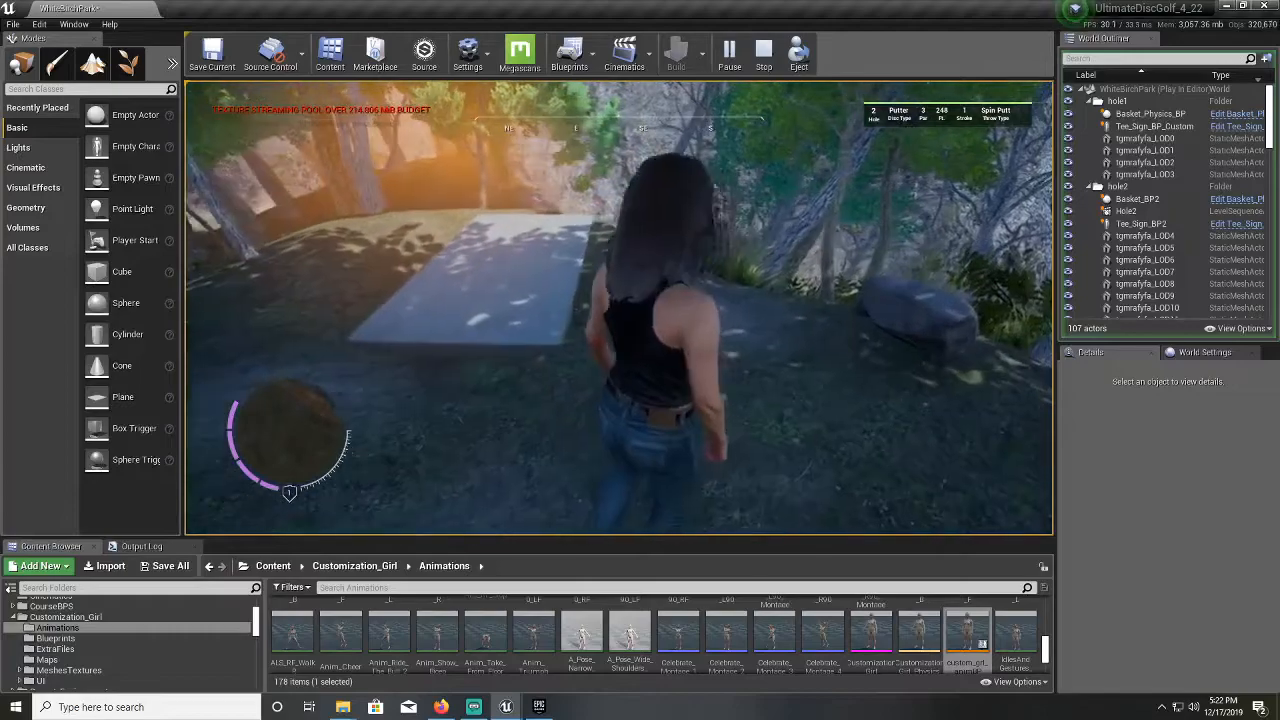
{"action": "key", "text": "w"}
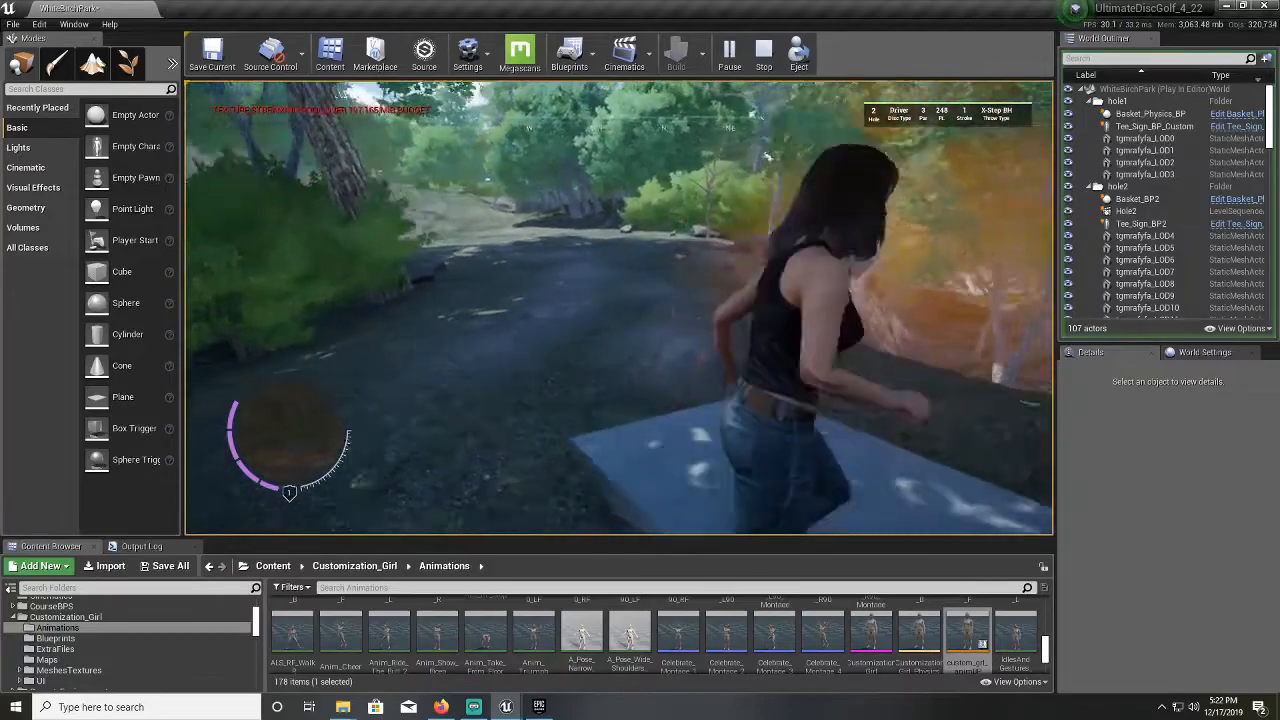
{"action": "key", "text": "w"}
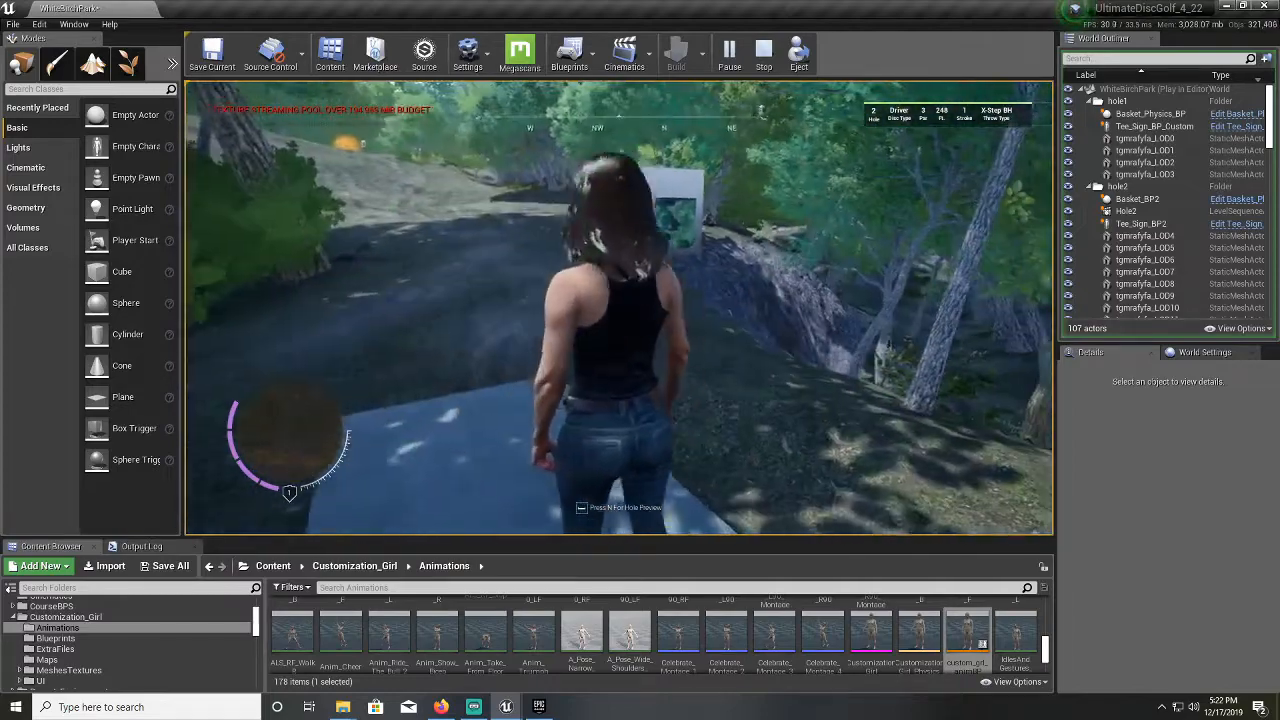
Walk around the hole 2 tee sign, return to the pad, and throw the Driver with the X-Step BH throw
{"action": "key", "text": "w"}
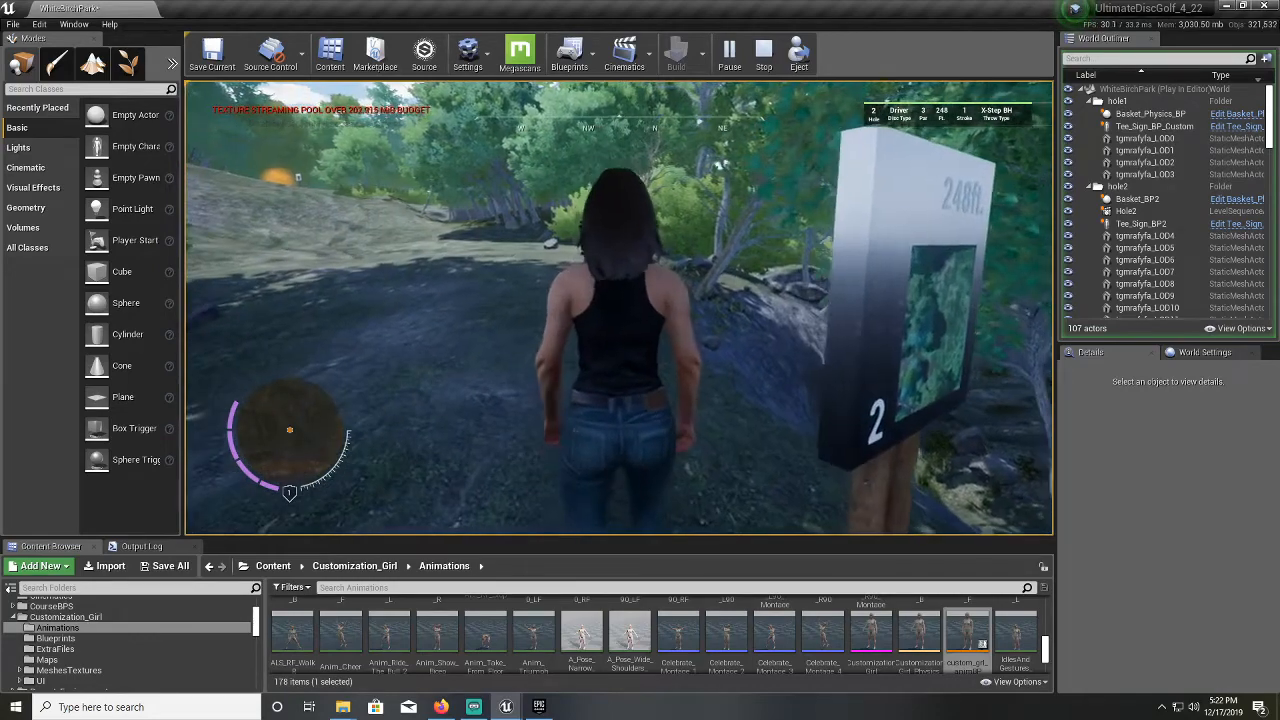
{"action": "key", "text": "a"}
{"action": "key", "text": "s"}
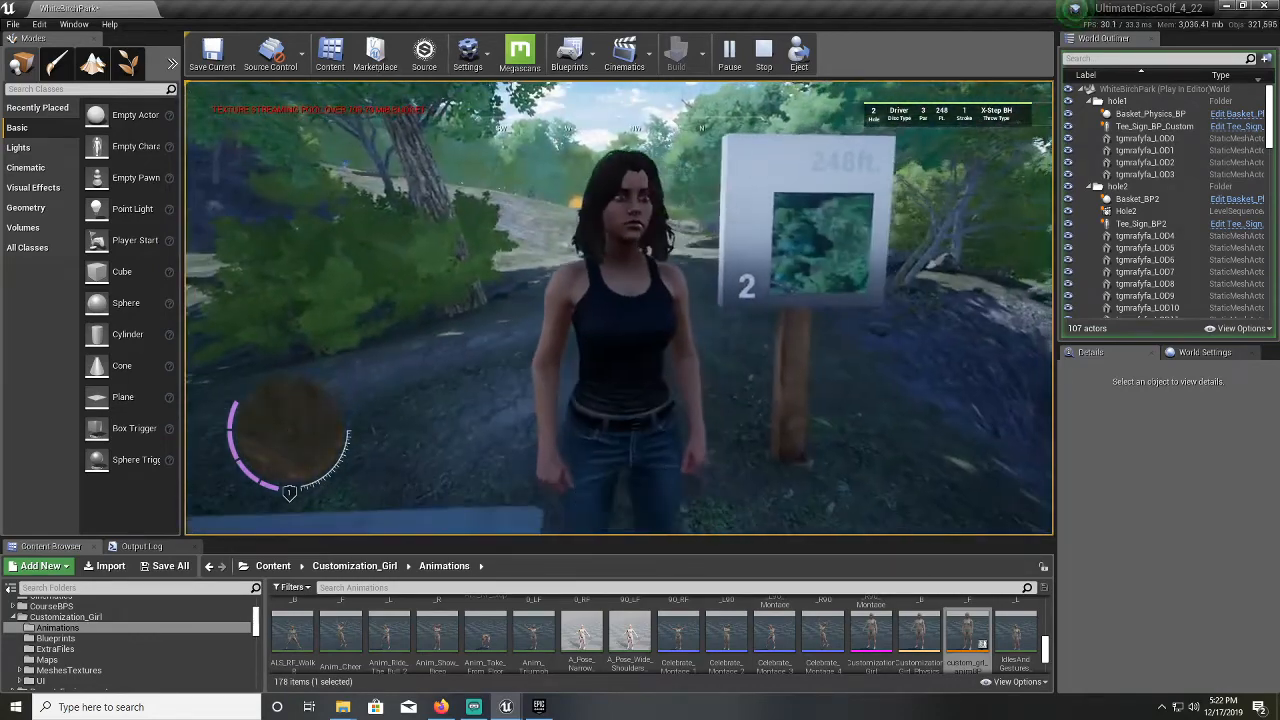
{"action": "key", "text": "w"}
{"action": "key", "text": "w"}
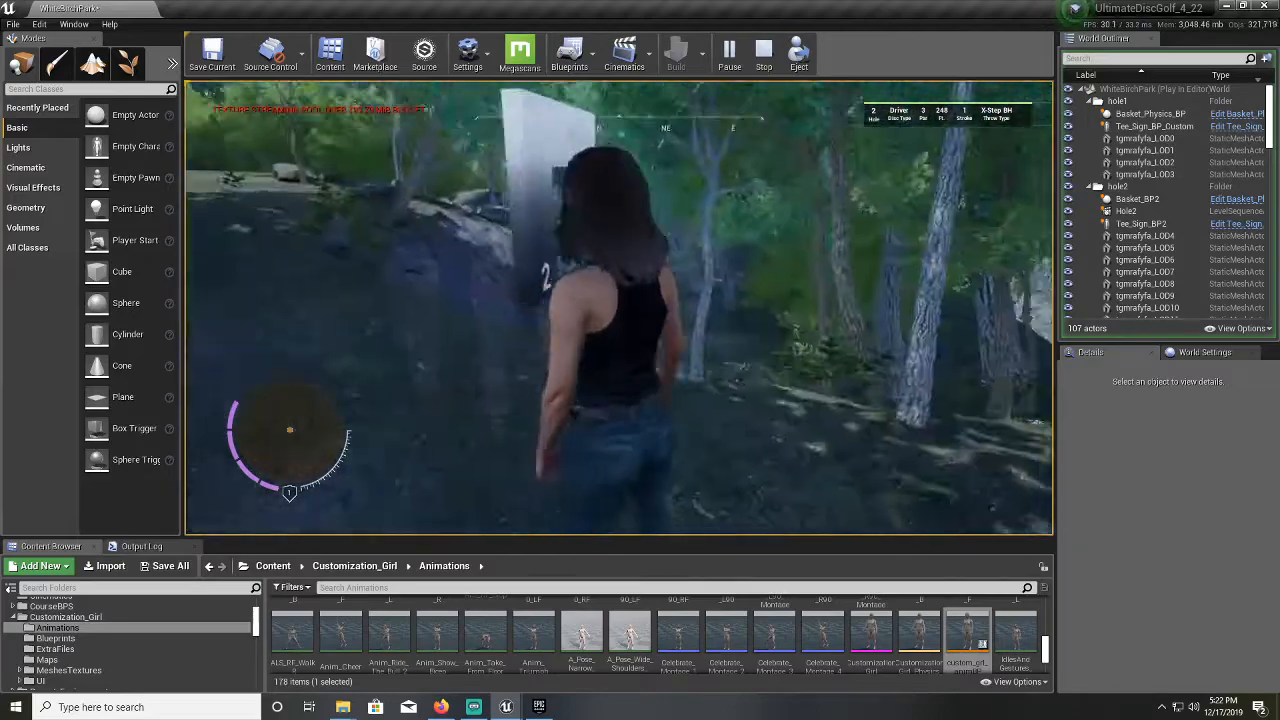
{"action": "key", "text": "s"}
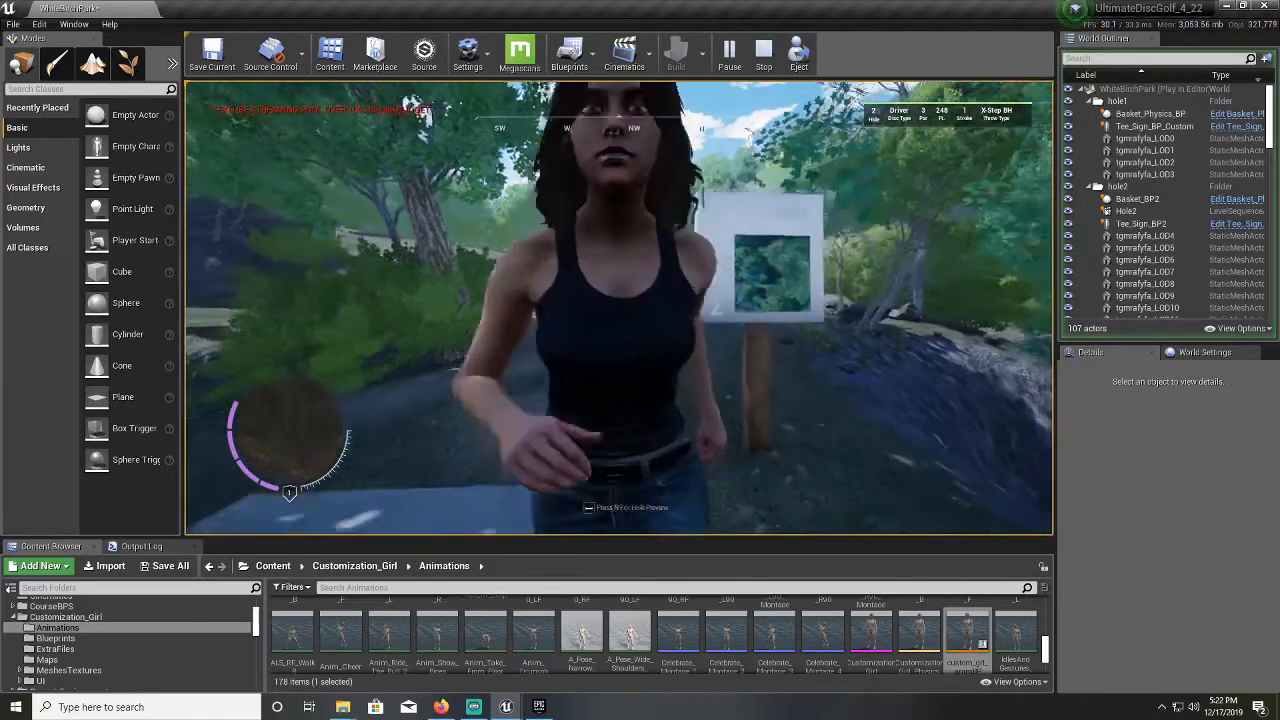
{"action": "key", "text": "a"}
{"action": "key", "text": "w"}
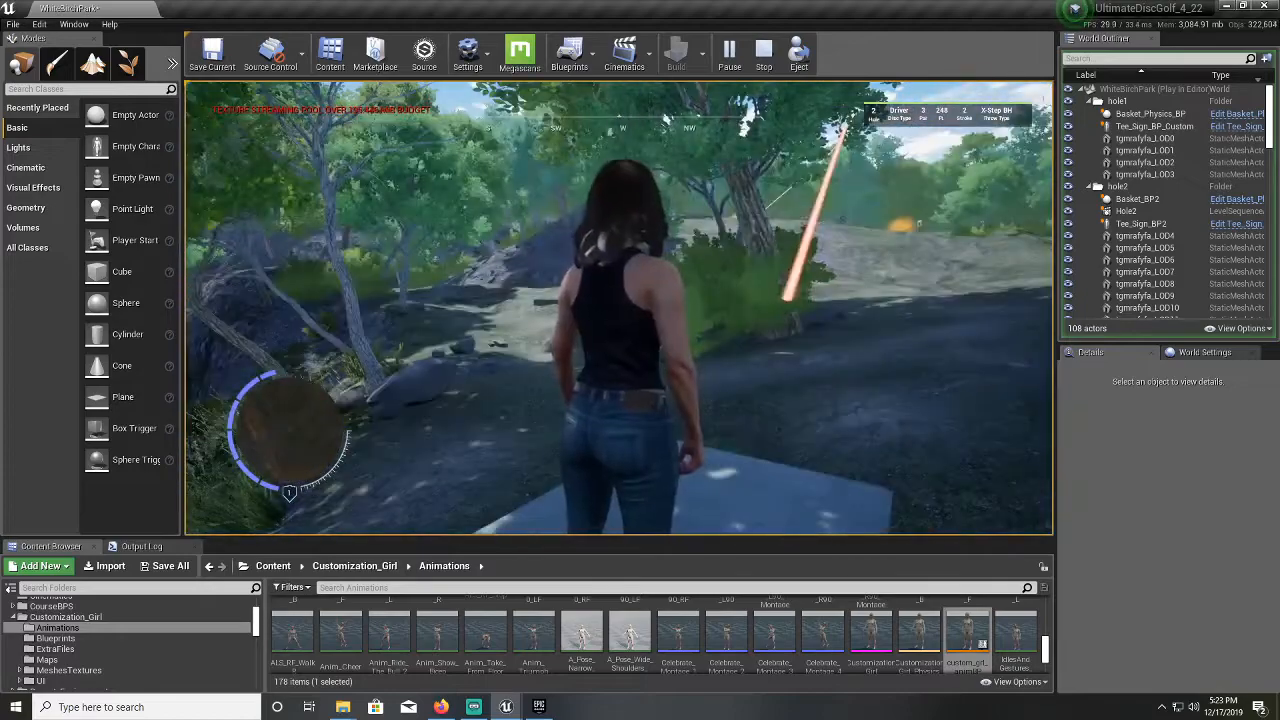
Walk down the hole 2 fairway after the thrown disc and end the play session
{"action": "key", "text": "w"}
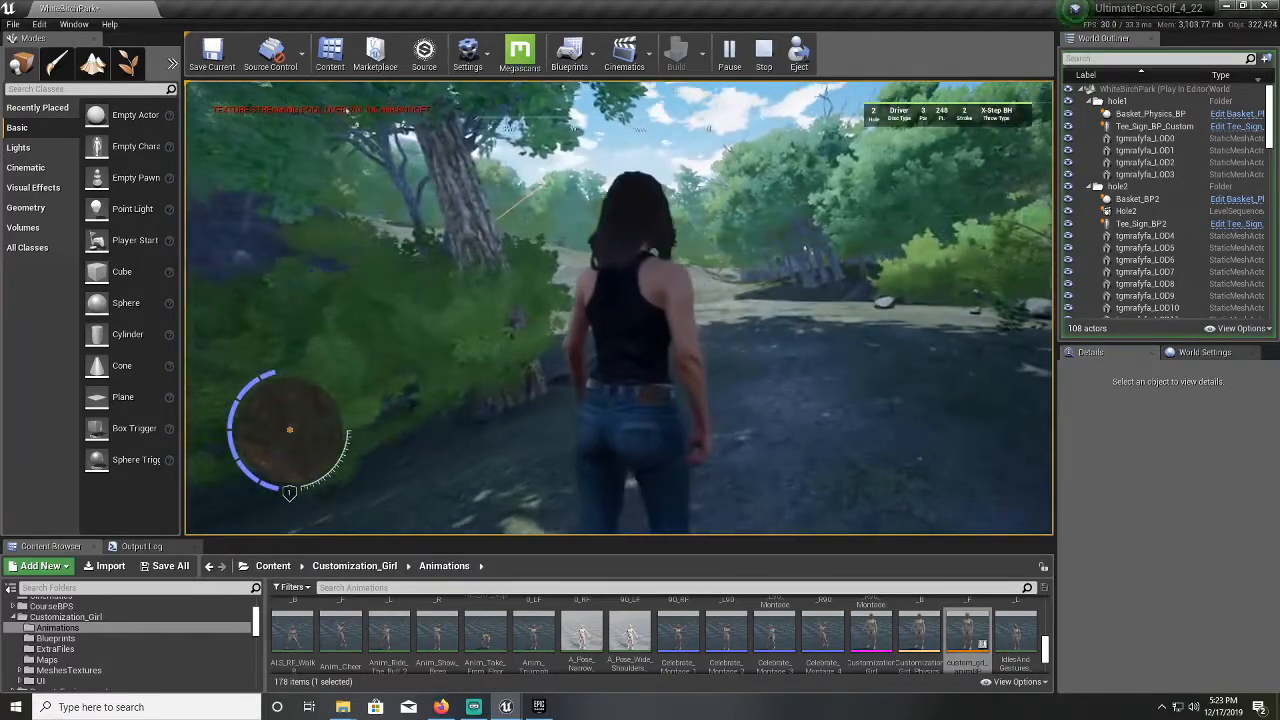
{"action": "key", "text": "w"}
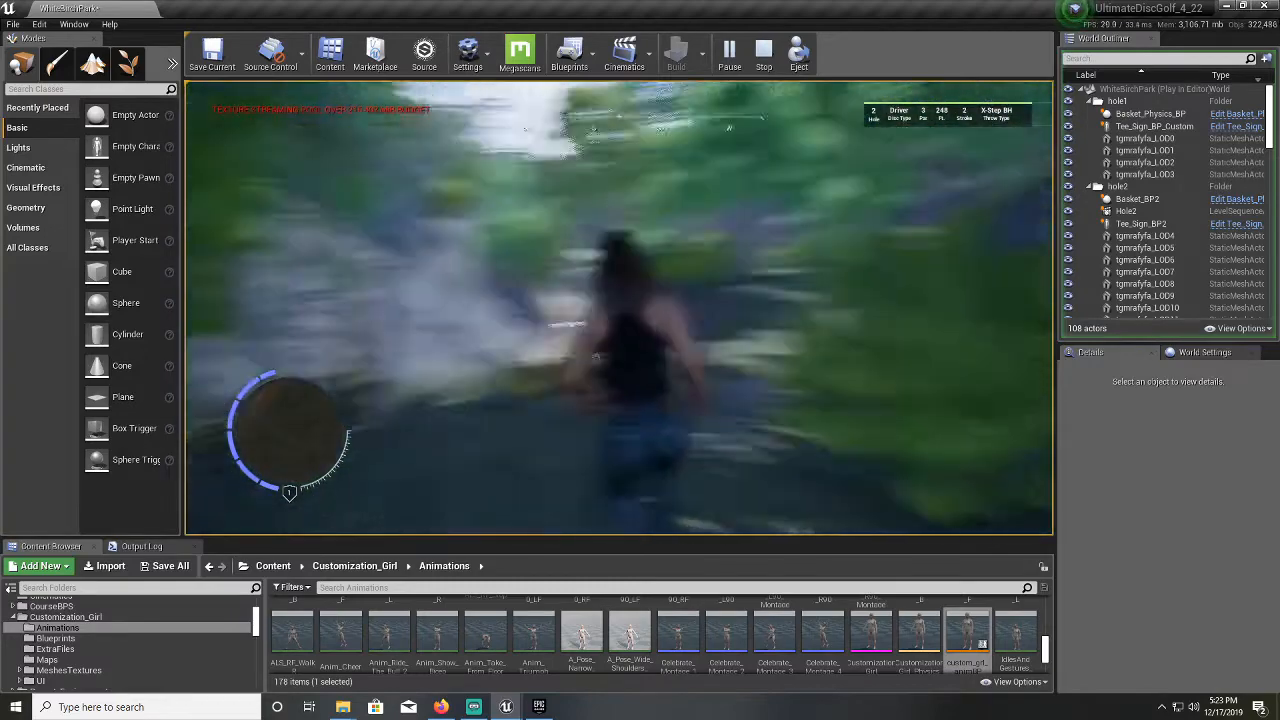
{"action": "key", "text": "Escape"}
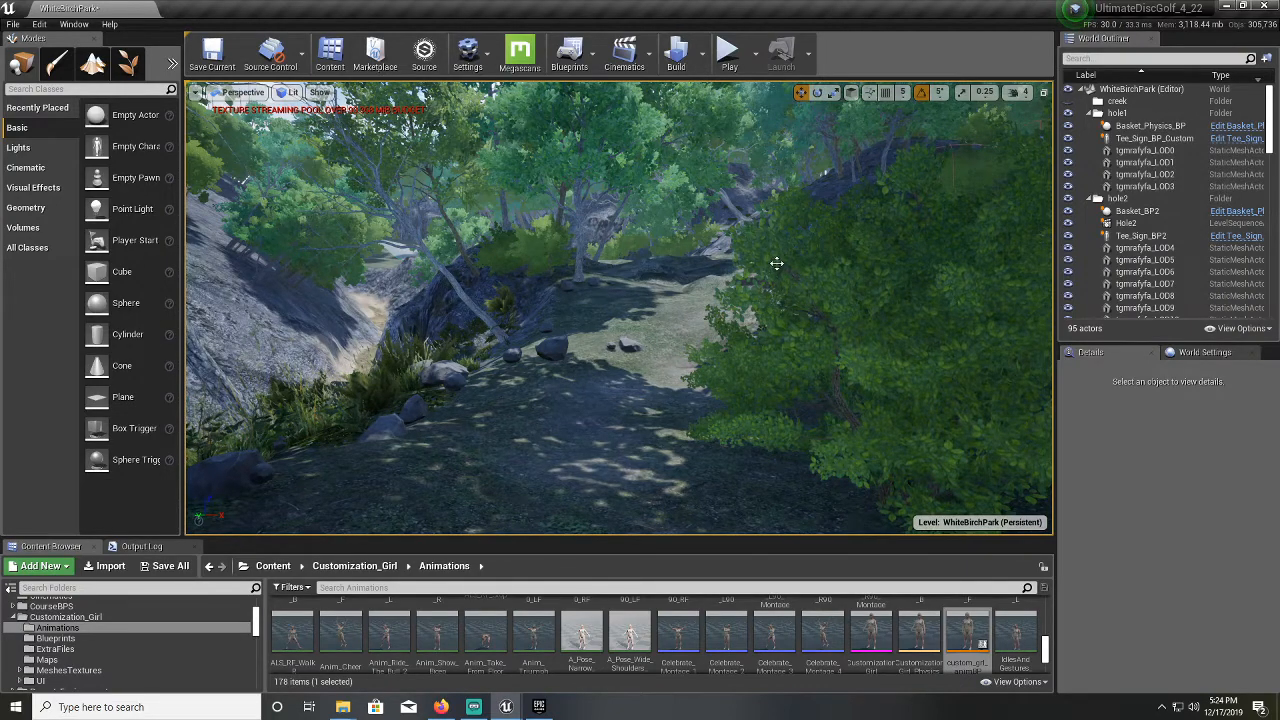
Frame the hole 1 tee in the level and browse the project's CourseBPS and AdvancedLocomotionV3 Blueprints folders
{"action": "right_click_drag", "start_coordinate": [761, 277], "coordinate": [727, 290]}
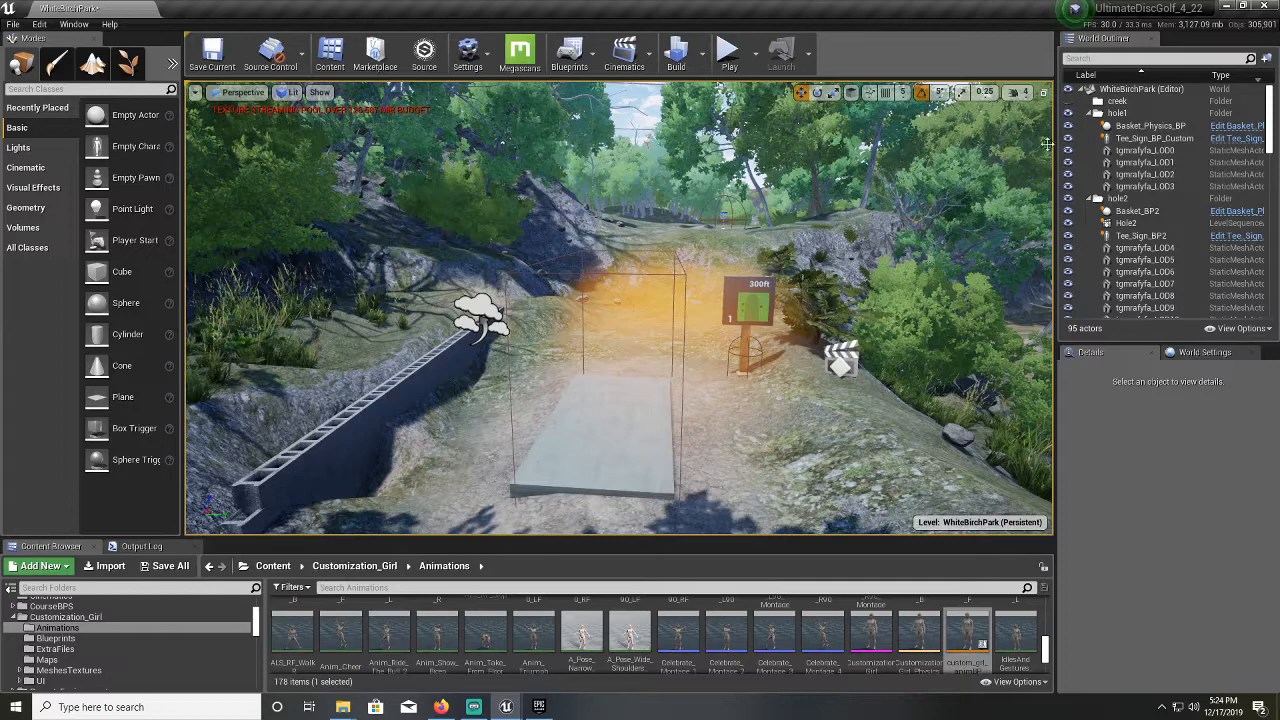
{"action": "scroll", "coordinate": [81, 626], "scroll_direction": "up", "scroll_amount": 1}
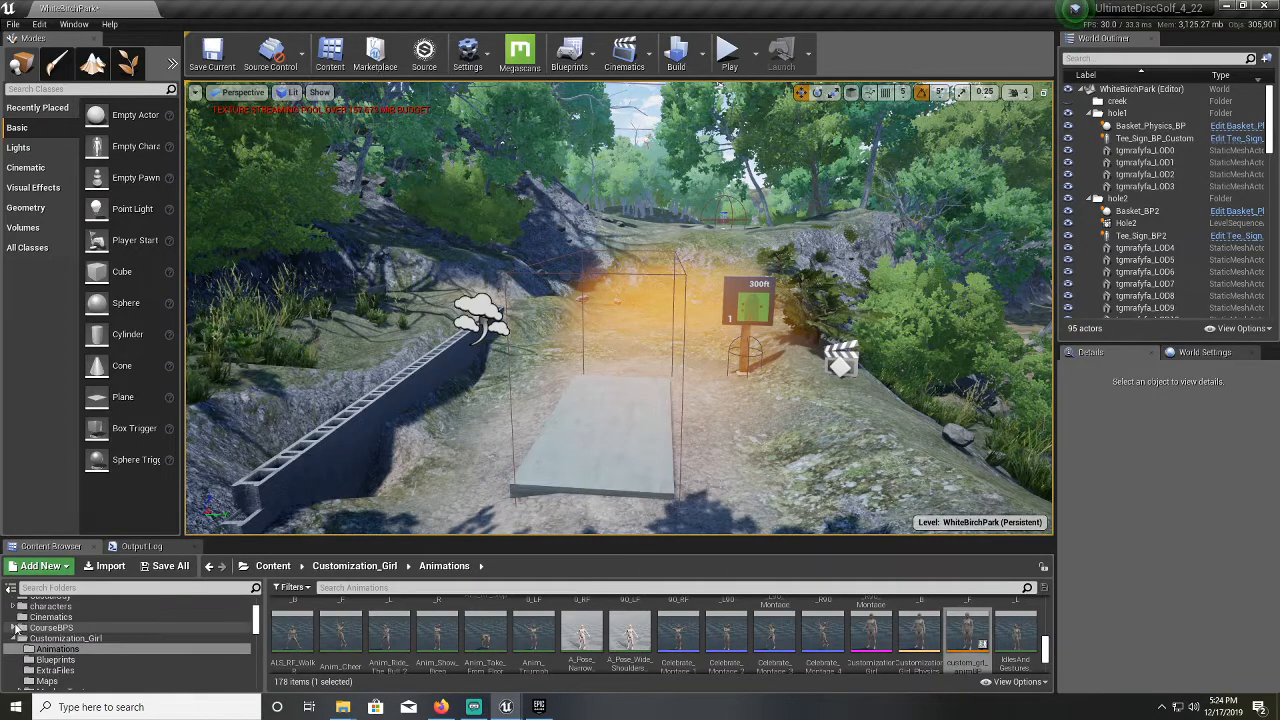
{"action": "left_click", "coordinate": [58, 627]}
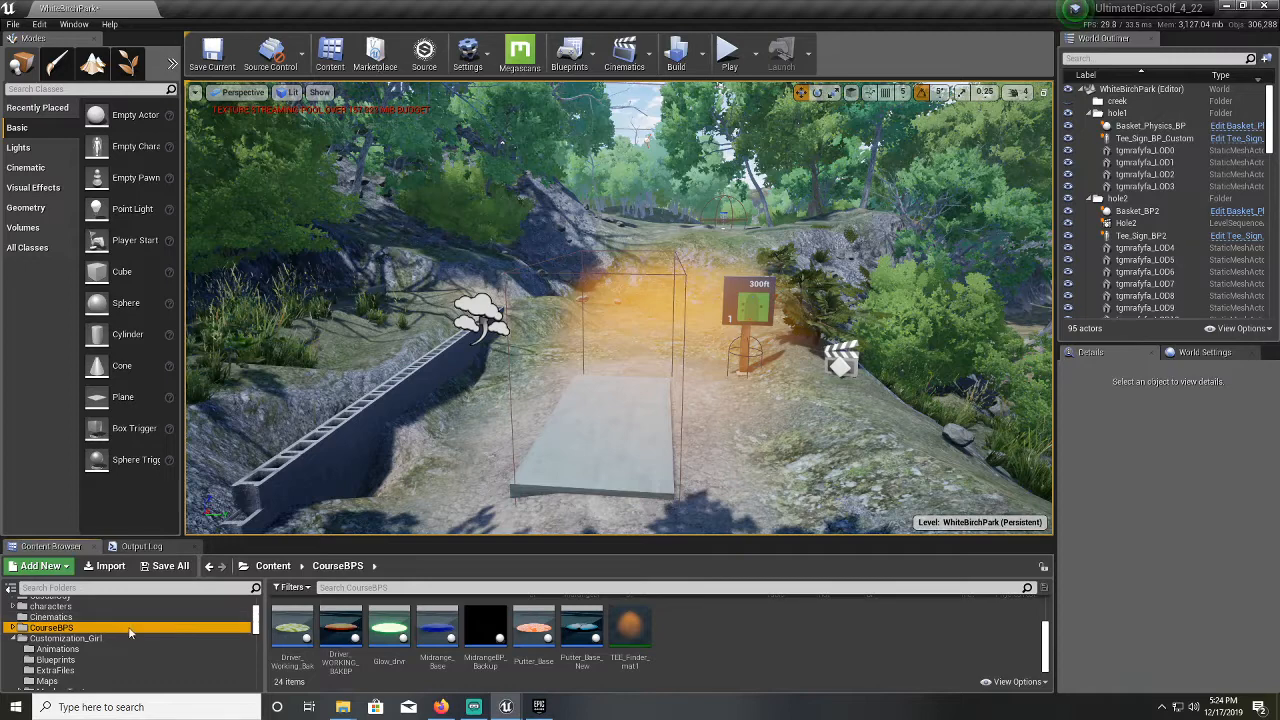
{"action": "scroll", "coordinate": [120, 630], "scroll_direction": "up", "scroll_amount": 5}
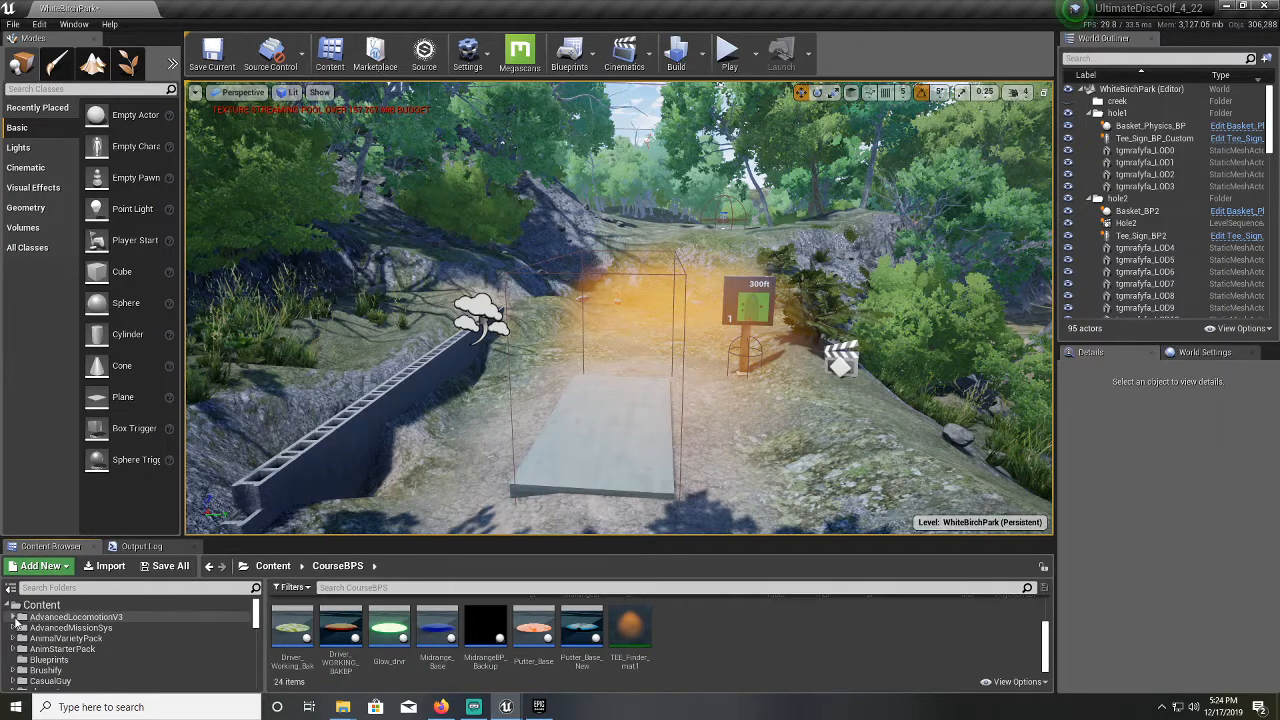
{"action": "left_click", "coordinate": [14, 617]}
{"action": "left_click", "coordinate": [55, 638]}
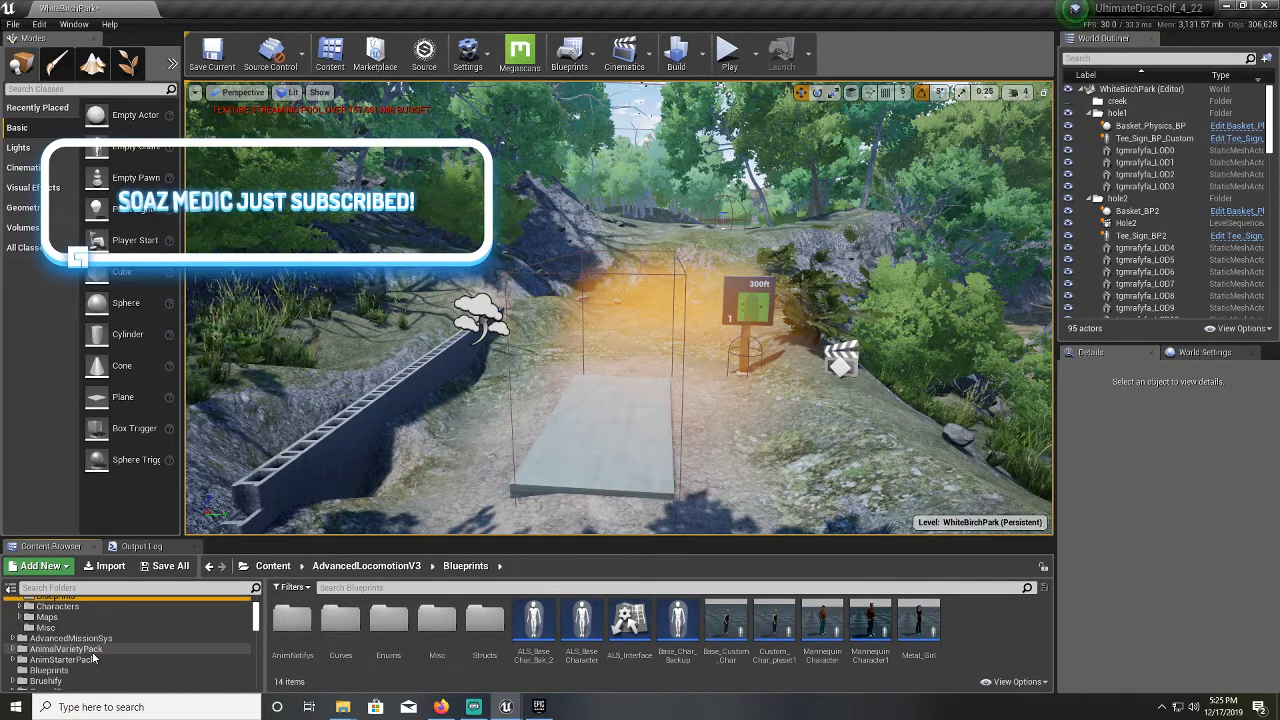
Return to the CourseBPS folder and look through its disc, basket, and tee assets
{"action": "scroll", "coordinate": [89, 652], "scroll_direction": "down", "scroll_amount": 3}
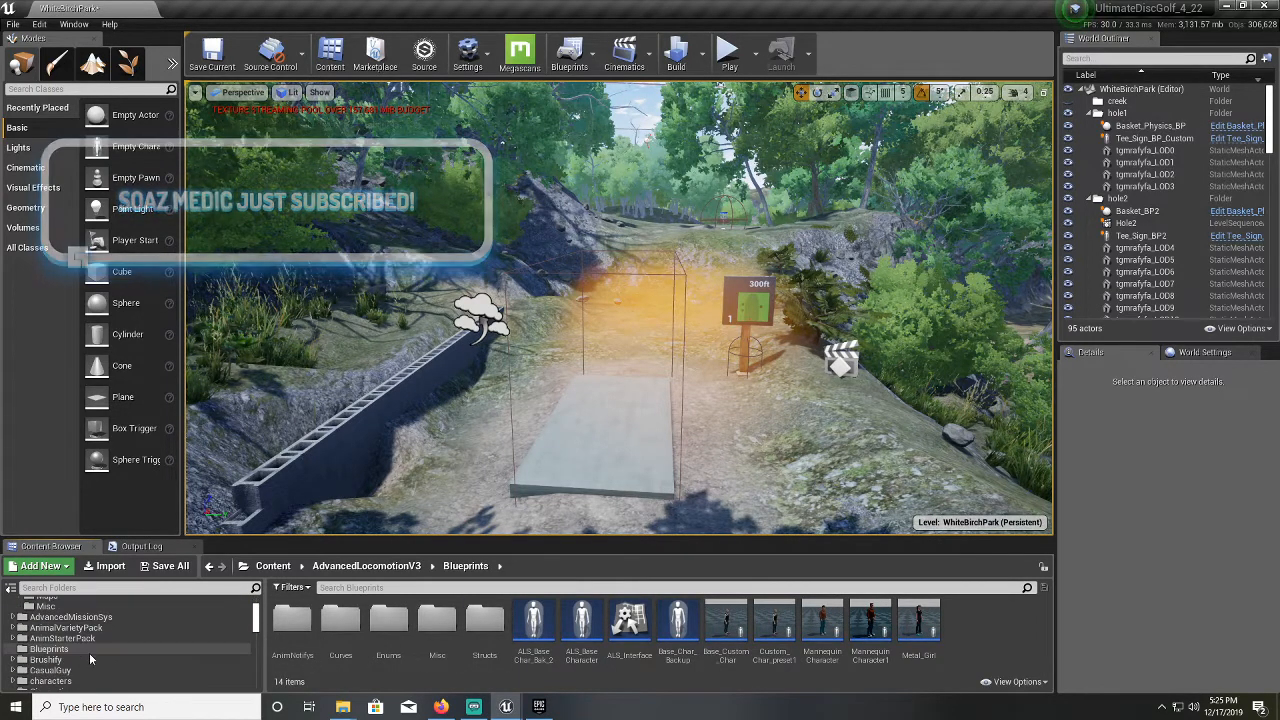
{"action": "left_click", "coordinate": [79, 659]}
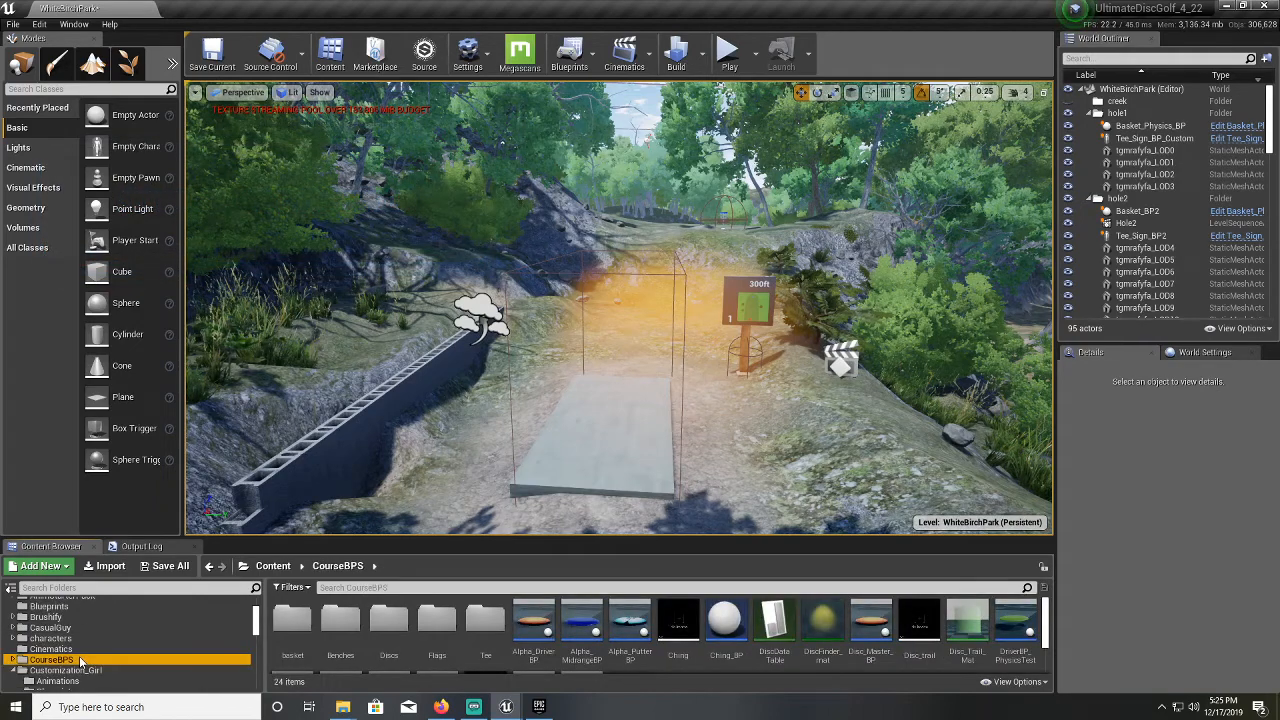
{"action": "scroll", "coordinate": [88, 635], "scroll_direction": "up", "scroll_amount": 6}
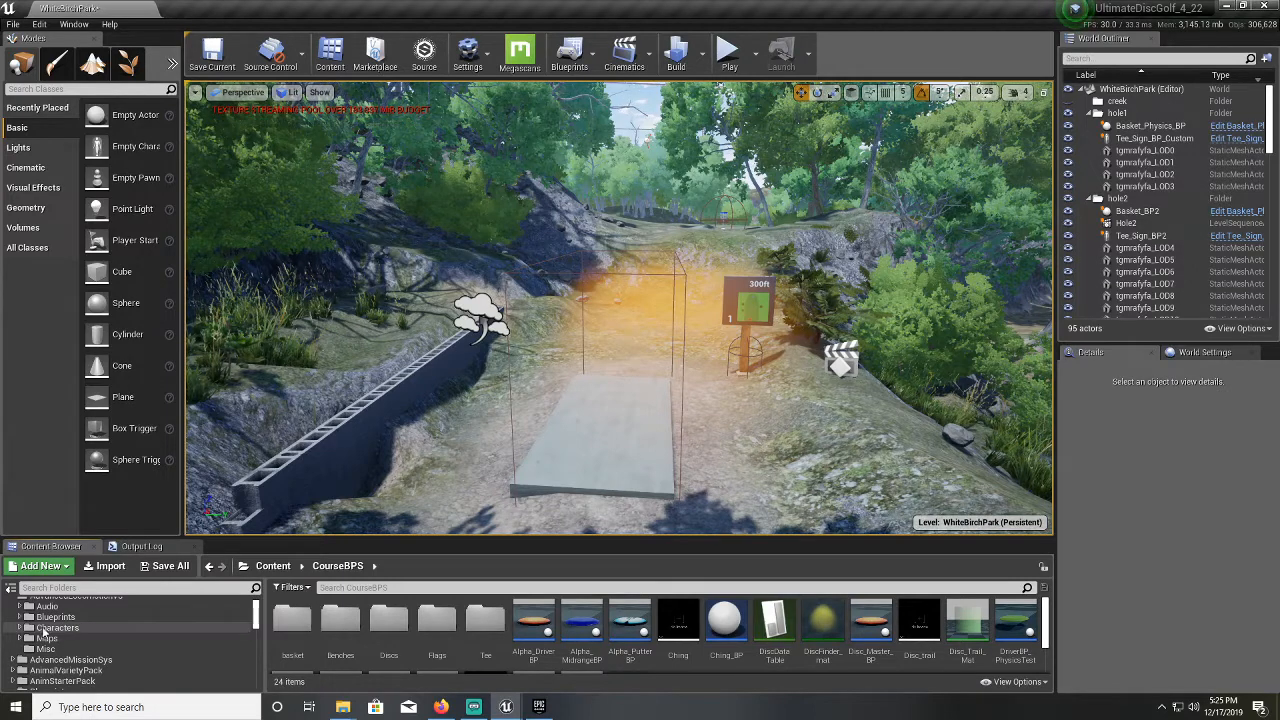
{"action": "scroll", "coordinate": [112, 630], "scroll_direction": "up", "scroll_amount": 1}
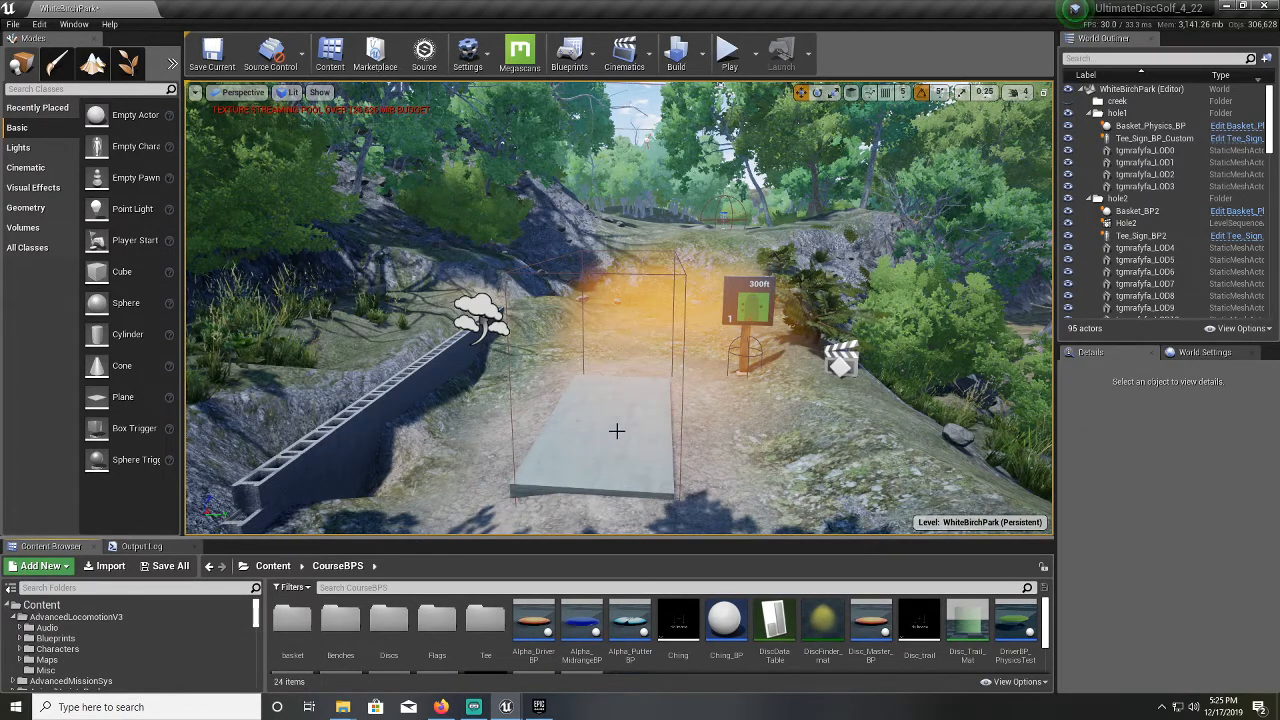
{"action": "scroll", "coordinate": [60, 652], "scroll_direction": "down", "scroll_amount": 2}
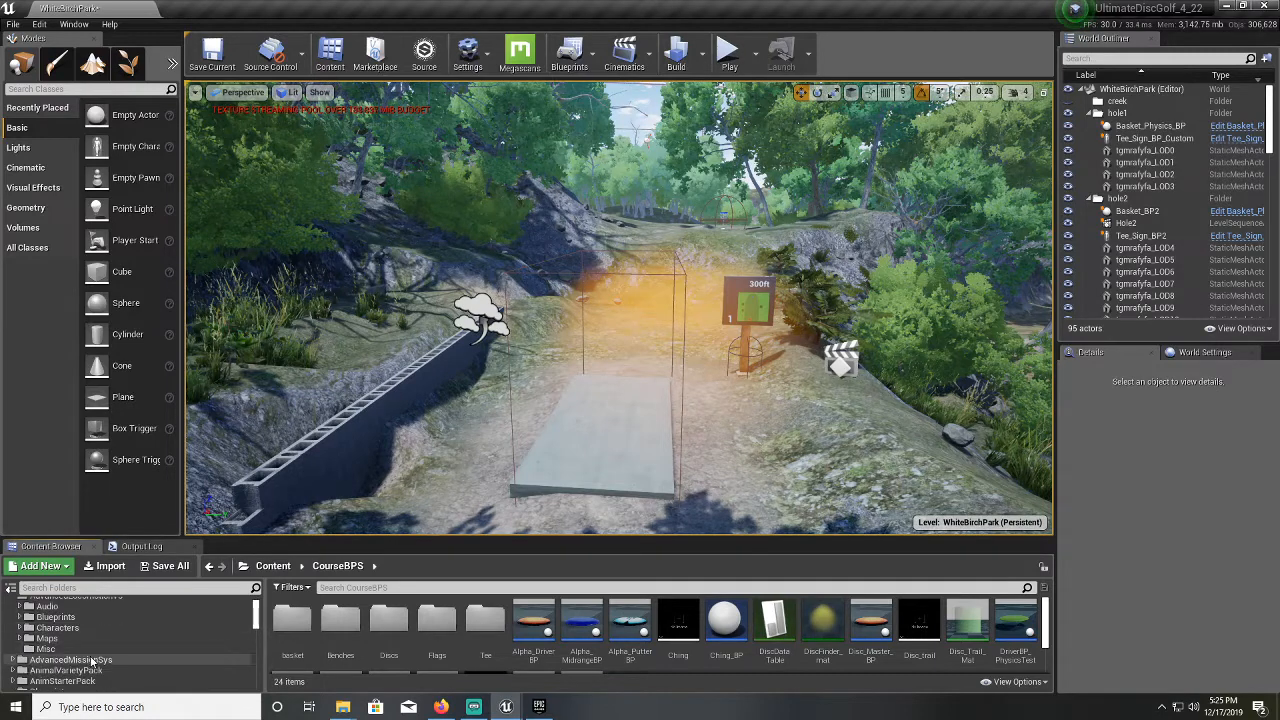
{"action": "scroll", "coordinate": [90, 660], "scroll_direction": "down", "scroll_amount": 2}
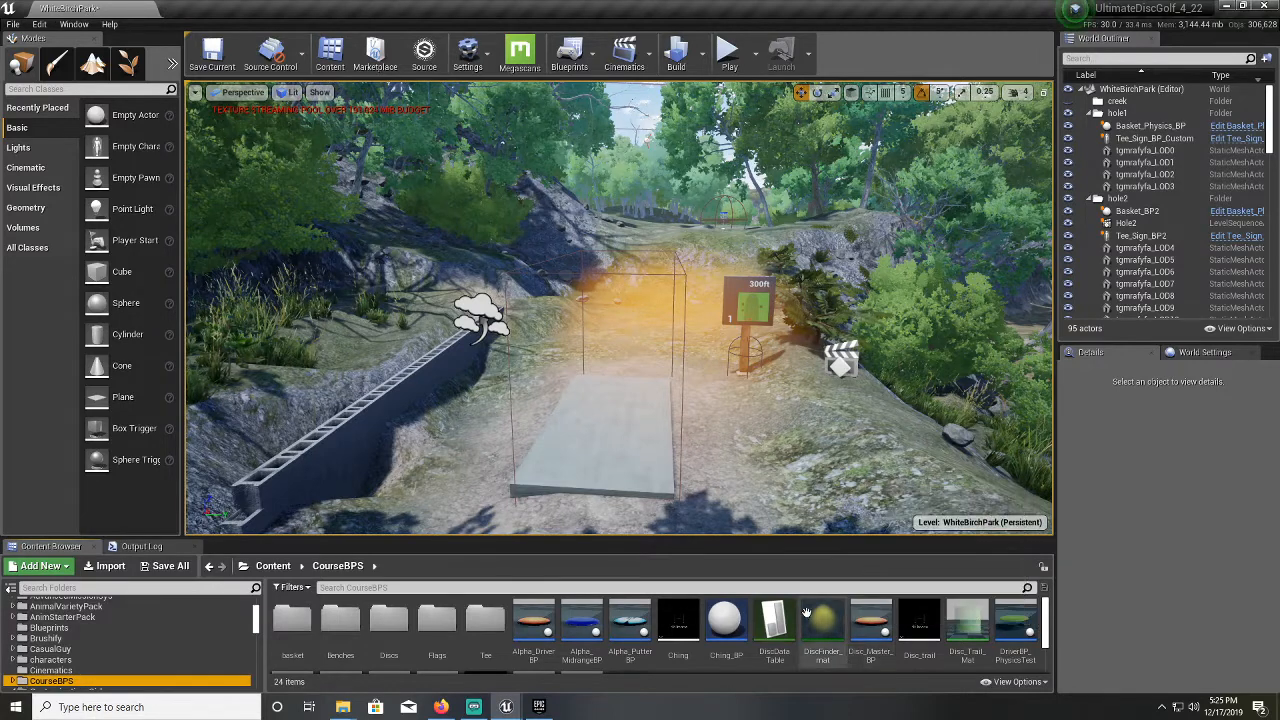
{"action": "scroll", "coordinate": [806, 612], "scroll_direction": "down", "scroll_amount": 1}
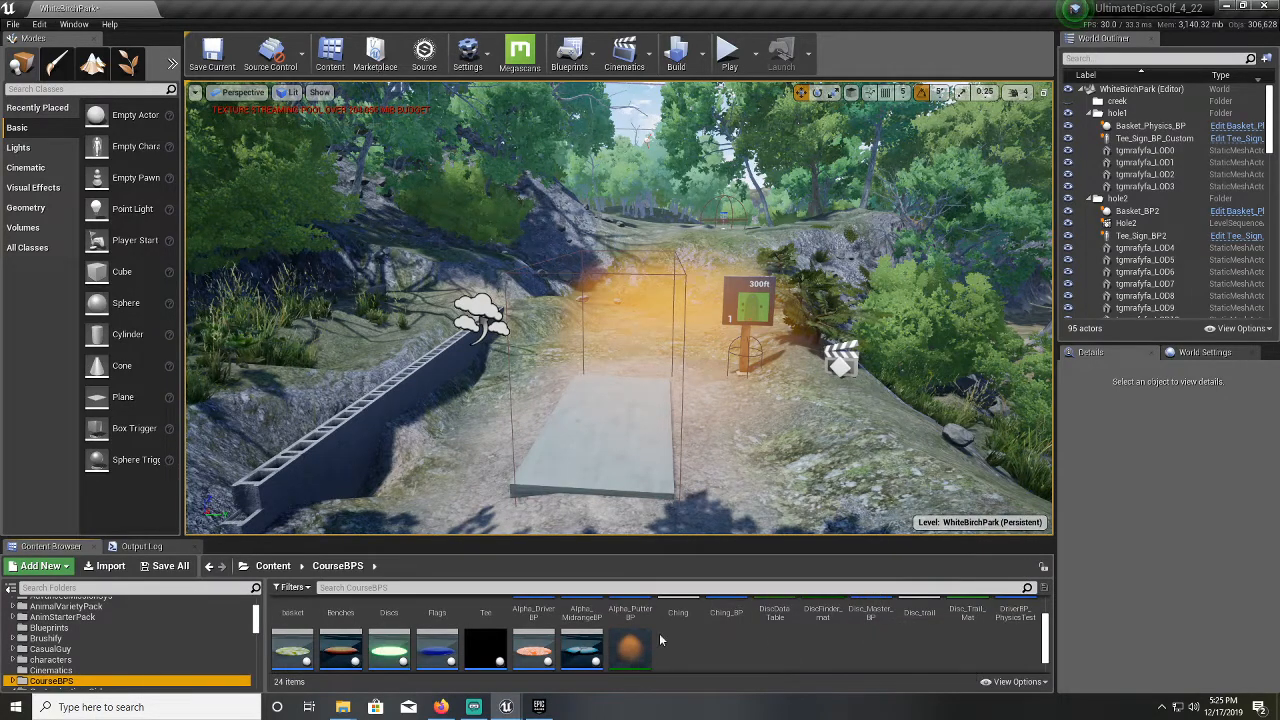
{"action": "scroll", "coordinate": [782, 656], "scroll_direction": "up", "scroll_amount": 1}
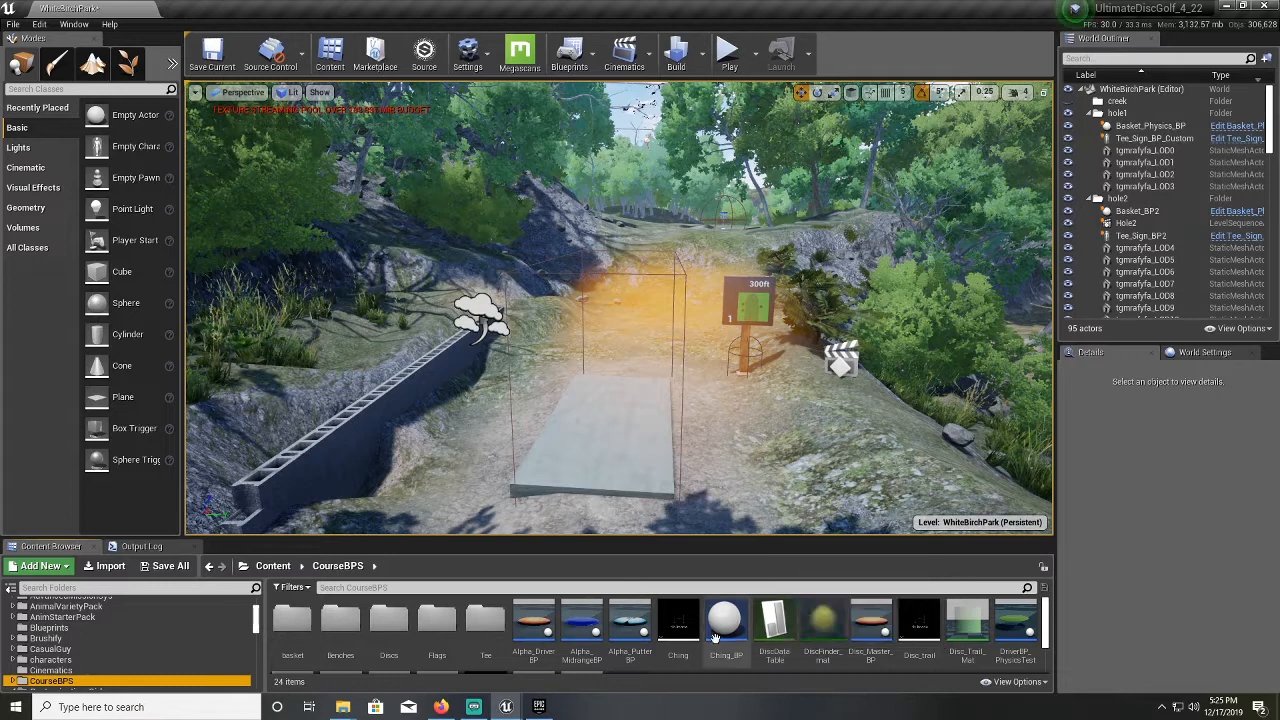
{"action": "scroll", "coordinate": [708, 646], "scroll_direction": "down", "scroll_amount": 2}
{"action": "scroll", "coordinate": [706, 638], "scroll_direction": "up", "scroll_amount": 2}
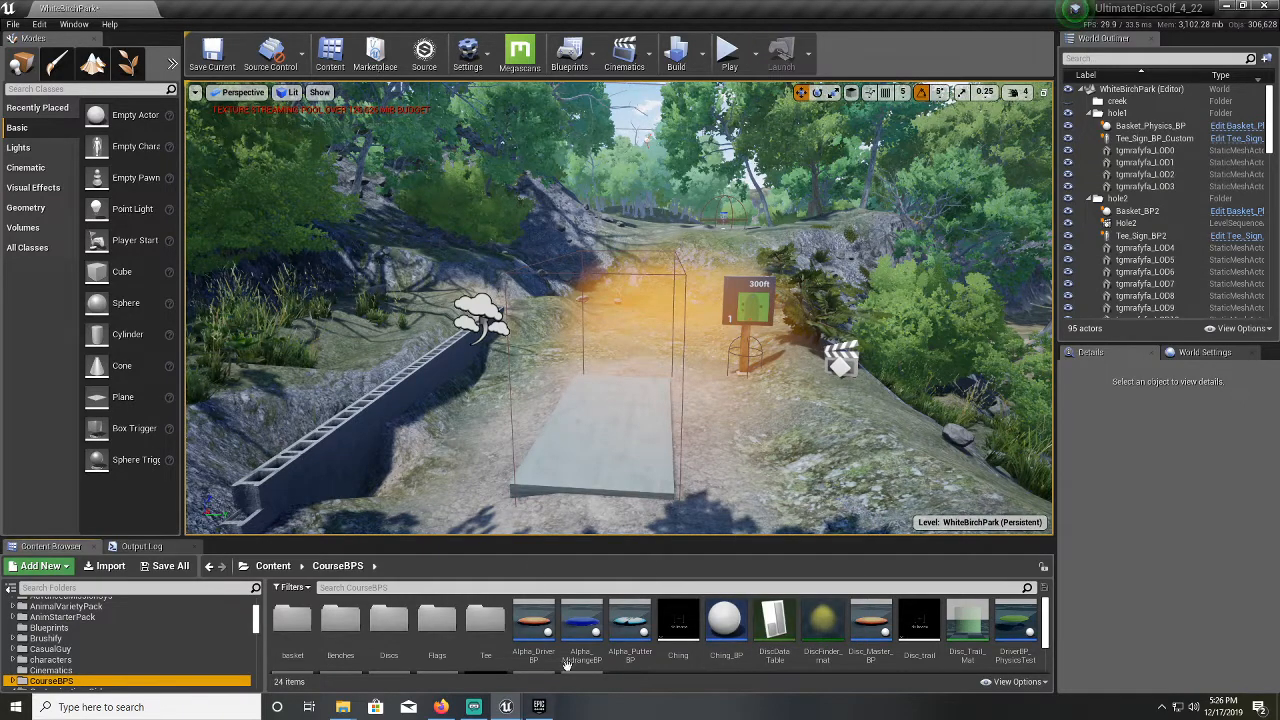
Open the Base_Custom_Char blueprint from AdvancedLocomotionV3's Blueprints folder and collapse its Mesh and Arrows components
{"action": "scroll", "coordinate": [170, 653], "scroll_direction": "up", "scroll_amount": 3}
{"action": "left_click", "coordinate": [86, 639]}
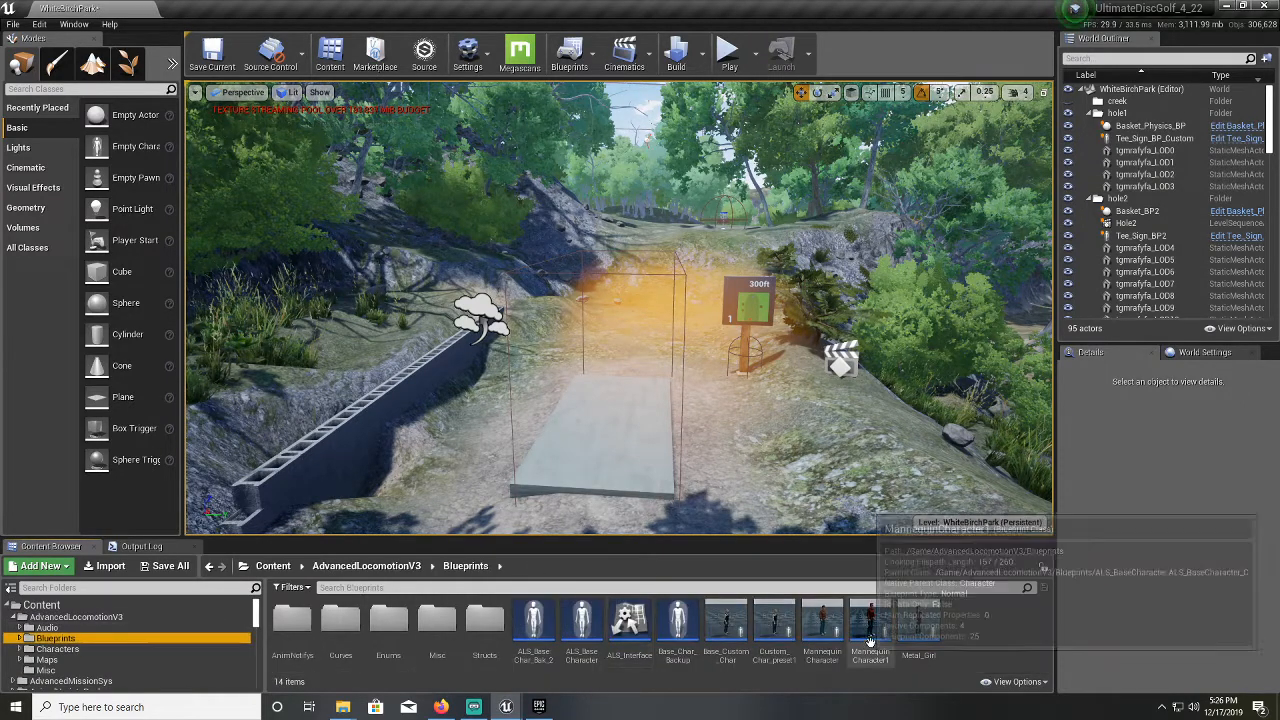
{"action": "double_click", "coordinate": [728, 625]}
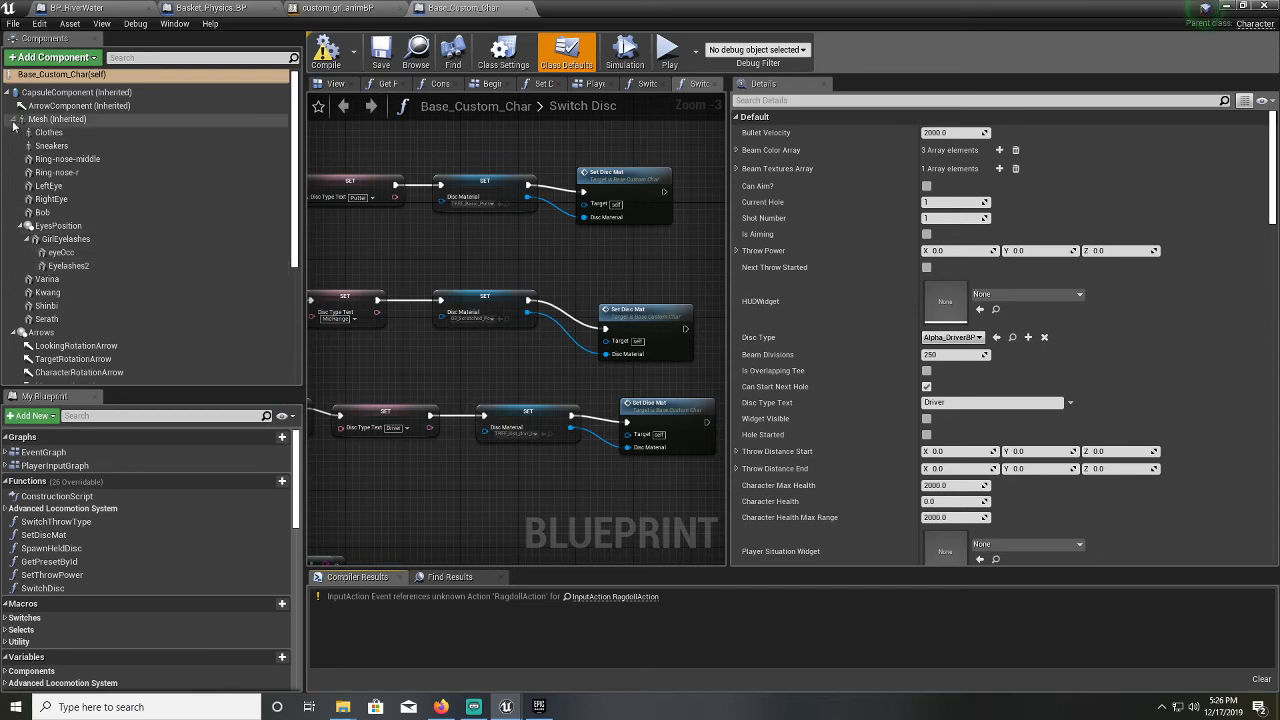
{"action": "left_click", "coordinate": [13, 119]}
{"action": "left_click", "coordinate": [13, 132]}
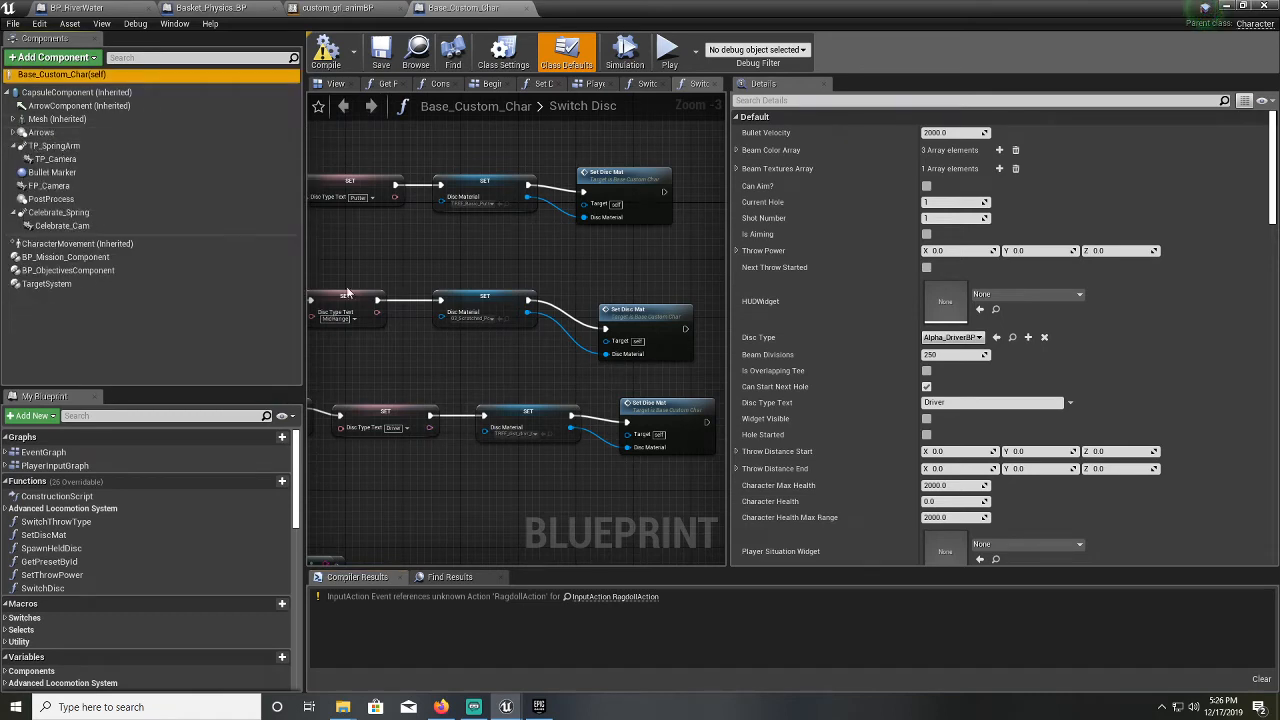
Review the Switch Disc graph, then examine the SetThrowPower and SwitchThrowType function graphs in Base_Custom_Char
{"action": "scroll", "coordinate": [500, 260], "scroll_direction": "down", "scroll_amount": 9}
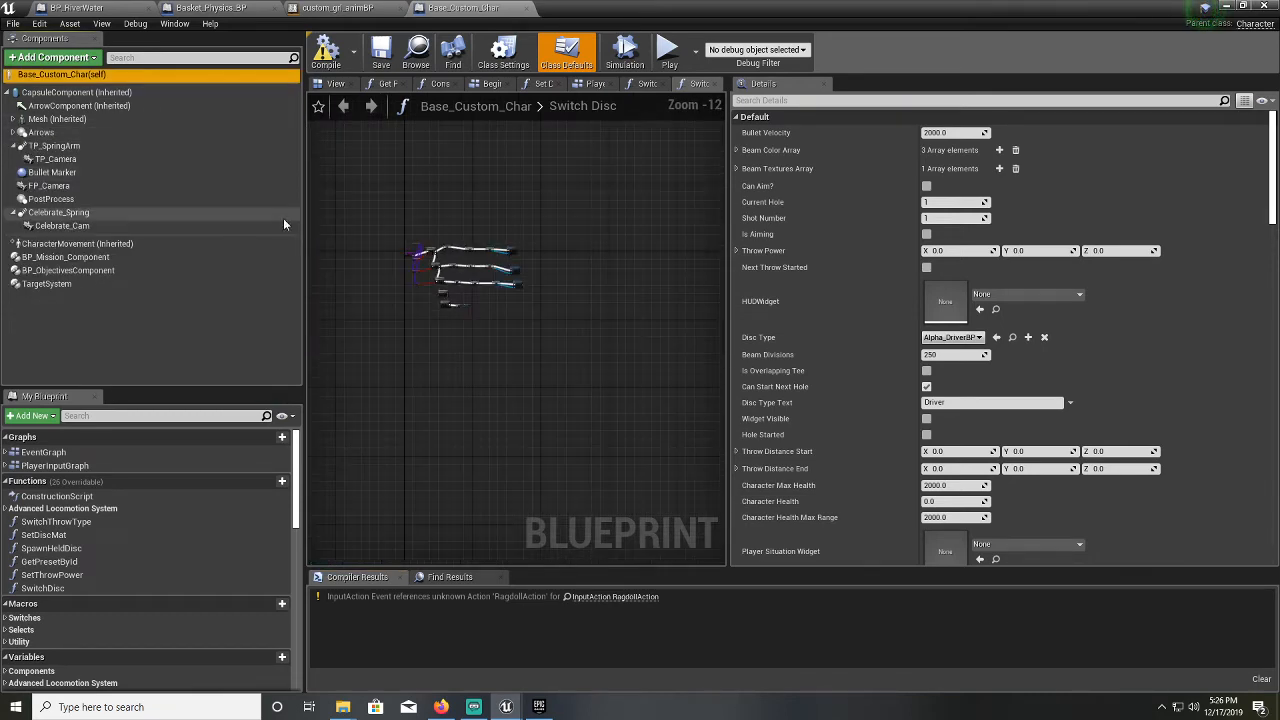
{"action": "right_click_drag", "start_coordinate": [377, 204], "coordinate": [443, 203]}
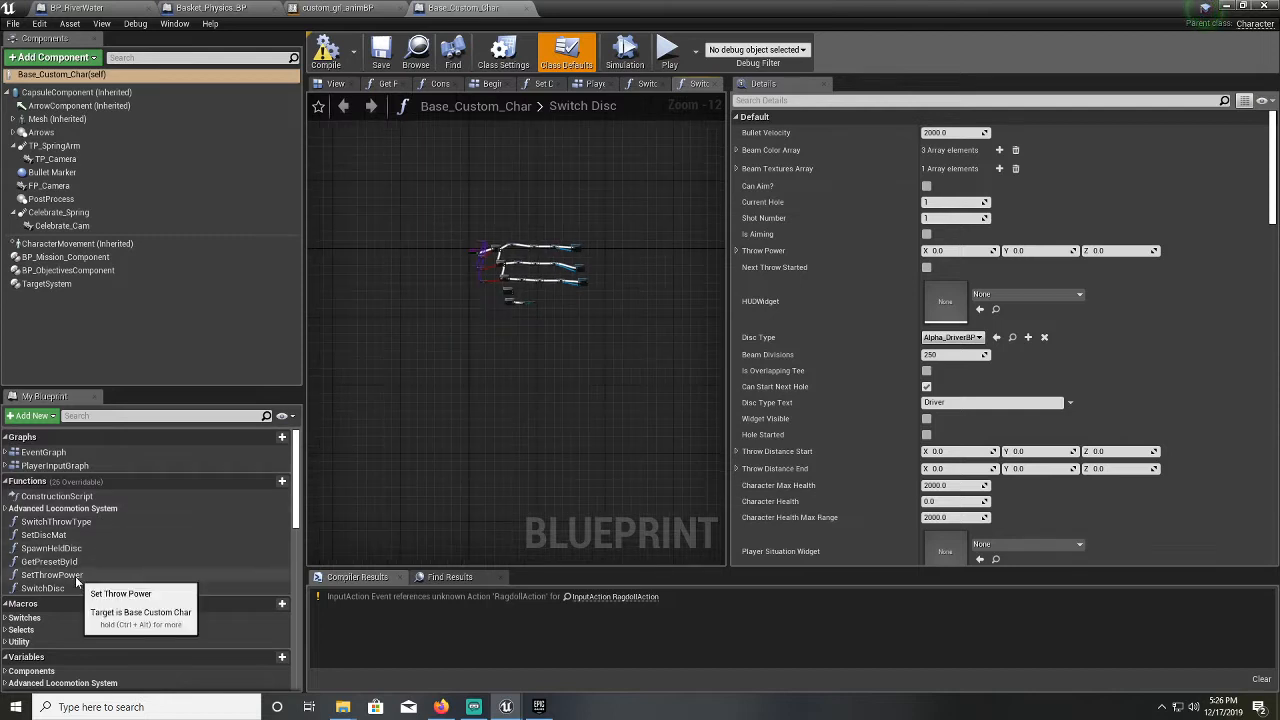
{"action": "double_click", "coordinate": [76, 578]}
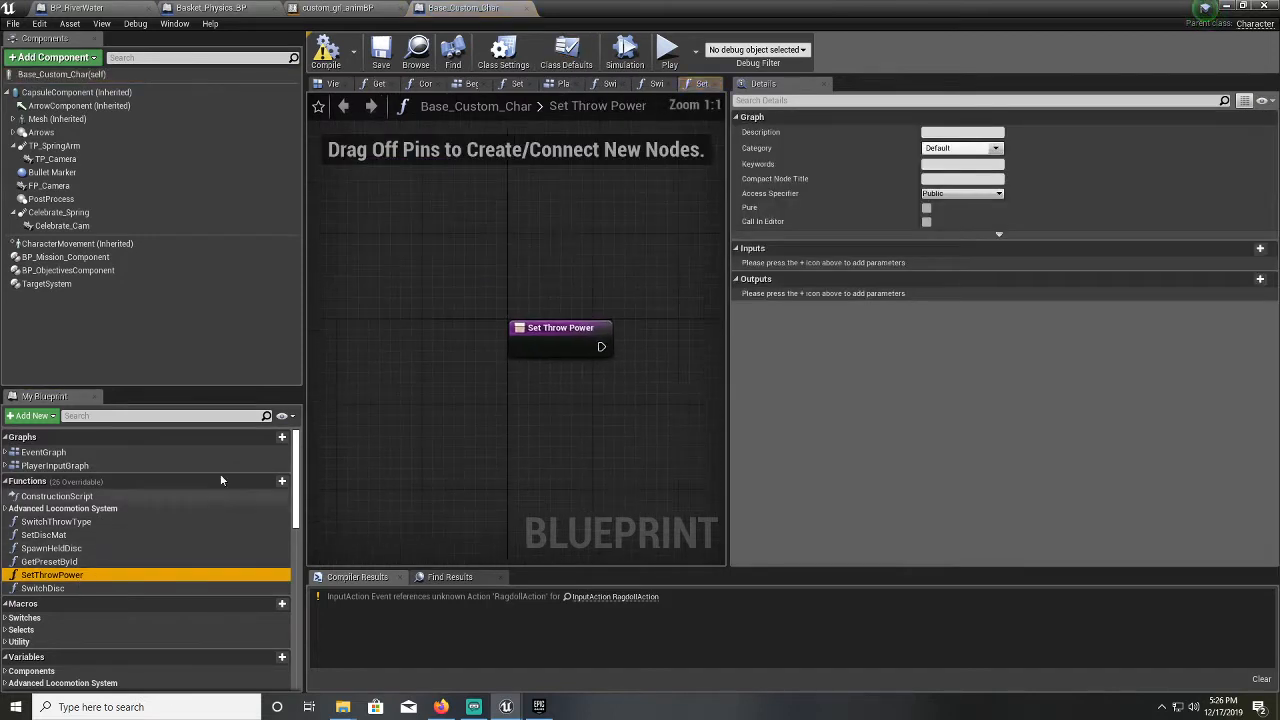
{"action": "left_click", "coordinate": [90, 522]}
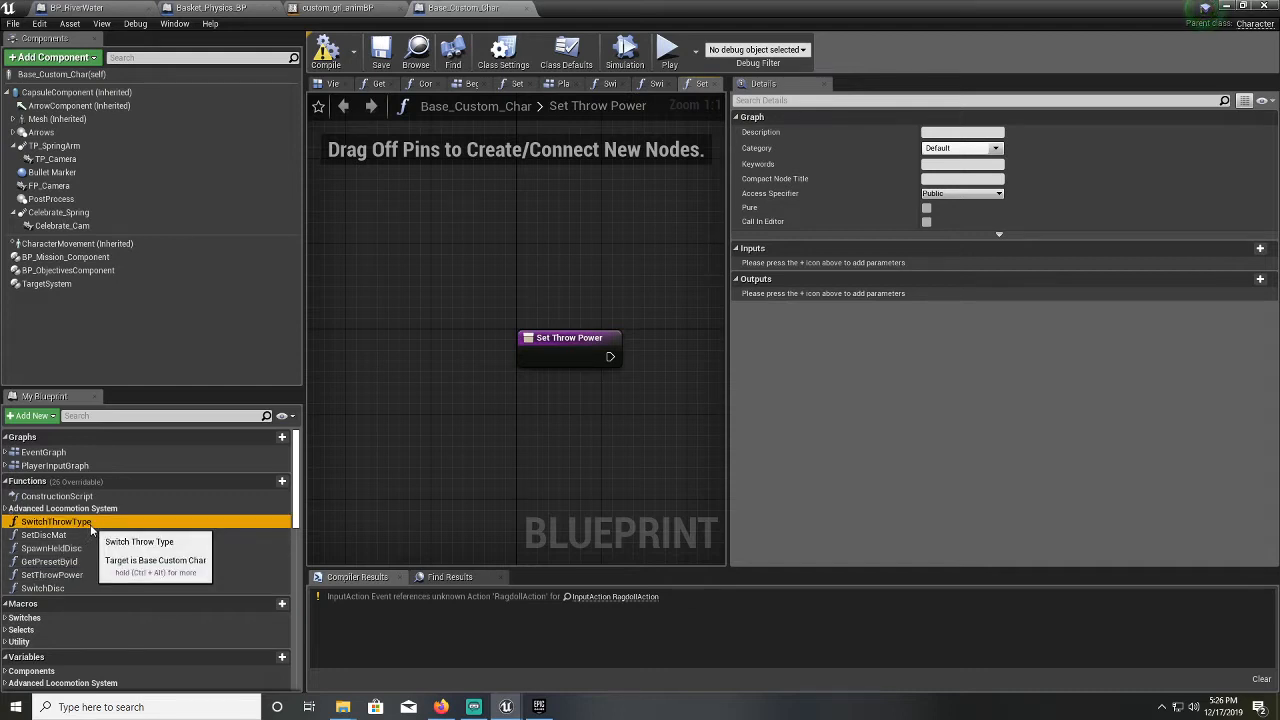
{"action": "double_click", "coordinate": [90, 522]}
{"action": "scroll", "coordinate": [424, 392], "scroll_direction": "down", "scroll_amount": 5}
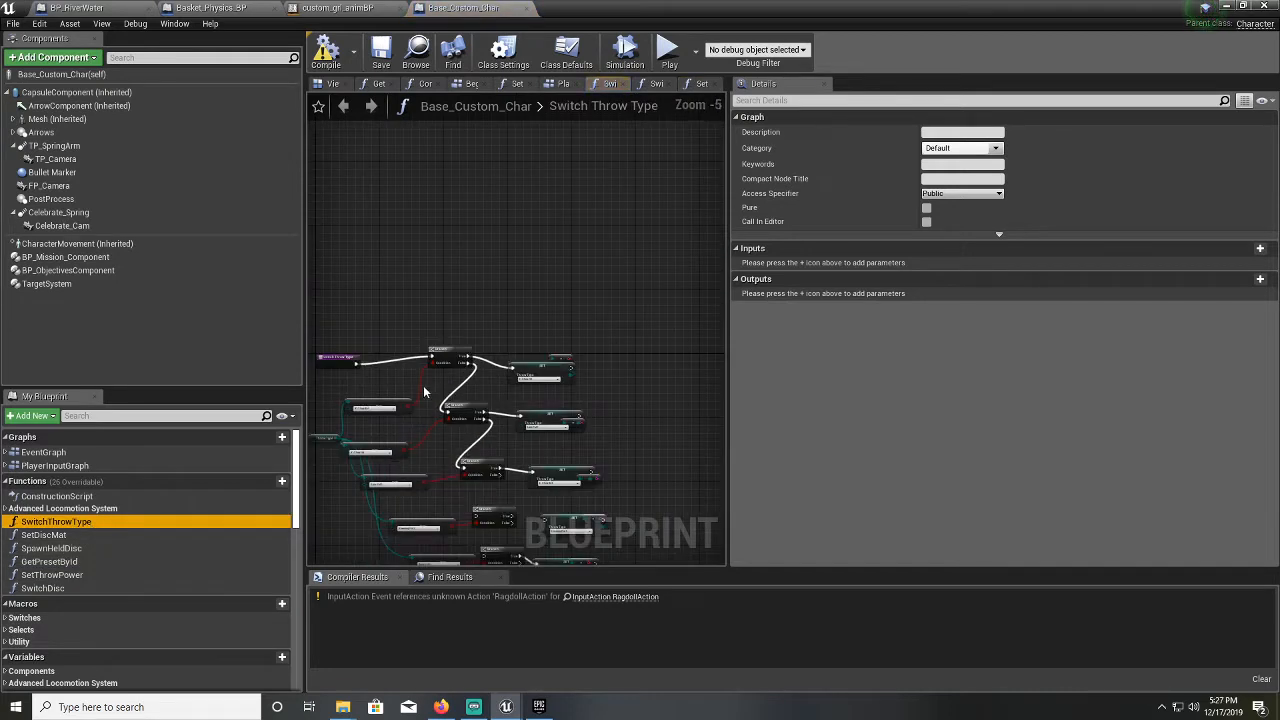
{"action": "right_click_drag", "start_coordinate": [424, 392], "coordinate": [510, 230]}
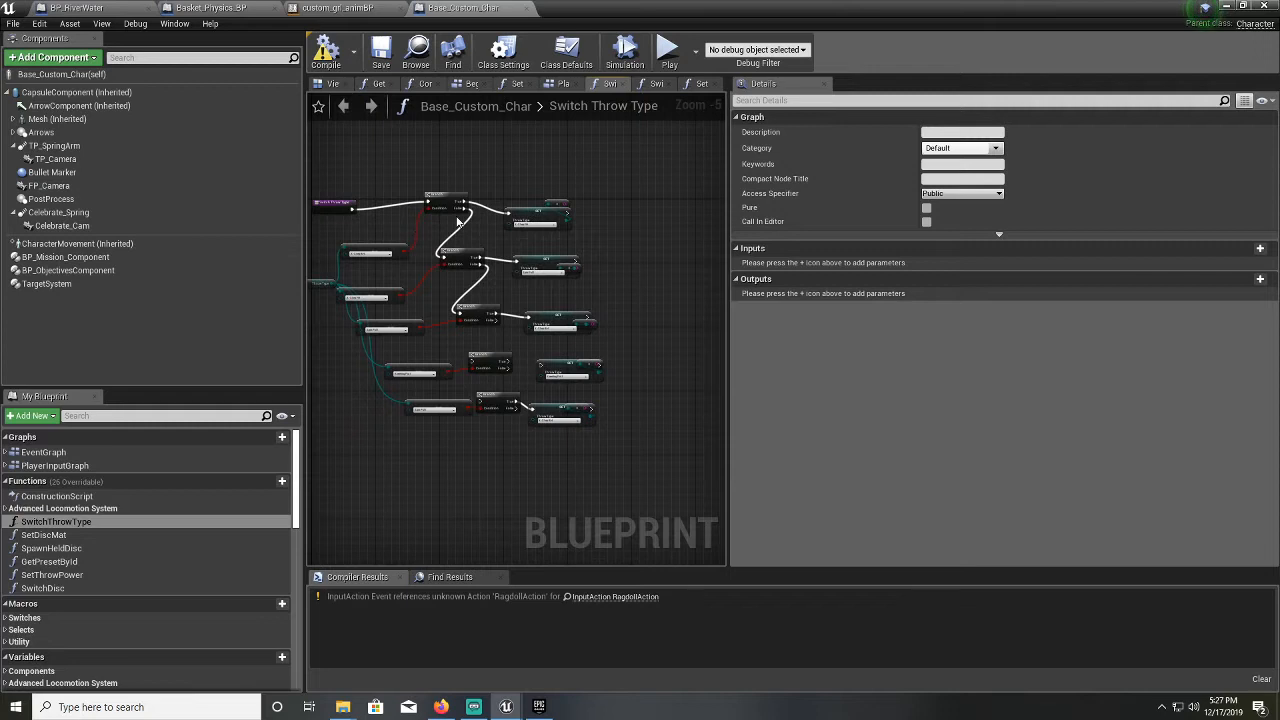
Examine the branch chains in the SwitchThrowType graph and the neighbouring SwitchDisc graph
{"action": "right_click_drag", "start_coordinate": [601, 155], "coordinate": [677, 149]}
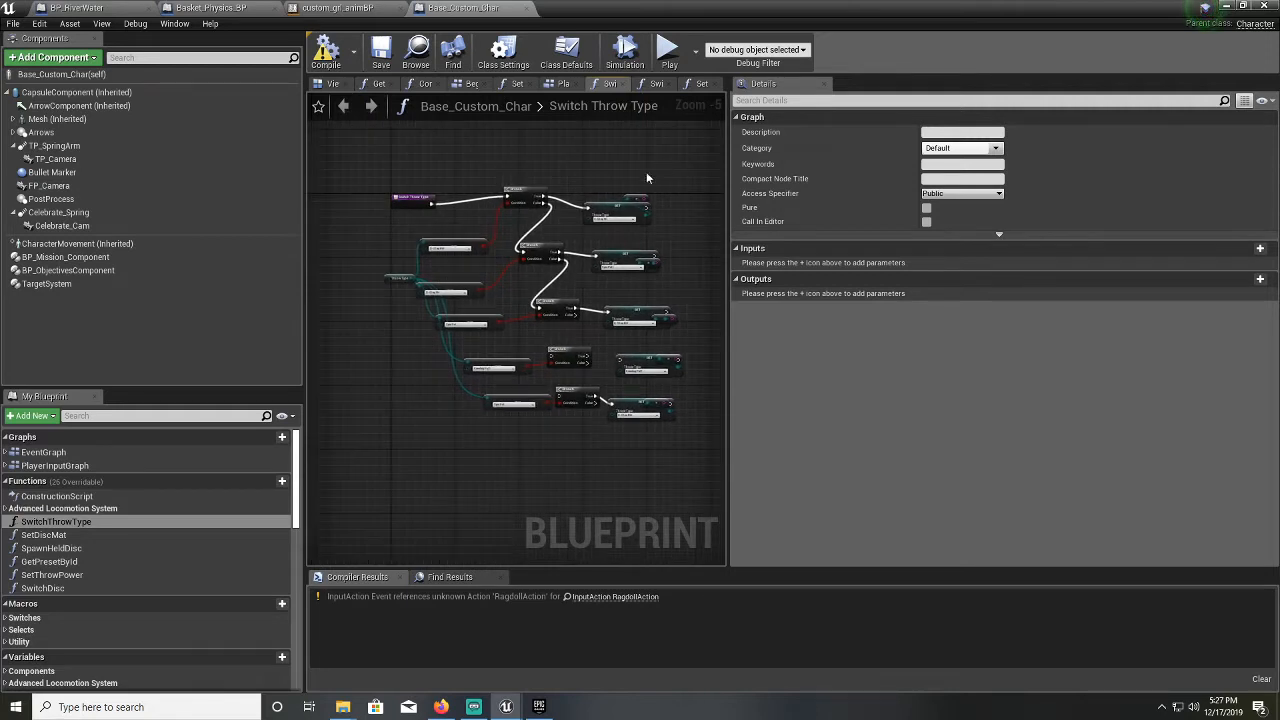
{"action": "scroll", "coordinate": [506, 285], "scroll_direction": "up", "scroll_amount": 1}
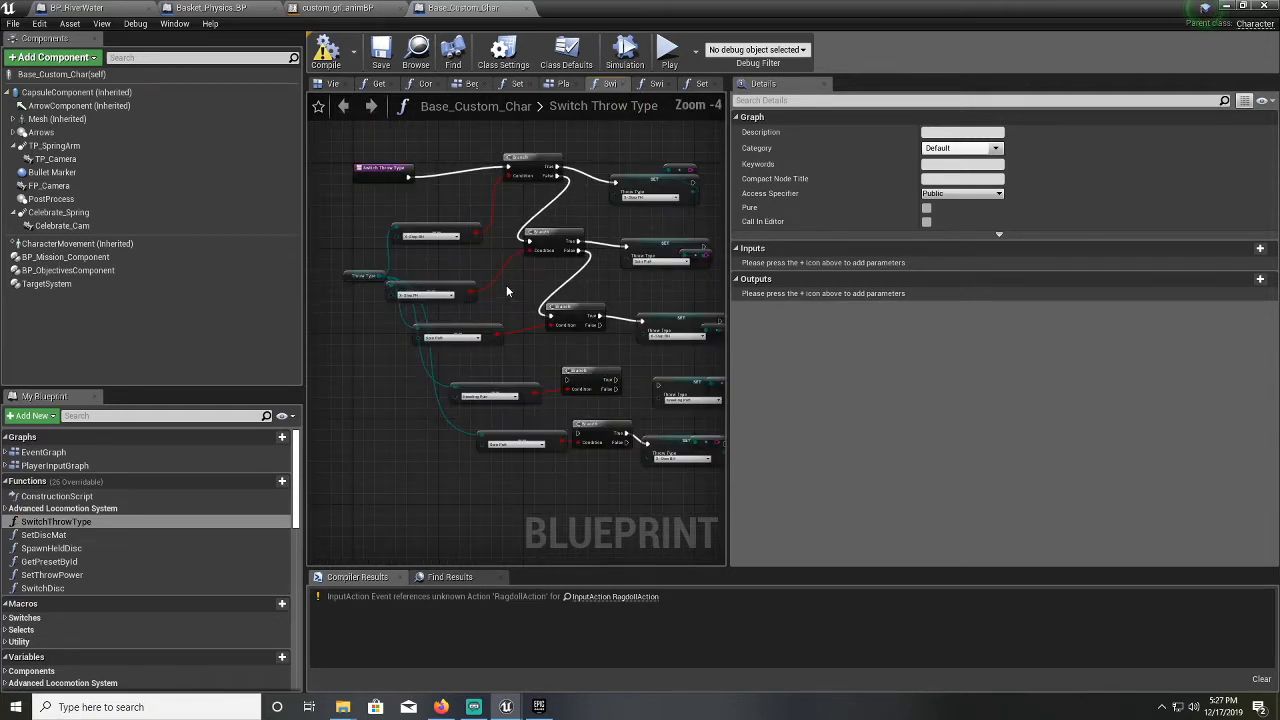
{"action": "right_click_drag", "start_coordinate": [518, 228], "coordinate": [474, 231]}
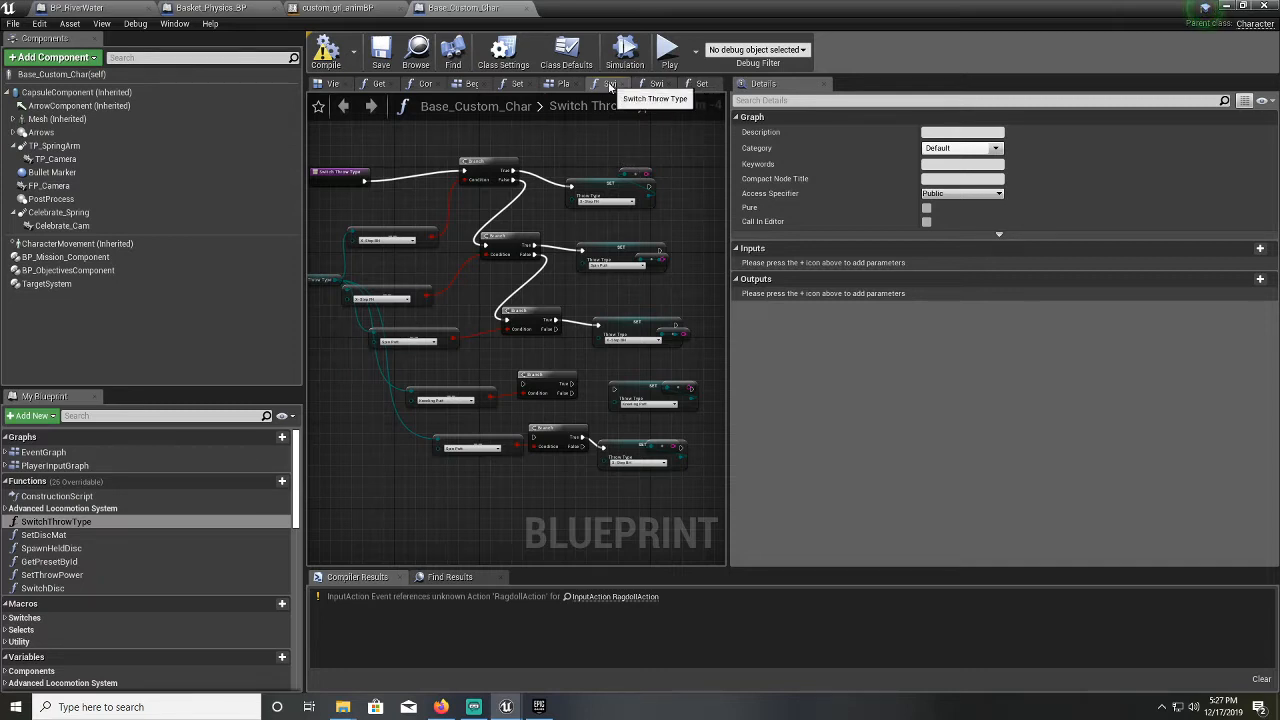
{"action": "left_click", "coordinate": [656, 84]}
{"action": "scroll", "coordinate": [551, 243], "scroll_direction": "up", "scroll_amount": 1}
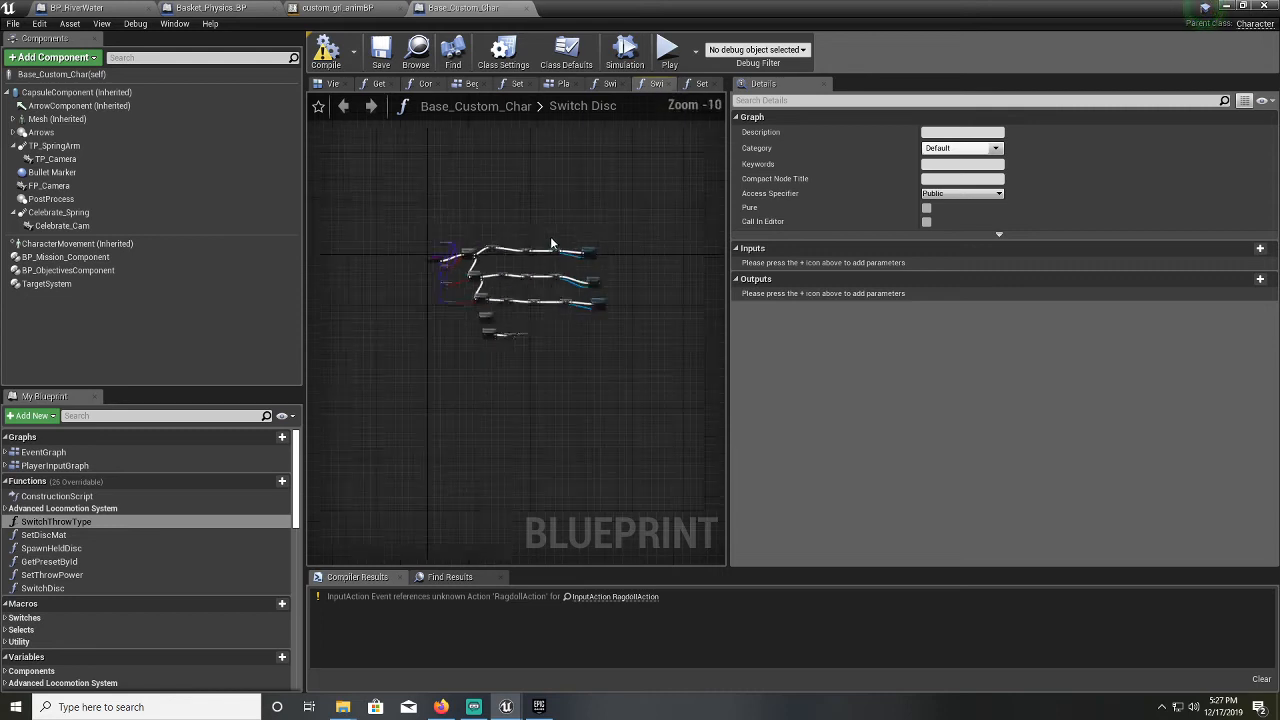
{"action": "scroll", "coordinate": [490, 275], "scroll_direction": "up", "scroll_amount": 6}
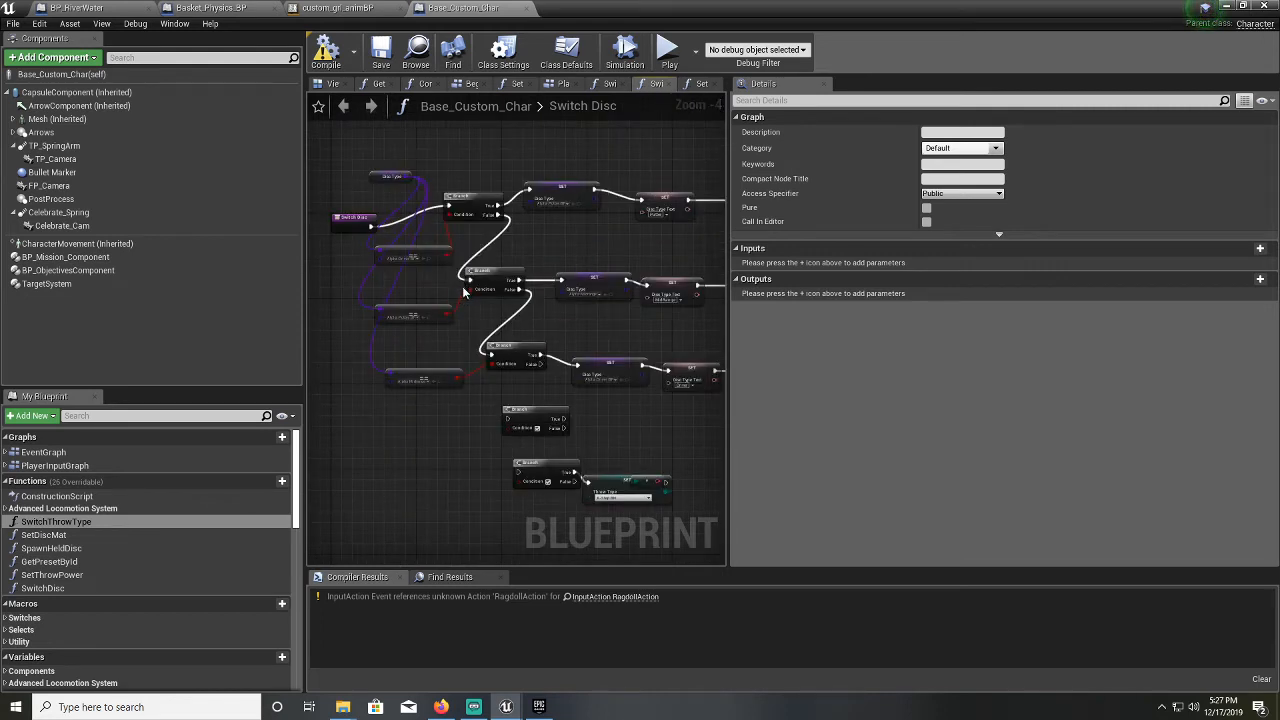
{"action": "right_click_drag", "start_coordinate": [521, 138], "coordinate": [485, 198]}
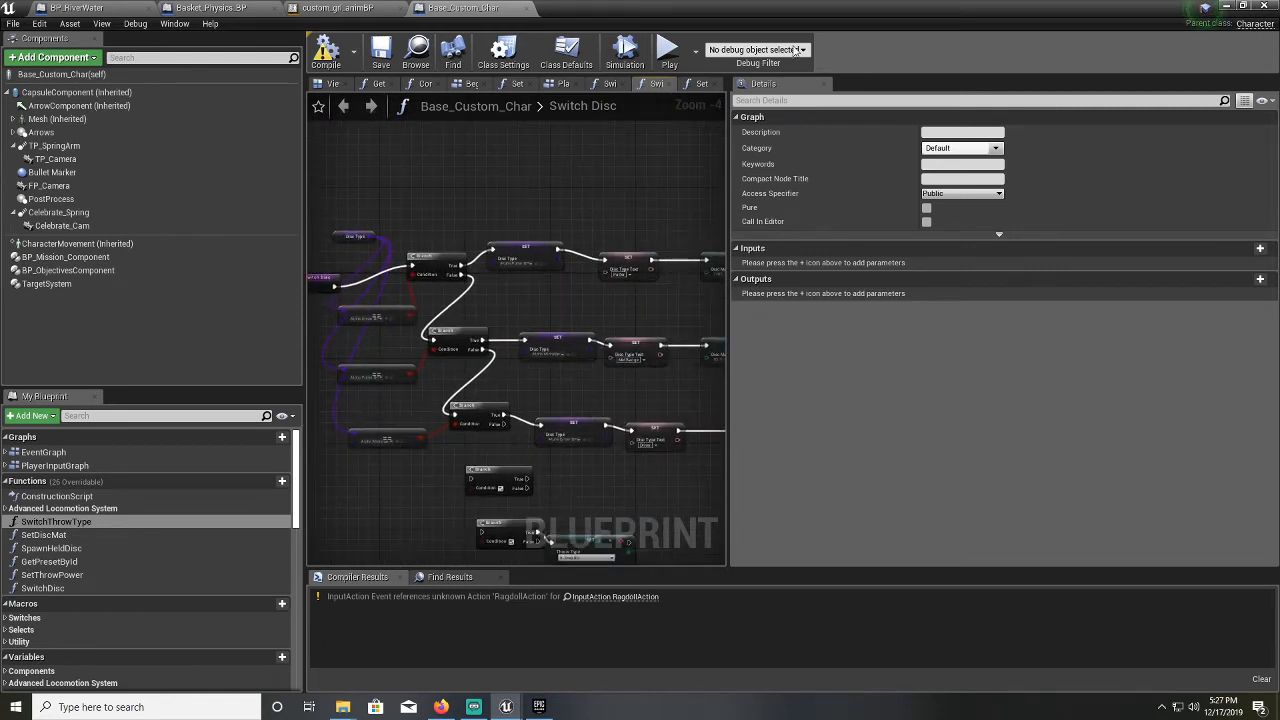
Check the SetThrowPower function graph and look over the Construction Script graph of Base_Custom_Char
{"action": "left_click", "coordinate": [698, 84]}
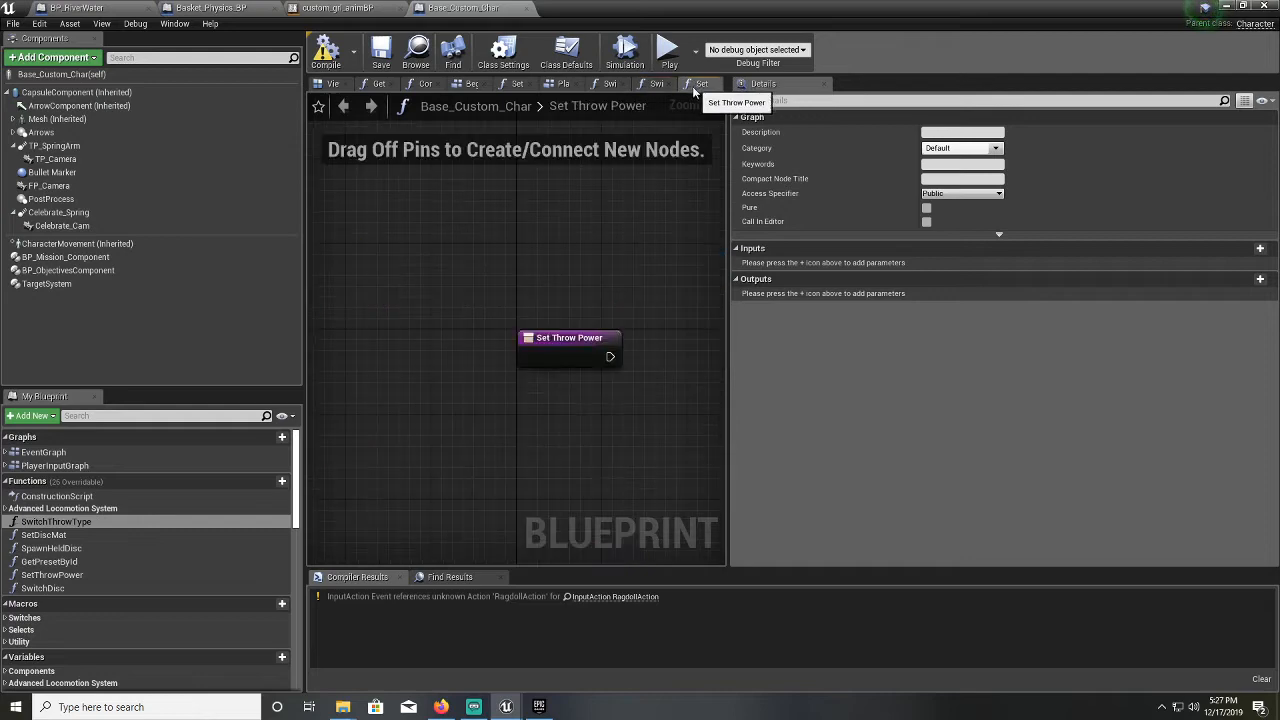
{"action": "left_click", "coordinate": [471, 84]}
{"action": "left_click", "coordinate": [420, 84]}
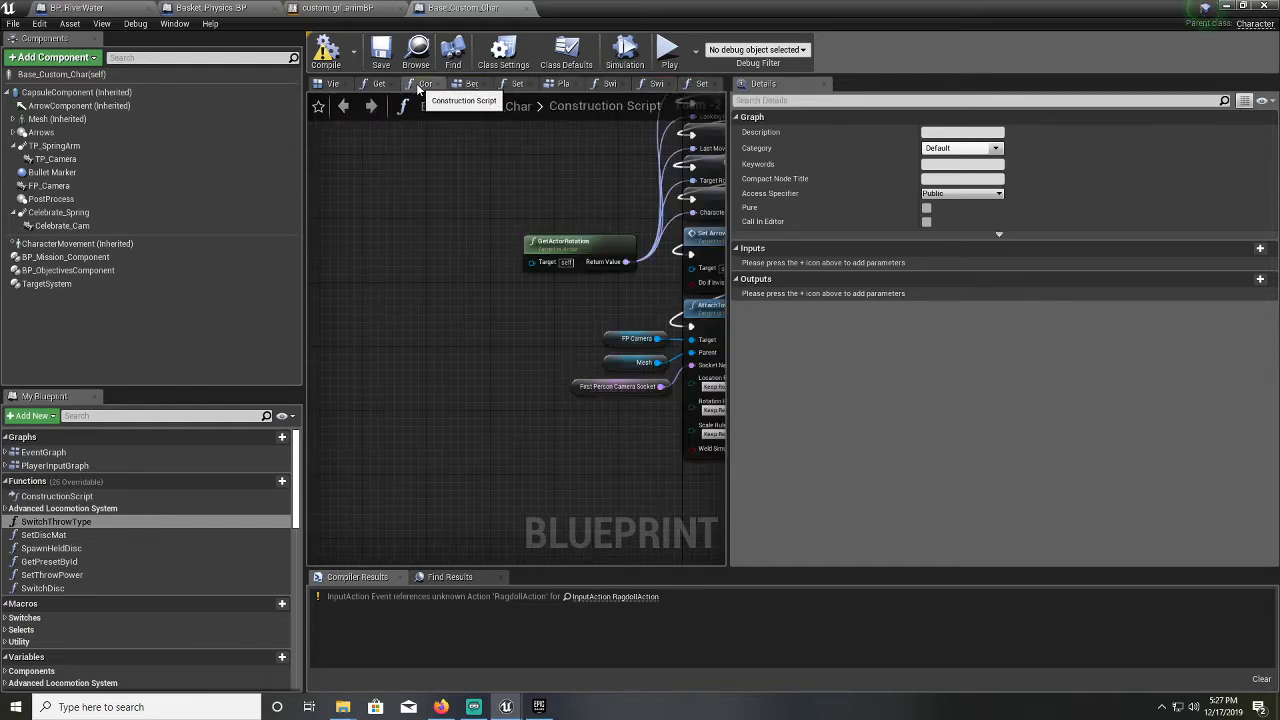
{"action": "right_click_drag", "start_coordinate": [525, 208], "coordinate": [362, 235]}
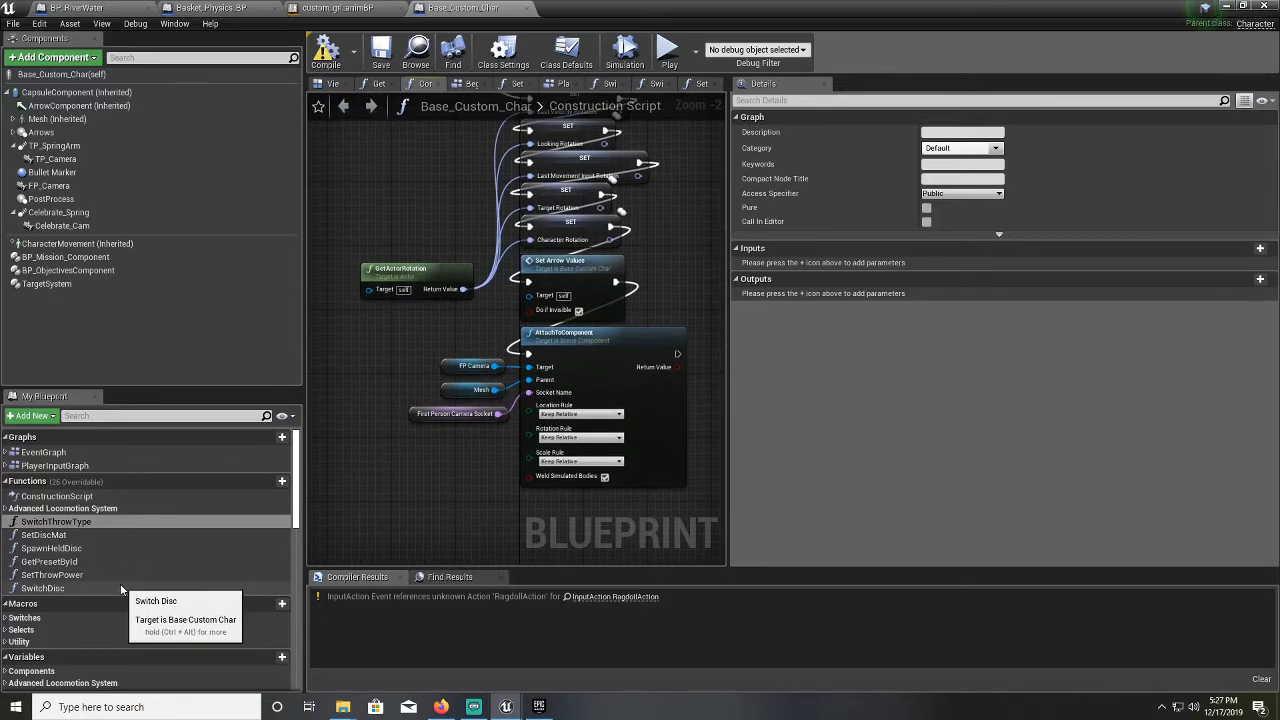
Open the Disc_Master_BP blueprint from the CourseBPS folder and look over its Impact Effect graph
{"action": "left_click", "coordinate": [1228, 7]}
{"action": "scroll", "coordinate": [164, 640], "scroll_direction": "down", "scroll_amount": 3}
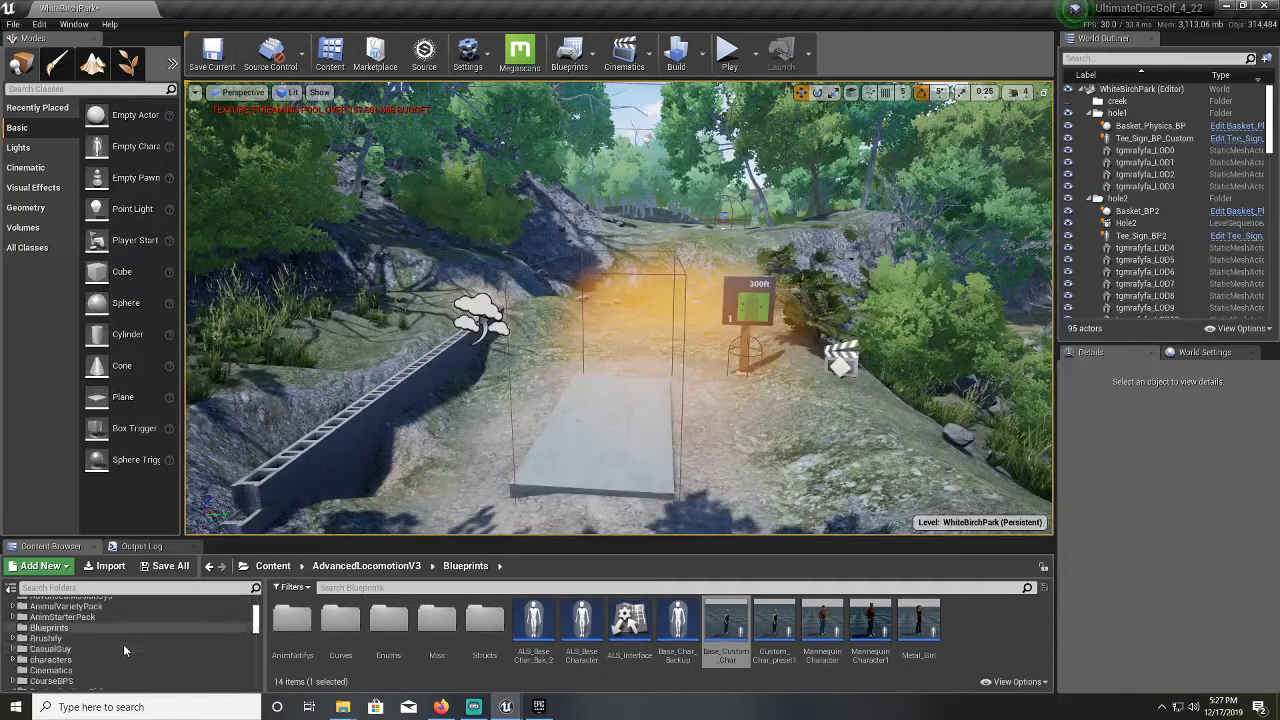
{"action": "scroll", "coordinate": [123, 644], "scroll_direction": "down", "scroll_amount": 2}
{"action": "left_click", "coordinate": [80, 638]}
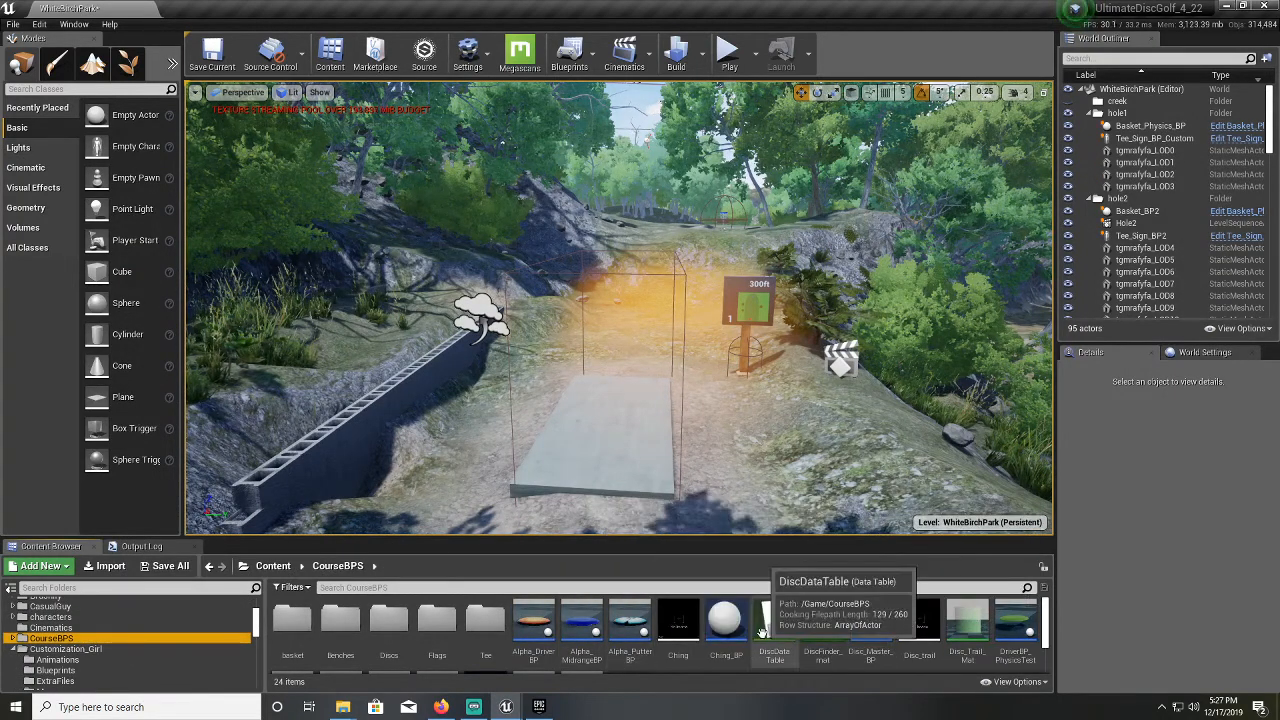
{"action": "double_click", "coordinate": [869, 620]}
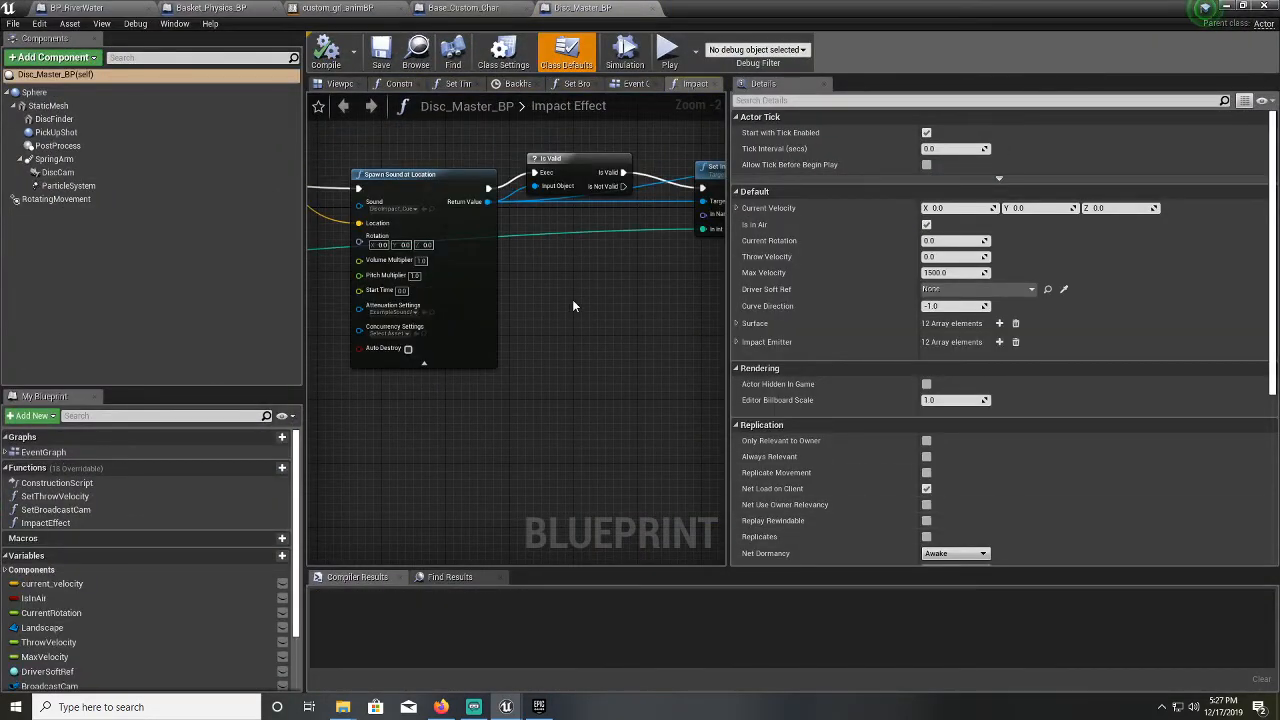
{"action": "right_click_drag", "start_coordinate": [573, 306], "coordinate": [684, 391]}
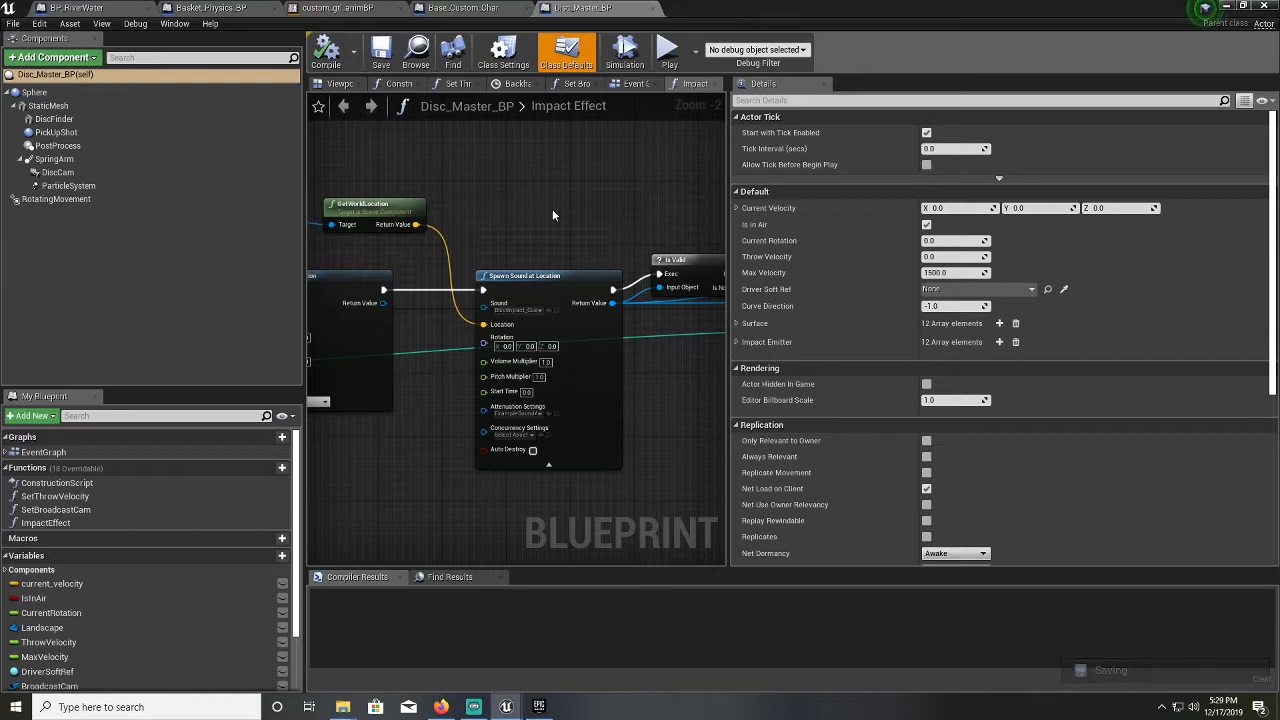
{"action": "right_click_drag", "start_coordinate": [552, 209], "coordinate": [607, 251]}
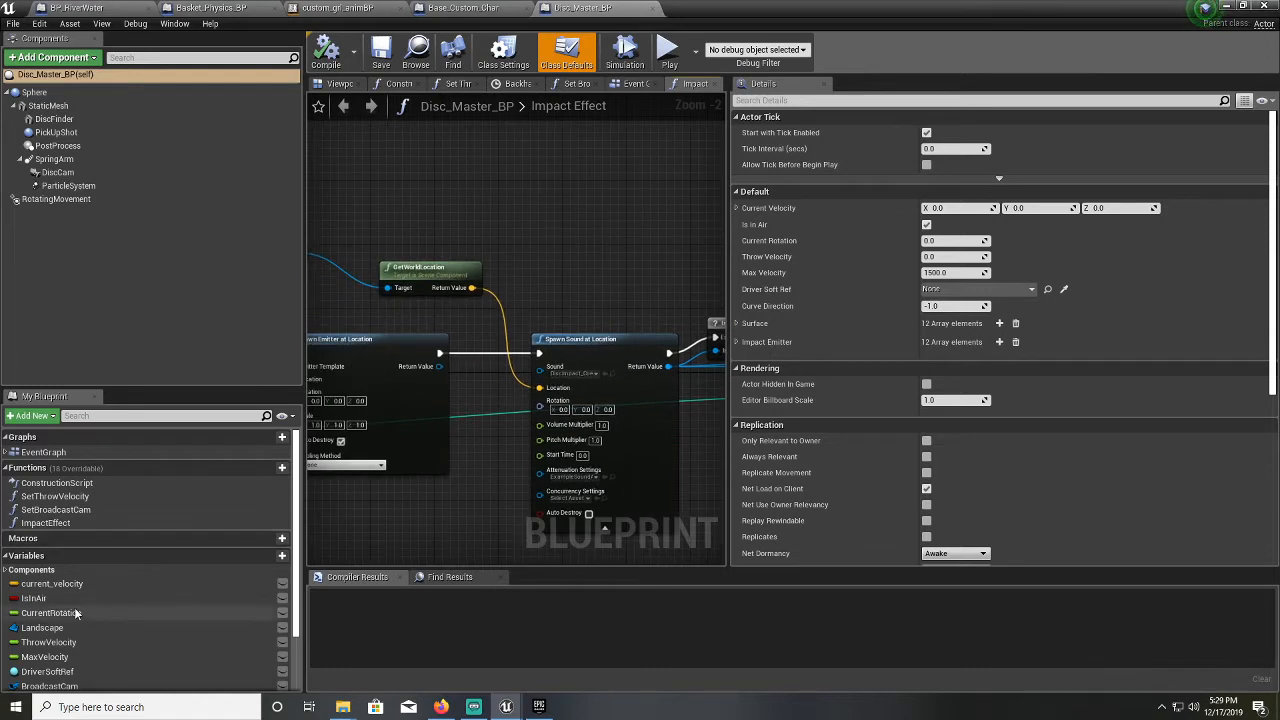
Open the SetThrowVelocity function of Disc_Master_BP and examine how each throw type's branch calculates Throw Velocity
{"action": "left_click", "coordinate": [80, 498]}
{"action": "double_click", "coordinate": [80, 497]}
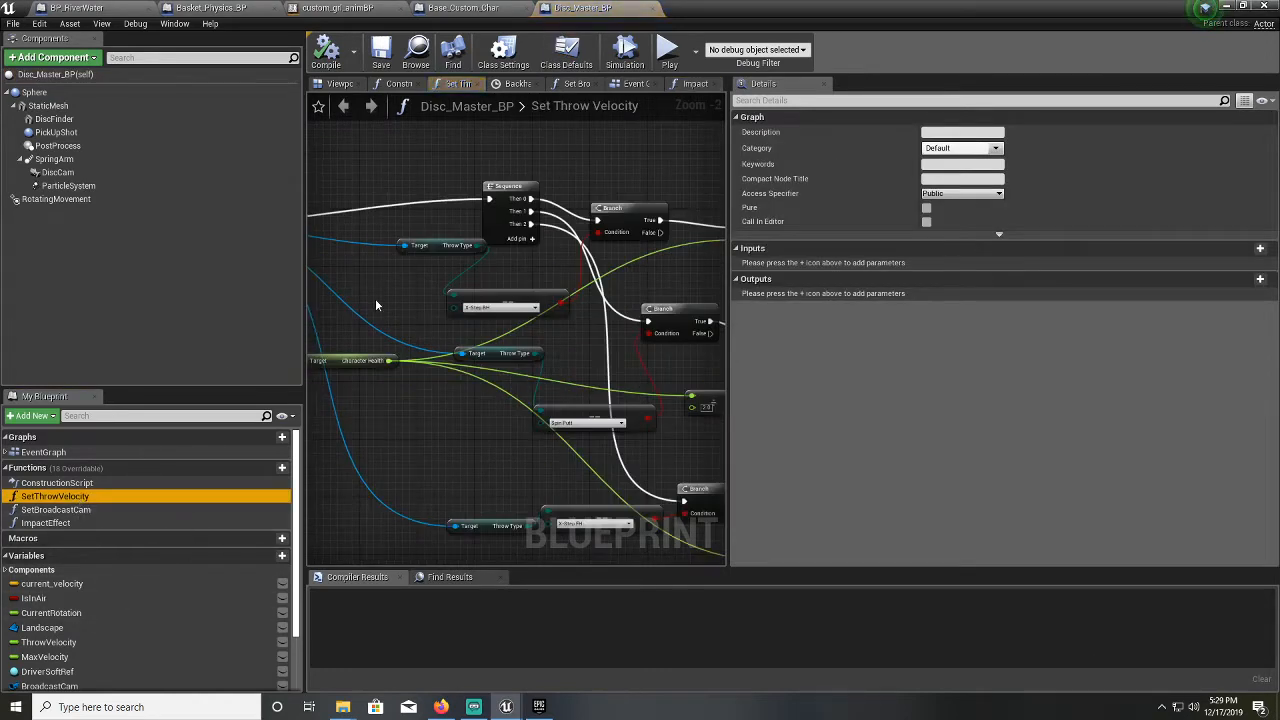
{"action": "scroll", "coordinate": [375, 298], "scroll_direction": "down", "scroll_amount": 1}
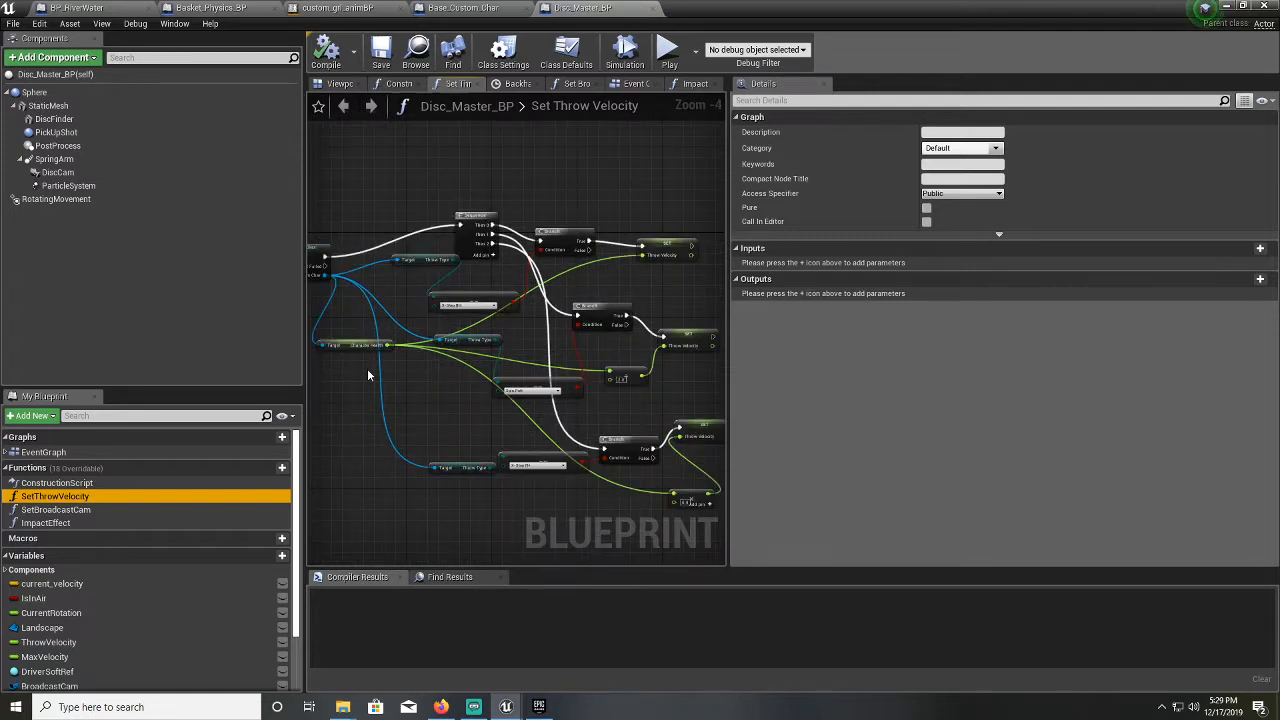
{"action": "right_click_drag", "start_coordinate": [428, 381], "coordinate": [292, 347]}
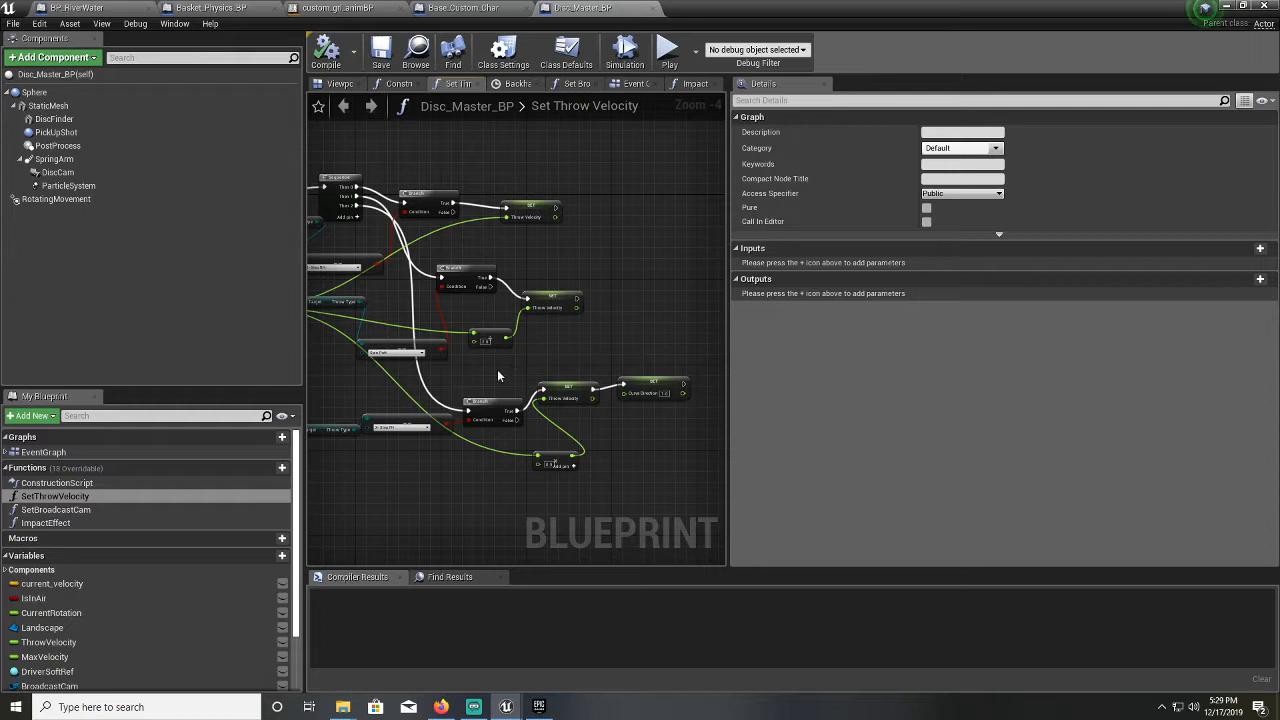
{"action": "scroll", "coordinate": [471, 370], "scroll_direction": "up", "scroll_amount": 2}
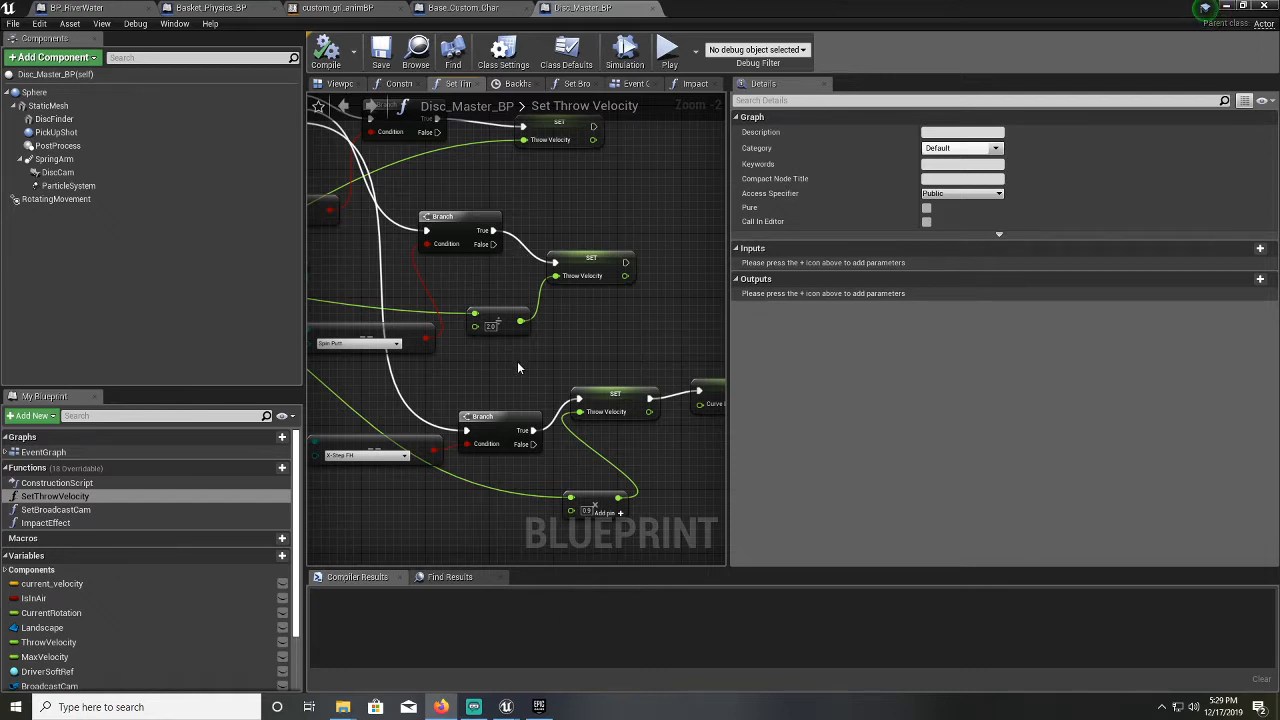
{"action": "right_click_drag", "start_coordinate": [518, 367], "coordinate": [587, 378]}
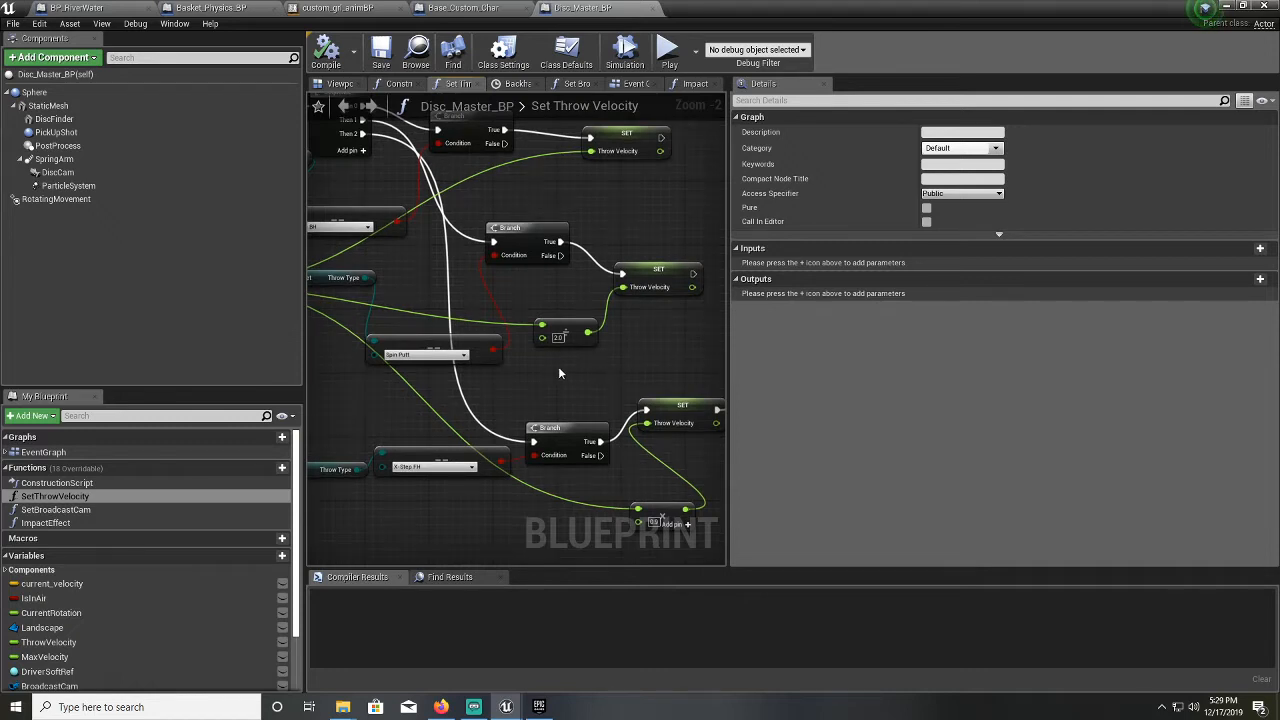
{"action": "scroll", "coordinate": [558, 370], "scroll_direction": "down", "scroll_amount": 1}
{"action": "scroll", "coordinate": [568, 368], "scroll_direction": "down", "scroll_amount": 1}
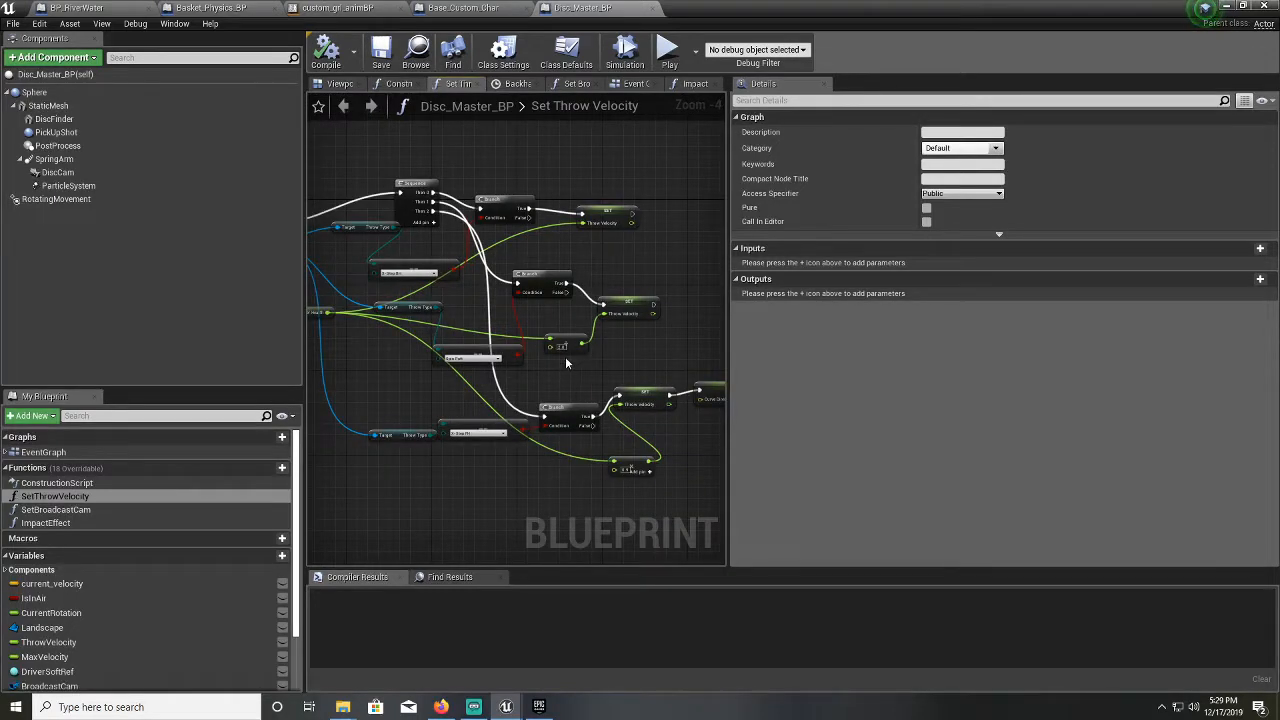
{"action": "scroll", "coordinate": [566, 354], "scroll_direction": "up", "scroll_amount": 1}
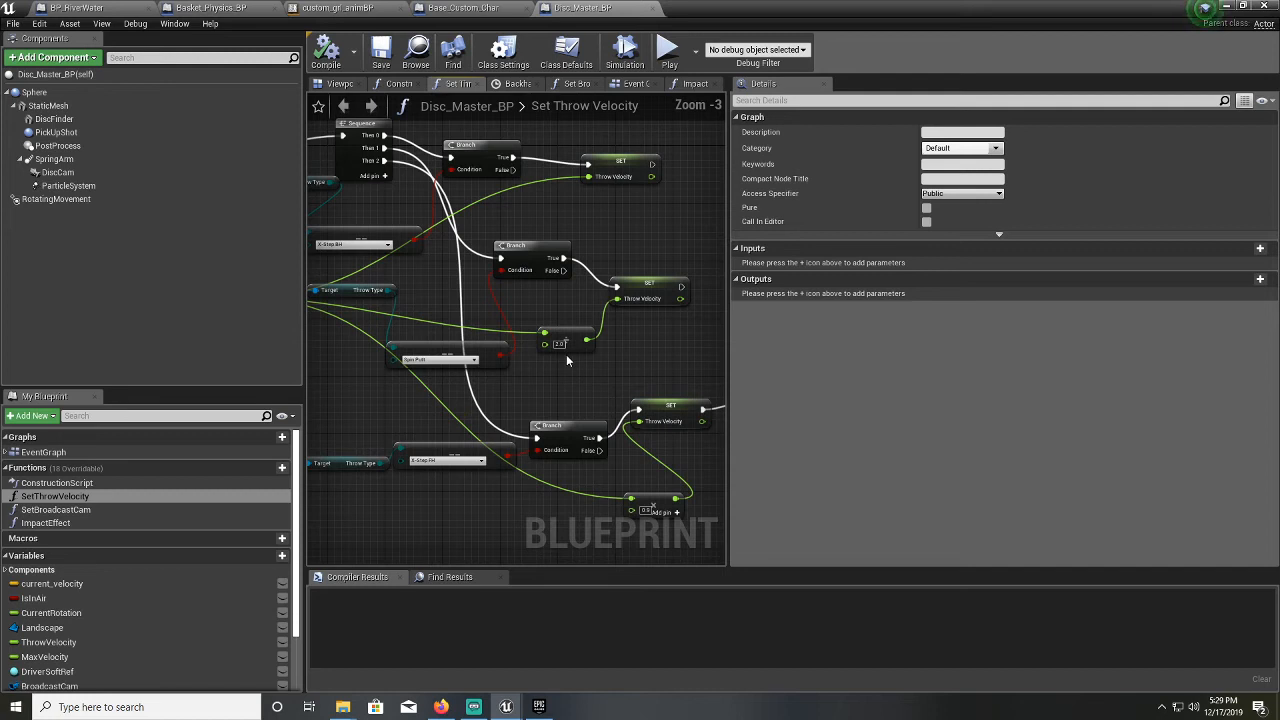
{"action": "scroll", "coordinate": [566, 354], "scroll_direction": "up", "scroll_amount": 1}
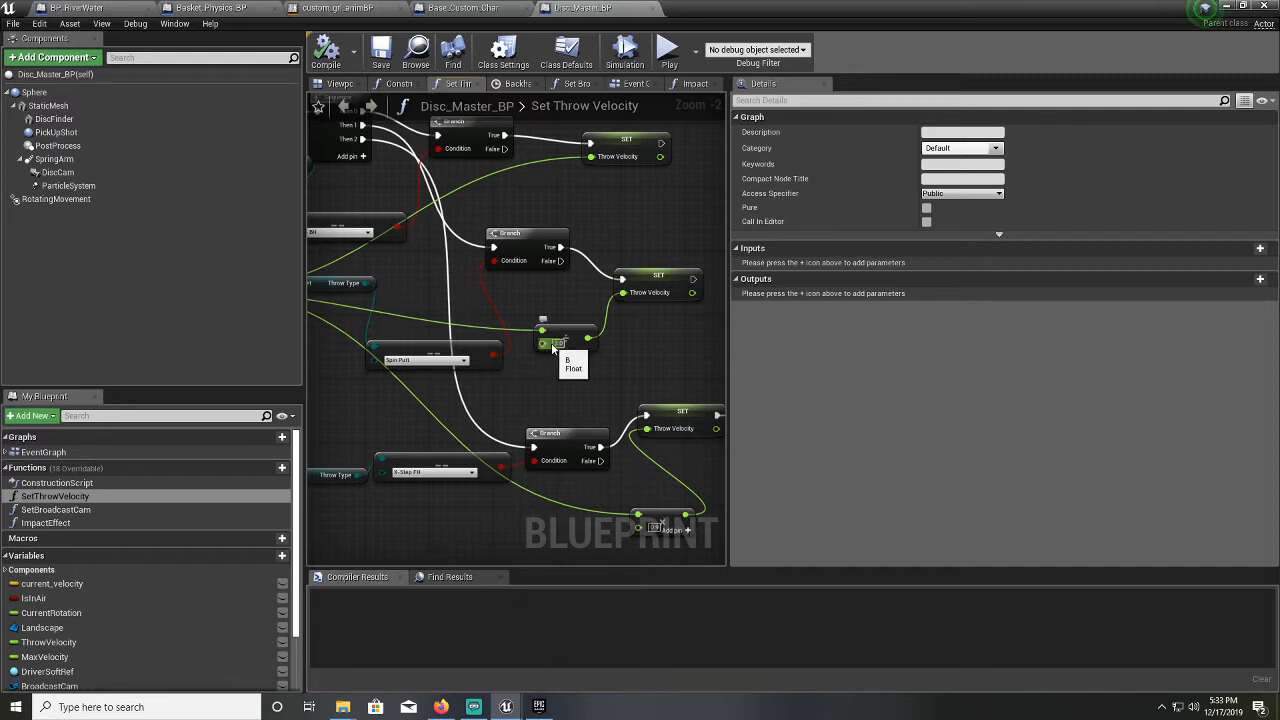
{"action": "scroll", "coordinate": [549, 364], "scroll_direction": "up", "scroll_amount": 1}
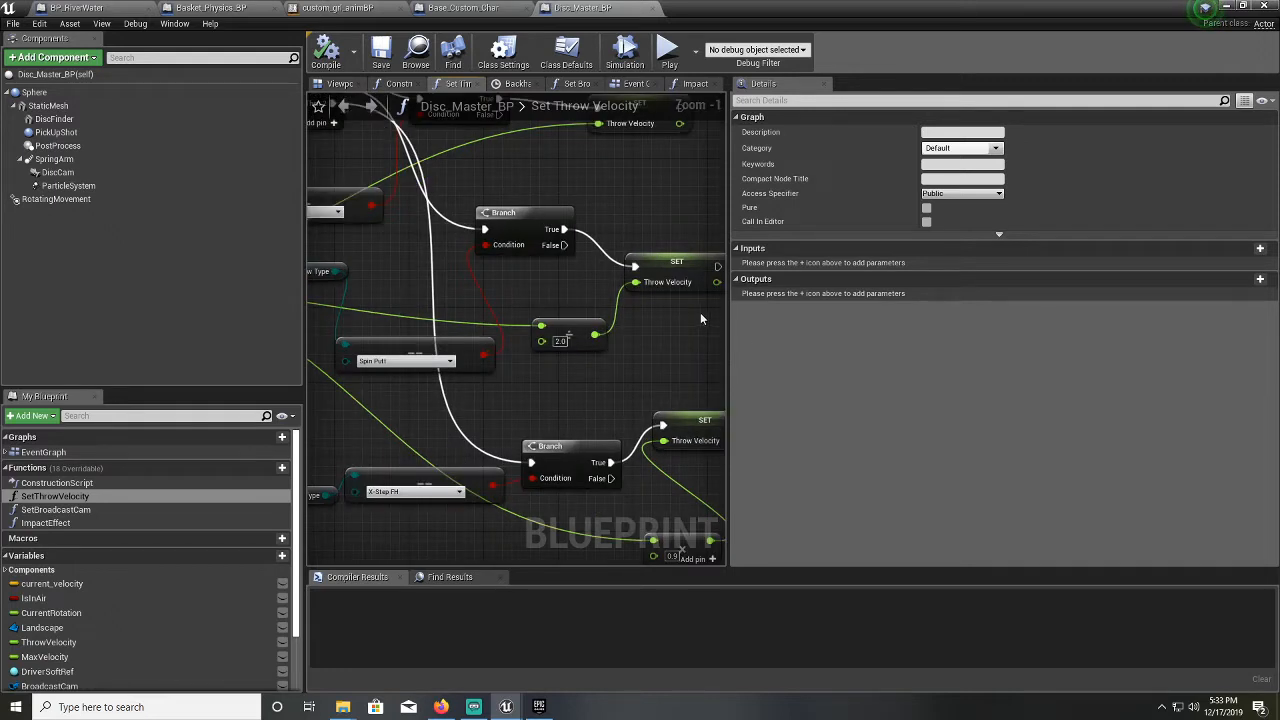
Widen the graph area and delete the division node feeding Throw Velocity in the Spin Putt branch
{"action": "left_click_drag", "start_coordinate": [730, 324], "coordinate": [903, 324]}
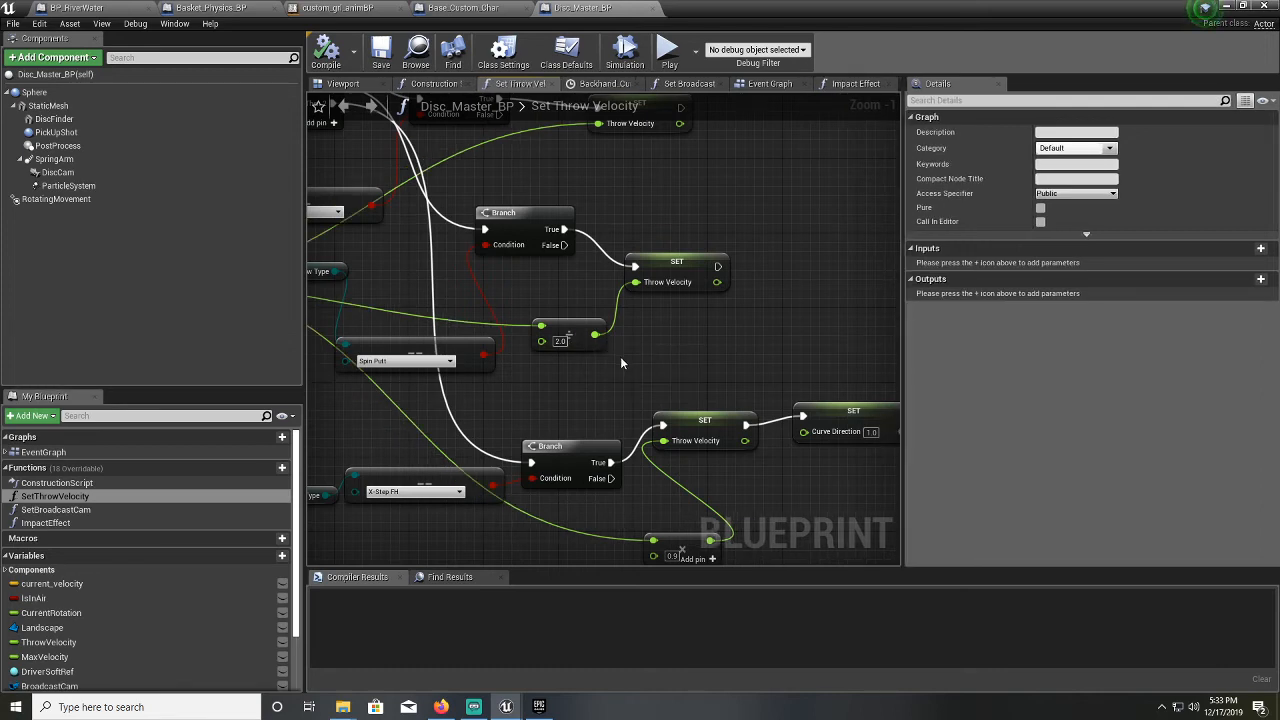
{"action": "left_click", "coordinate": [560, 341]}
{"action": "right_click_drag", "start_coordinate": [650, 336], "coordinate": [782, 318]}
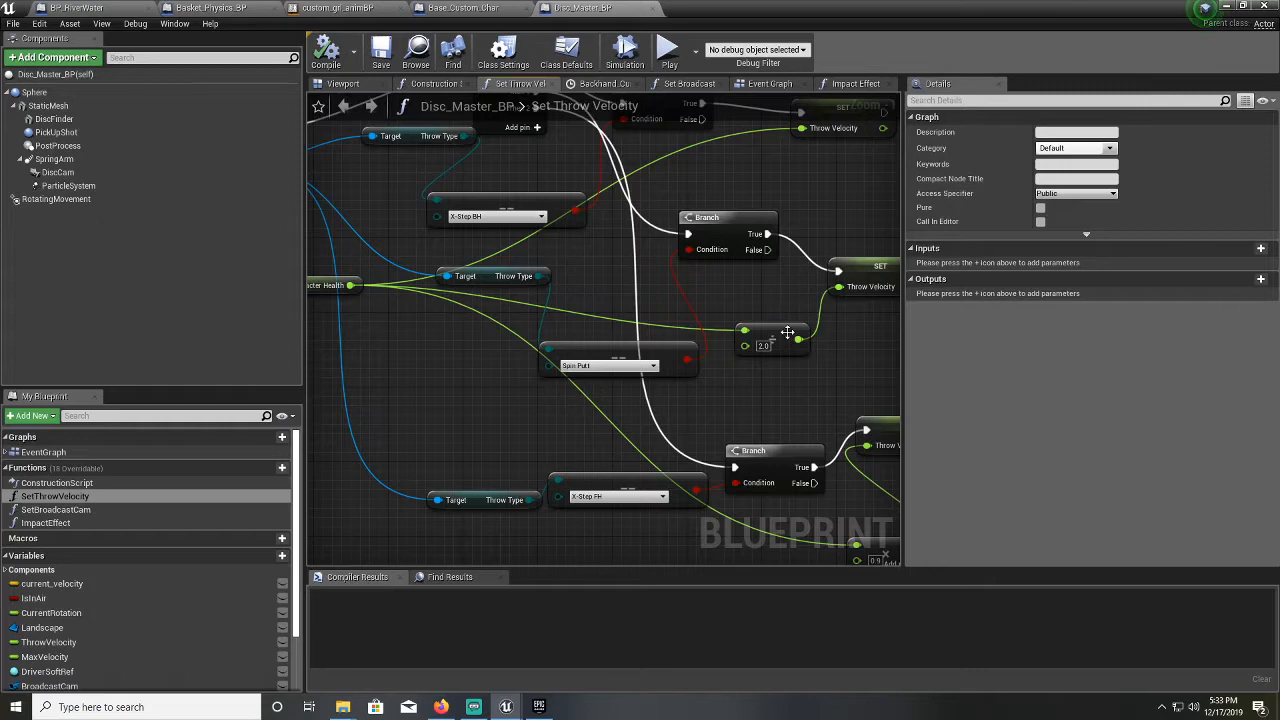
{"action": "left_click", "coordinate": [784, 334]}
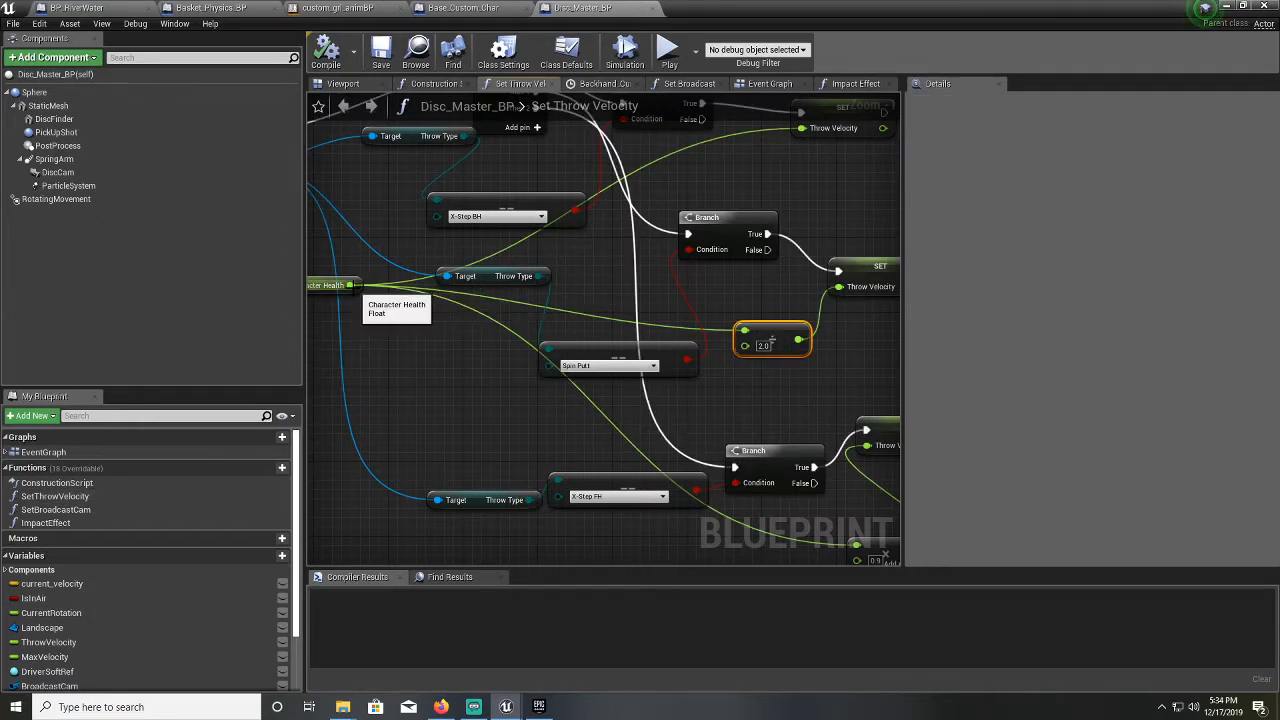
{"action": "key", "text": "Delete"}
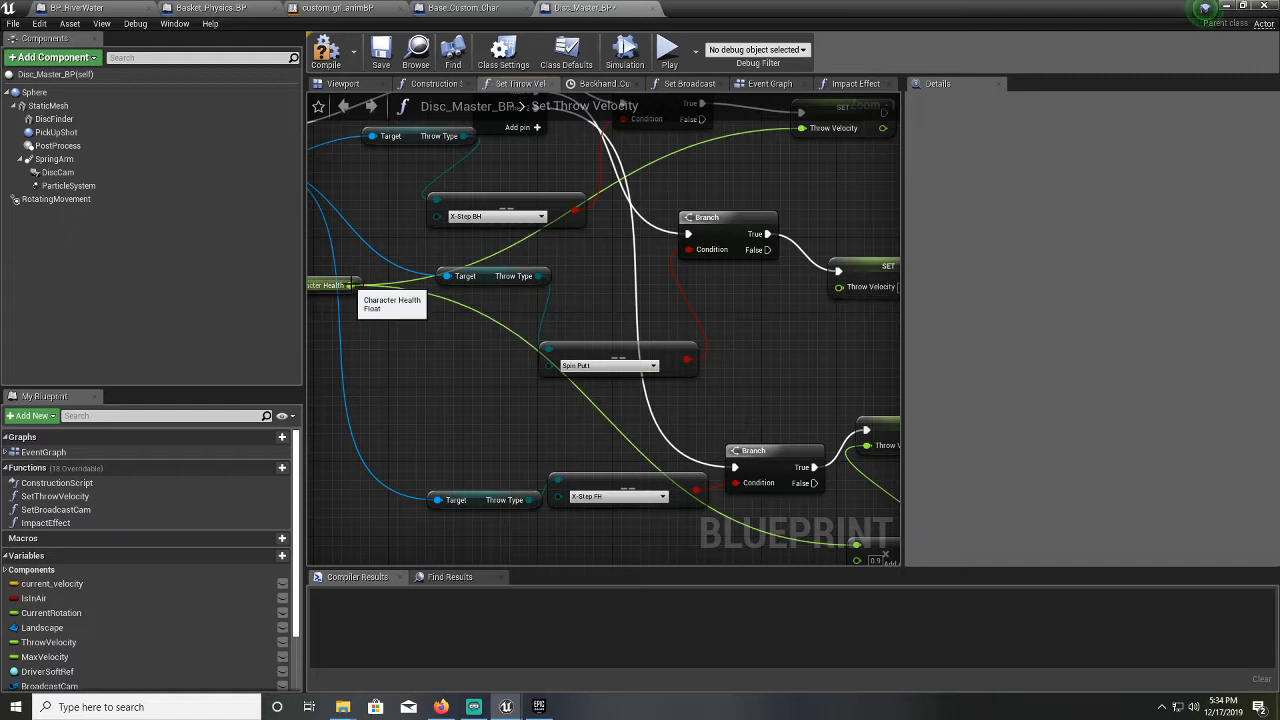
Add a float multiplication node fed by the Character Health output for the Spin Putt branch
{"action": "left_click_drag", "start_coordinate": [350, 285], "coordinate": [756, 322]}
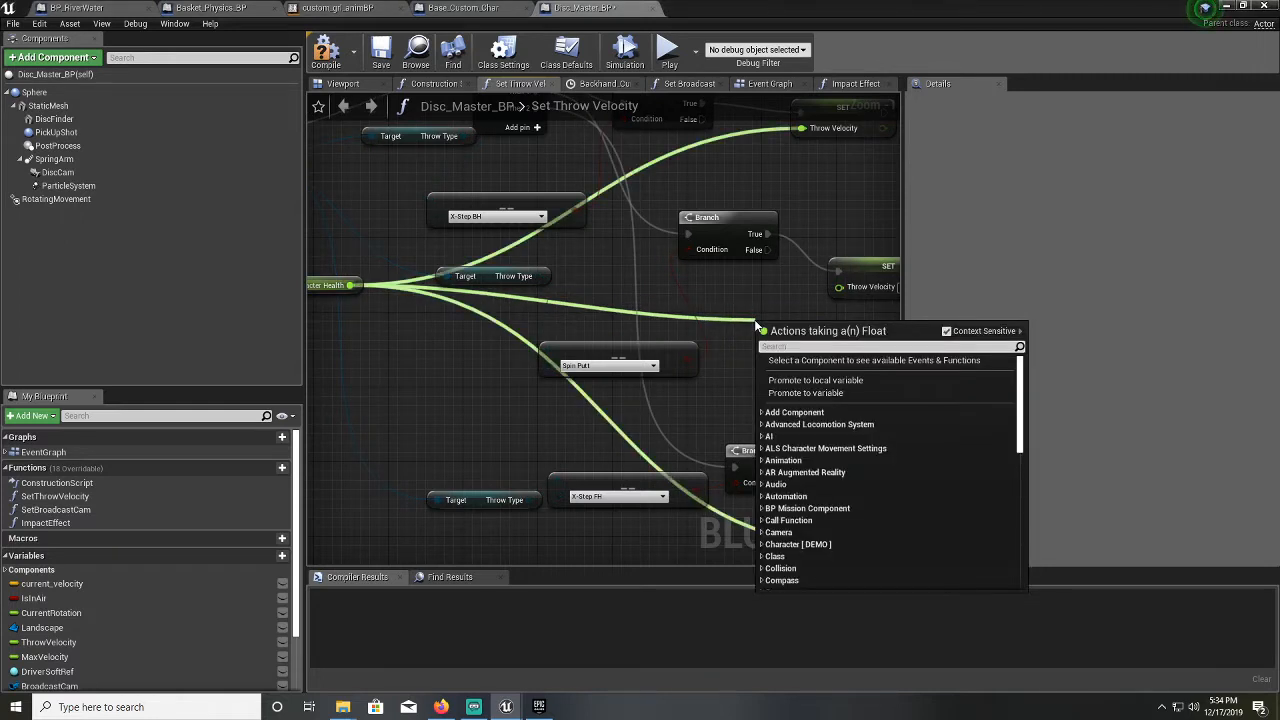
{"action": "type", "text": "*"}
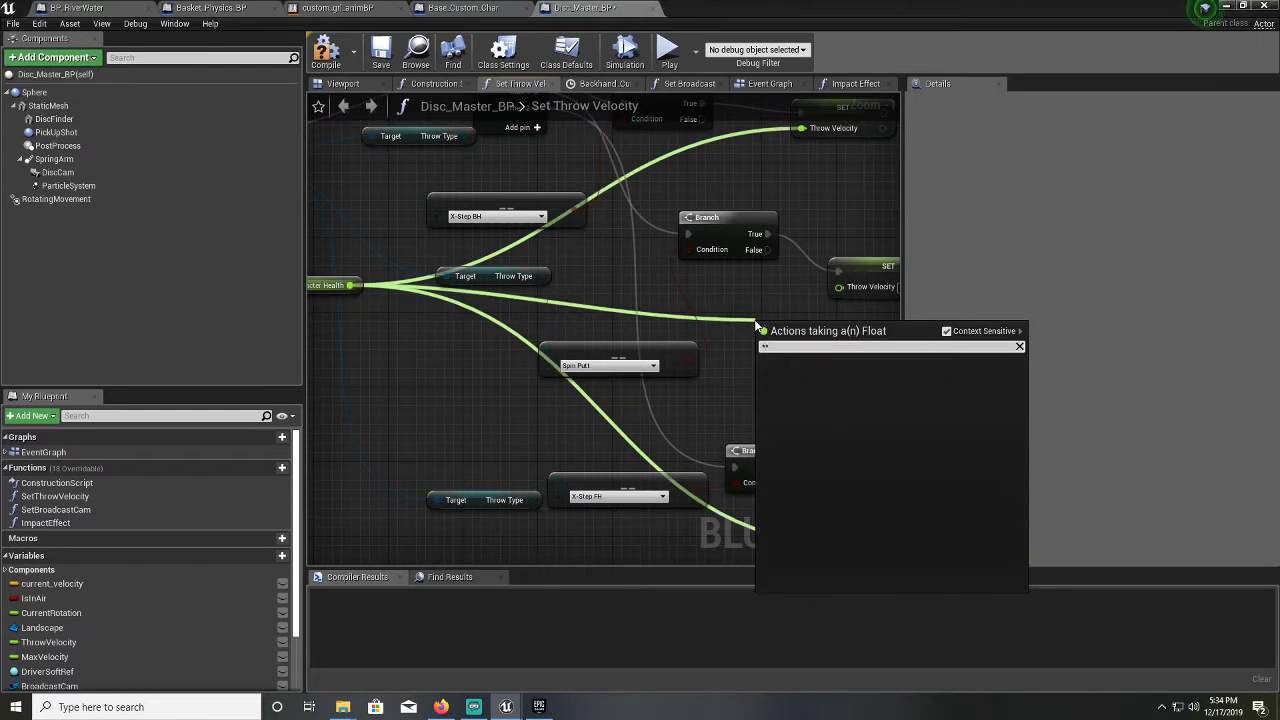
{"action": "key", "text": "BackSpace"}
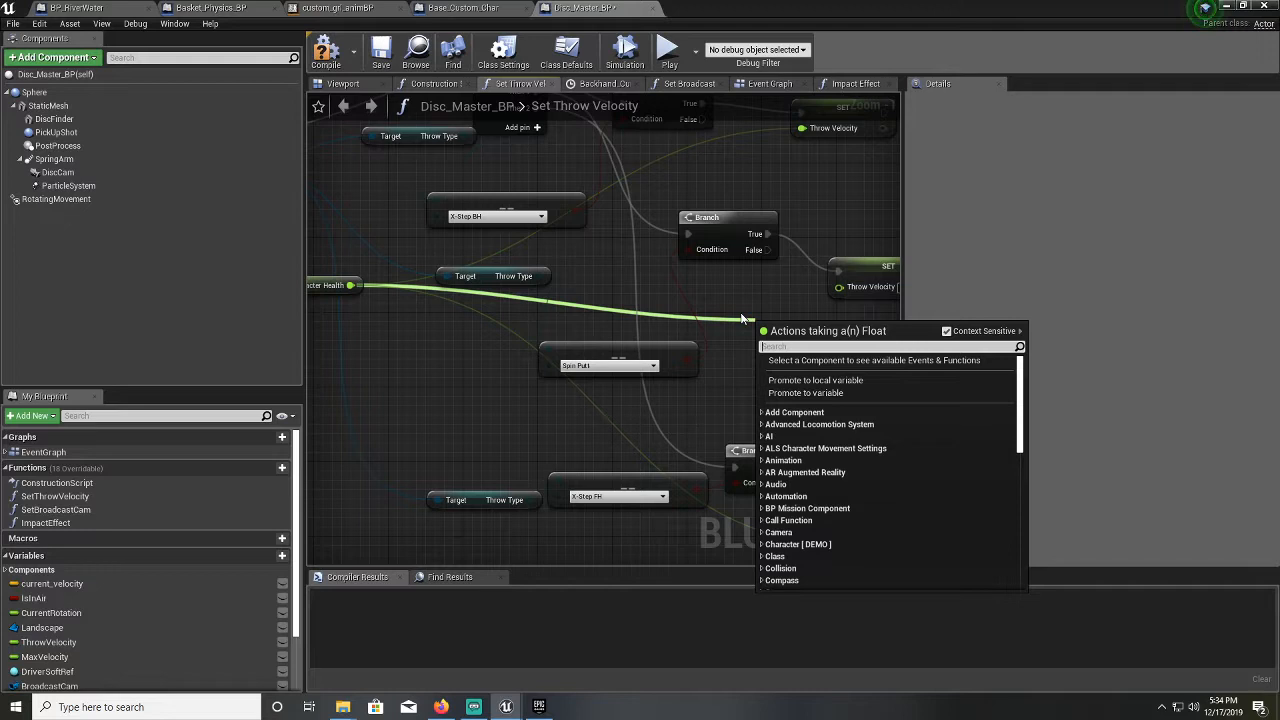
{"action": "type", "text": "*"}
{"action": "left_click", "coordinate": [792, 403]}
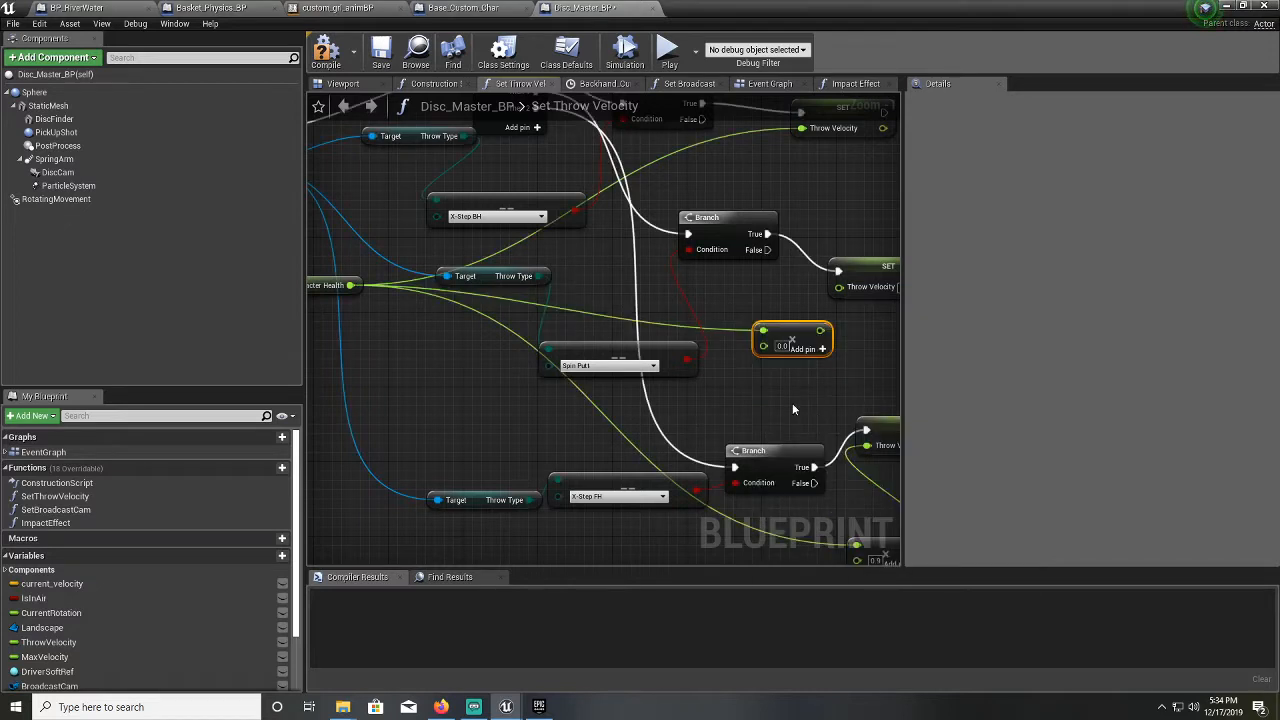
Set the new multiplication node's factor to 0.7 and connect its result to the Spin Putt branch's Throw Velocity setter
{"action": "left_click", "coordinate": [782, 346]}
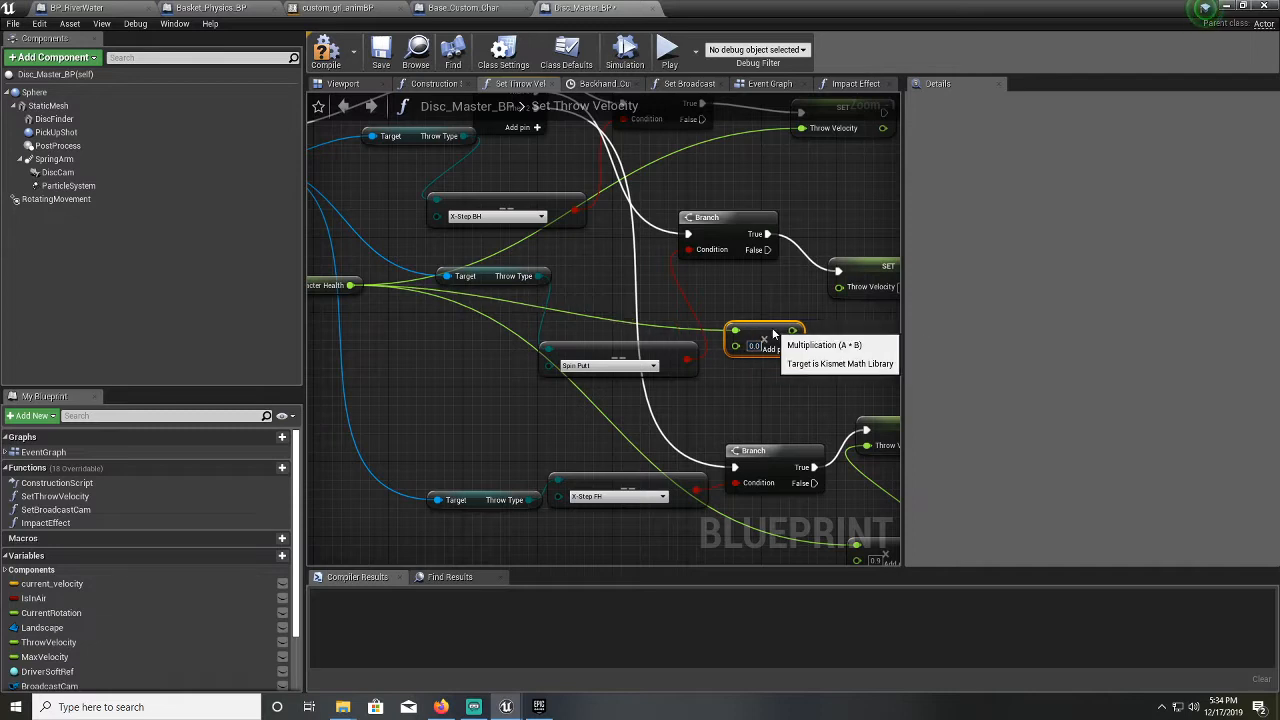
{"action": "left_click_drag", "start_coordinate": [787, 357], "coordinate": [759, 355]}
{"action": "left_click", "coordinate": [754, 346]}
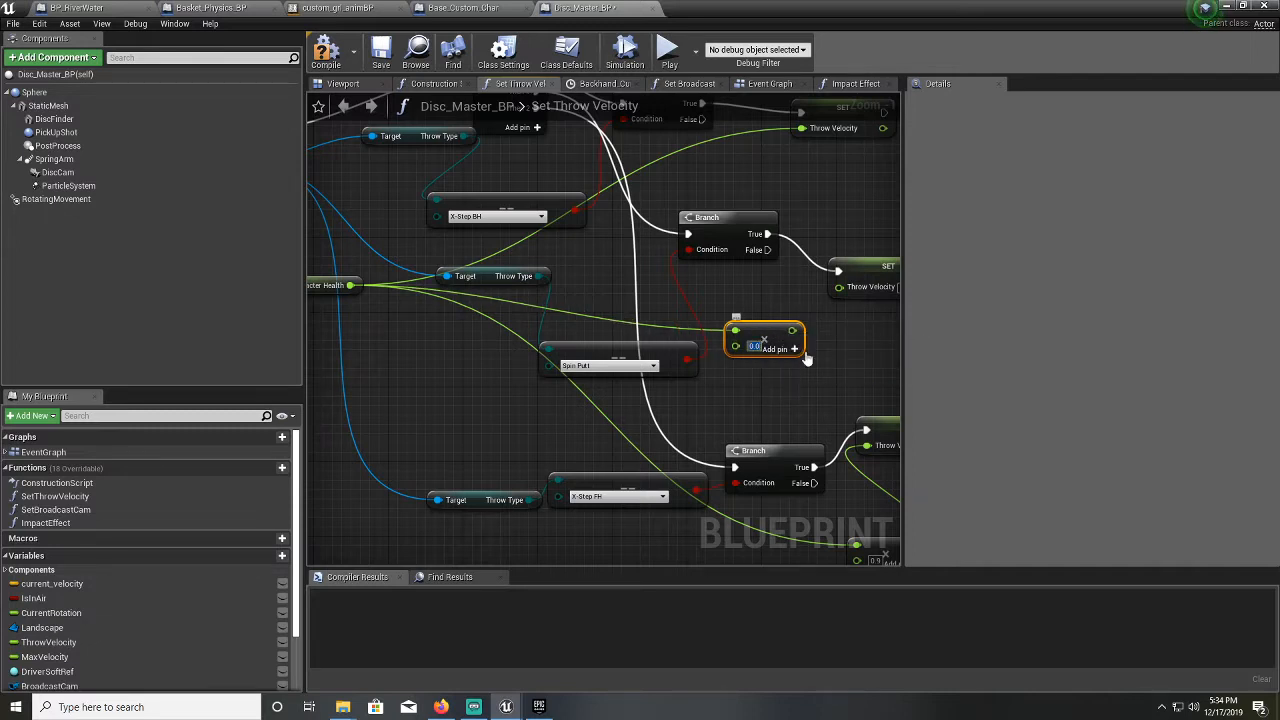
{"action": "type", "text": "0.1"}
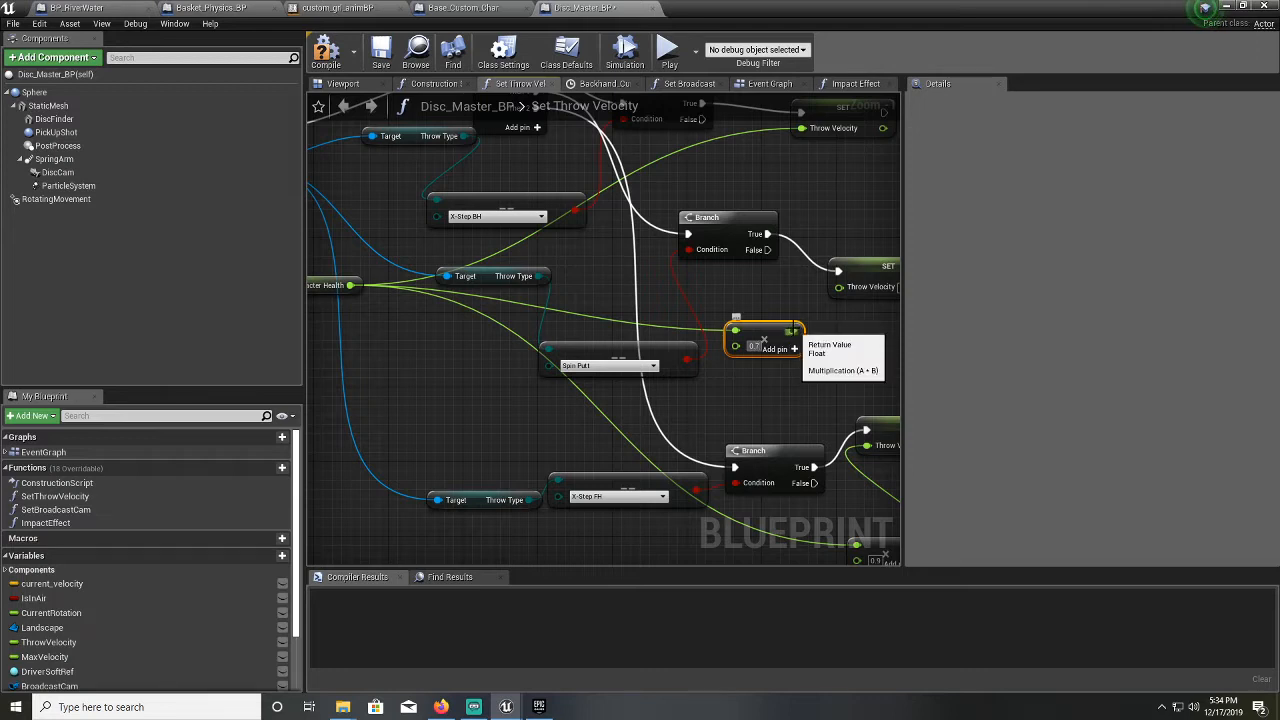
{"action": "left_click_drag", "start_coordinate": [794, 331], "coordinate": [839, 287]}
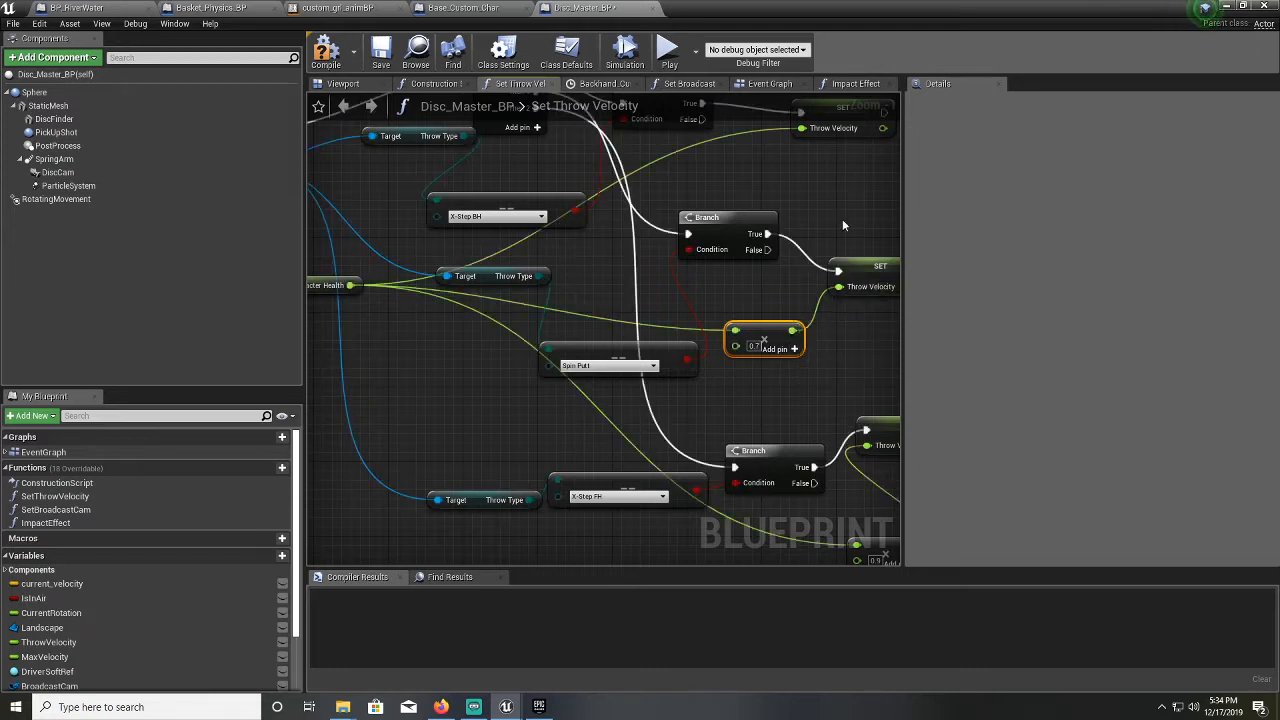
Shift the Spin Putt multiplication node slightly away from its Throw Velocity setter and save Disc_Master_BP
{"action": "right_click_drag", "start_coordinate": [842, 219], "coordinate": [730, 219]}
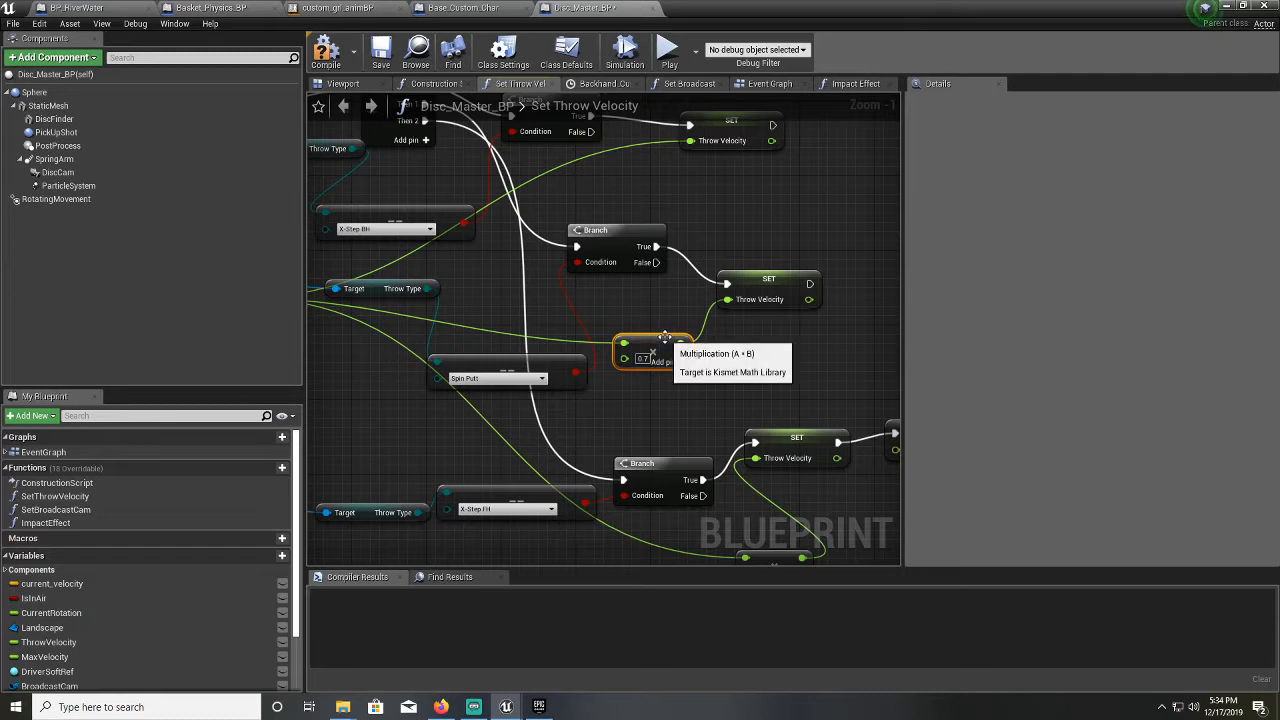
{"action": "left_click_drag", "start_coordinate": [664, 342], "coordinate": [654, 342]}
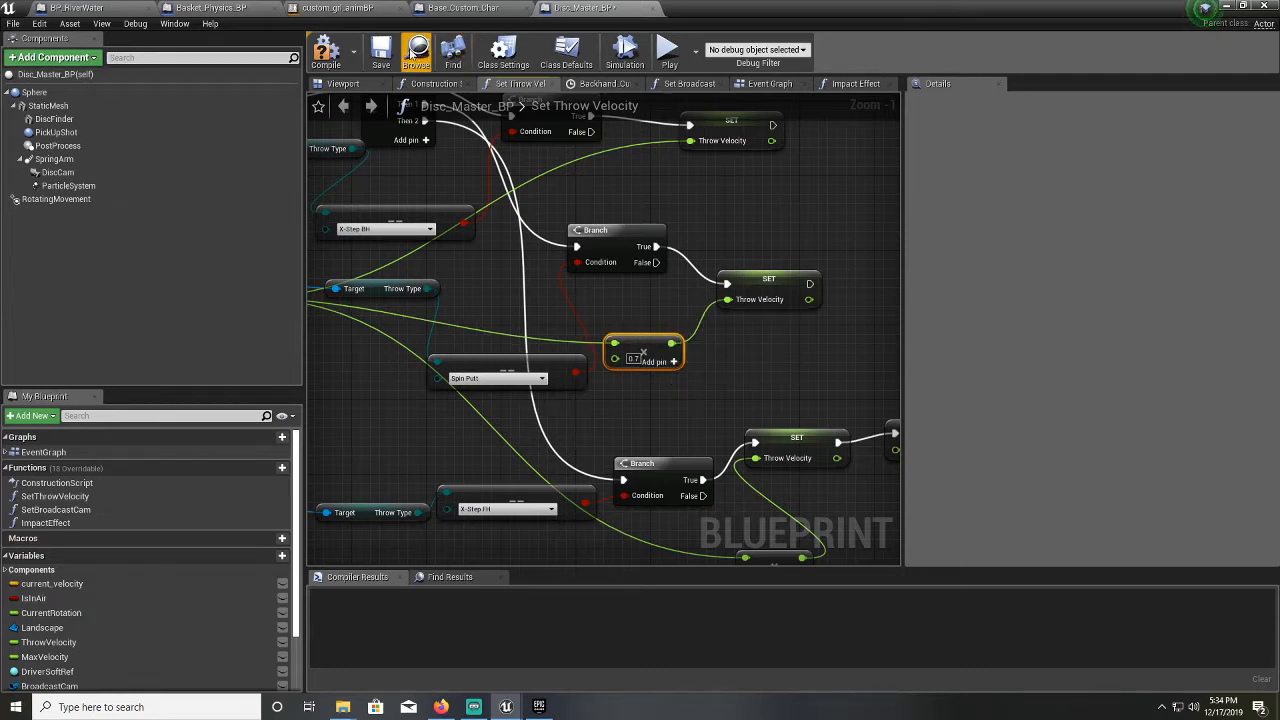
{"action": "left_click", "coordinate": [382, 55]}
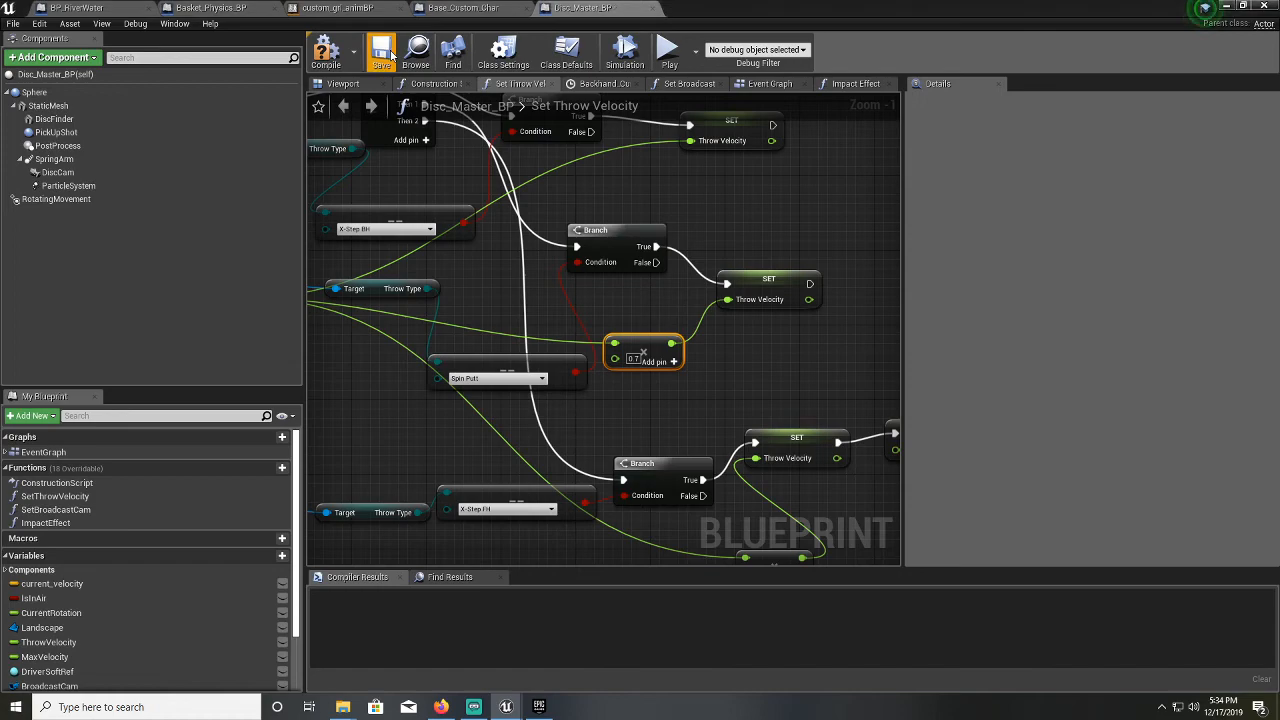
Play-test hole 1 of the WhiteBirchPark level, throwing the Driver with the Spin Putt throw type and holing out with the Putter
{"action": "left_click", "coordinate": [1226, 8]}
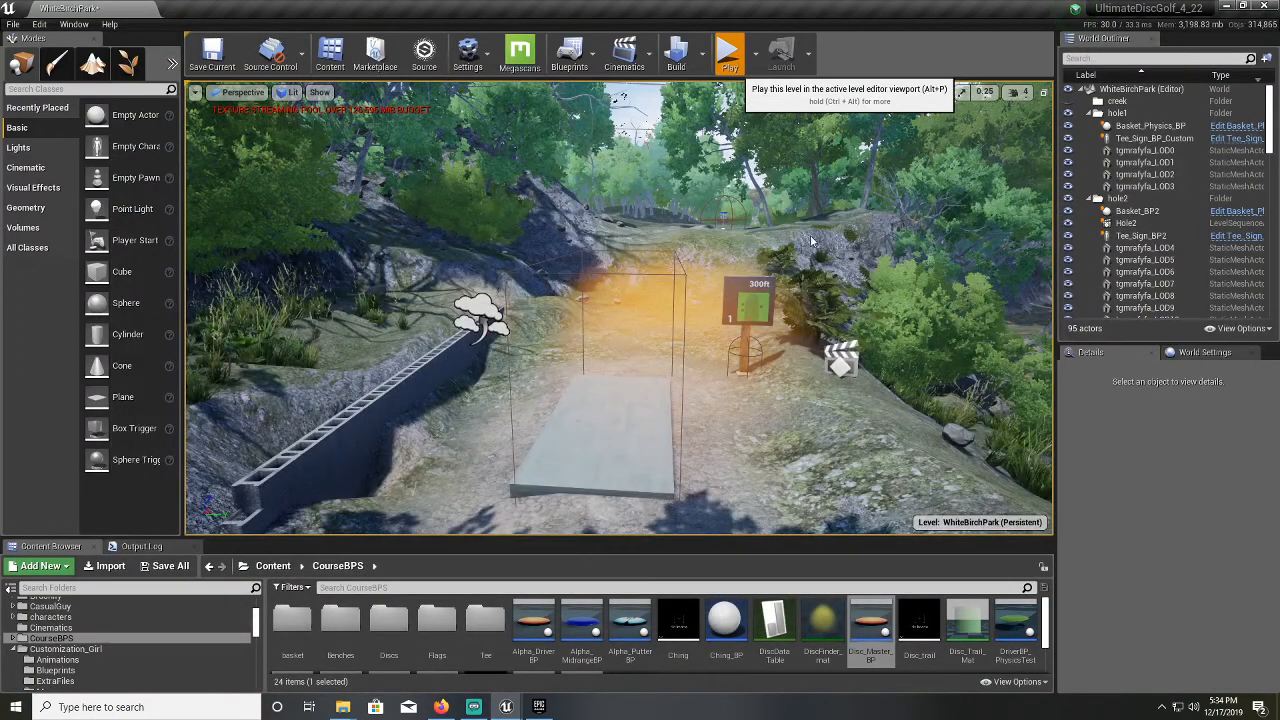
{"action": "key", "text": "alt+p"}
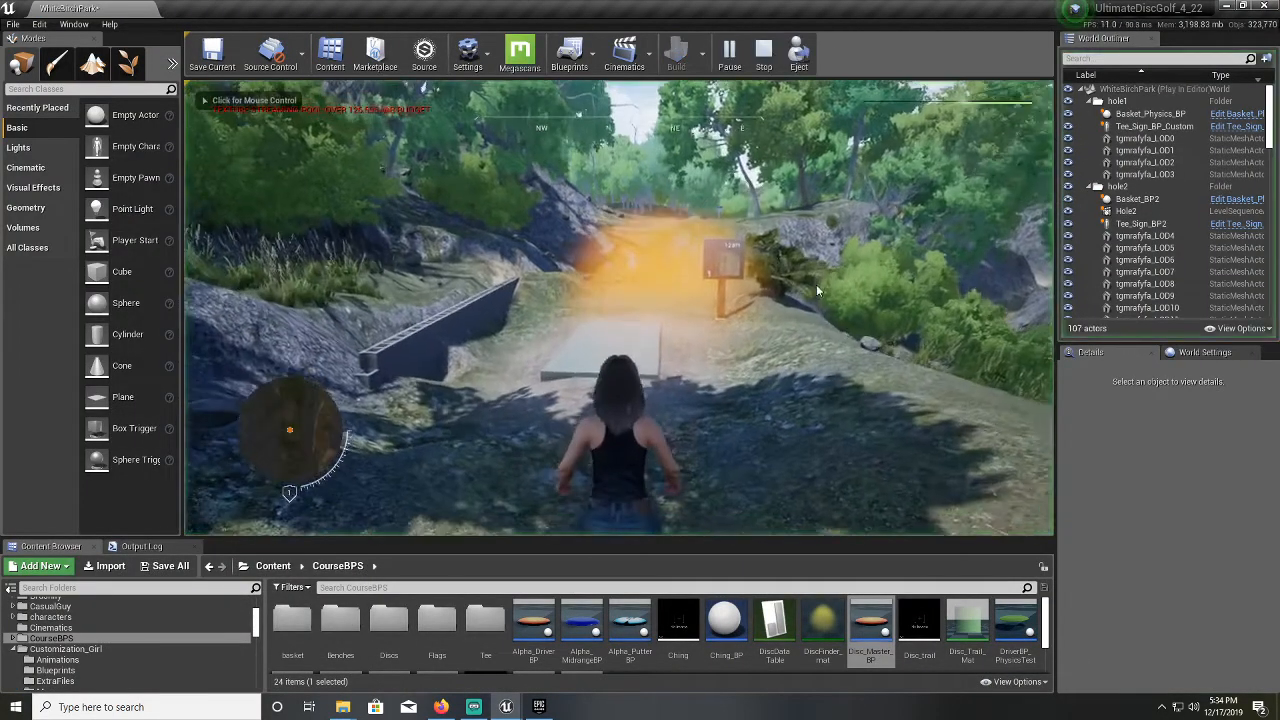
{"action": "key", "text": "w"}
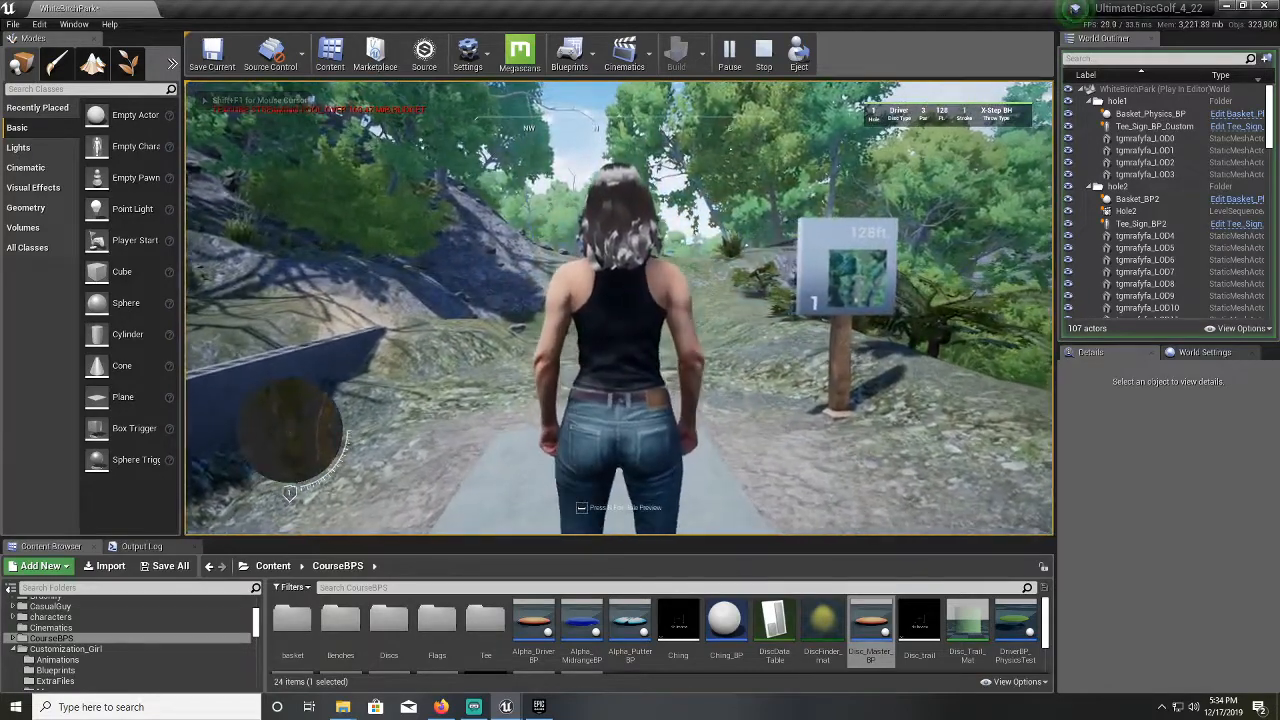
{"action": "key", "text": "e"}
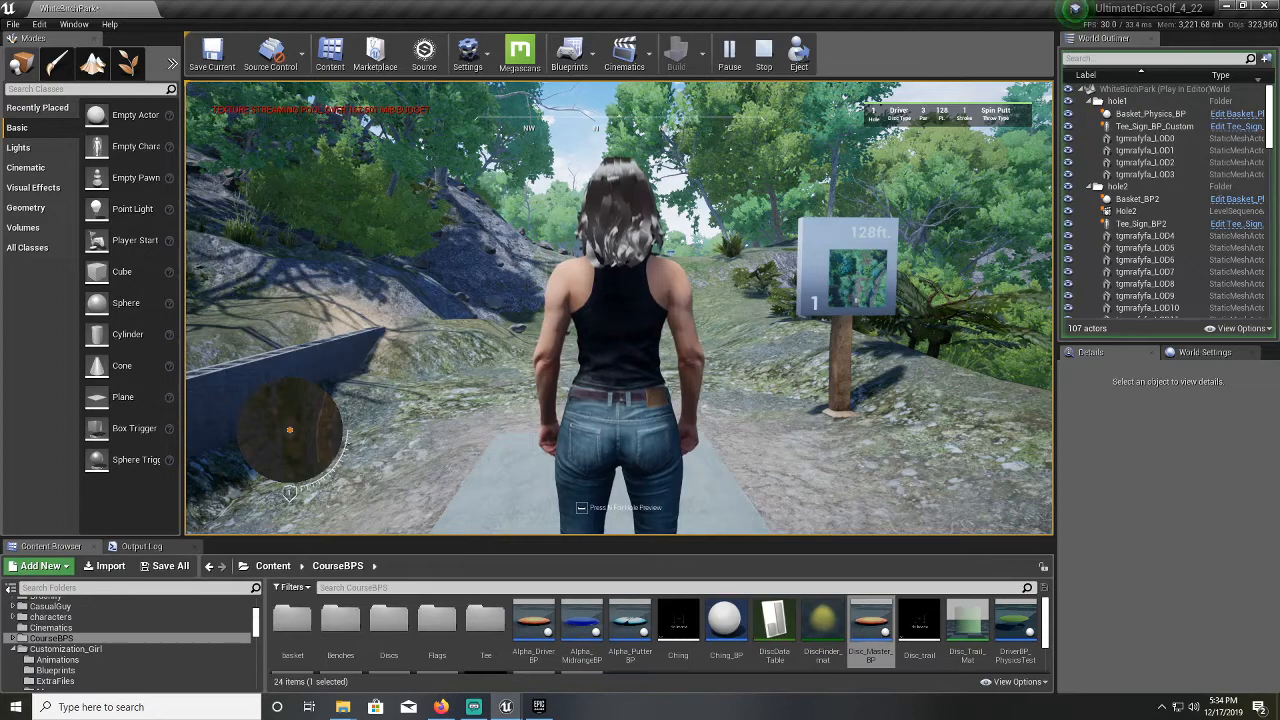
{"action": "key", "text": "space"}
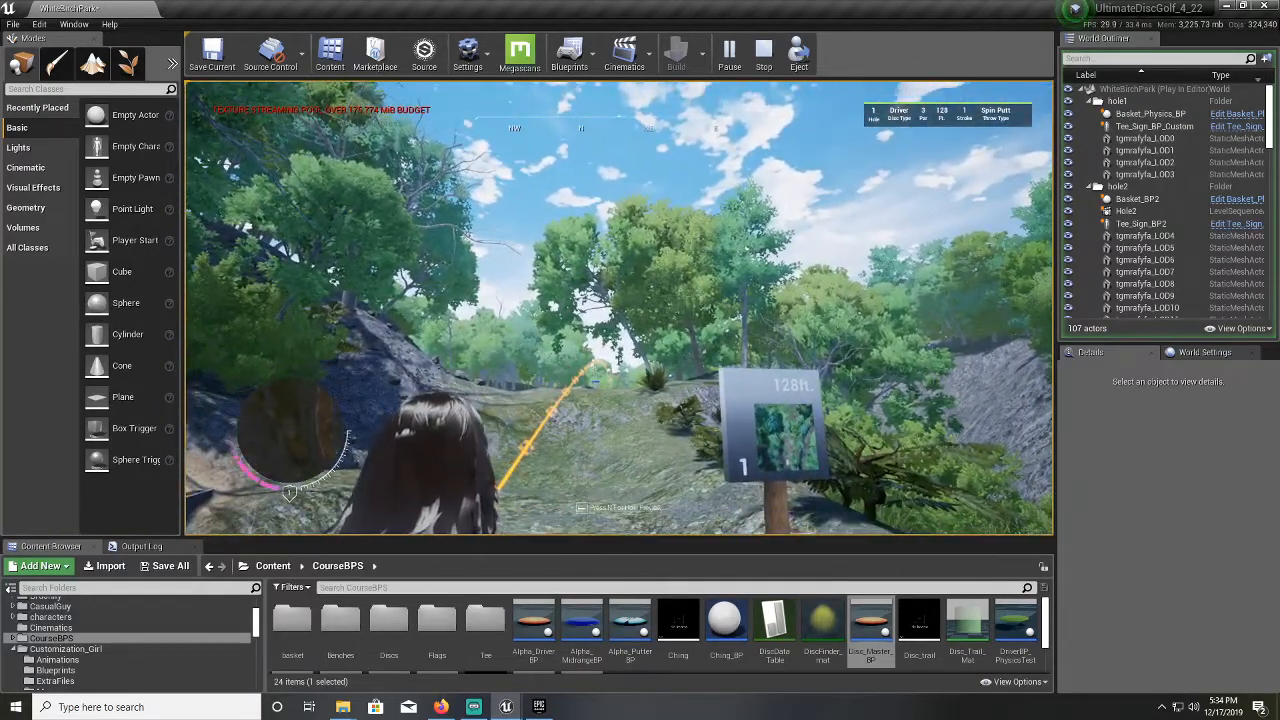
{"action": "key", "text": "space"}
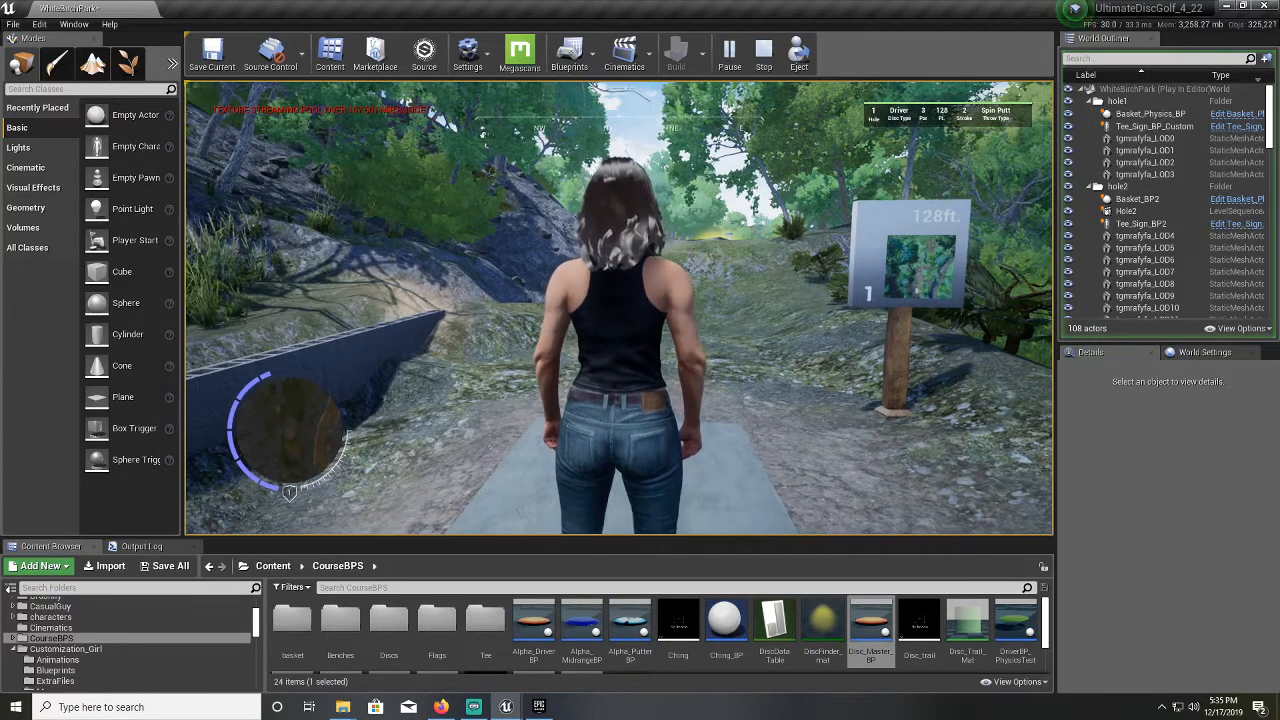
{"action": "key", "text": "w"}
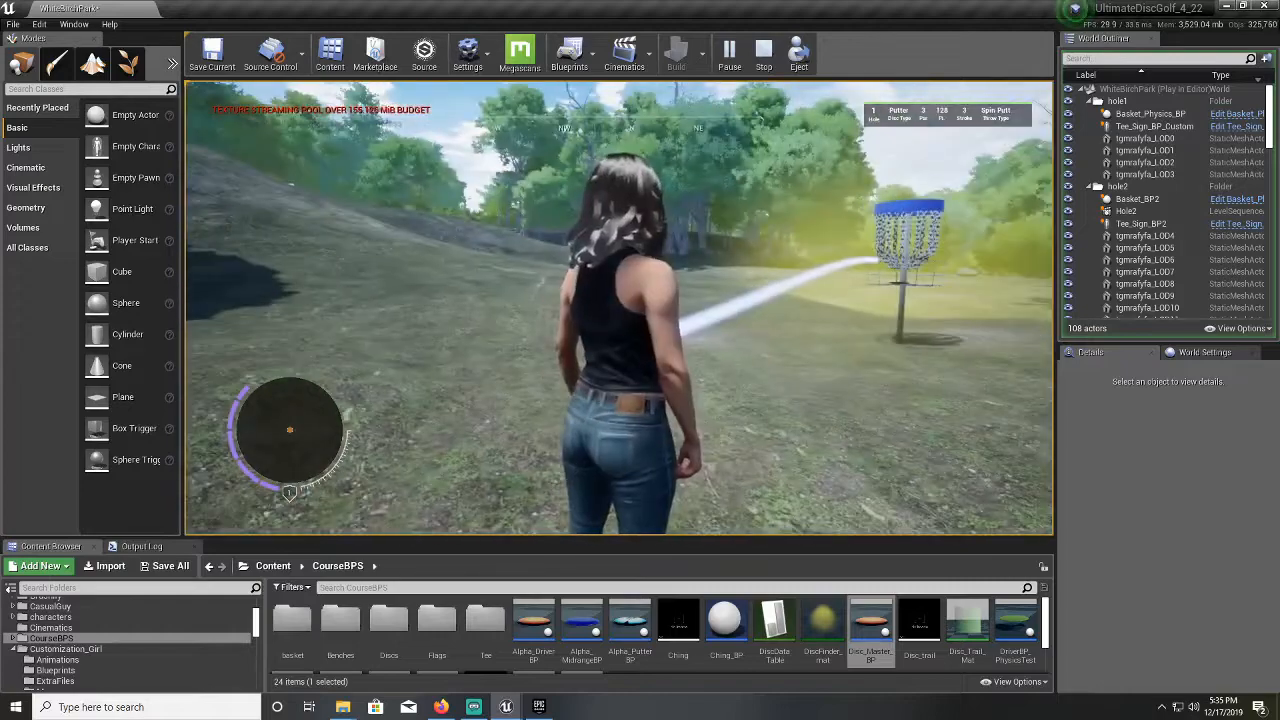
{"action": "key", "text": "w"}
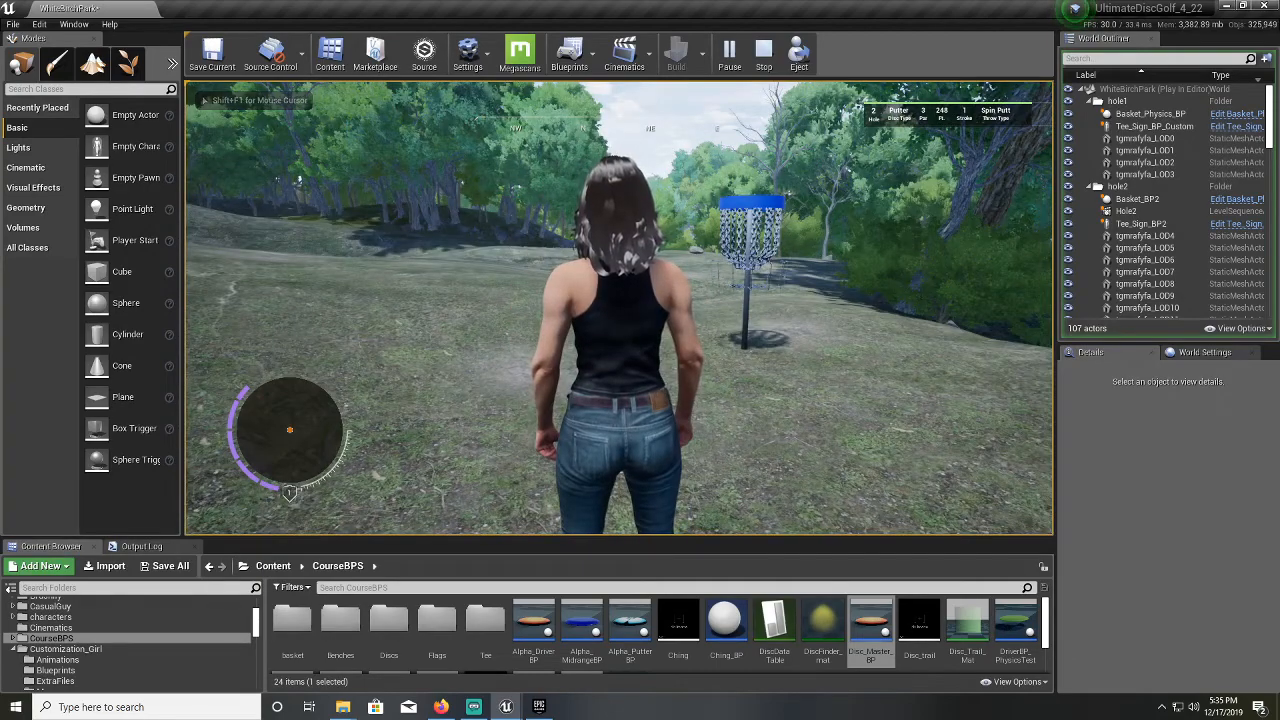
Test a MidRange Spin Putt from the hole 2 tee, run to the disc, and end the play session, dismissing the message log
{"action": "key", "text": "w"}
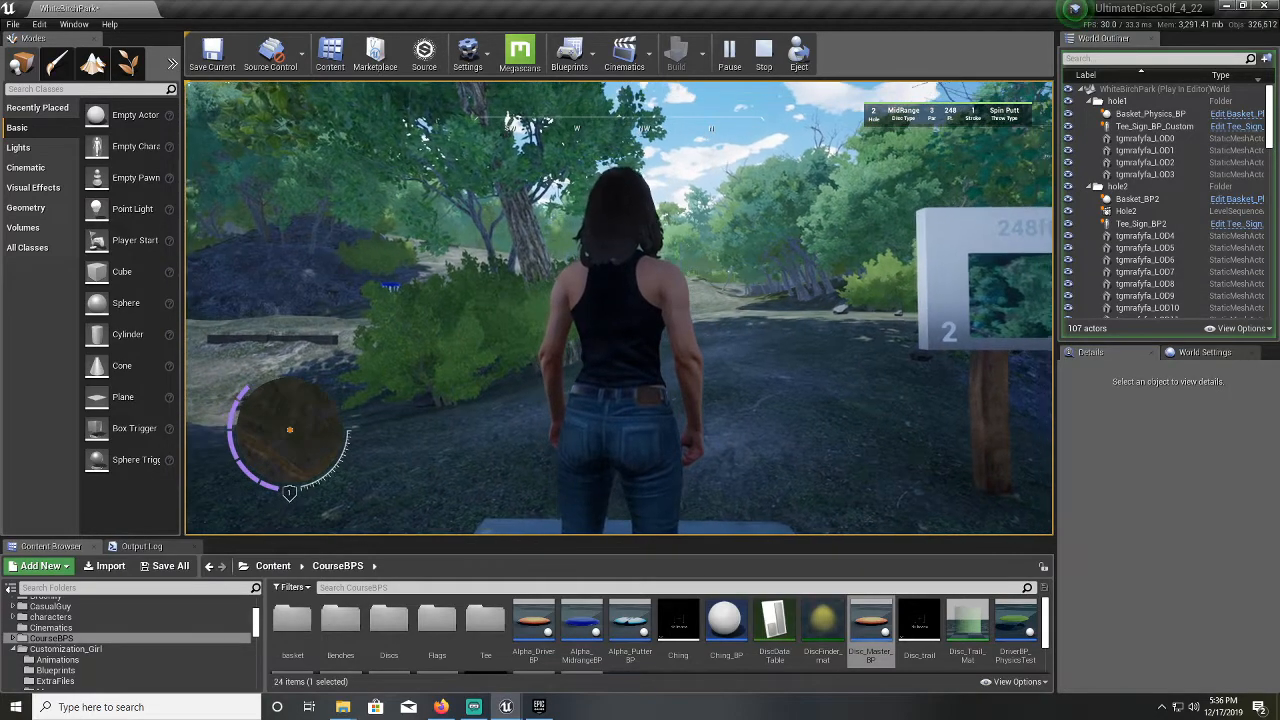
{"action": "key", "text": "space"}
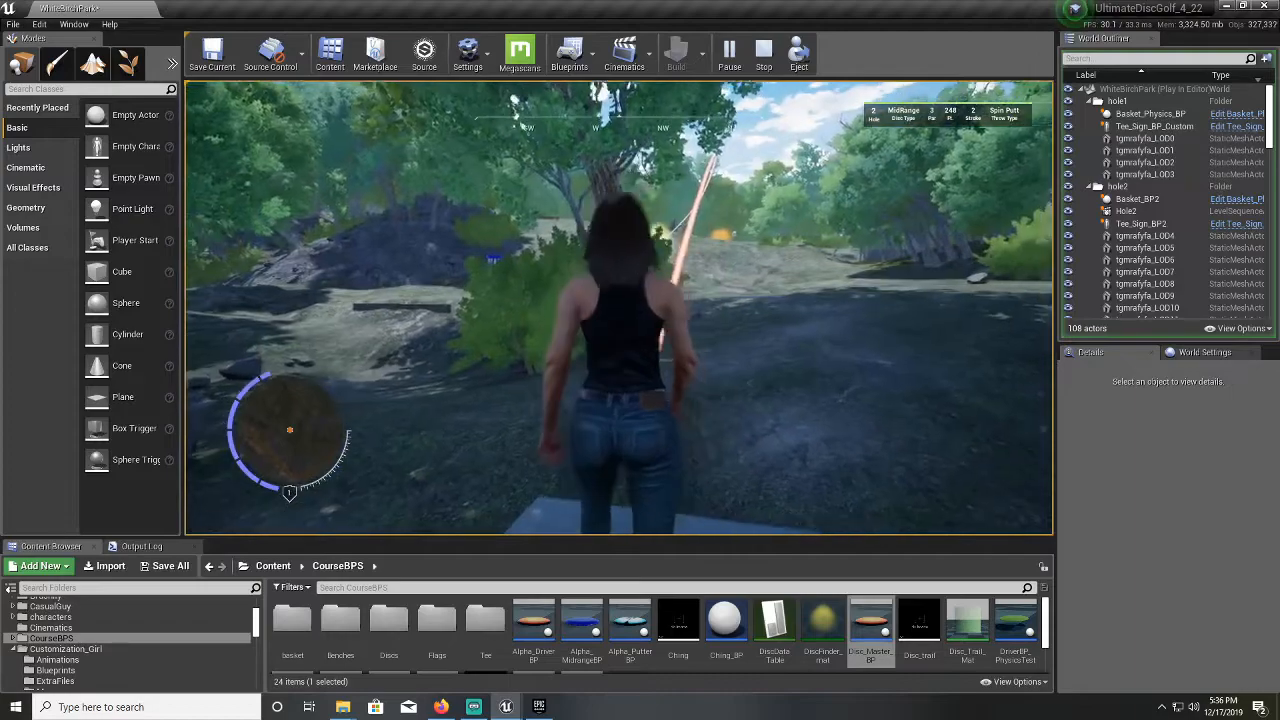
{"action": "key", "text": "w"}
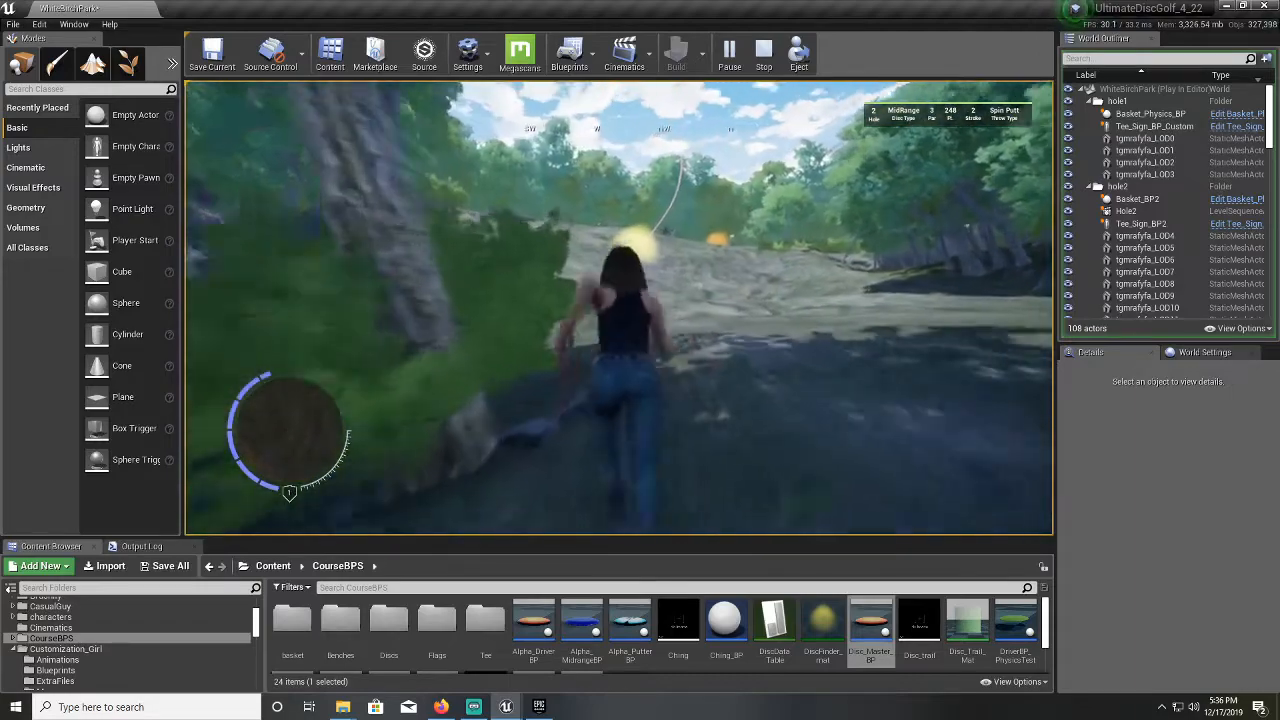
{"action": "key", "text": "w"}
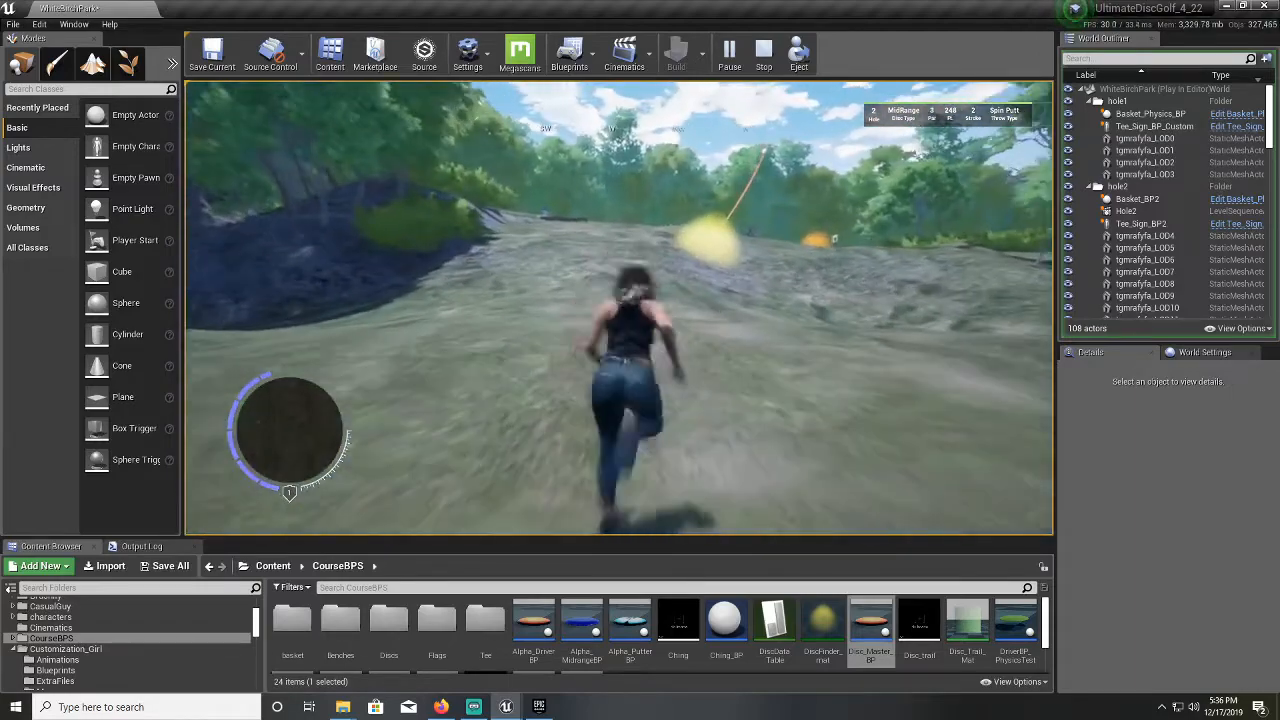
{"action": "key", "text": "w"}
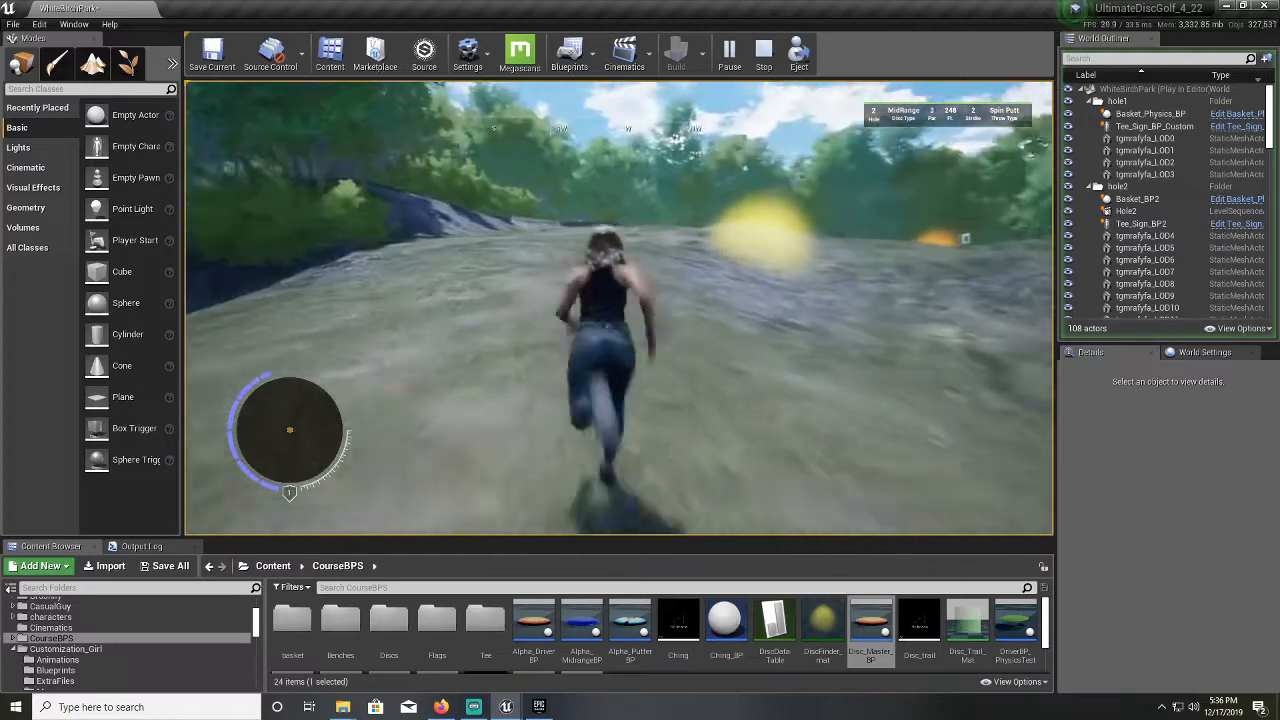
{"action": "key", "text": "w"}
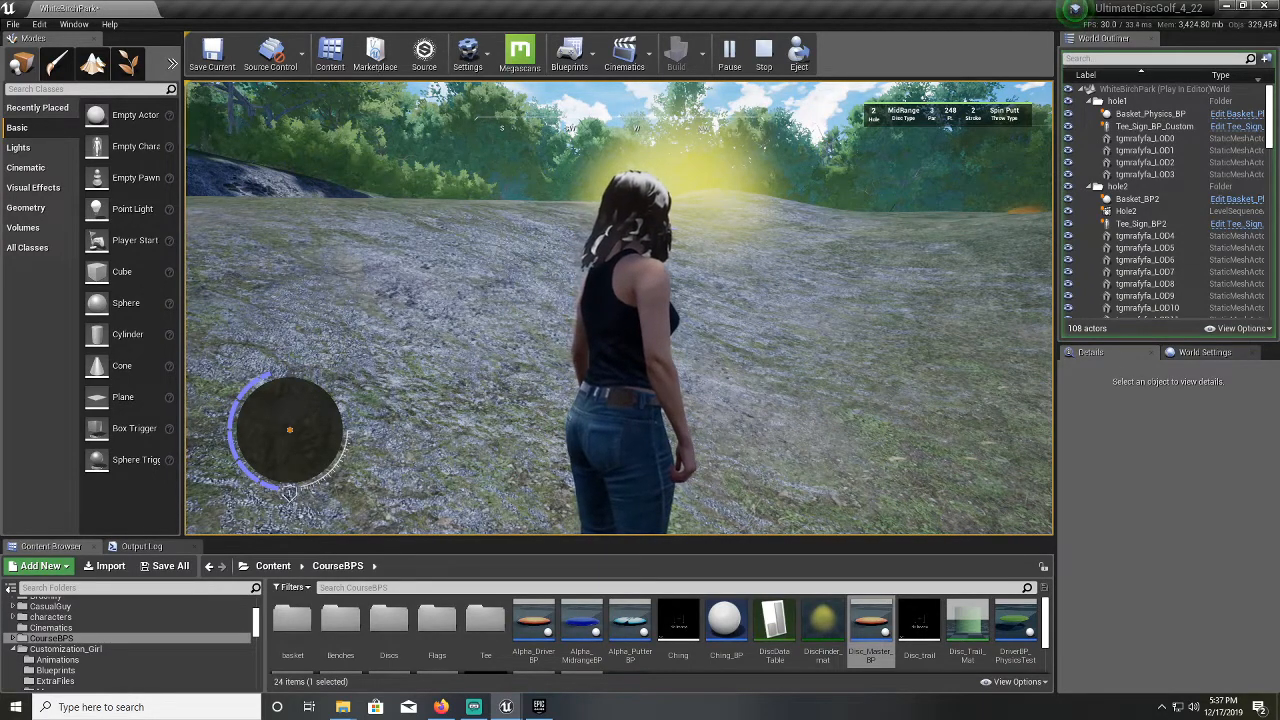
{"action": "key", "text": "w"}
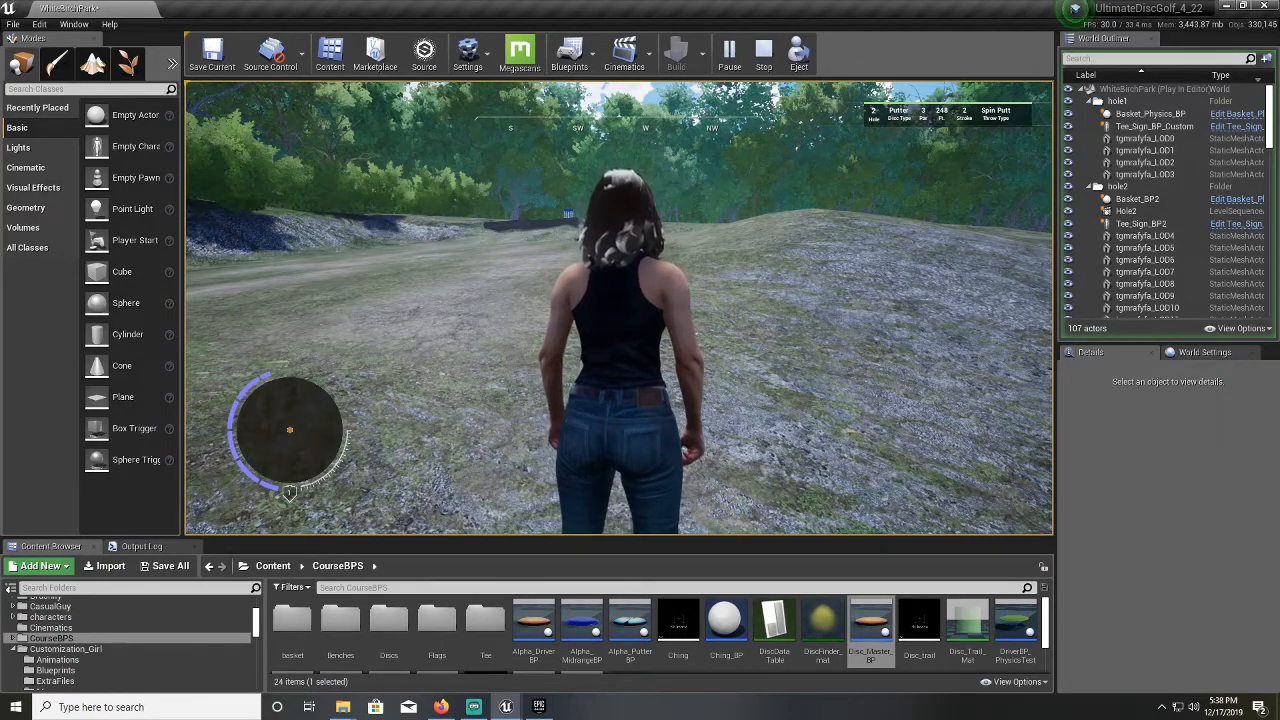
{"action": "key", "text": "Escape"}
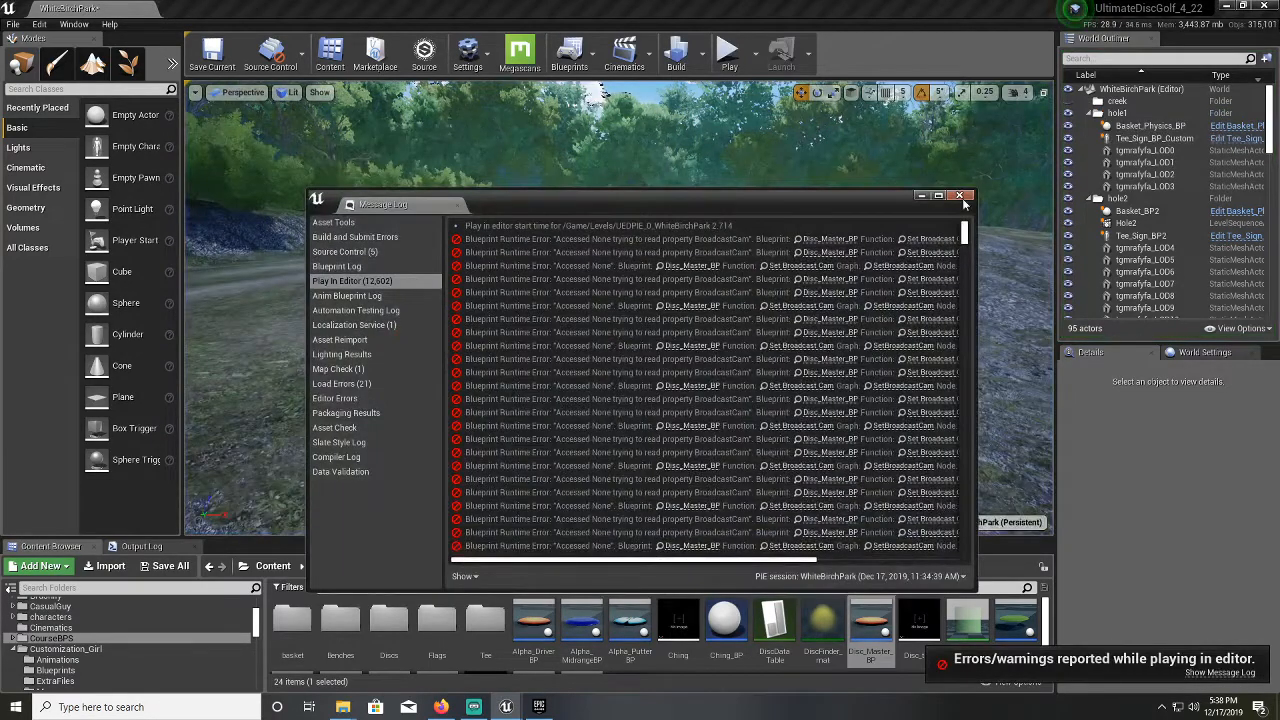
{"action": "left_click", "coordinate": [960, 196]}
Set the Spin Putt multiplication factor to 0.67 in Disc_Master_BP's Set Throw Velocity function and save the blueprint
{"action": "mouse_move", "coordinate": [506, 707]}
{"action": "left_click", "coordinate": [604, 659]}
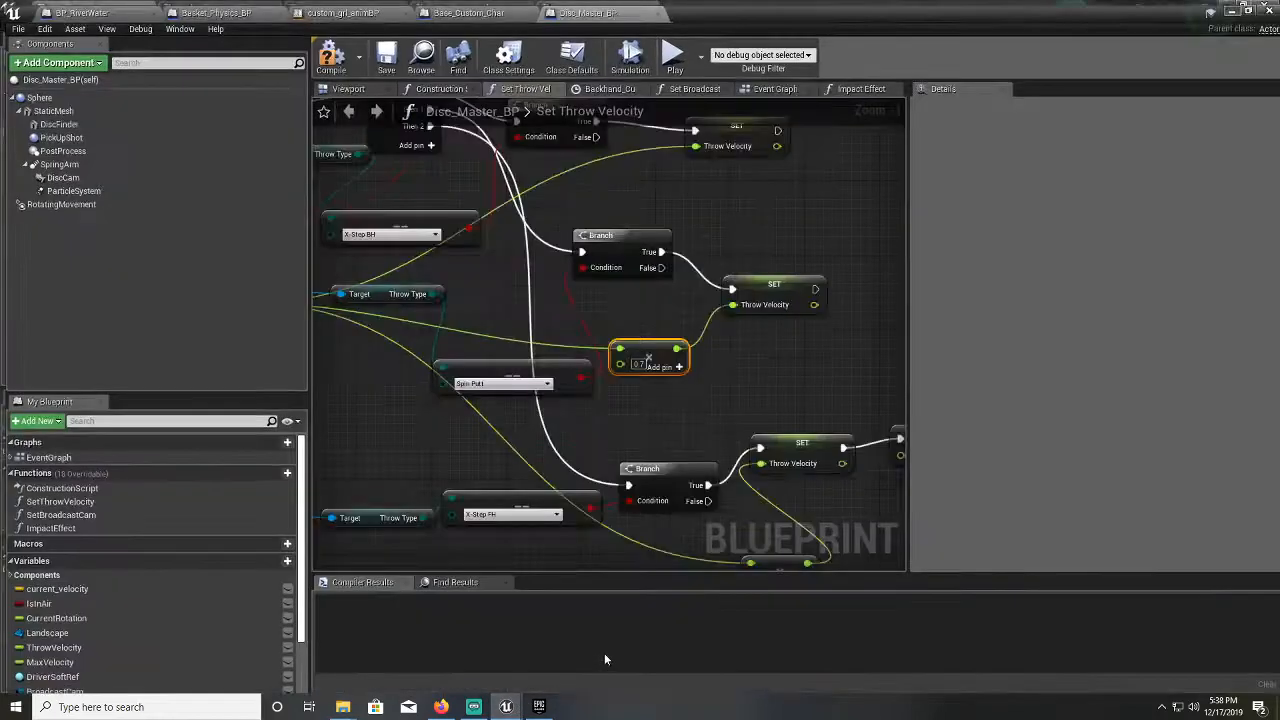
{"action": "left_click", "coordinate": [638, 363]}
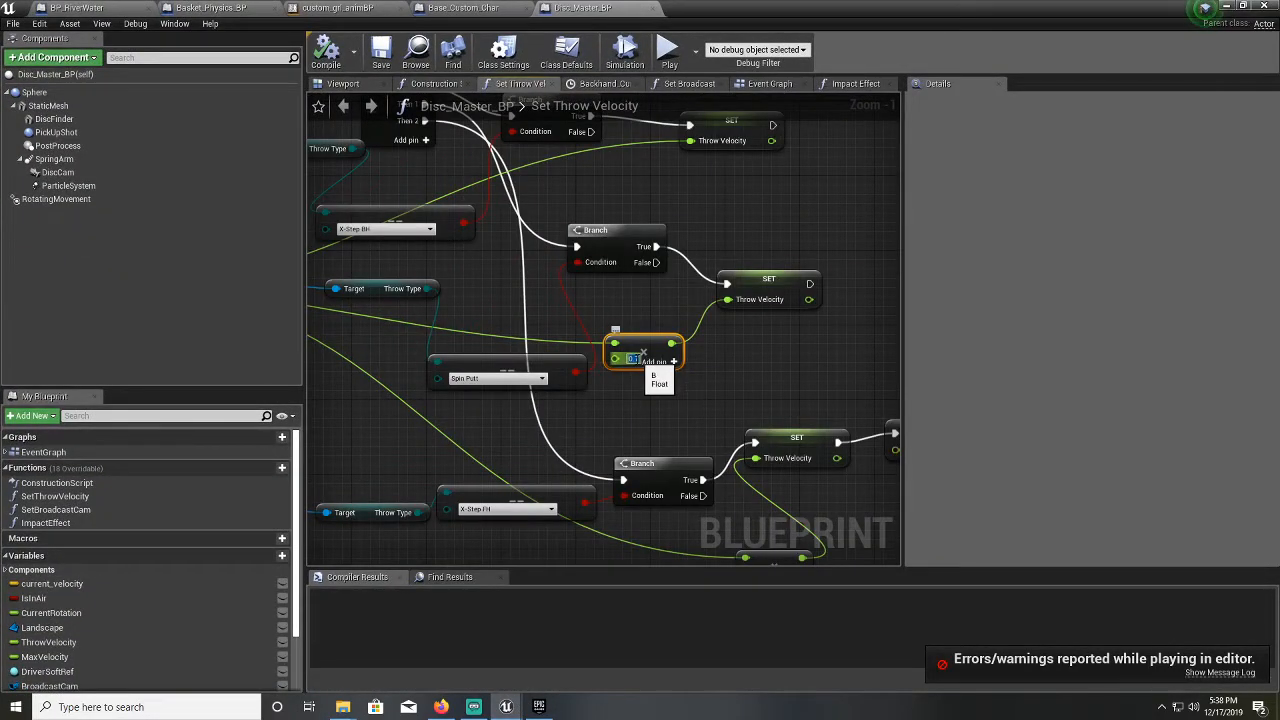
{"action": "type", "text": "0.5"}
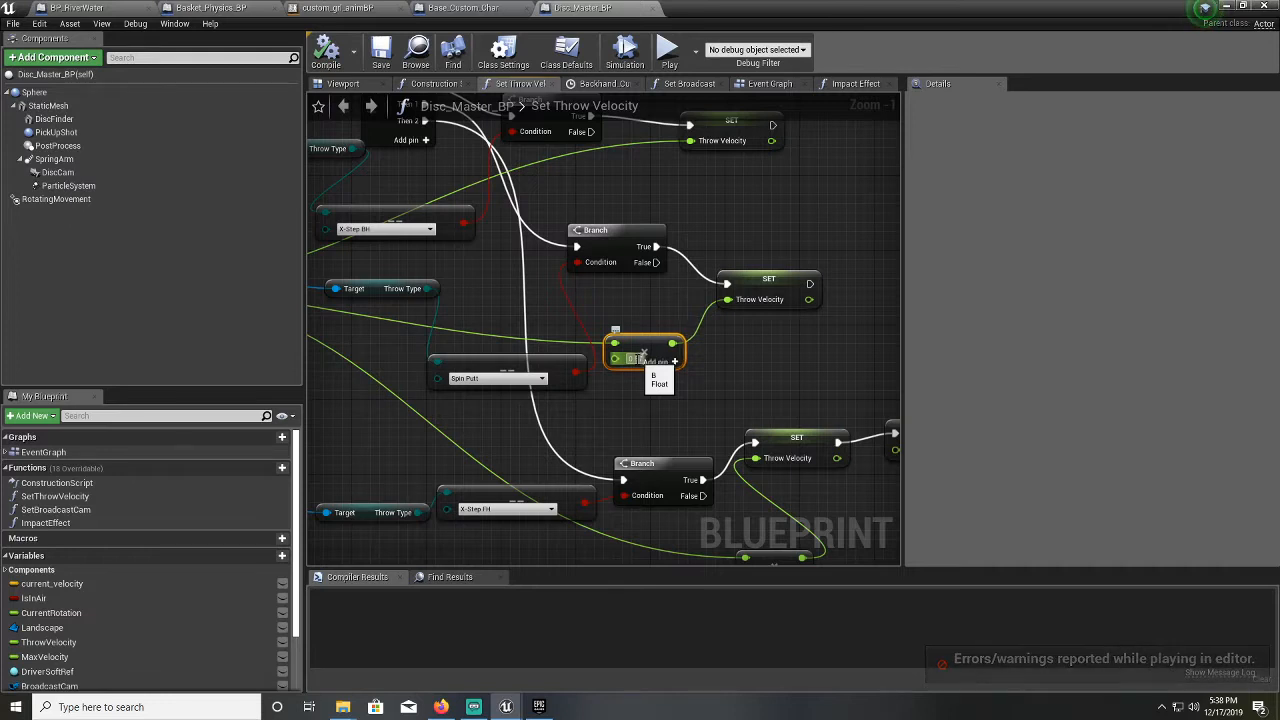
{"action": "type", "text": "7"}
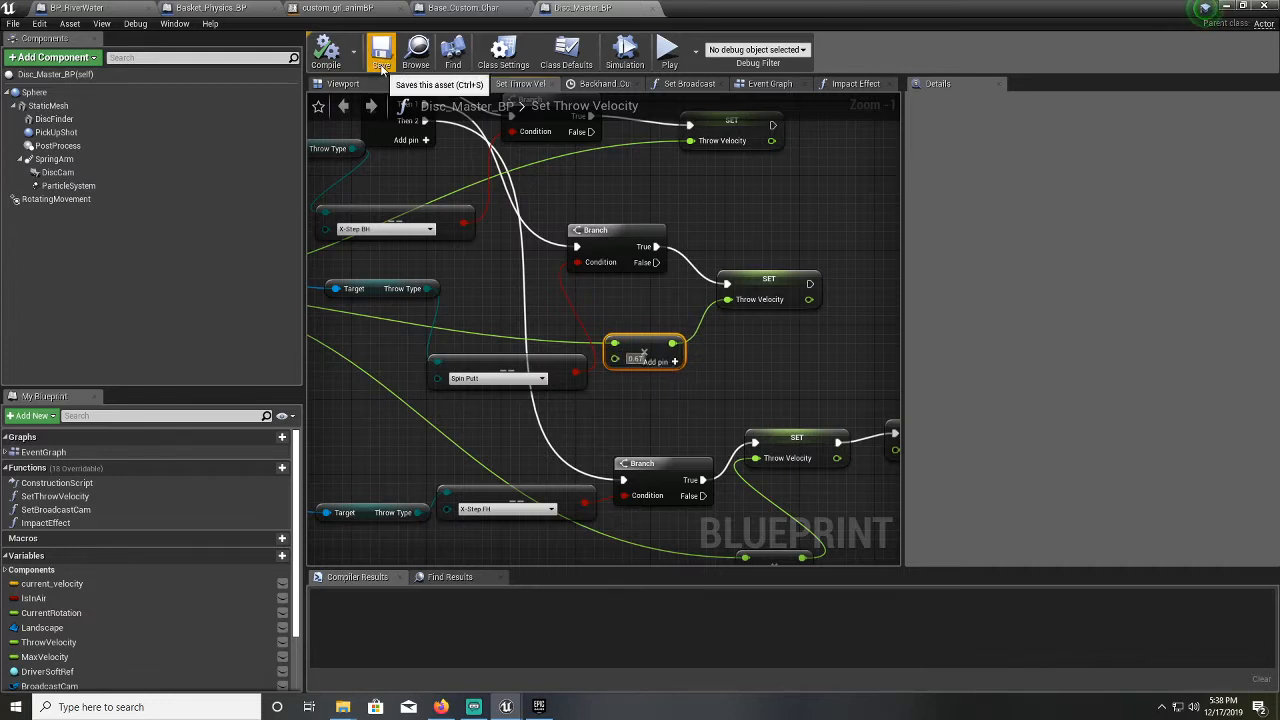
{"action": "left_click", "coordinate": [381, 67]}
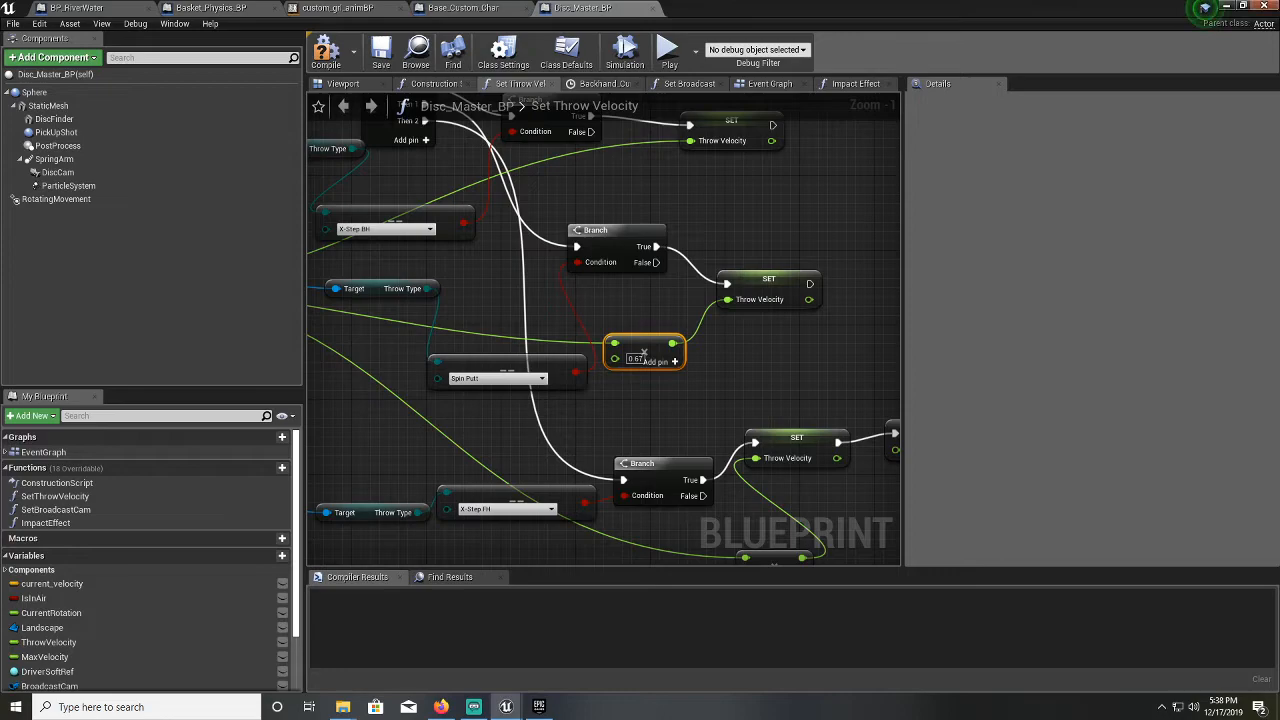
Return to the level editor, stop the running play session and reposition the viewport camera behind the hole 1 tee pad
{"action": "left_click", "coordinate": [1228, 7]}
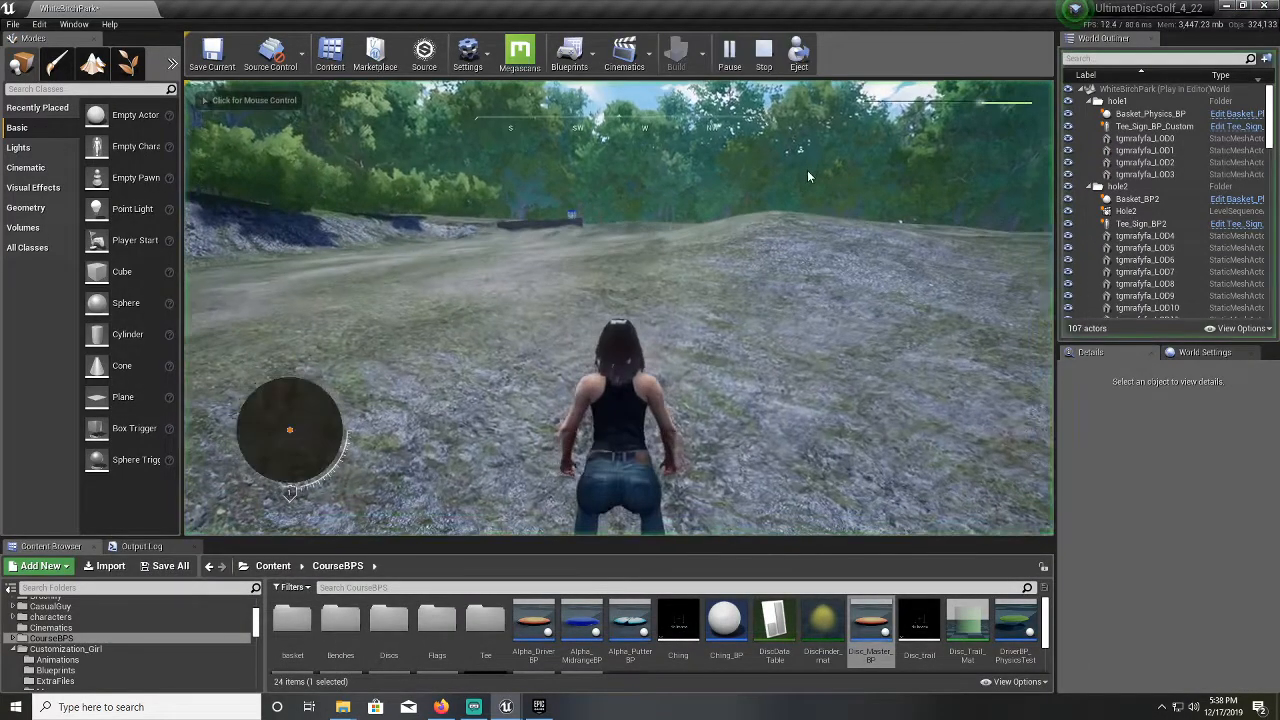
{"action": "key", "text": "Escape"}
{"action": "right_click_drag", "start_coordinate": [820, 177], "coordinate": [800, 145]}
{"action": "key", "text": "w"}
{"action": "key", "text": "w"}
{"action": "key", "text": "s"}
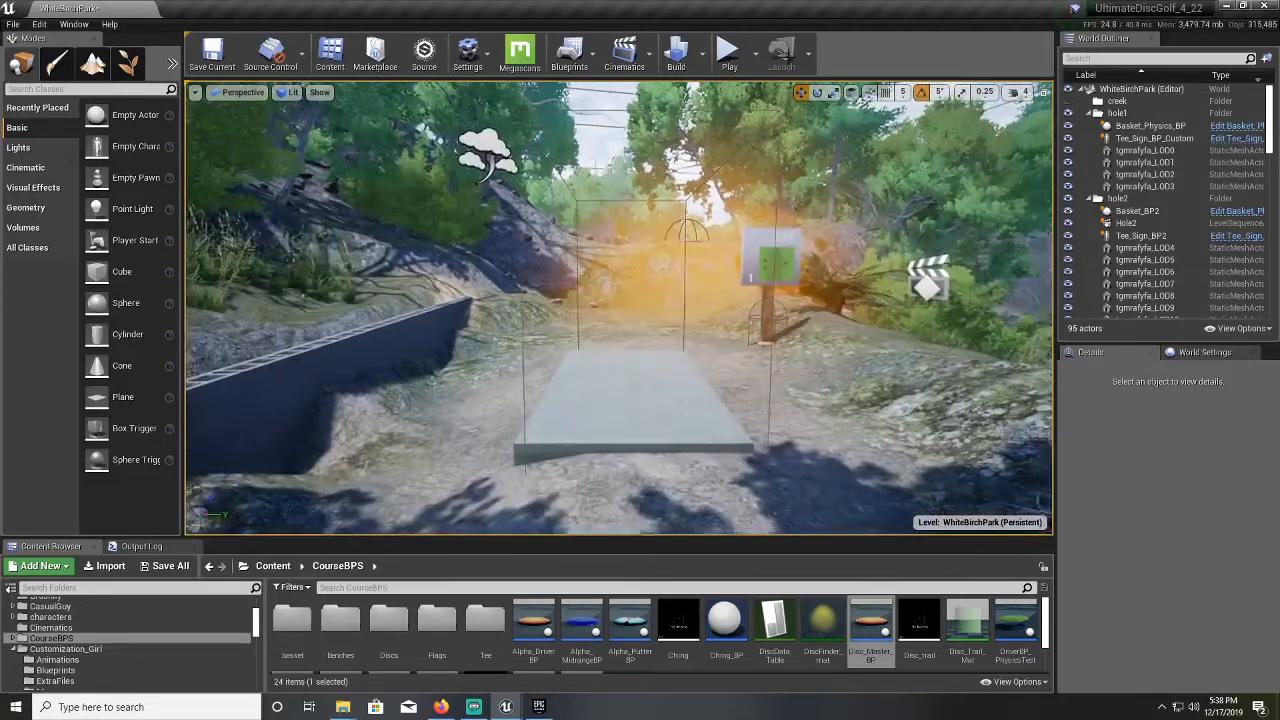
Play the level from the hole 1 tee and throw the Putter with the Spin Putt throw type
{"action": "left_click", "coordinate": [731, 56]}
{"action": "key", "text": "w"}
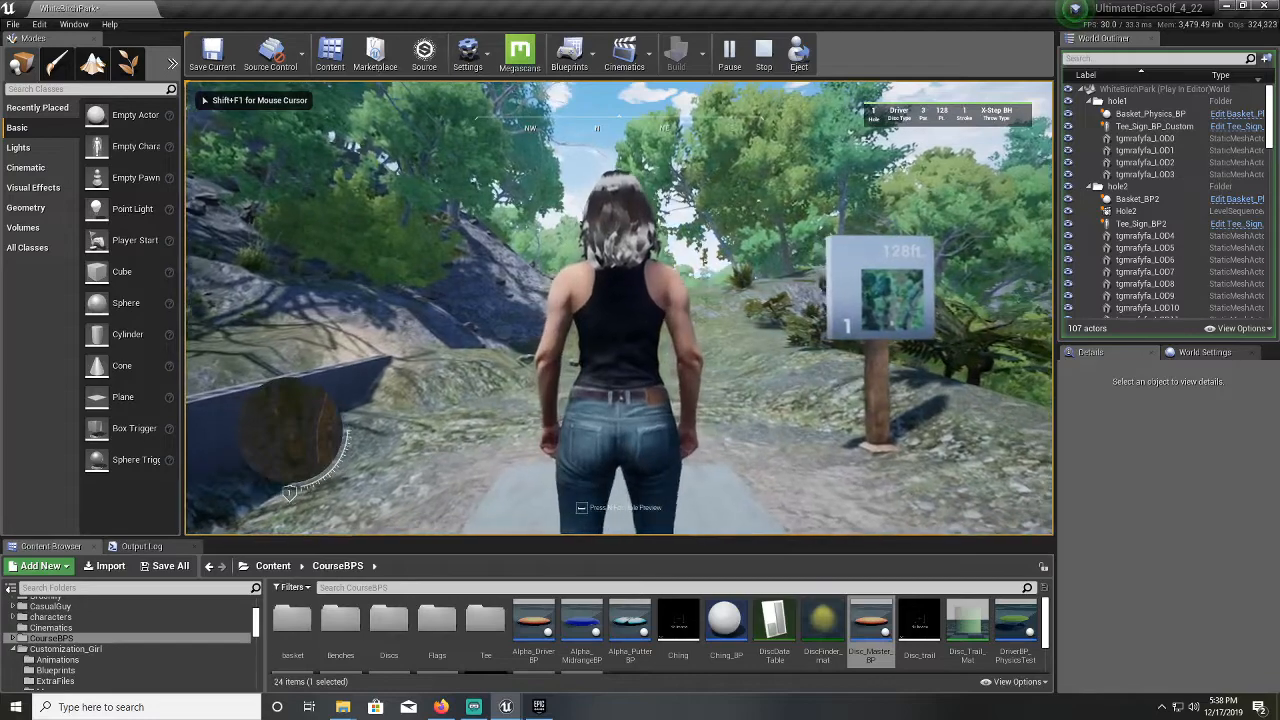
{"action": "key", "text": "w"}
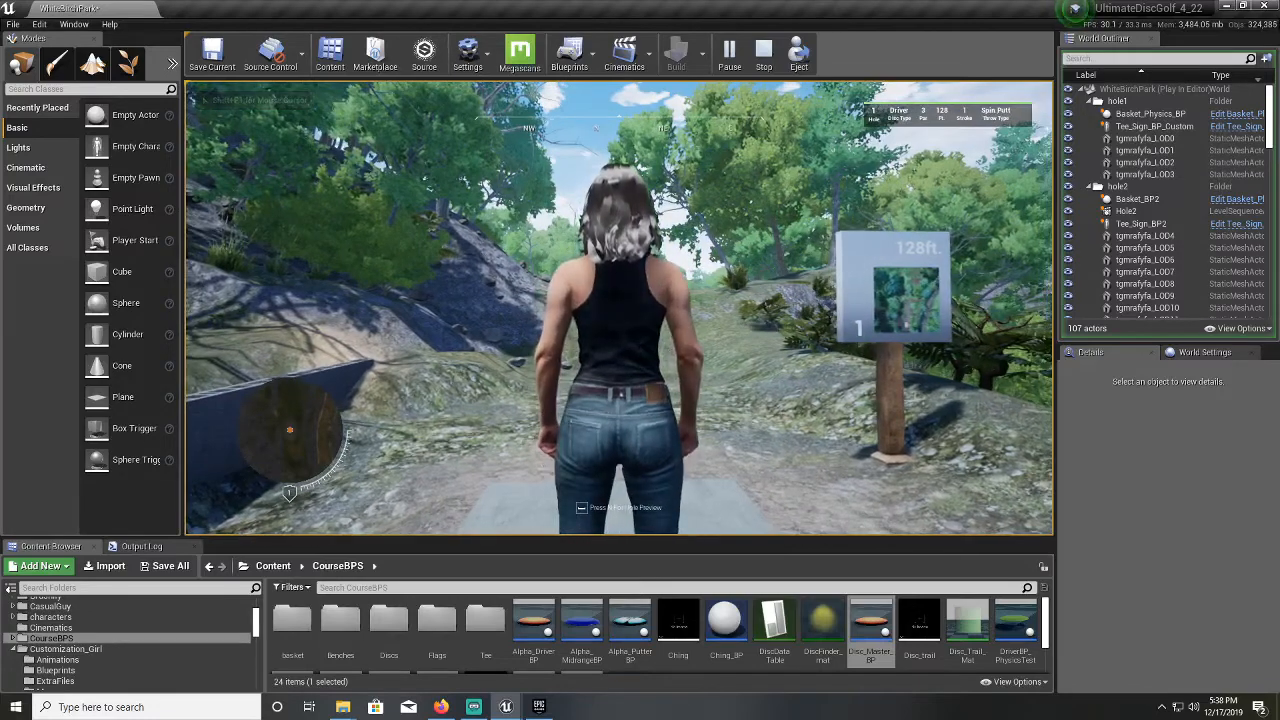
{"action": "scroll", "coordinate": [618, 308], "scroll_direction": "down", "scroll_amount": 1}
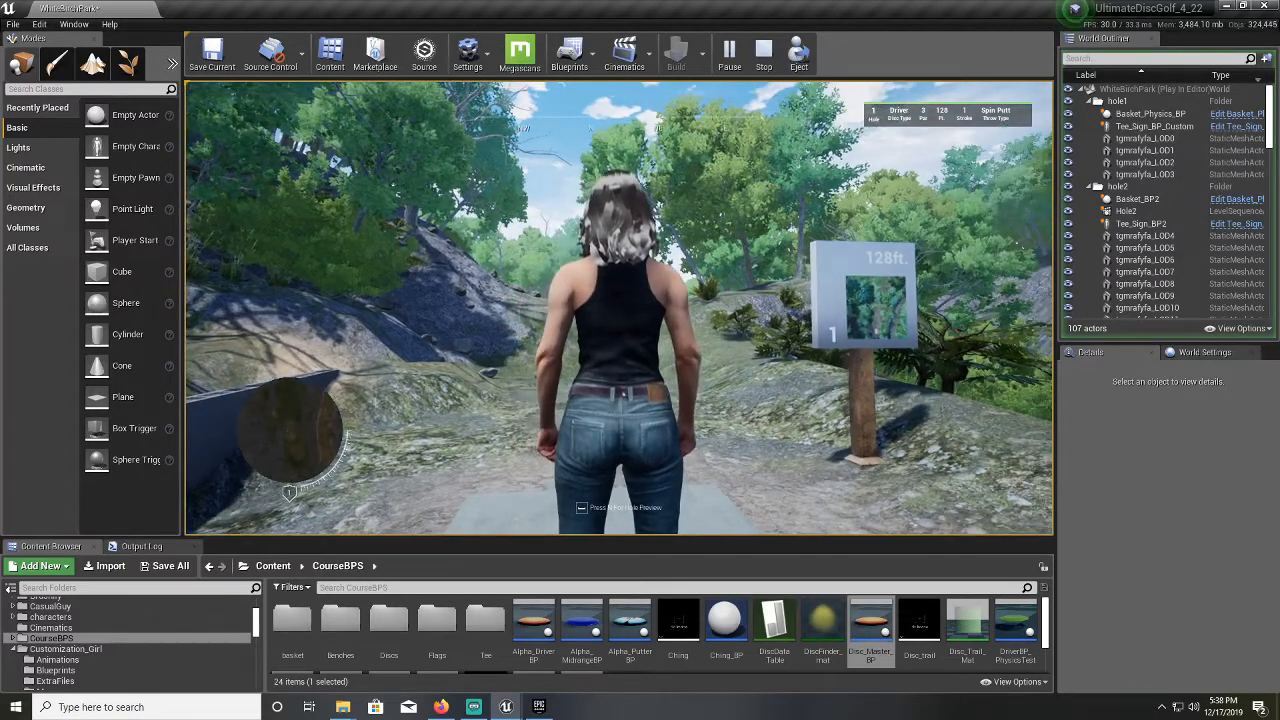
{"action": "key", "text": "3"}
{"action": "key", "text": "space"}
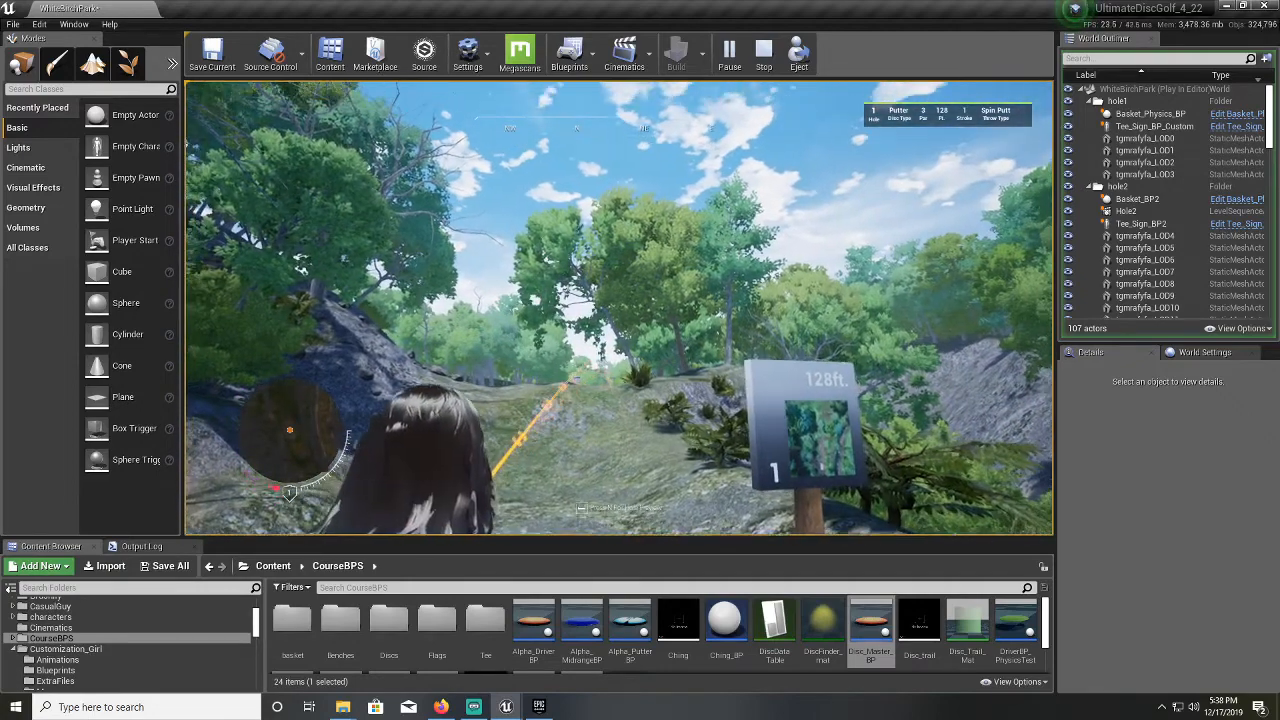
{"action": "key", "text": "space"}
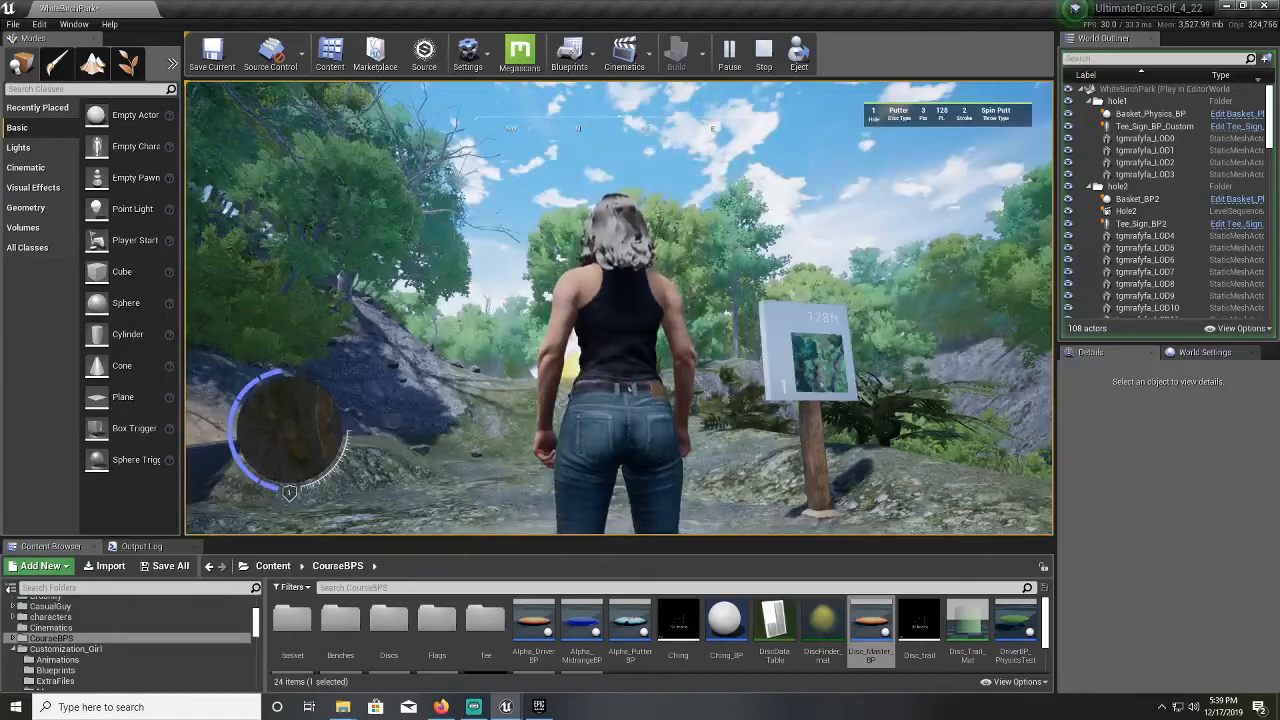
Run up the hole 1 fairway to the thrown Putter disc
{"action": "key", "text": "w"}
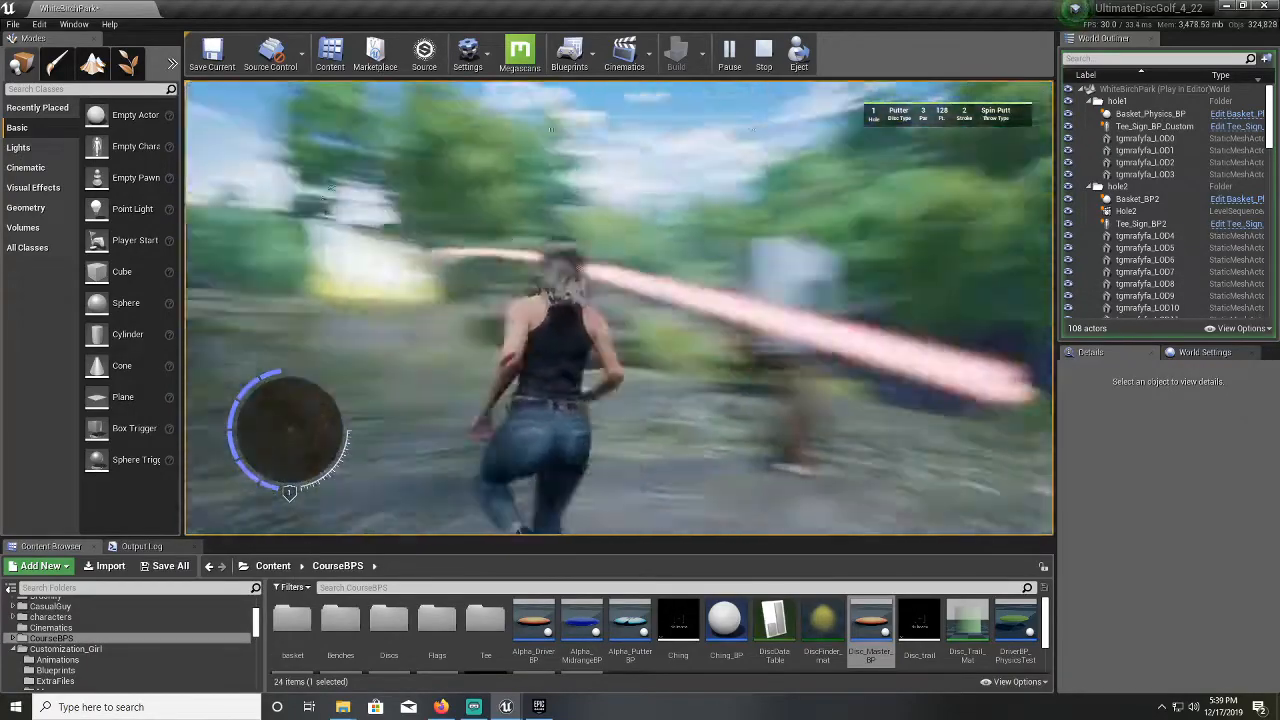
{"action": "key", "text": "w"}
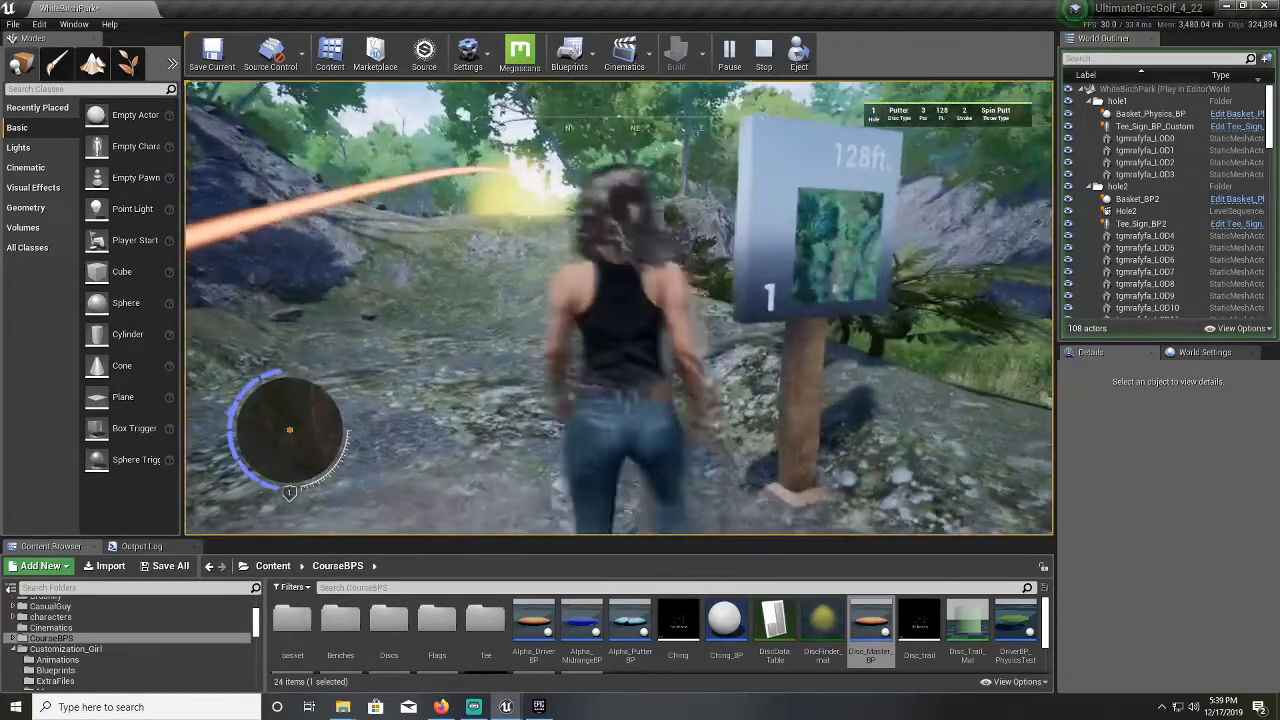
{"action": "key", "text": "w"}
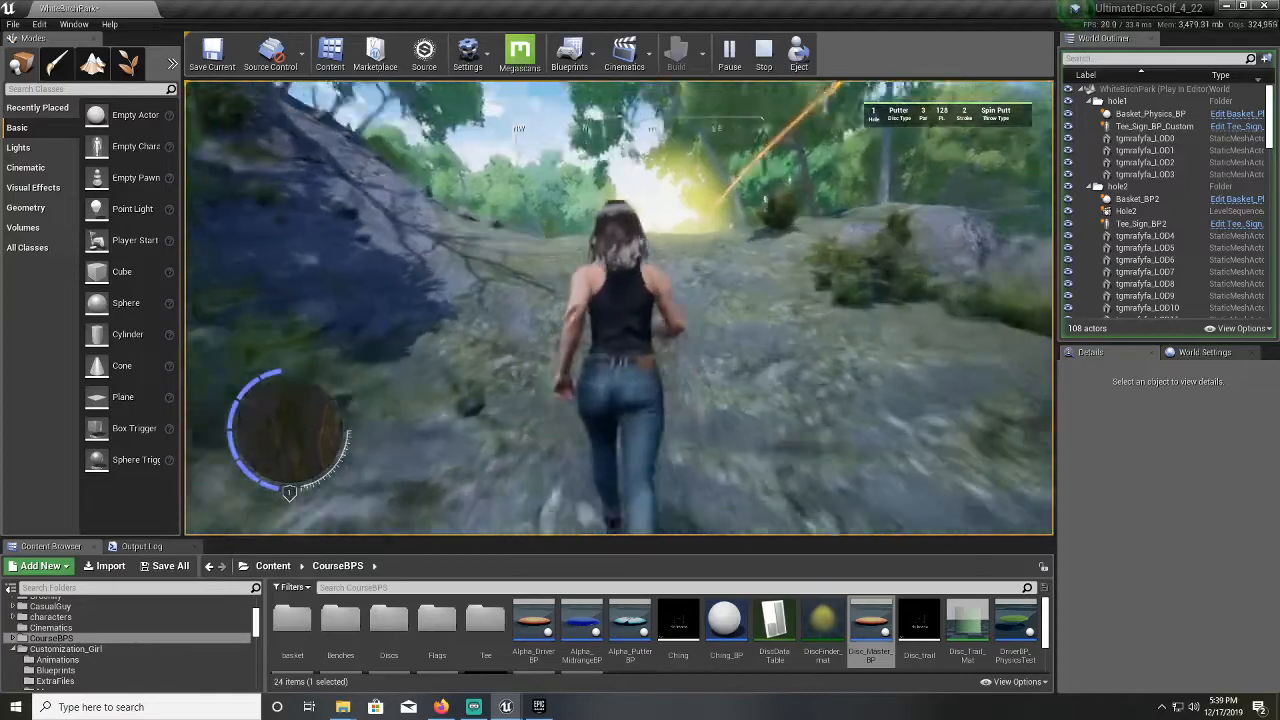
{"action": "key", "text": "w"}
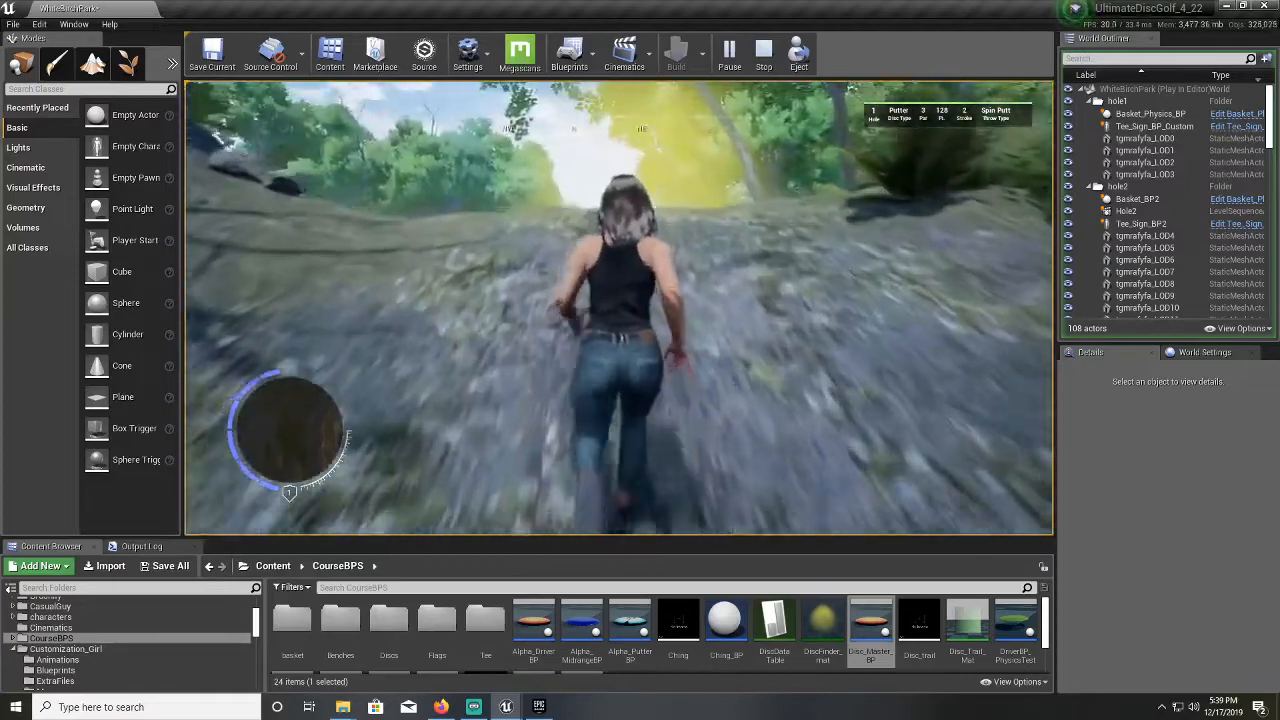
{"action": "key", "text": "d"}
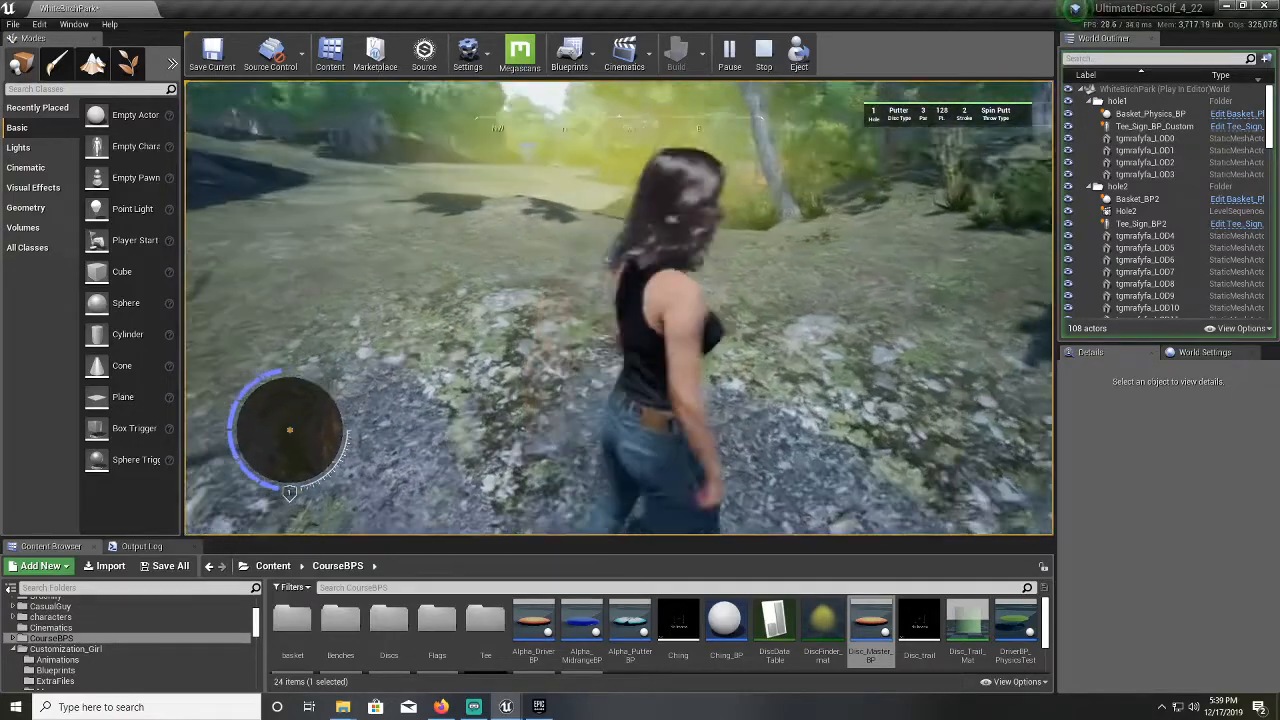
{"action": "key", "text": "w"}
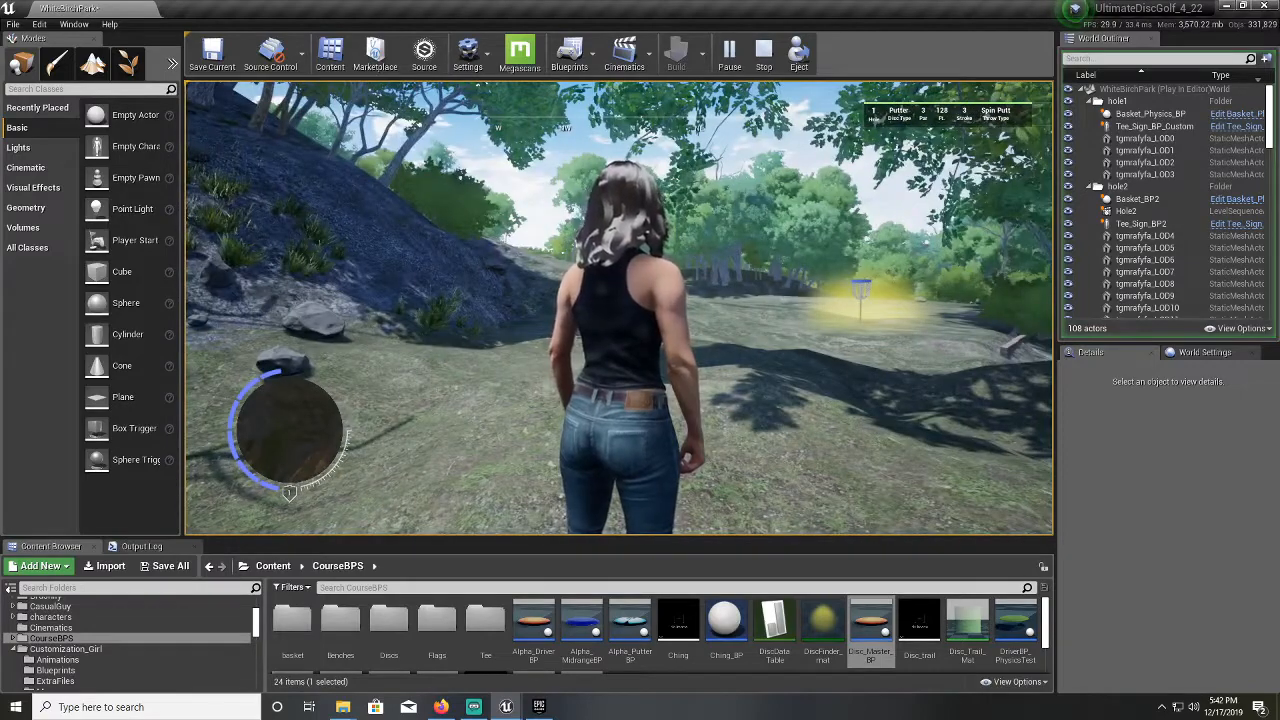
Finish hole 1 with a tap-in at the basket and end the play session
{"action": "key", "text": "w"}
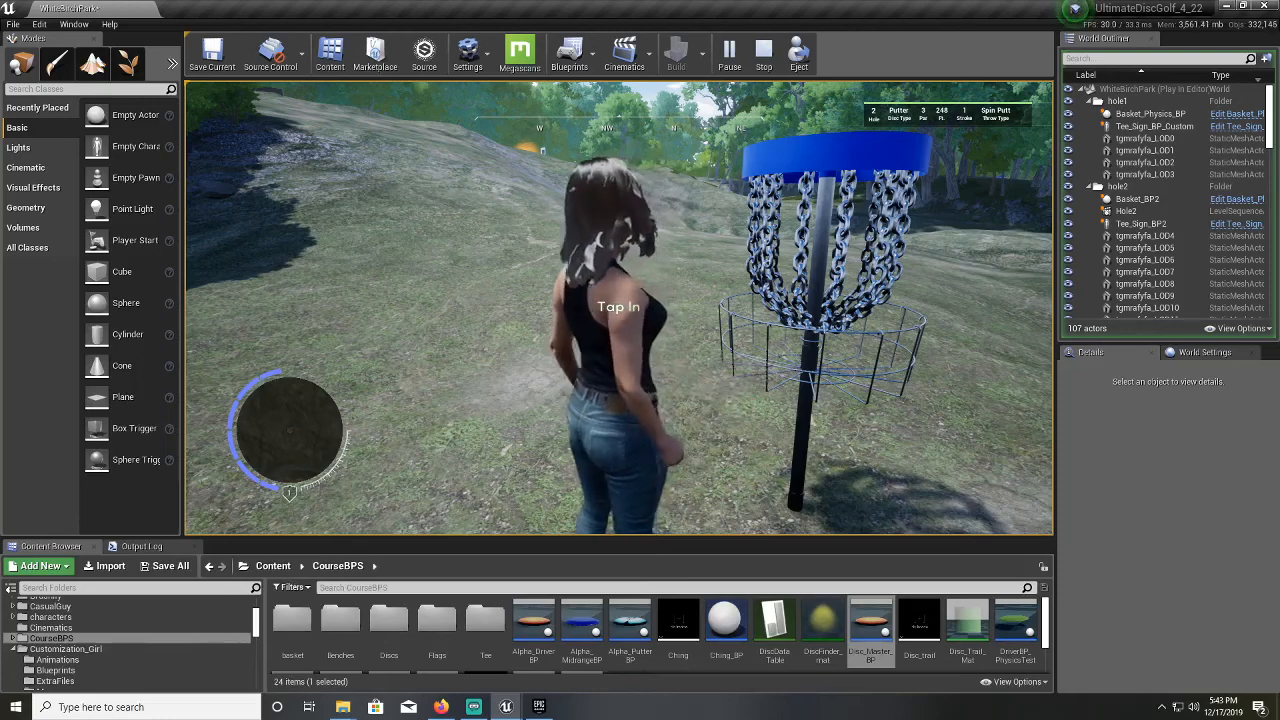
{"action": "key", "text": "a"}
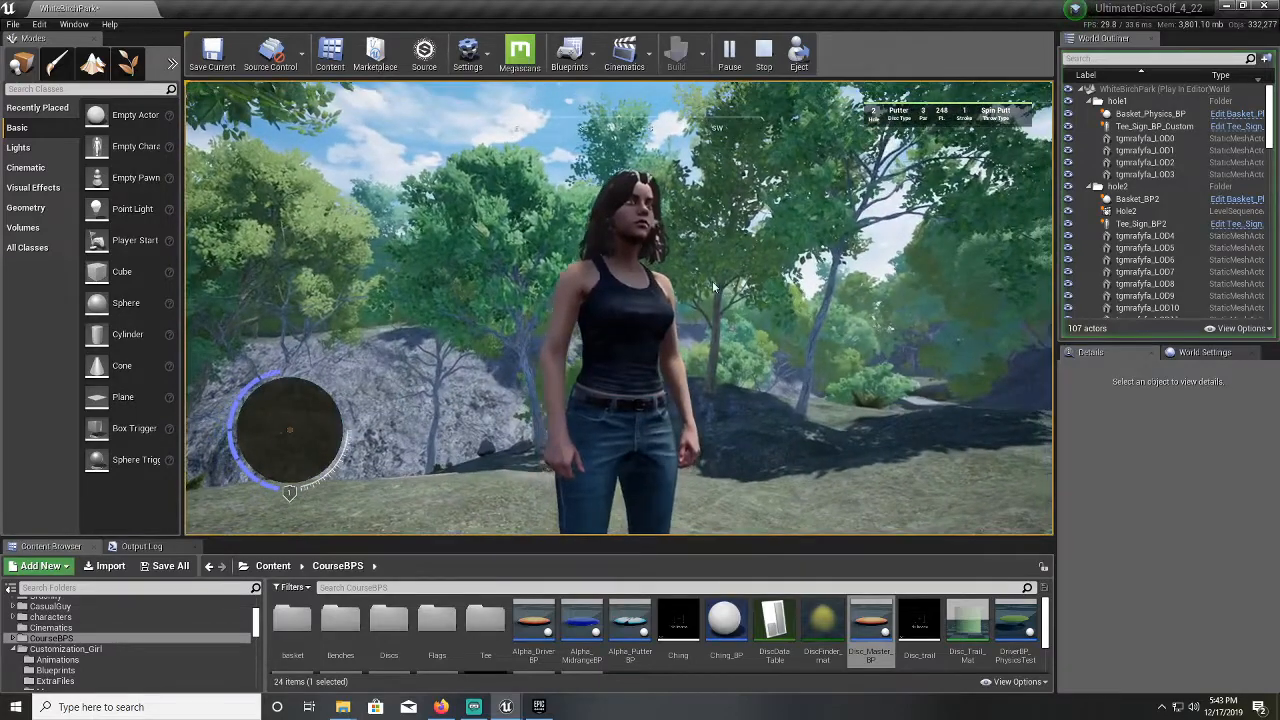
{"action": "key", "text": "Escape"}
{"action": "left_click", "coordinate": [793, 140]}
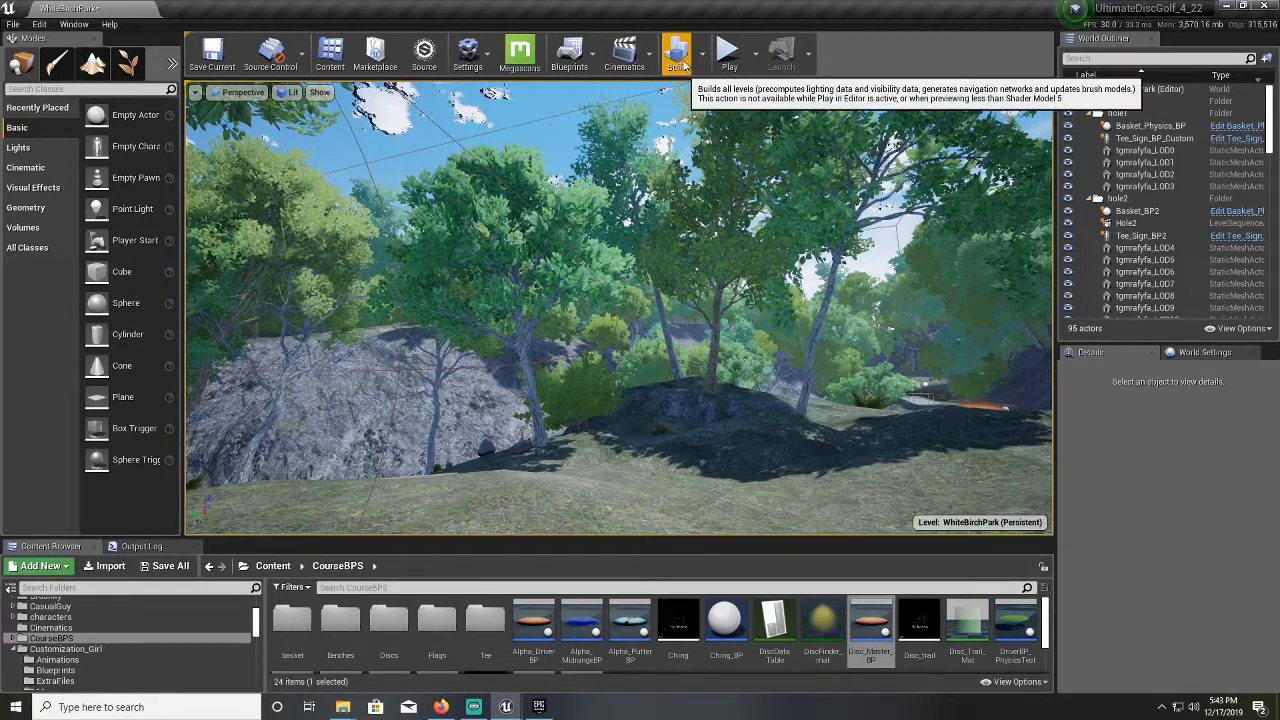
Set all engine scalability groups to Medium quality
{"action": "left_click", "coordinate": [593, 57]}
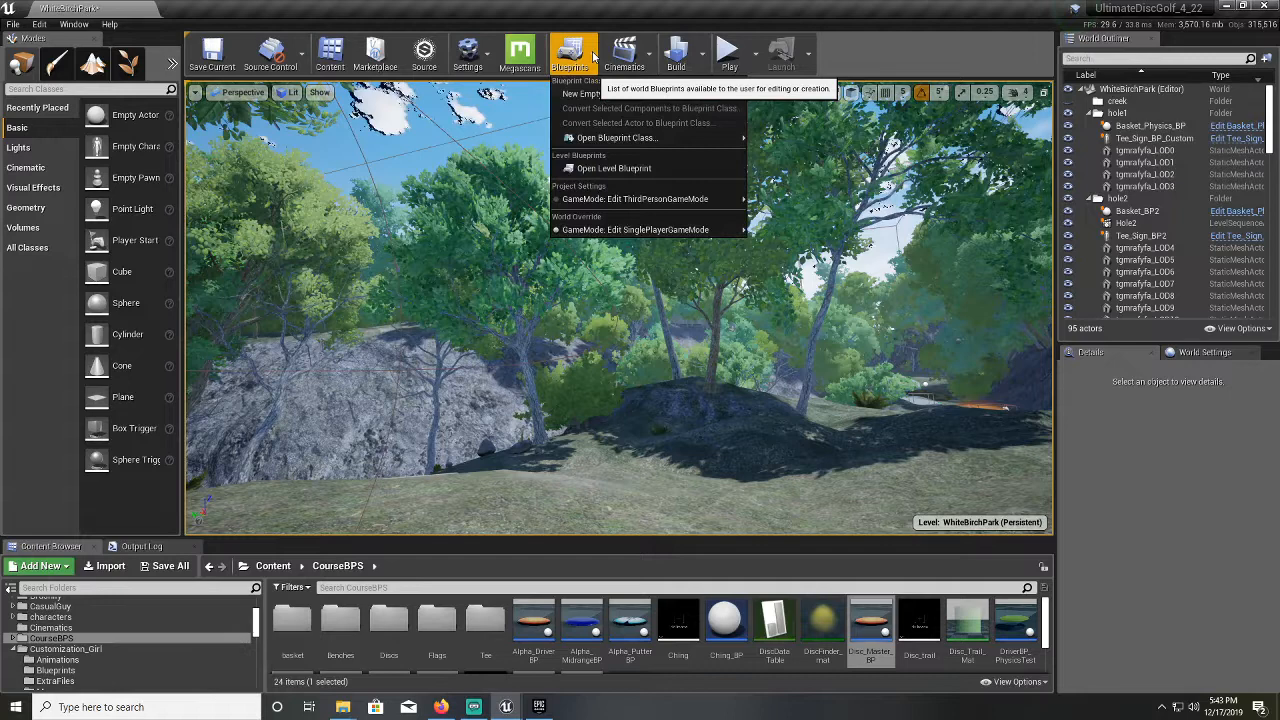
{"action": "left_click", "coordinate": [467, 55]}
{"action": "mouse_move", "coordinate": [580, 243]}
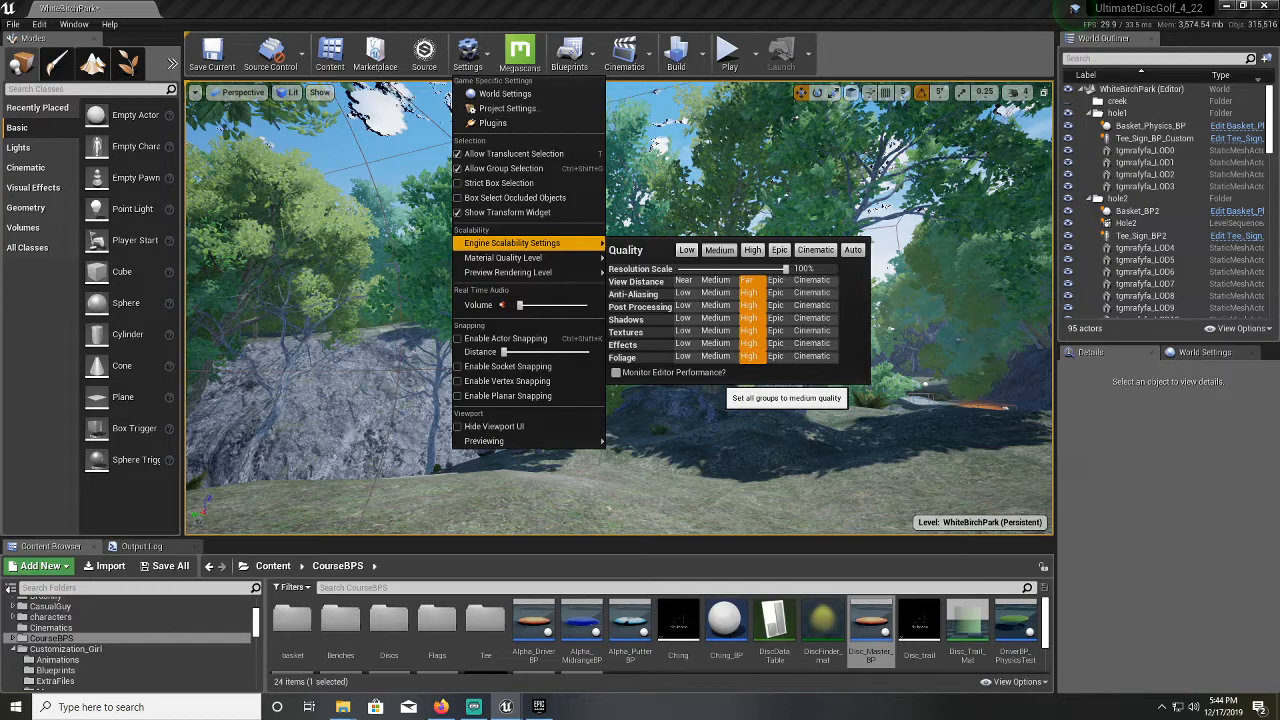
{"action": "left_click", "coordinate": [719, 249]}
{"action": "key", "text": "Escape"}
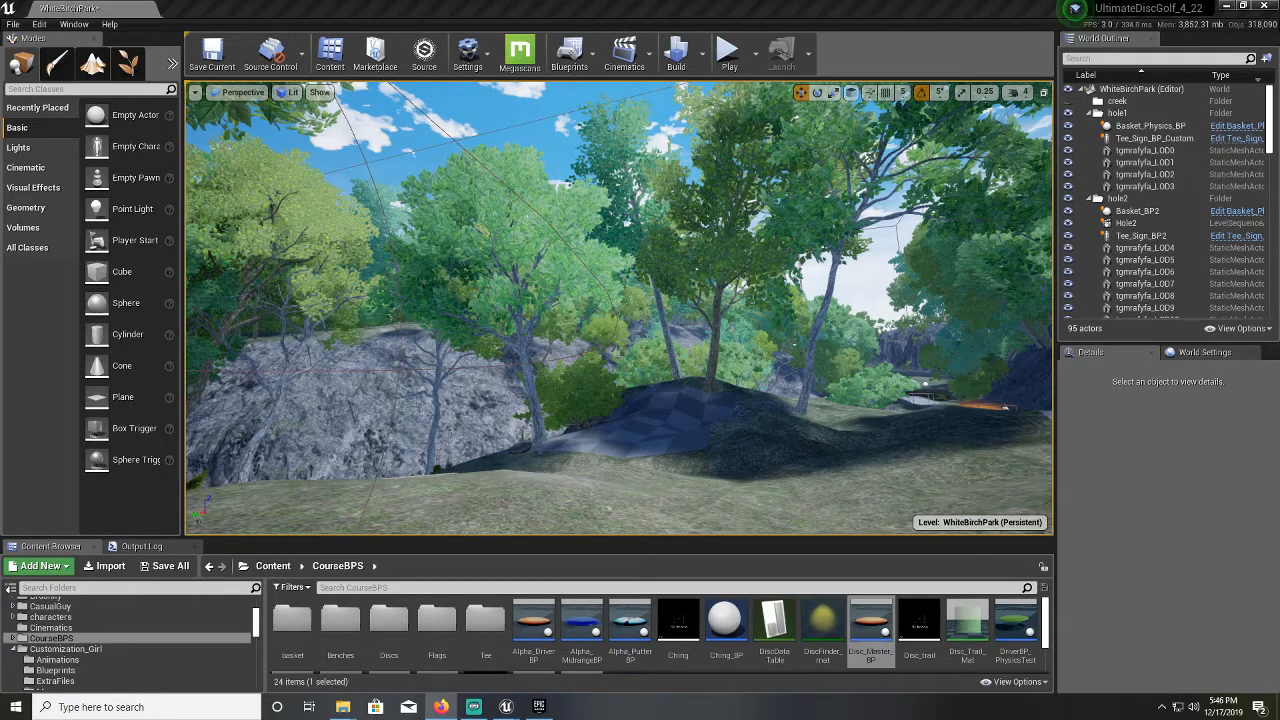
{"action": "left_click_drag", "start_coordinate": [725, 379], "coordinate": [702, 278]}
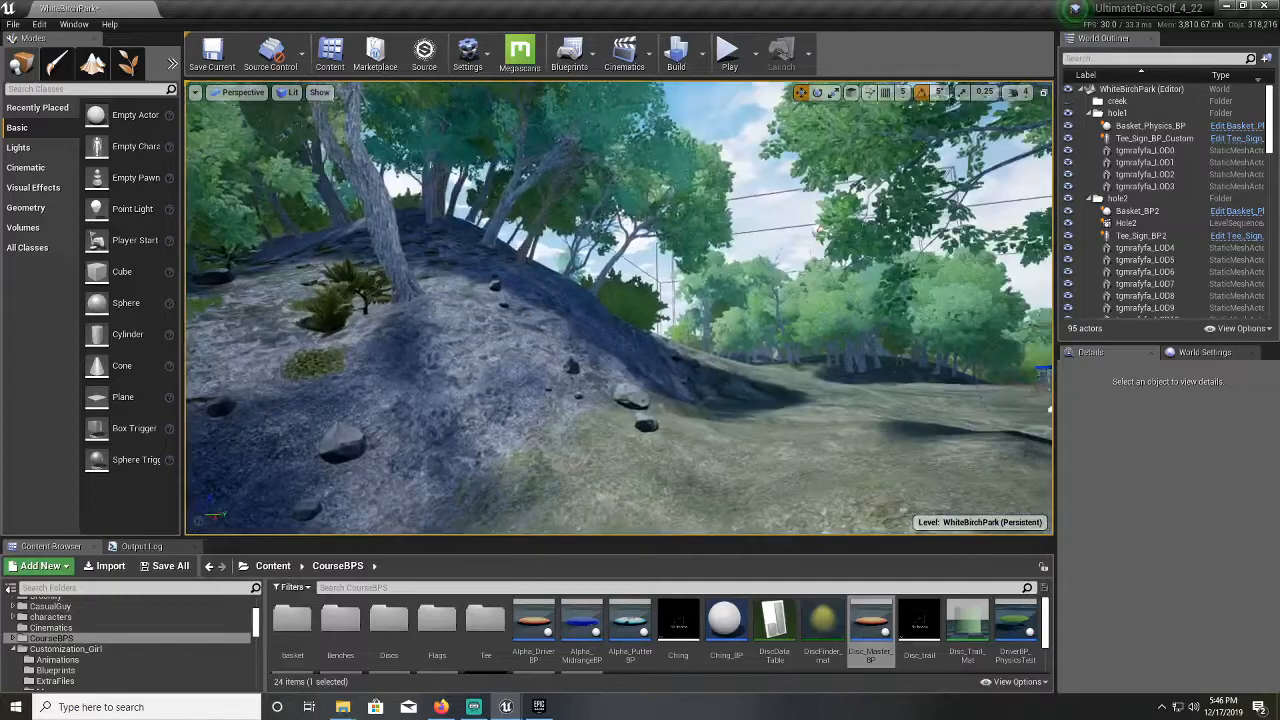
{"action": "left_click_drag", "start_coordinate": [702, 278], "coordinate": [686, 272]}
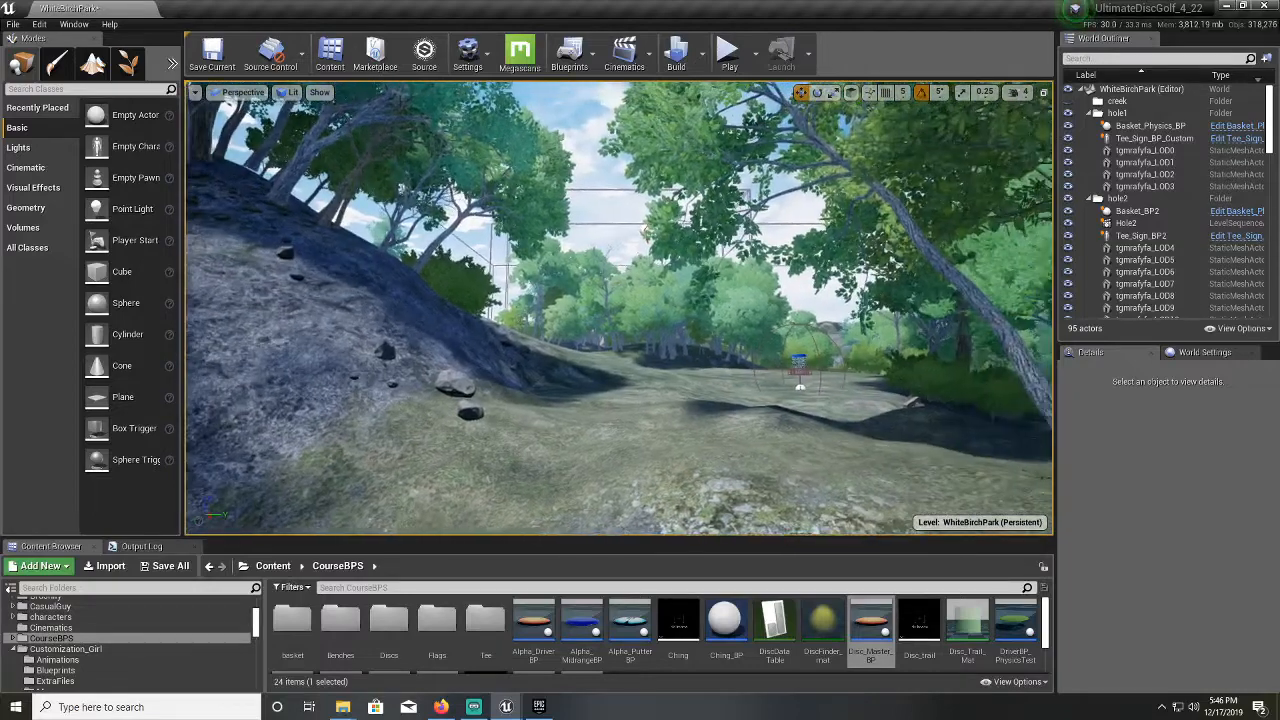
{"action": "right_click_drag", "start_coordinate": [686, 272], "coordinate": [696, 310]}
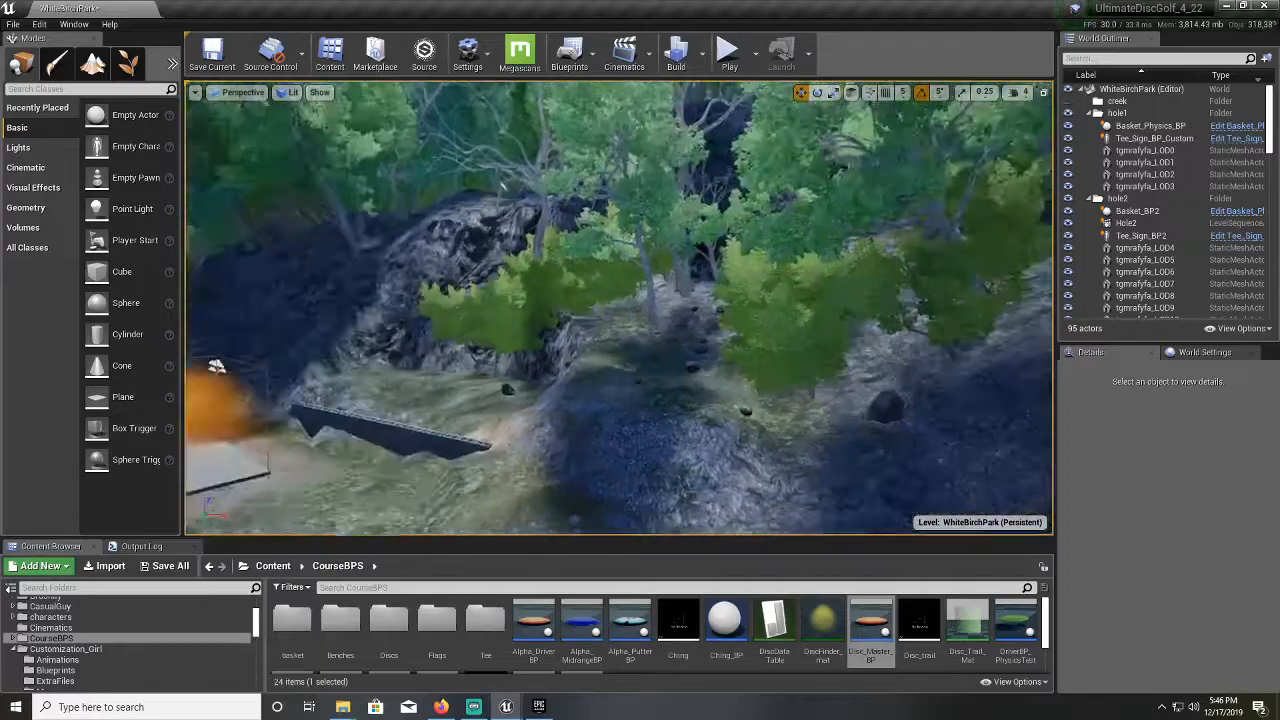
{"action": "right_click_drag", "start_coordinate": [696, 310], "coordinate": [660, 302]}
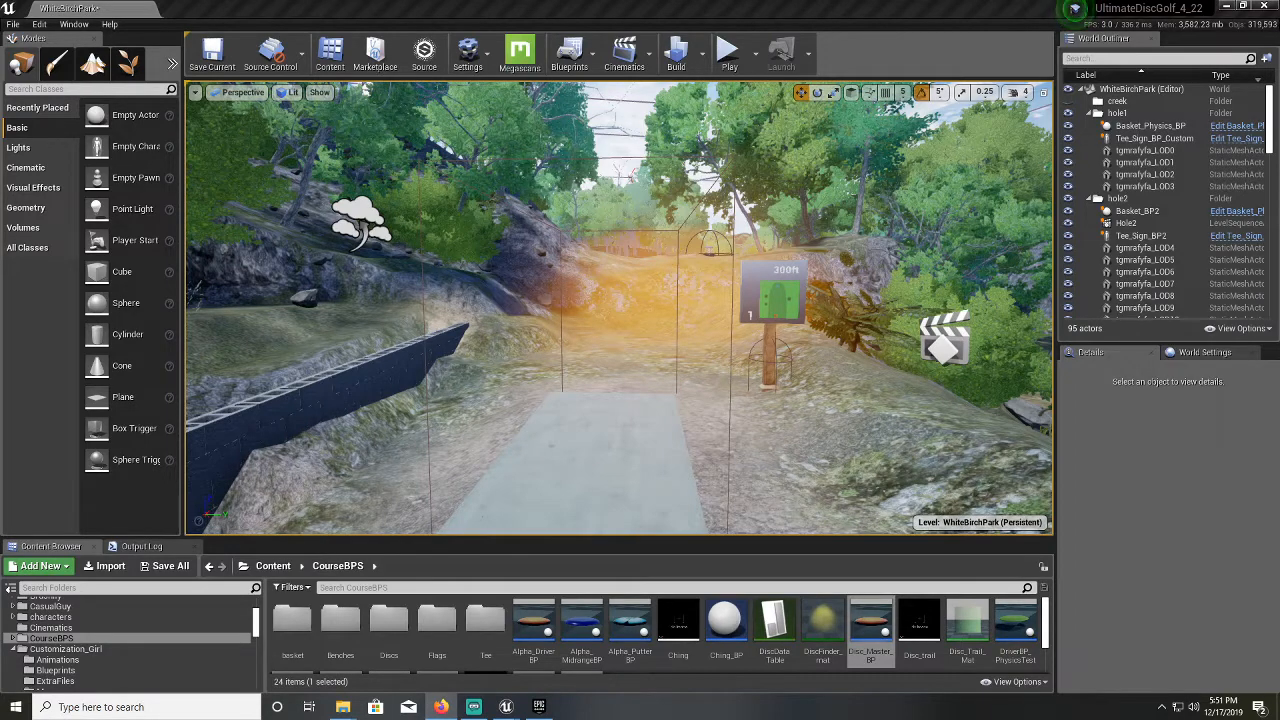
Open the EasyParkCourse level from the EasyPark folder under Levels, saving the modified WhiteBirchPark level
{"action": "scroll", "coordinate": [97, 652], "scroll_direction": "down", "scroll_amount": 2}
{"action": "scroll", "coordinate": [97, 651], "scroll_direction": "down", "scroll_amount": 10}
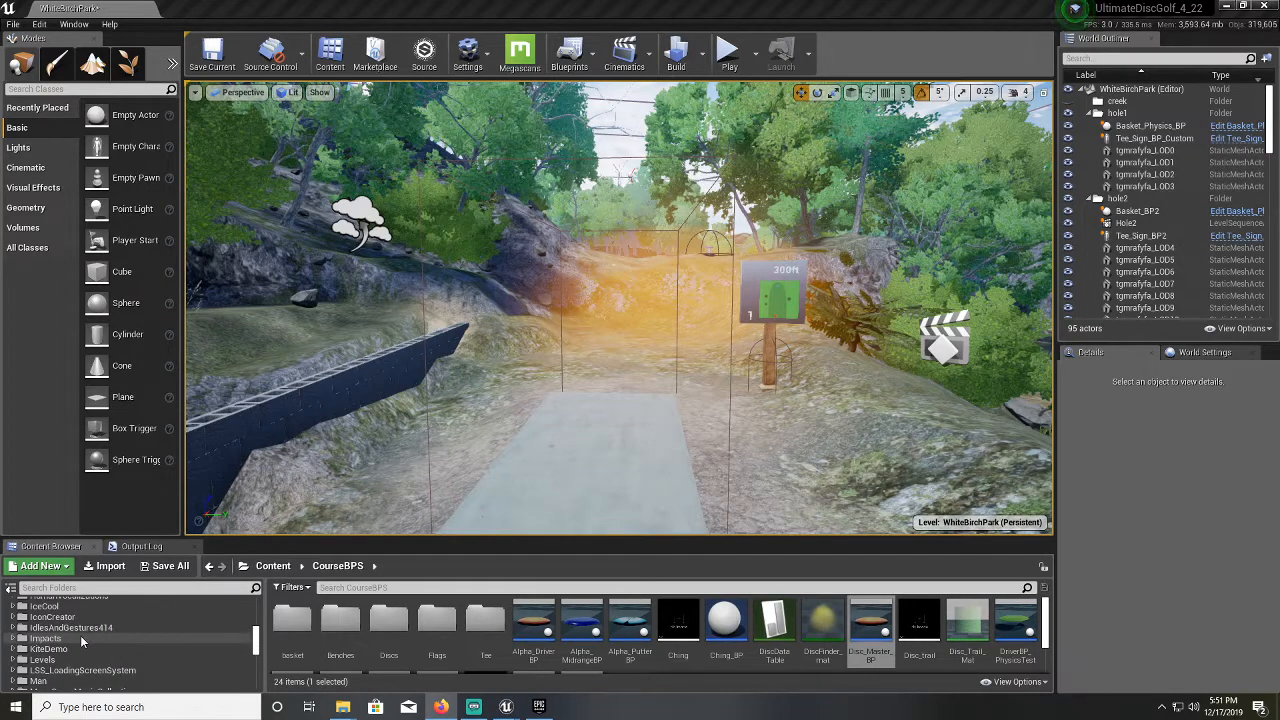
{"action": "scroll", "coordinate": [80, 640], "scroll_direction": "down", "scroll_amount": 2}
{"action": "left_click", "coordinate": [13, 638]}
{"action": "scroll", "coordinate": [14, 639], "scroll_direction": "down", "scroll_amount": 1}
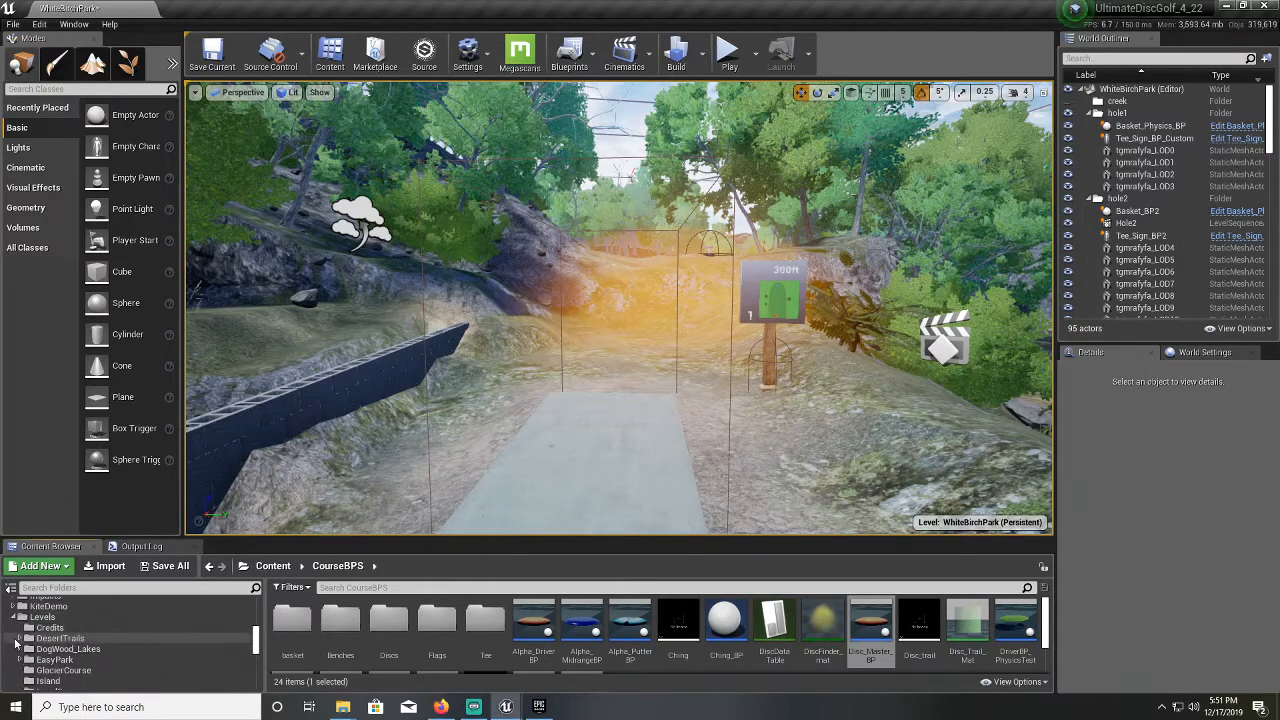
{"action": "scroll", "coordinate": [110, 644], "scroll_direction": "down", "scroll_amount": 1}
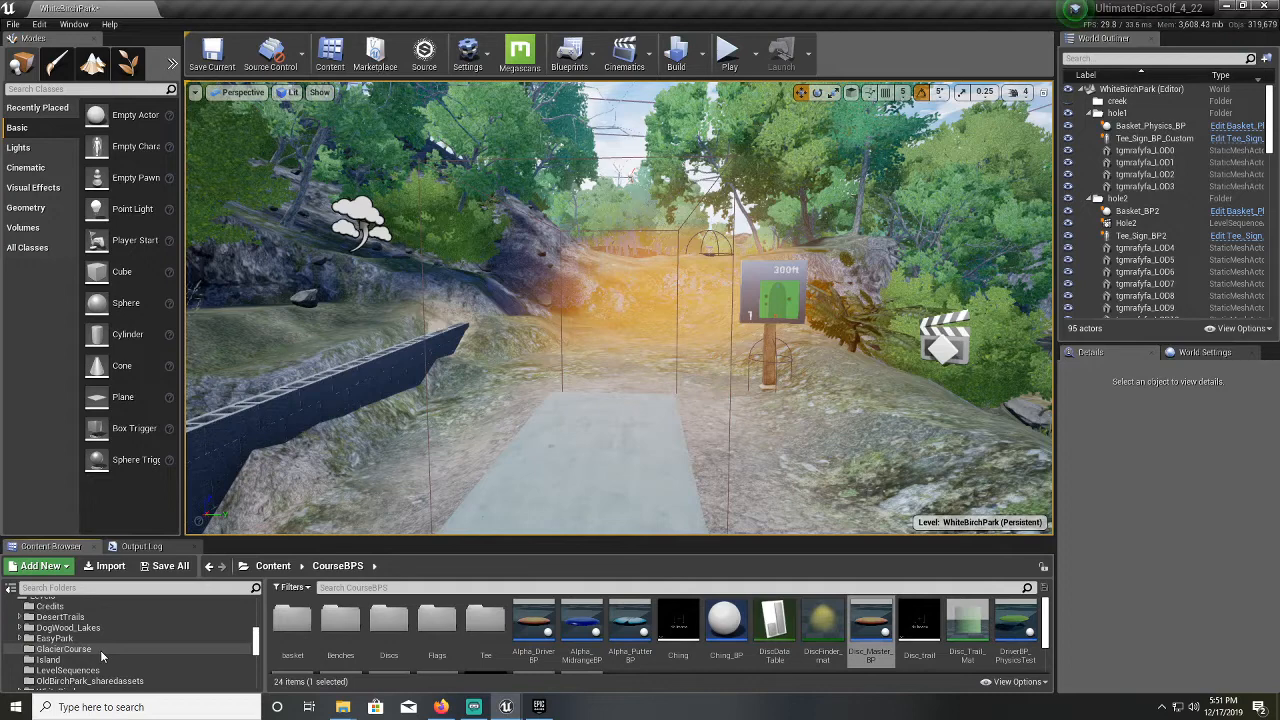
{"action": "scroll", "coordinate": [99, 642], "scroll_direction": "up", "scroll_amount": 2}
{"action": "left_click", "coordinate": [92, 616]}
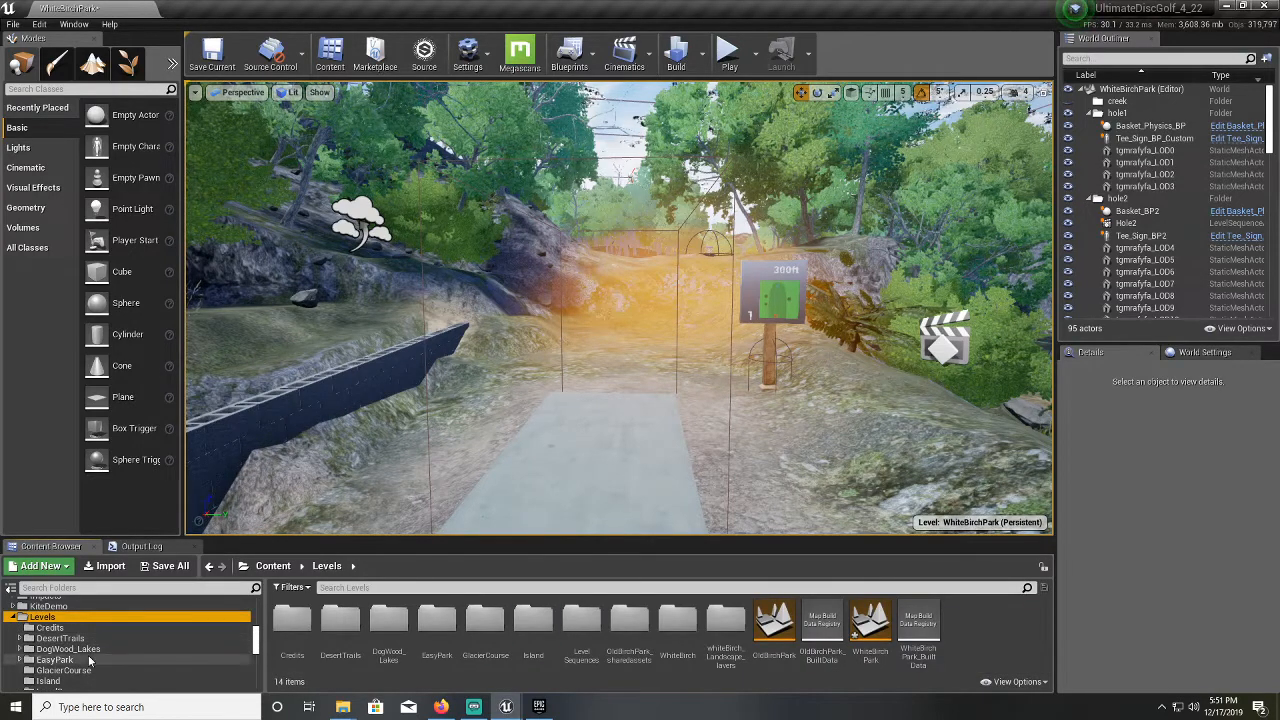
{"action": "left_click", "coordinate": [55, 659]}
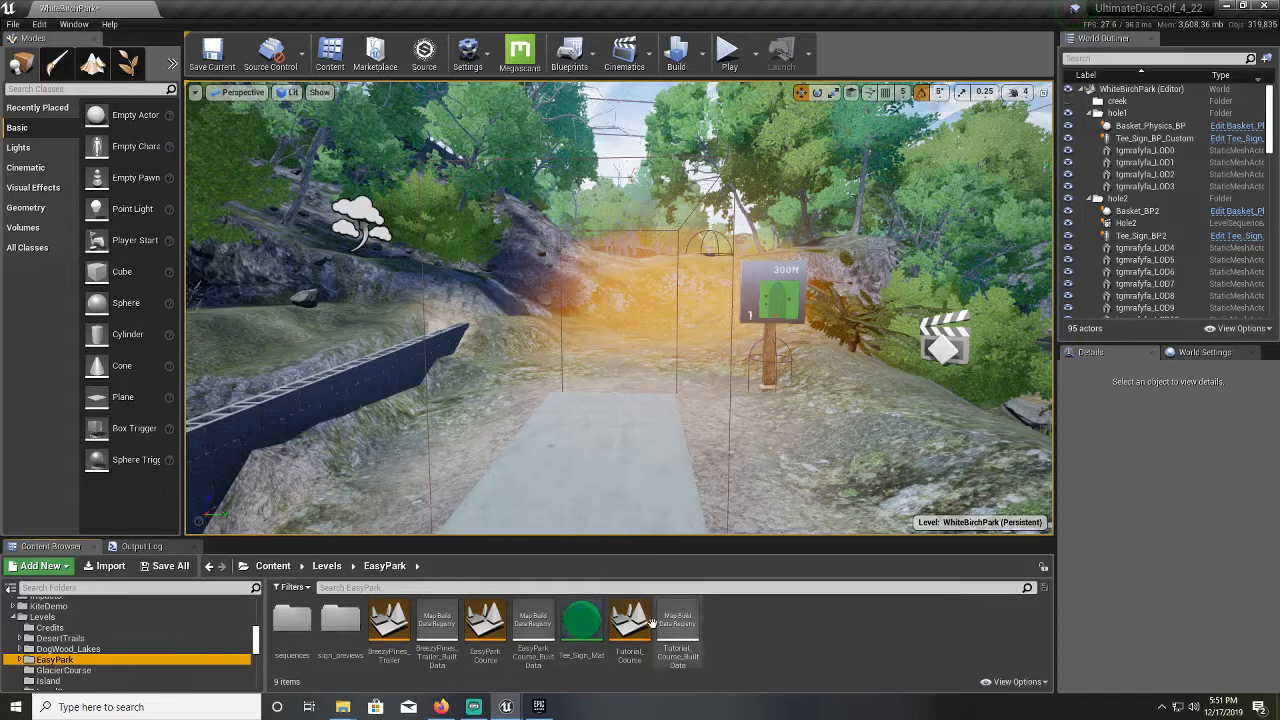
{"action": "double_click", "coordinate": [485, 625]}
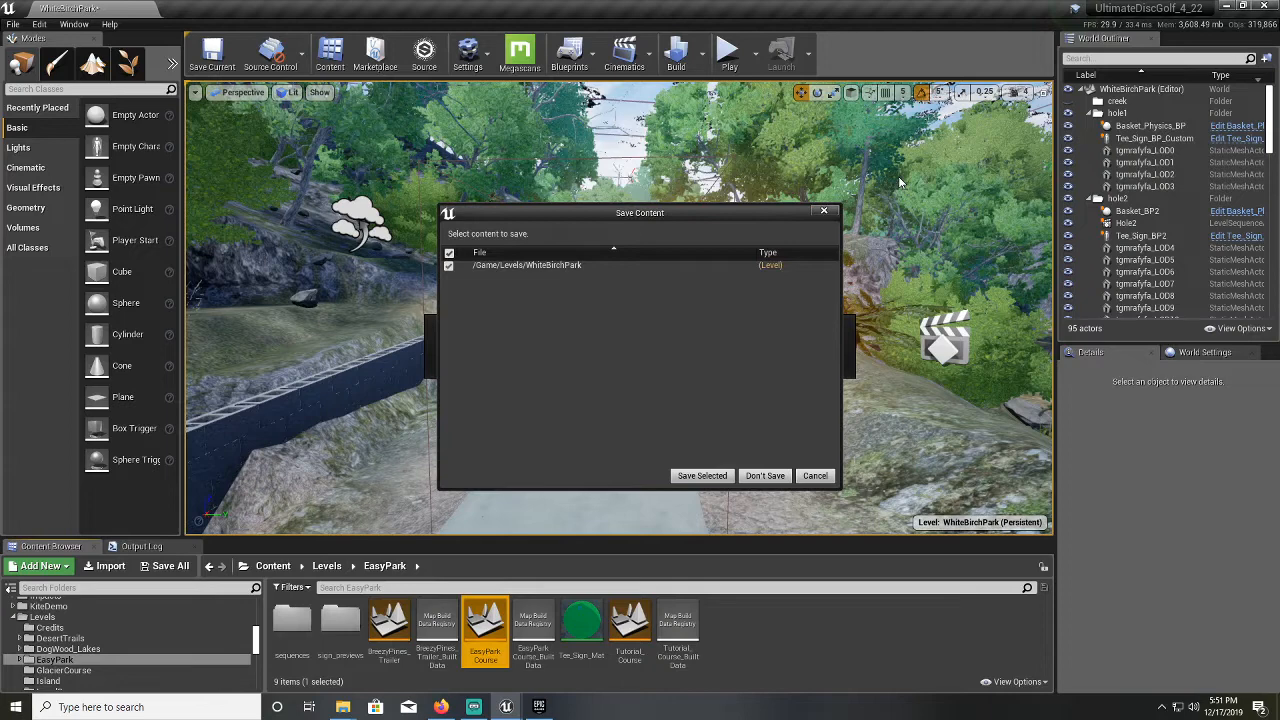
{"action": "left_click", "coordinate": [702, 475]}
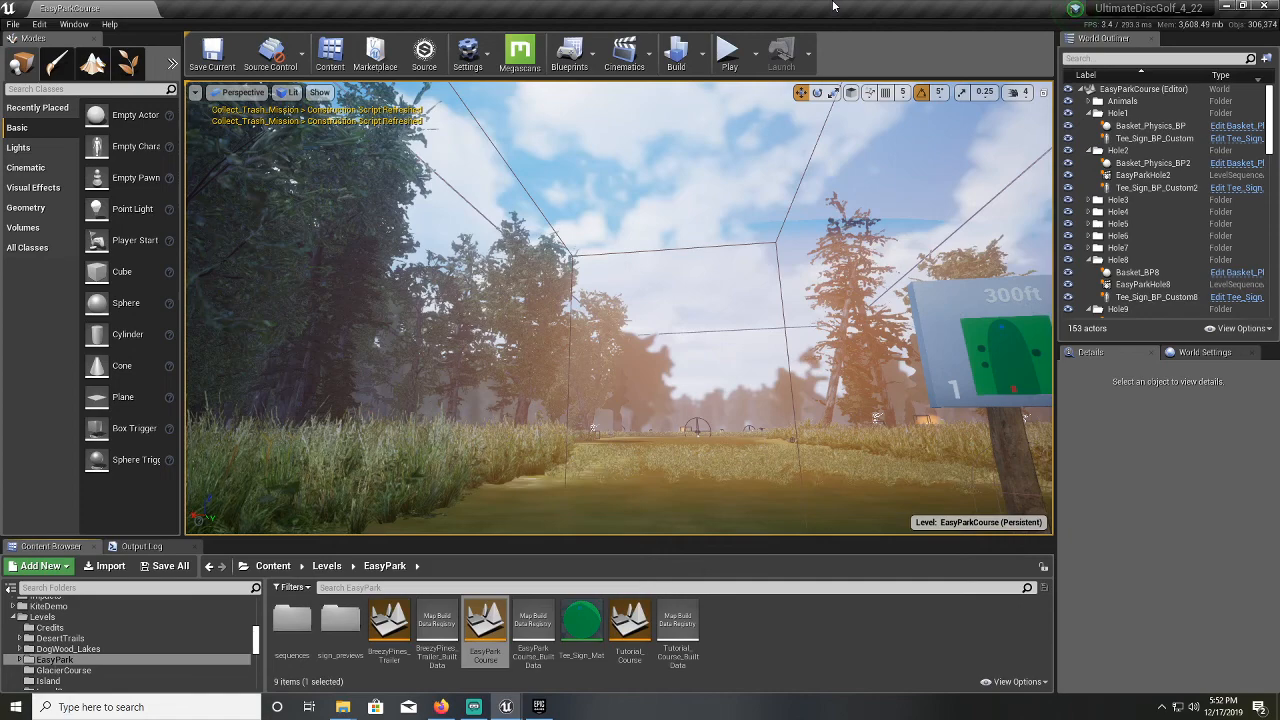
Examine the hole 1 tee area, fairway and surrounding grass of the EasyParkCourse level
{"action": "mouse_move", "coordinate": [895, 272]}
{"action": "right_mouse_down"}
{"action": "mouse_move", "coordinate": [940, 400]}
{"action": "mouse_move", "coordinate": [983, 435]}
{"action": "mouse_move", "coordinate": [1204, 433]}
{"action": "mouse_move", "coordinate": [1030, 437]}
{"action": "mouse_move", "coordinate": [1203, 400]}
{"action": "mouse_move", "coordinate": [1140, 420]}
{"action": "mouse_move", "coordinate": [640, 420]}
{"action": "mouse_move", "coordinate": [600, 460]}
{"action": "mouse_move", "coordinate": [730, 505]}
{"action": "mouse_move", "coordinate": [600, 440]}
{"action": "mouse_move", "coordinate": [605, 430]}
{"action": "mouse_move", "coordinate": [575, 515]}
{"action": "mouse_move", "coordinate": [560, 470]}
{"action": "mouse_move", "coordinate": [520, 465]}
{"action": "mouse_move", "coordinate": [565, 482]}
{"action": "mouse_move", "coordinate": [600, 472]}
{"action": "right_mouse_up"}
{"action": "key", "text": "w"}
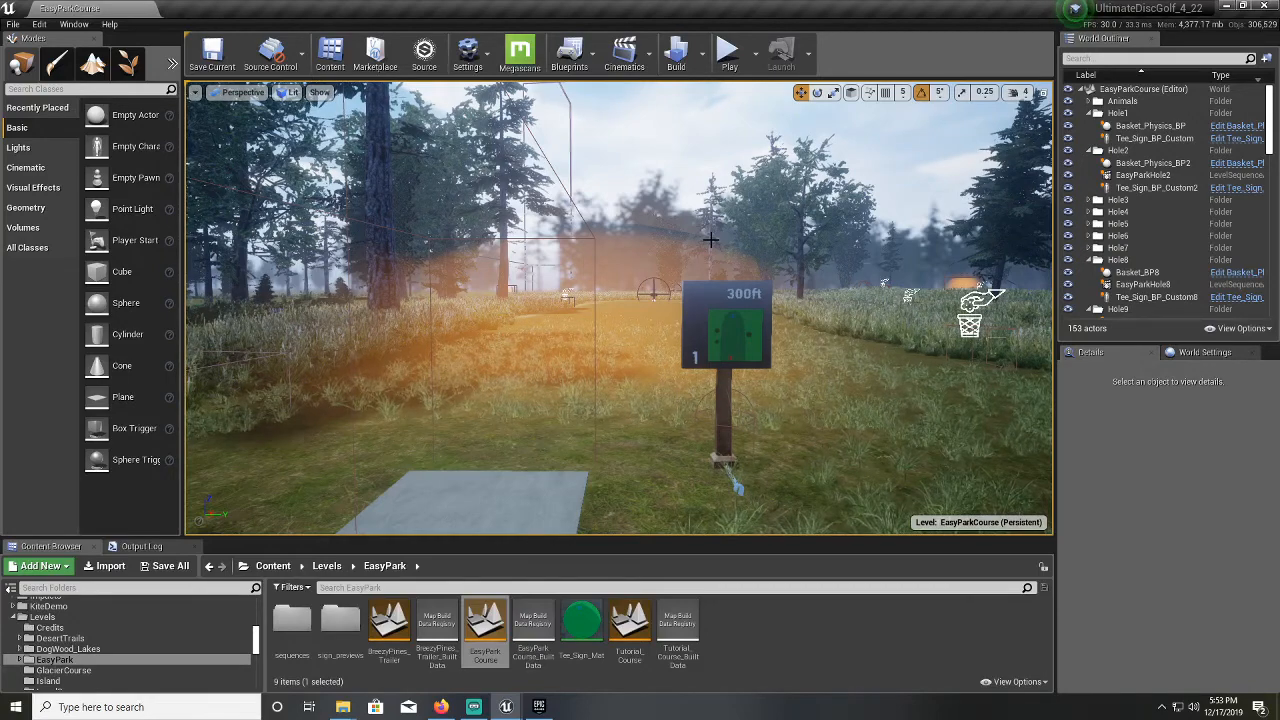
{"action": "right_click_drag", "start_coordinate": [710, 240], "coordinate": [694, 265]}
{"action": "key", "text": "w"}
{"action": "key", "text": "w"}
{"action": "key", "text": "w"}
{"action": "key", "text": "w"}
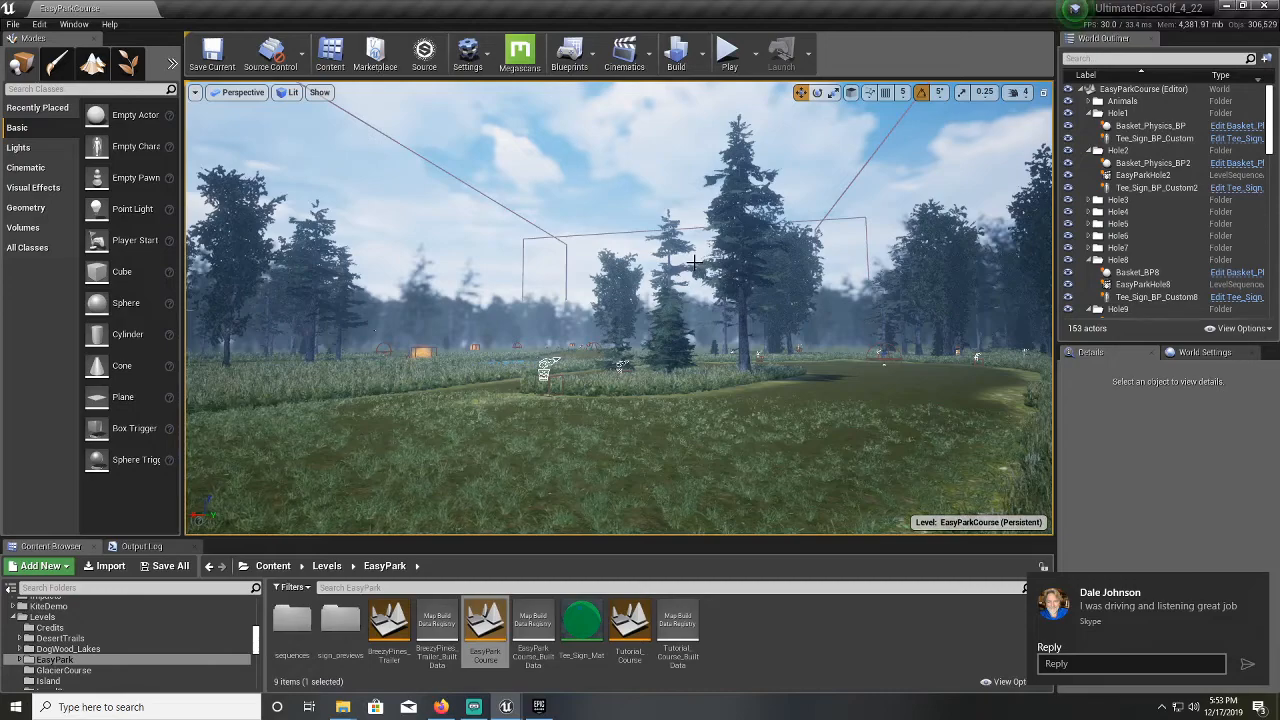
{"action": "right_click_drag", "start_coordinate": [694, 262], "coordinate": [900, 290]}
{"action": "right_click_drag", "start_coordinate": [618, 307], "coordinate": [706, 306]}
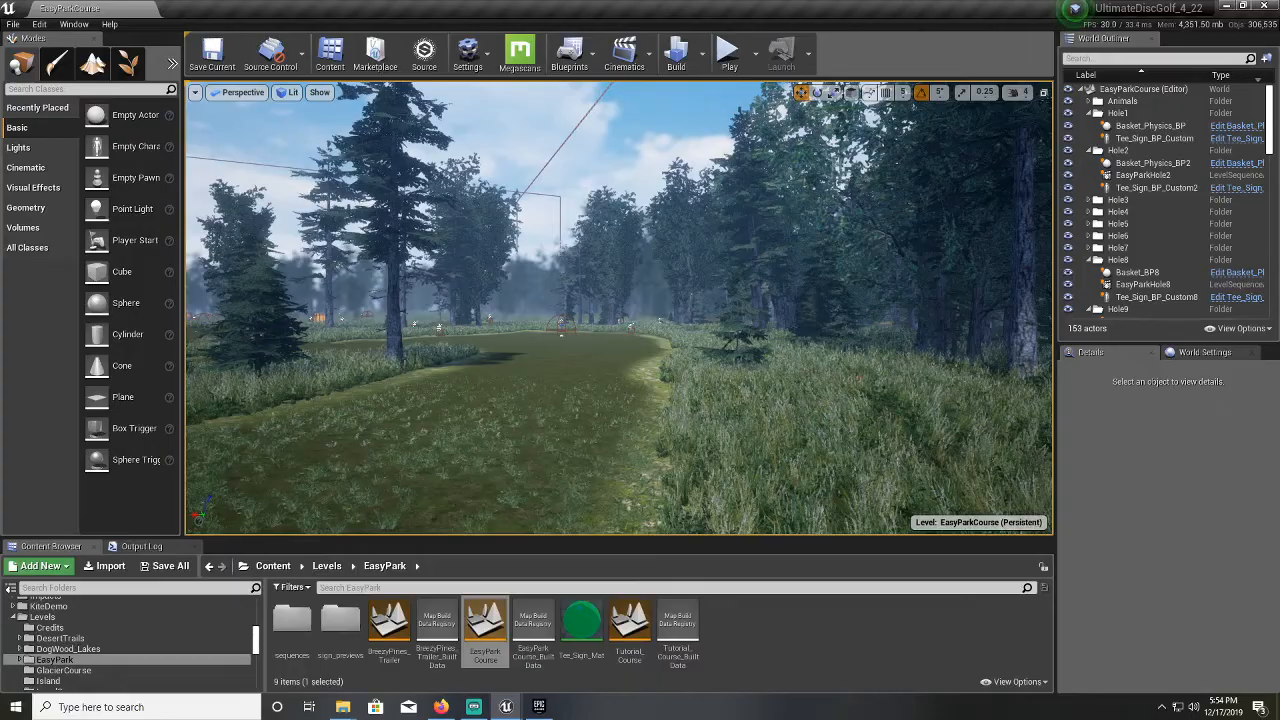
{"action": "right_click_drag", "start_coordinate": [774, 344], "coordinate": [824, 341]}
{"action": "key", "text": "w"}
{"action": "key", "text": "w"}
{"action": "key", "text": "w"}
{"action": "key", "text": "a"}
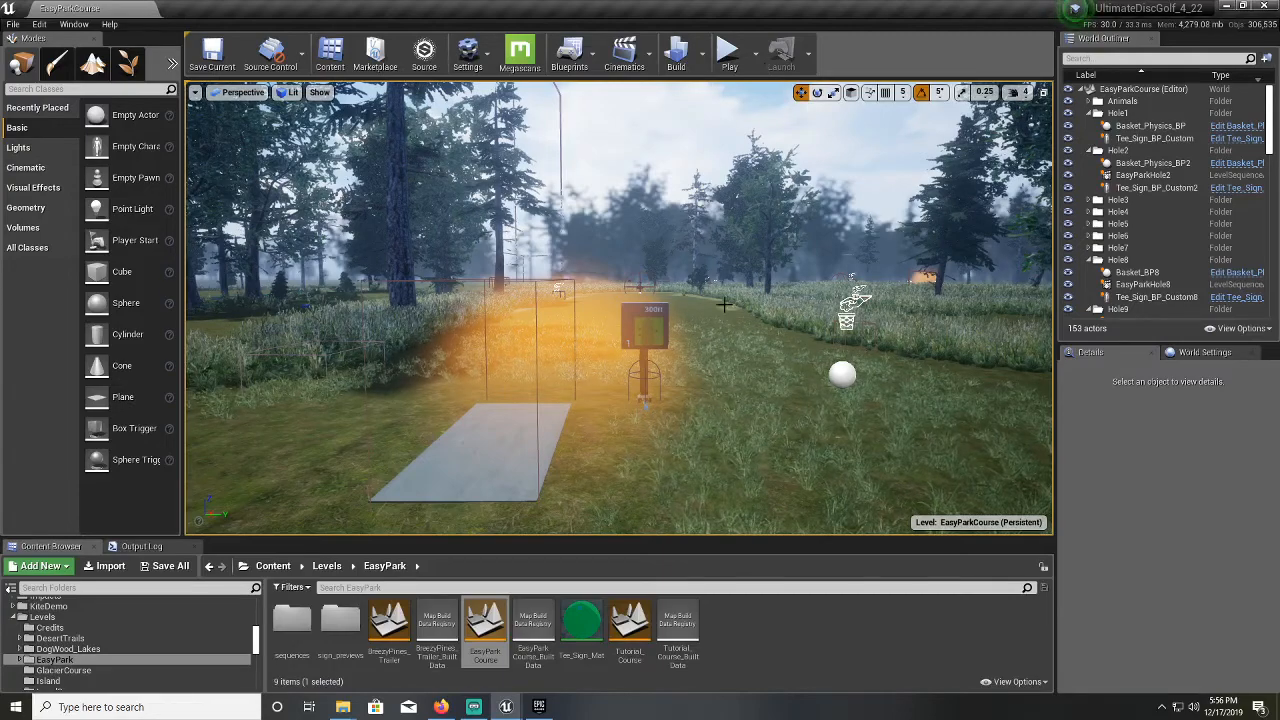
Switch to foliage painting at the tall grass beside the hole 1 fairway and enlarge the foliage settings and mesh list
{"action": "key", "text": "w"}
{"action": "right_click_drag", "start_coordinate": [723, 303], "coordinate": [721, 371]}
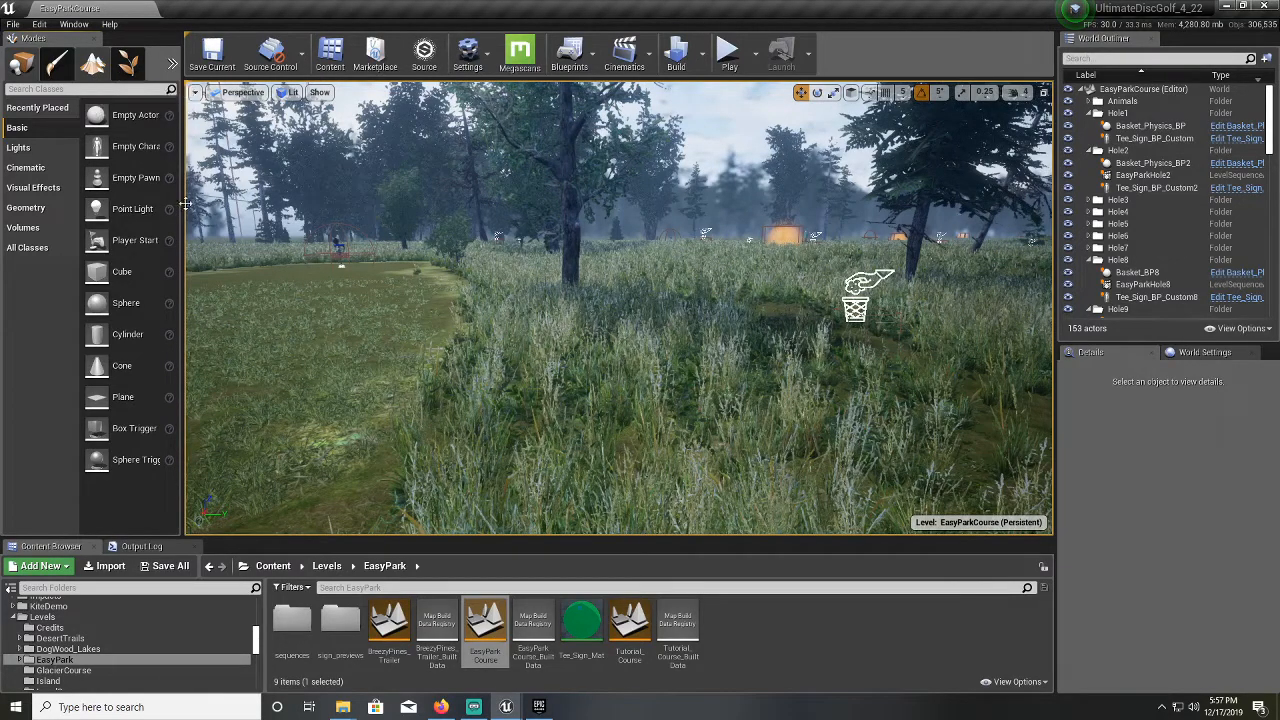
{"action": "left_click", "coordinate": [92, 64]}
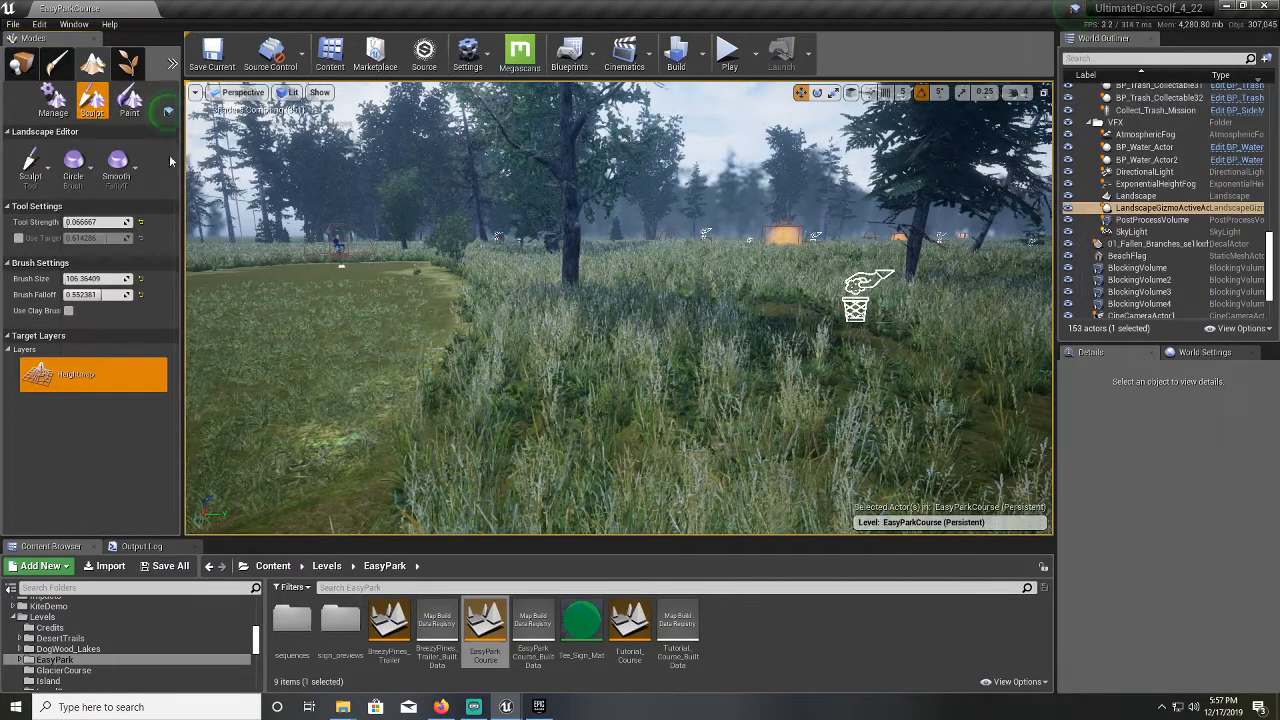
{"action": "left_click", "coordinate": [127, 66]}
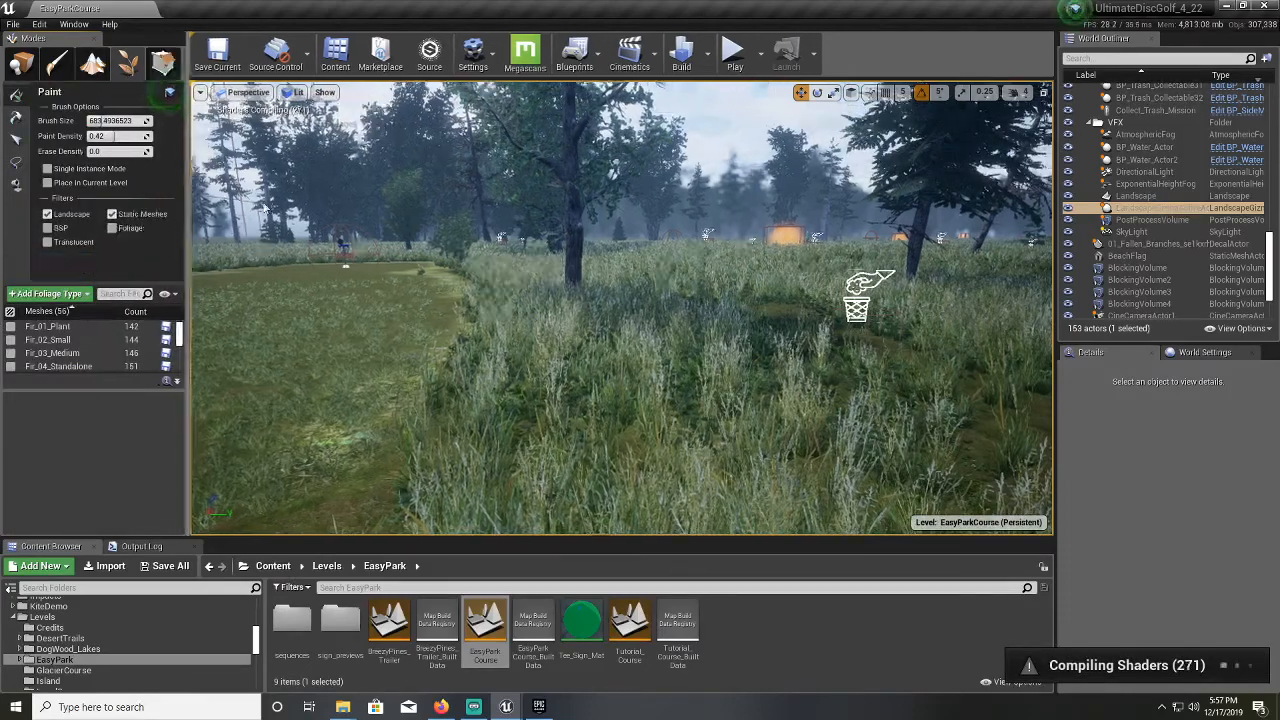
{"action": "left_click_drag", "start_coordinate": [181, 196], "coordinate": [320, 204]}
{"action": "left_click_drag", "start_coordinate": [200, 355], "coordinate": [205, 478]}
Activate the foliage meshes SM_grass_bush_simple_01 through SM_grass_bush_simple_05 for the foliage brush
{"action": "scroll", "coordinate": [120, 378], "scroll_direction": "down", "scroll_amount": 1}
{"action": "scroll", "coordinate": [120, 379], "scroll_direction": "down", "scroll_amount": 5}
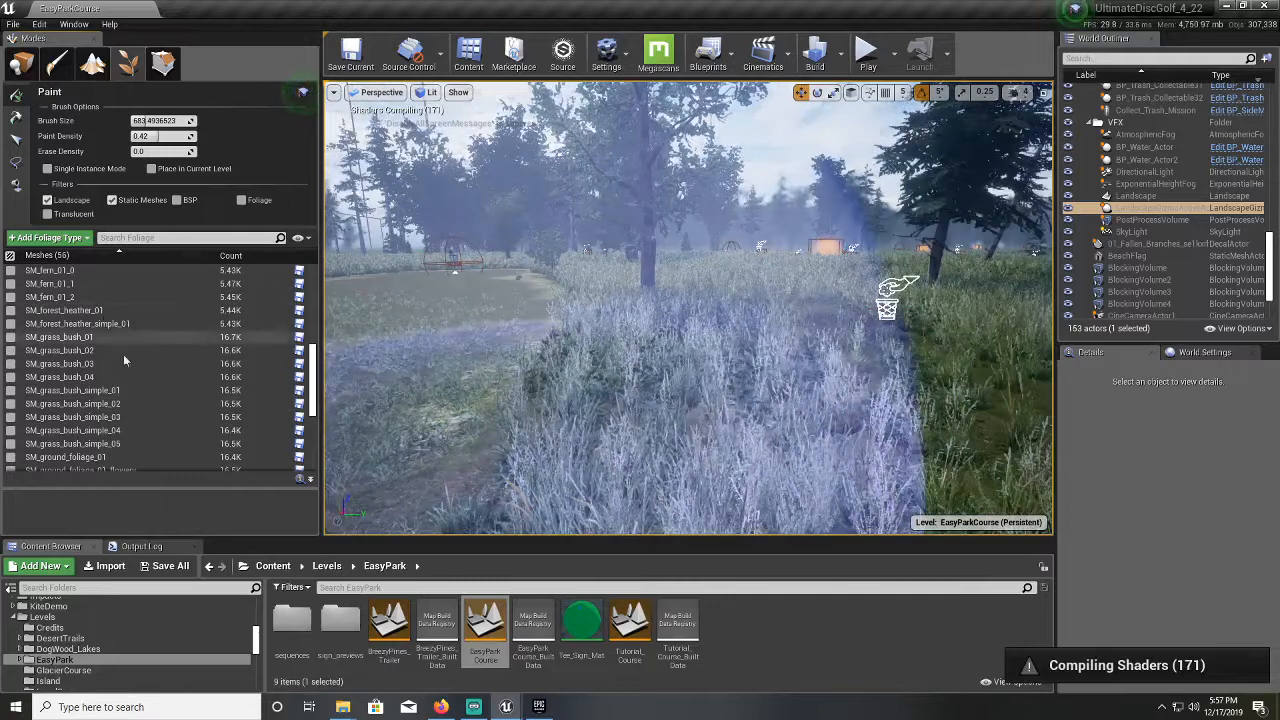
{"action": "scroll", "coordinate": [90, 328], "scroll_direction": "down", "scroll_amount": 3}
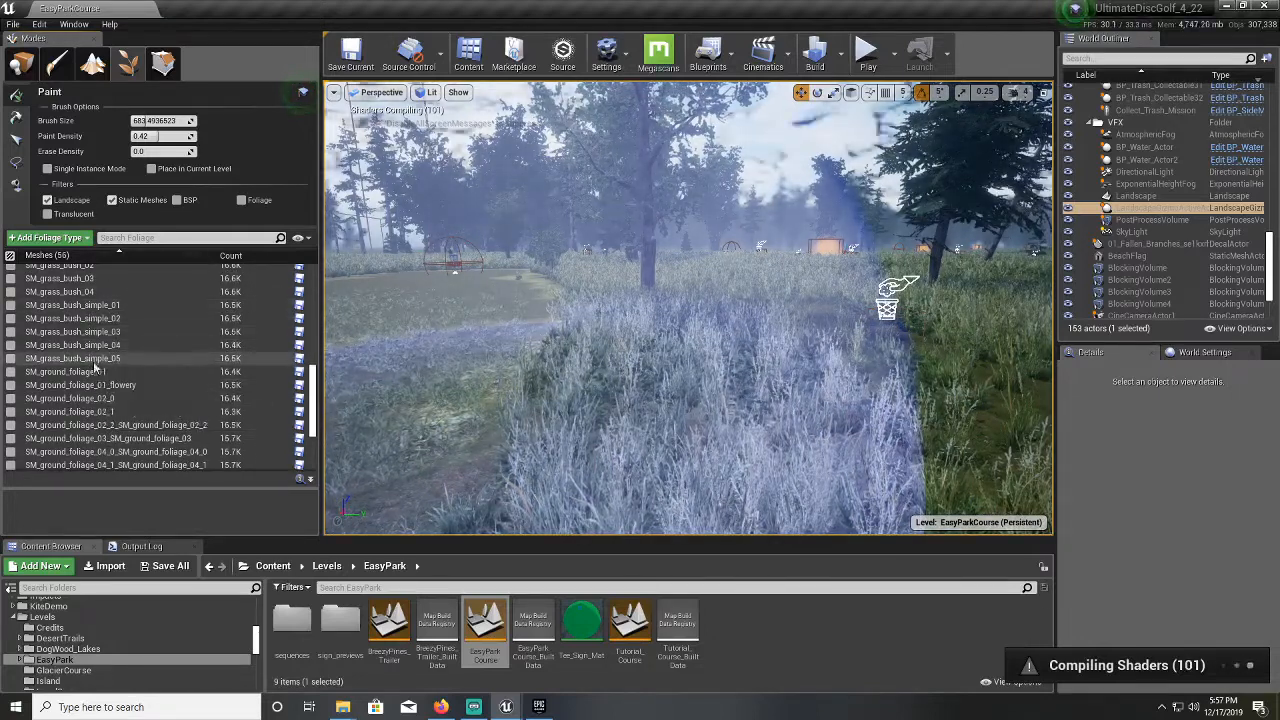
{"action": "left_click", "coordinate": [10, 358]}
{"action": "left_click", "coordinate": [10, 345]}
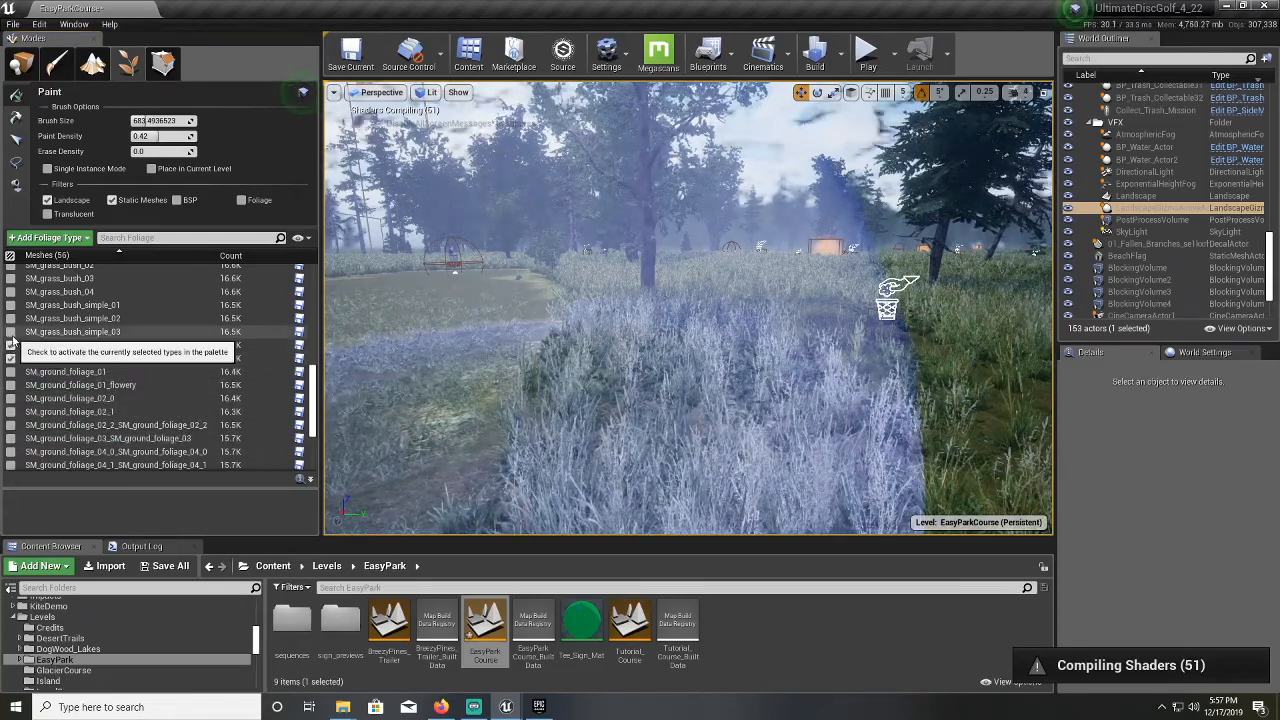
{"action": "left_click", "coordinate": [10, 331]}
{"action": "left_click", "coordinate": [10, 318]}
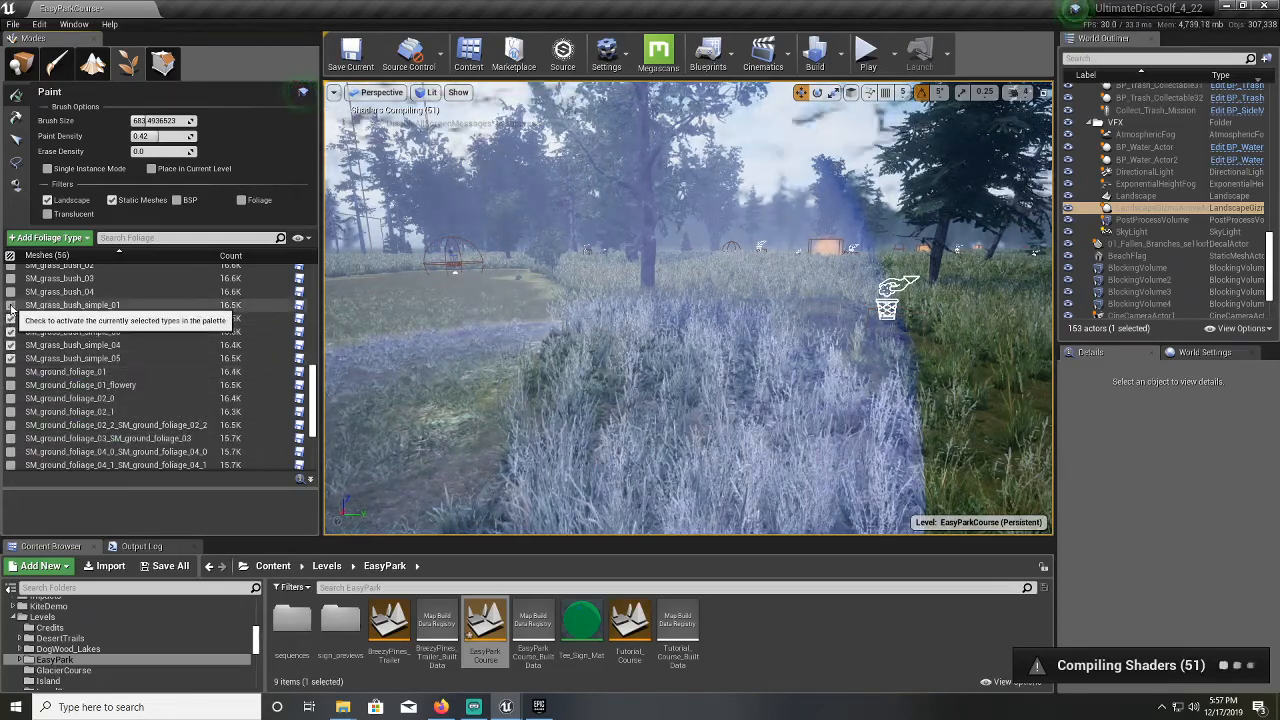
{"action": "left_click", "coordinate": [10, 305]}
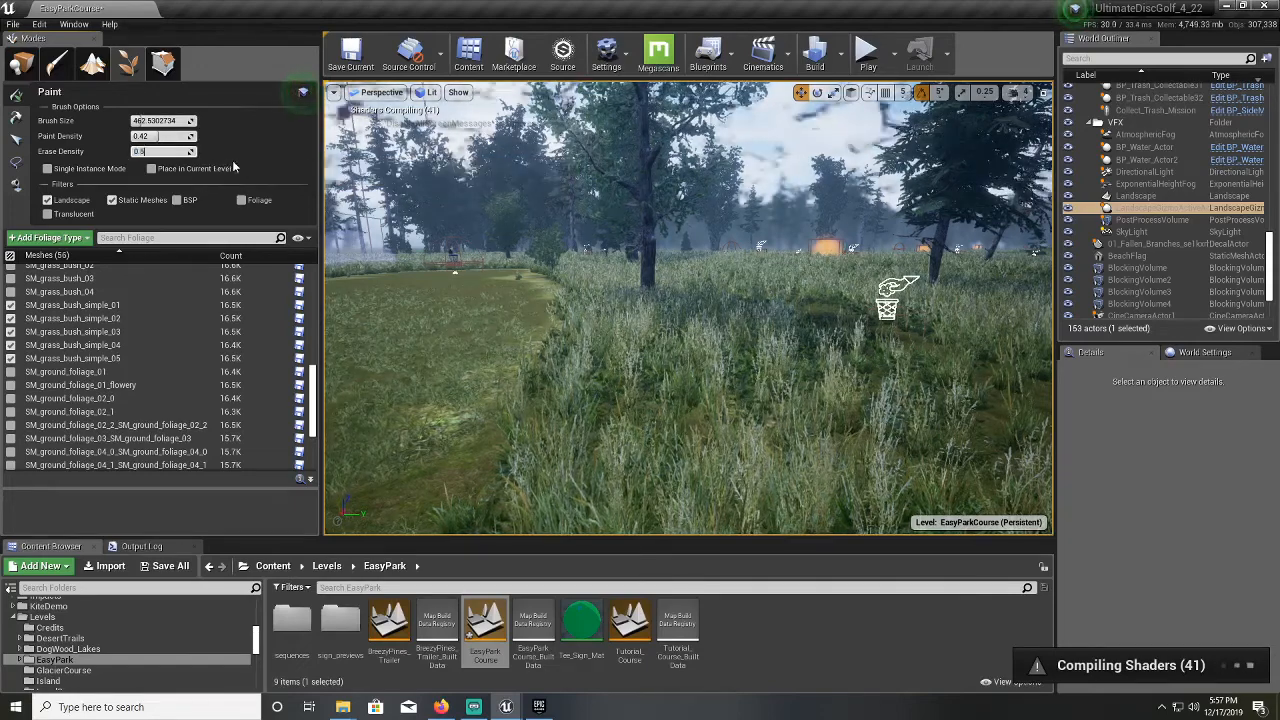
Thin the active simple grass bushes beside the fairway and the path, using the foliage brush at erase density 0.5
{"action": "right_click_drag", "start_coordinate": [336, 200], "coordinate": [360, 285]}
{"action": "mouse_move", "coordinate": [985, 285]}
{"action": "right_mouse_down"}
{"action": "mouse_move", "coordinate": [586, 449]}
{"action": "mouse_move", "coordinate": [540, 380]}
{"action": "mouse_move", "coordinate": [590, 410]}
{"action": "mouse_move", "coordinate": [820, 435]}
{"action": "mouse_move", "coordinate": [720, 430]}
{"action": "mouse_move", "coordinate": [690, 500]}
{"action": "mouse_move", "coordinate": [590, 420]}
{"action": "mouse_move", "coordinate": [668, 337]}
{"action": "right_mouse_up"}
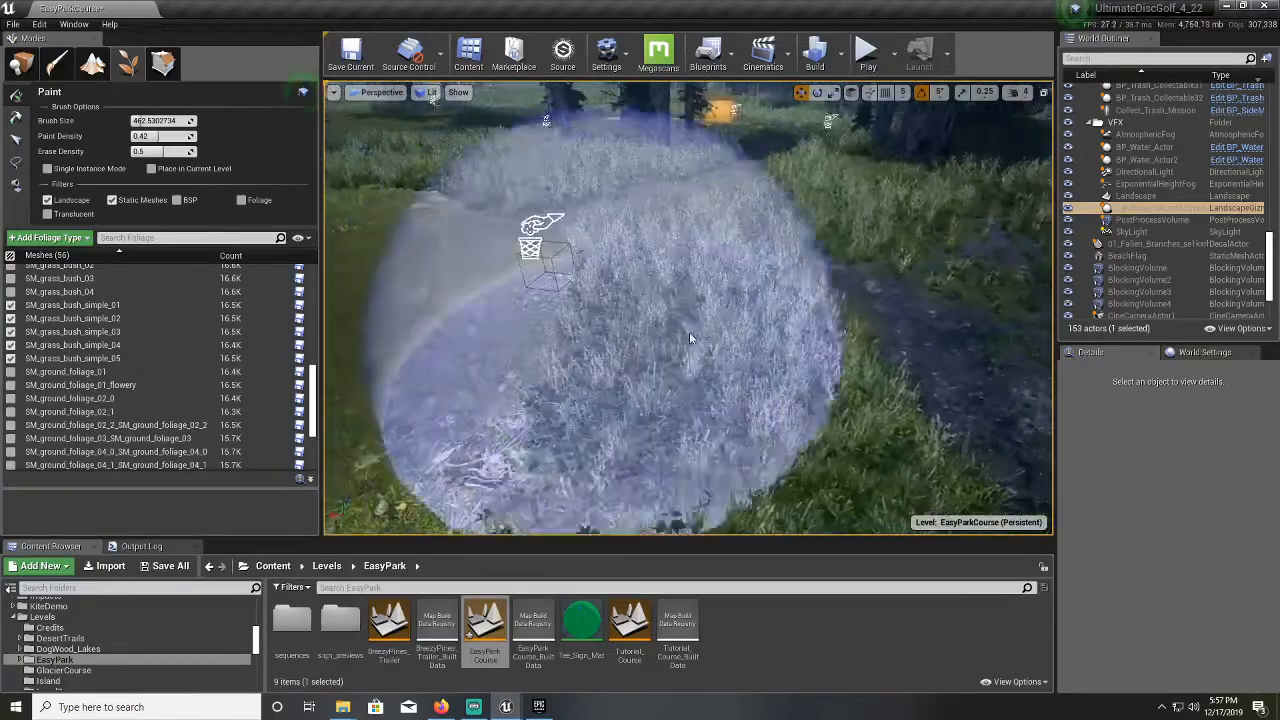
{"action": "mouse_move", "coordinate": [709, 316]}
{"action": "left_mouse_down", "text": "shift"}
{"action": "mouse_move", "coordinate": [720, 339]}
{"action": "mouse_move", "coordinate": [765, 235]}
{"action": "mouse_move", "coordinate": [732, 243]}
{"action": "mouse_move", "coordinate": [714, 337]}
{"action": "left_mouse_up", "text": "shift"}
{"action": "mouse_move", "coordinate": [714, 336]}
{"action": "right_mouse_down"}
{"action": "mouse_move", "coordinate": [760, 290]}
{"action": "mouse_move", "coordinate": [680, 370]}
{"action": "mouse_move", "coordinate": [560, 350]}
{"action": "mouse_move", "coordinate": [540, 320]}
{"action": "mouse_move", "coordinate": [480, 330]}
{"action": "mouse_move", "coordinate": [694, 334]}
{"action": "right_mouse_up"}
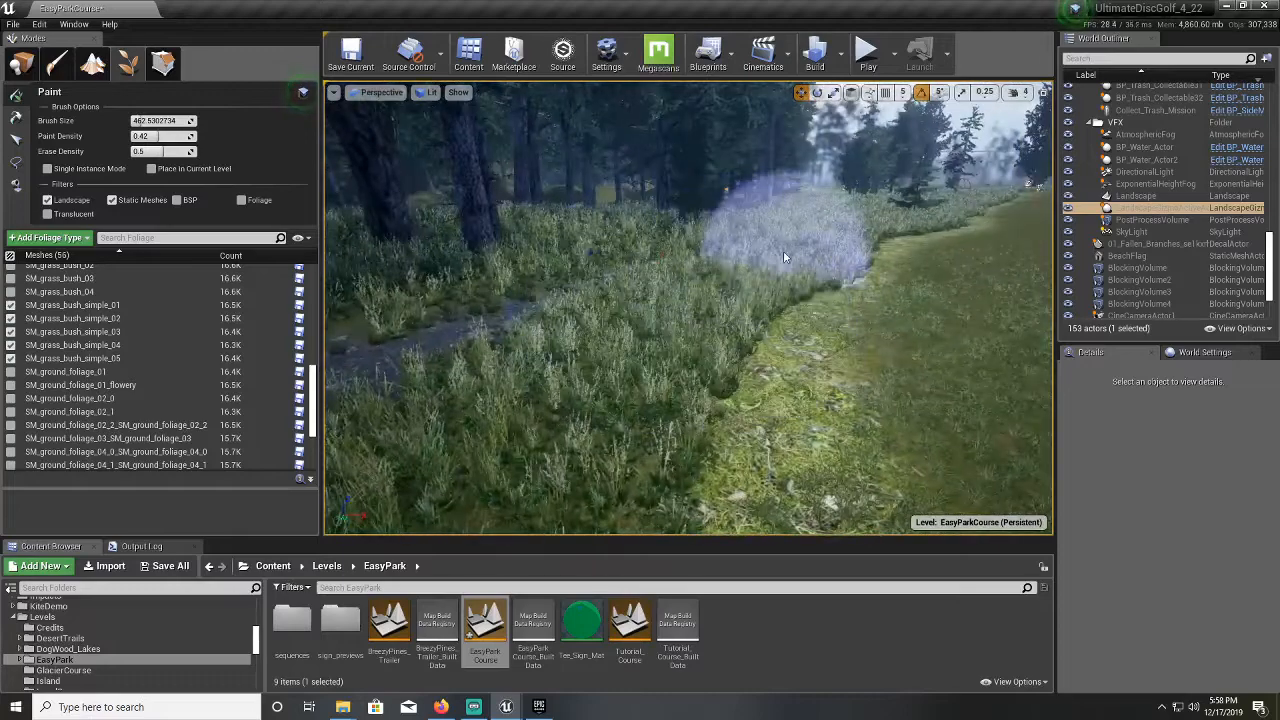
{"action": "left_click_drag", "start_coordinate": [652, 374], "coordinate": [522, 386], "text": "shift"}
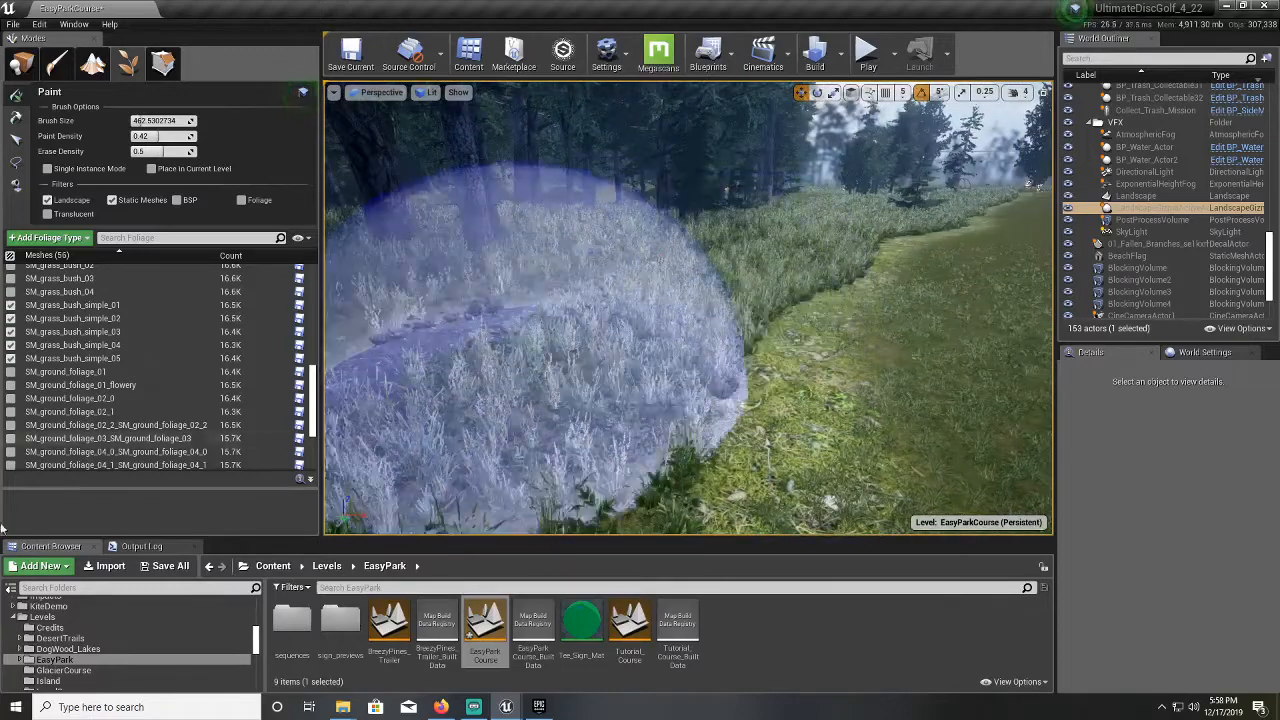
{"action": "left_click", "coordinate": [11, 316]}
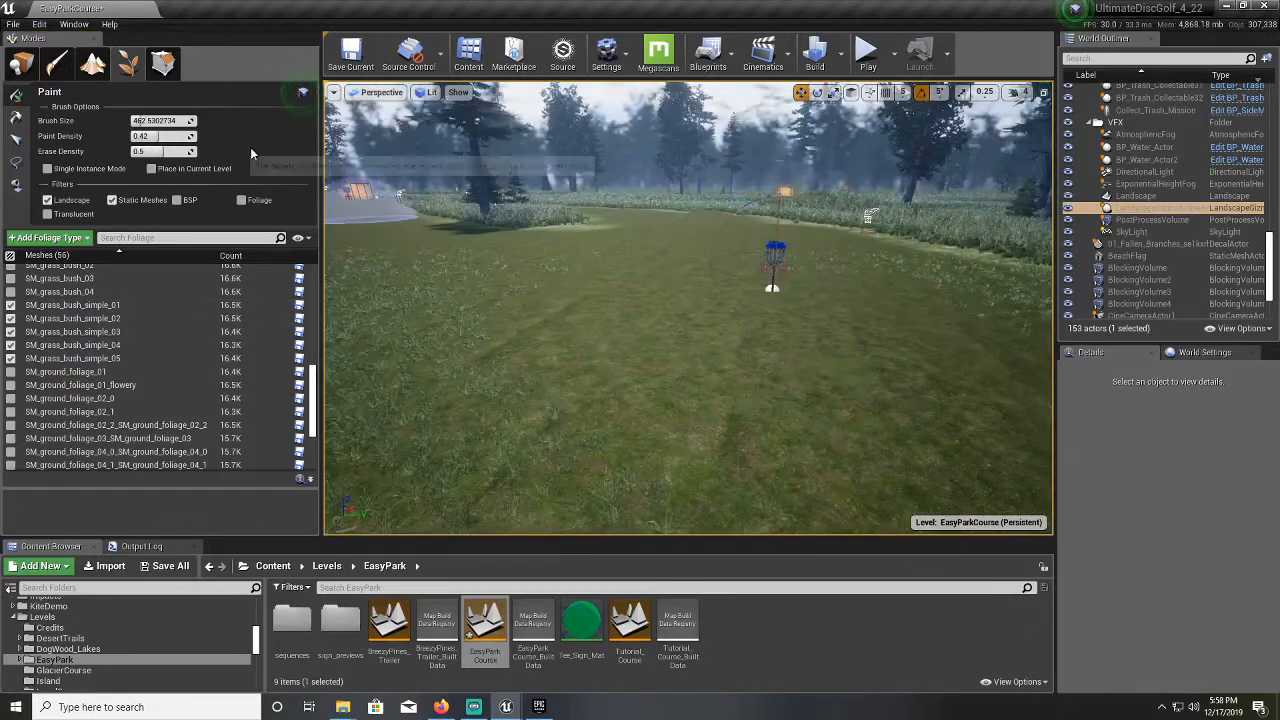
Reduce the foliage brush size to about 138.87 and paint a small grass patch on the open fairway near the basket
{"action": "scroll", "coordinate": [266, 363], "scroll_direction": "up", "scroll_amount": 12}
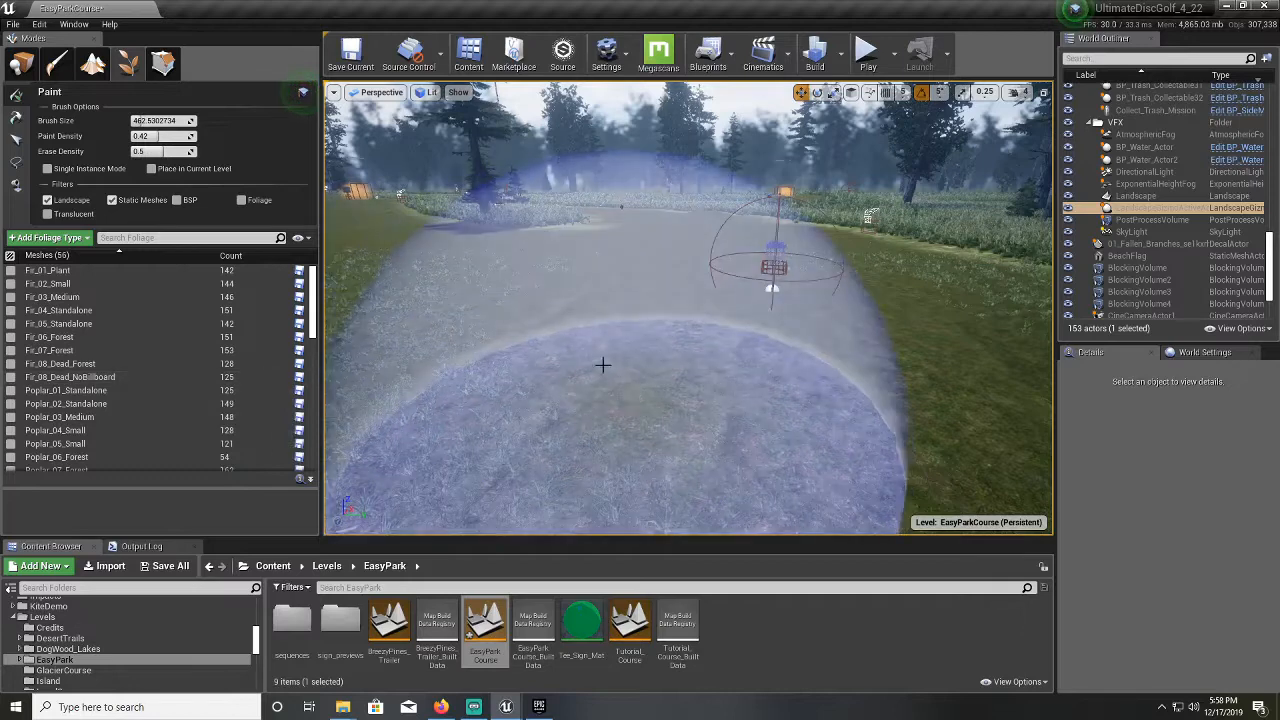
{"action": "mouse_move", "coordinate": [190, 121]}
{"action": "left_mouse_down"}
{"action": "mouse_move", "coordinate": [140, 121]}
{"action": "mouse_move", "coordinate": [215, 120]}
{"action": "left_mouse_up"}
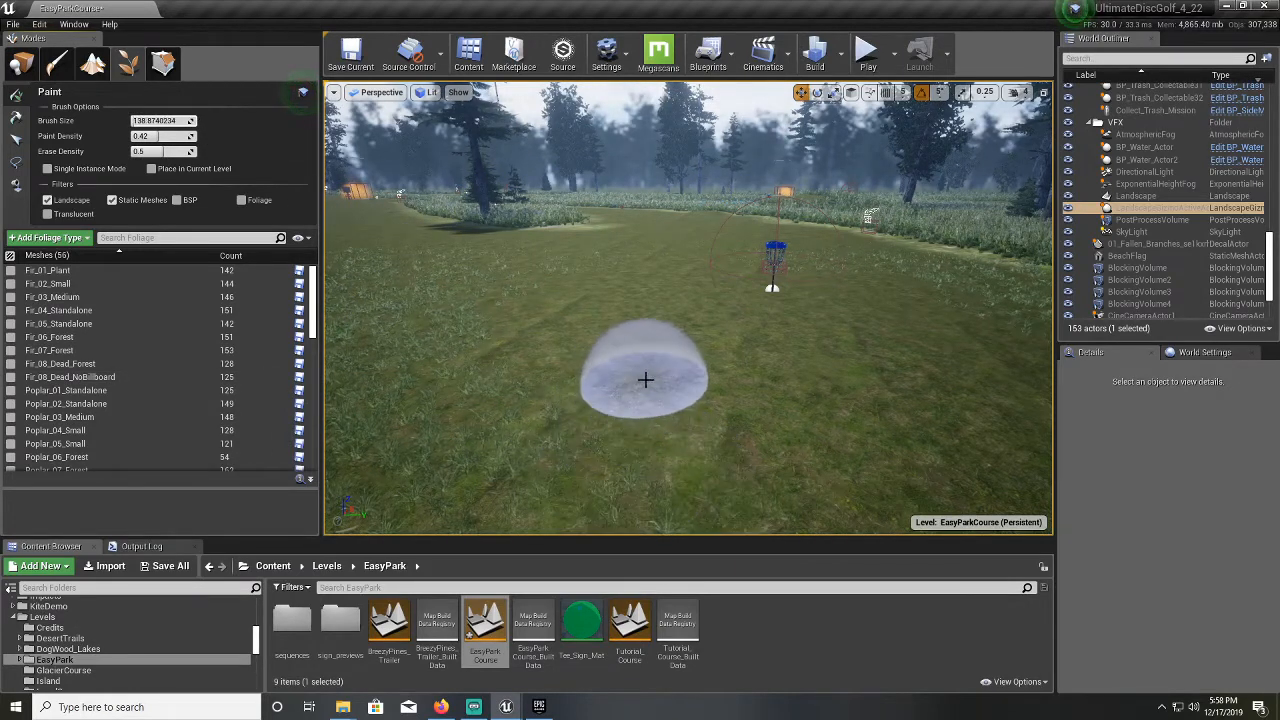
{"action": "left_click", "coordinate": [648, 382]}
{"action": "key", "text": "w"}
{"action": "mouse_move", "coordinate": [649, 383]}
{"action": "right_mouse_down"}
{"action": "mouse_move", "coordinate": [560, 440]}
{"action": "mouse_move", "coordinate": [620, 396]}
{"action": "right_mouse_up"}
{"action": "key", "text": "d"}
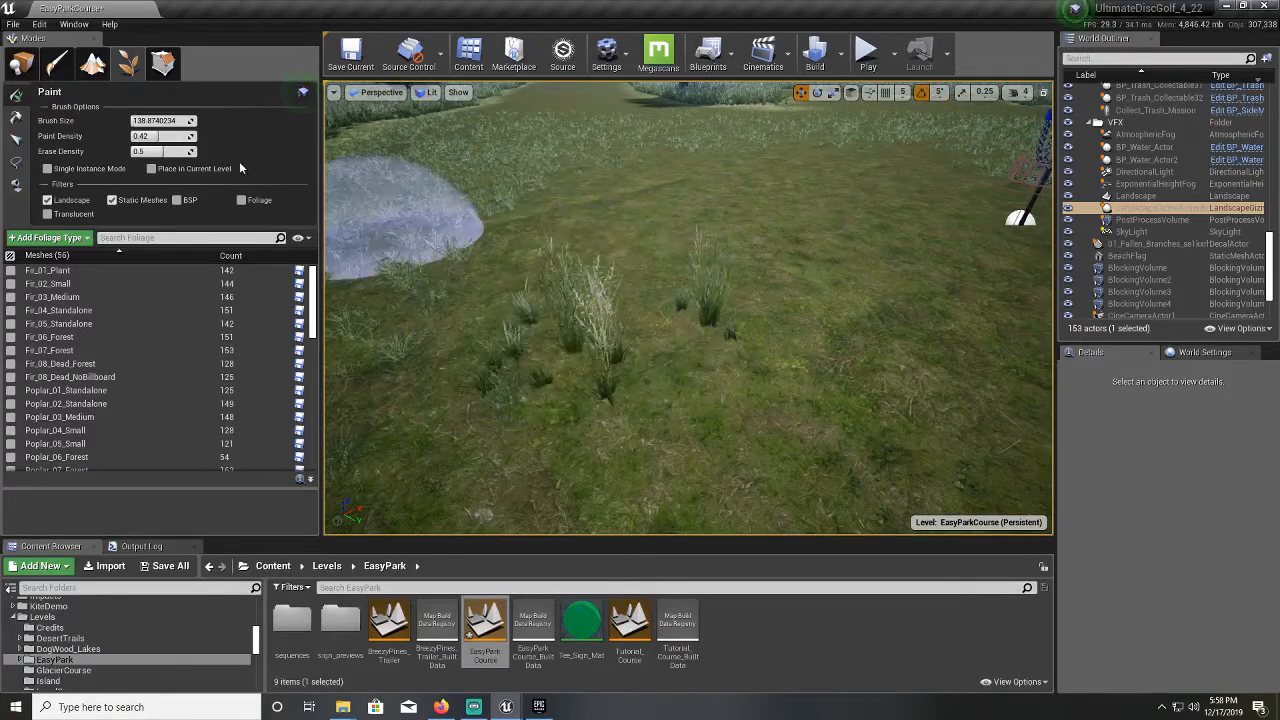
Set the foliage brush's erase density to 1.0 and return to the active simple grass bush meshes in the list
{"action": "left_click_drag", "start_coordinate": [164, 151], "coordinate": [177, 151]}
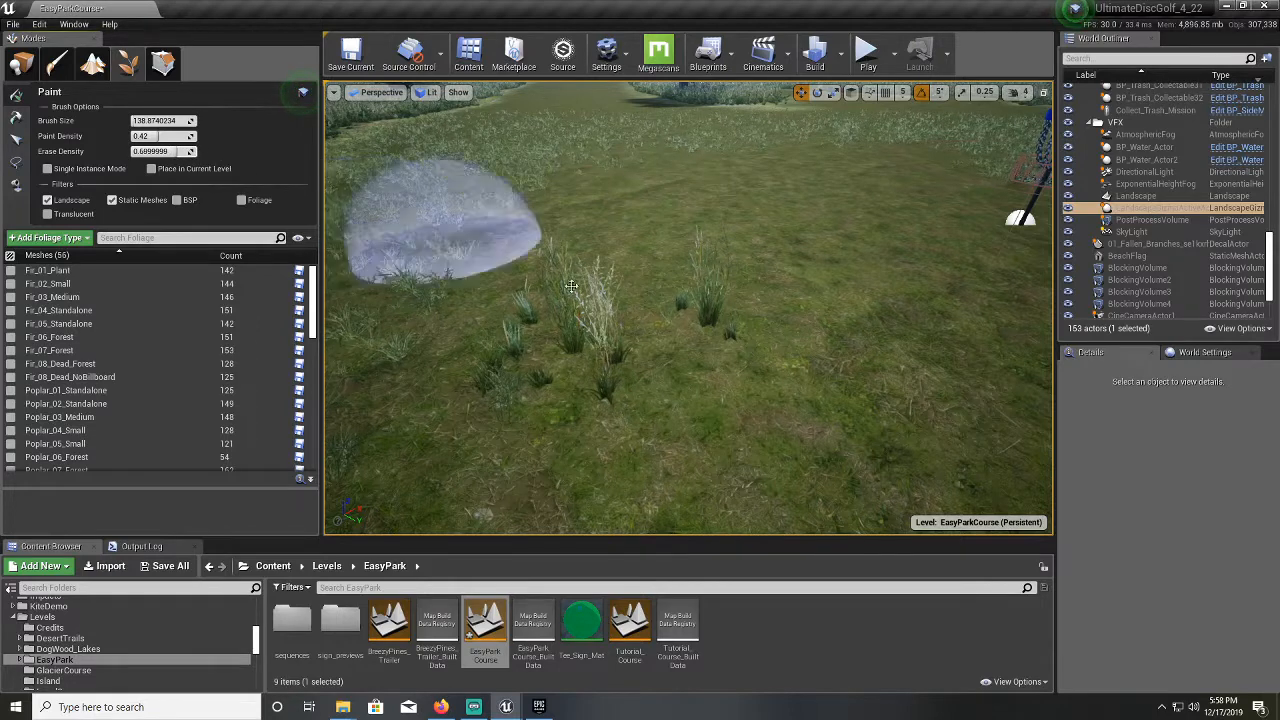
{"action": "left_click_drag", "start_coordinate": [177, 151], "coordinate": [195, 151]}
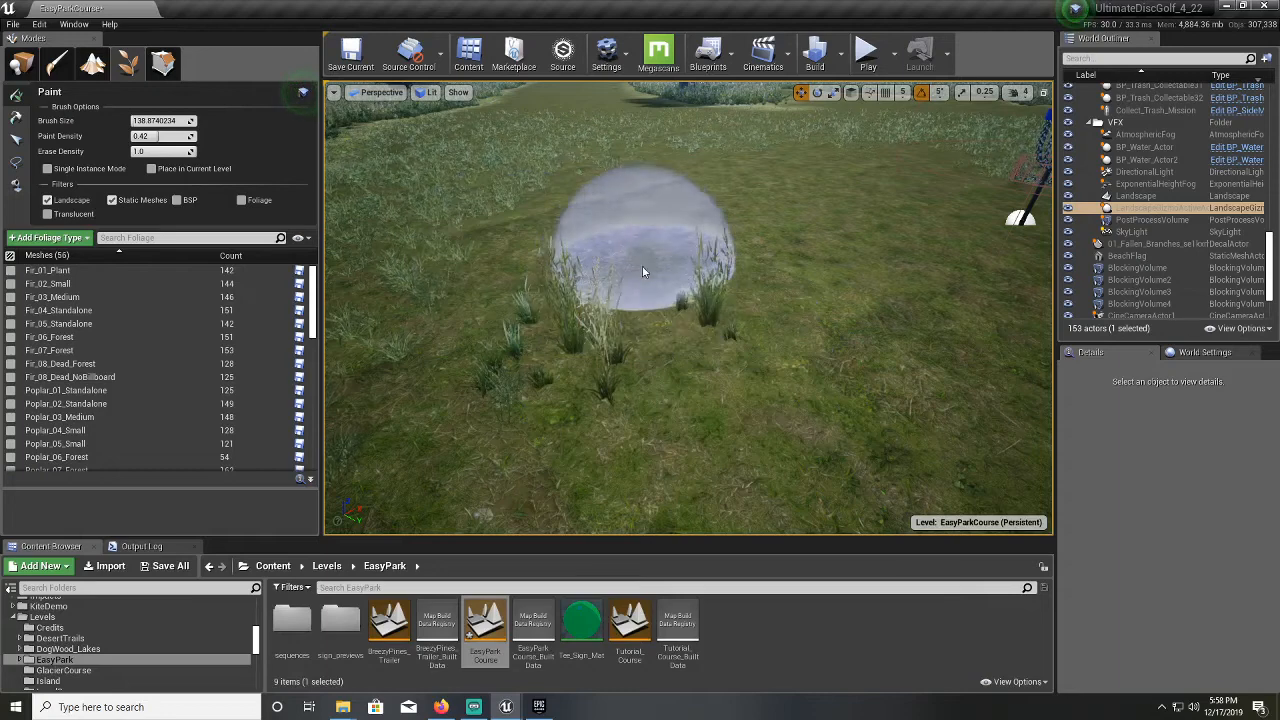
{"action": "scroll", "coordinate": [130, 360], "scroll_direction": "down", "scroll_amount": 2}
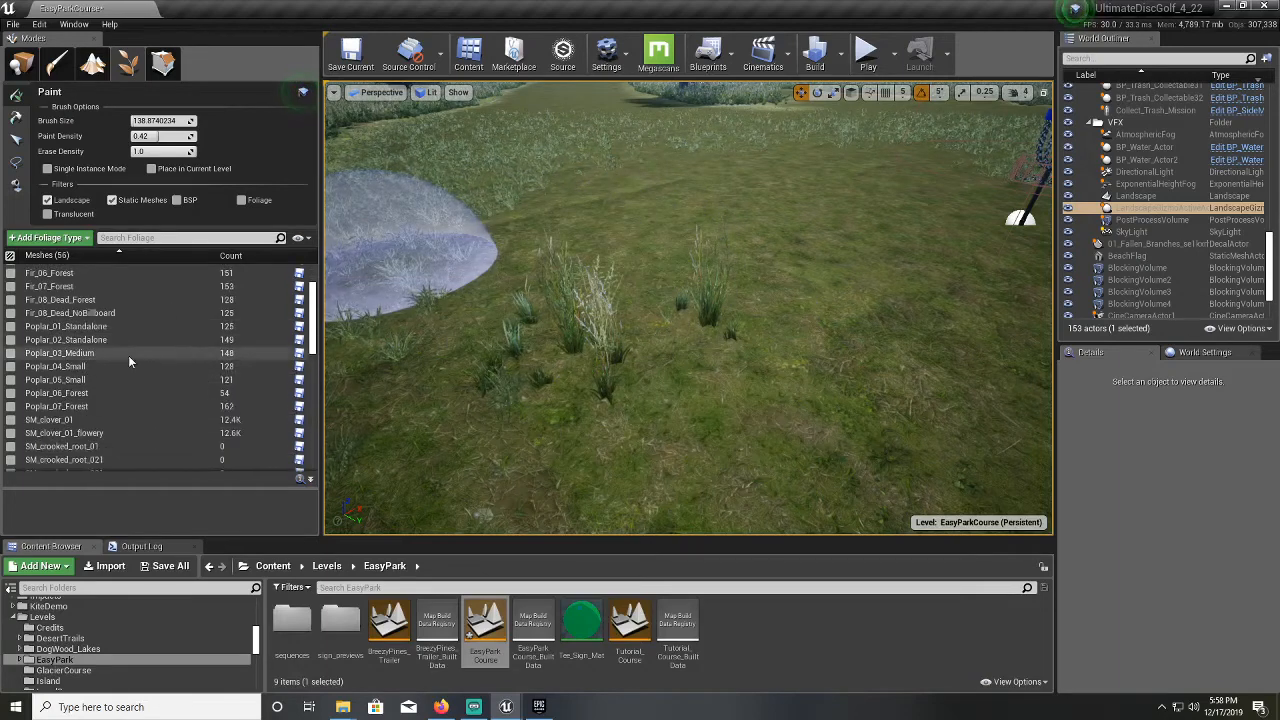
{"action": "scroll", "coordinate": [130, 352], "scroll_direction": "down", "scroll_amount": 8}
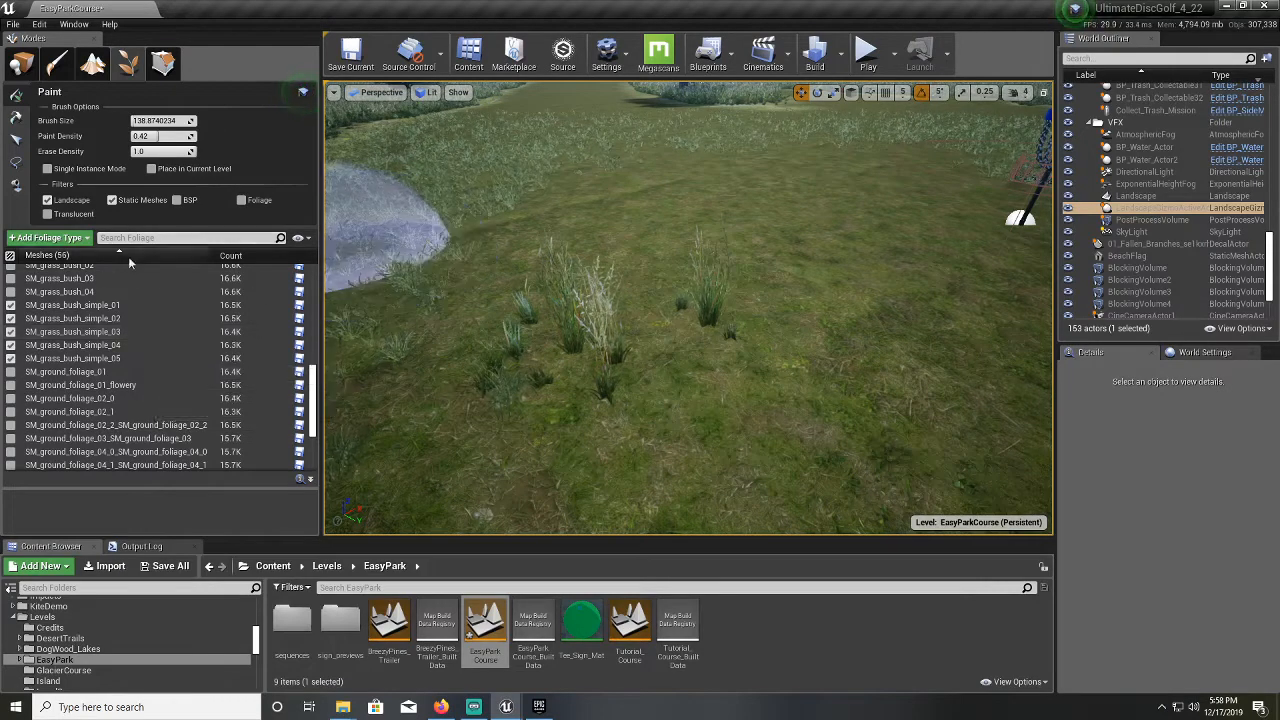
Select the pale tall grass clump in the painted patch with foliage selection and view it from another side
{"action": "left_click", "coordinate": [16, 140]}
{"action": "left_click", "coordinate": [590, 305]}
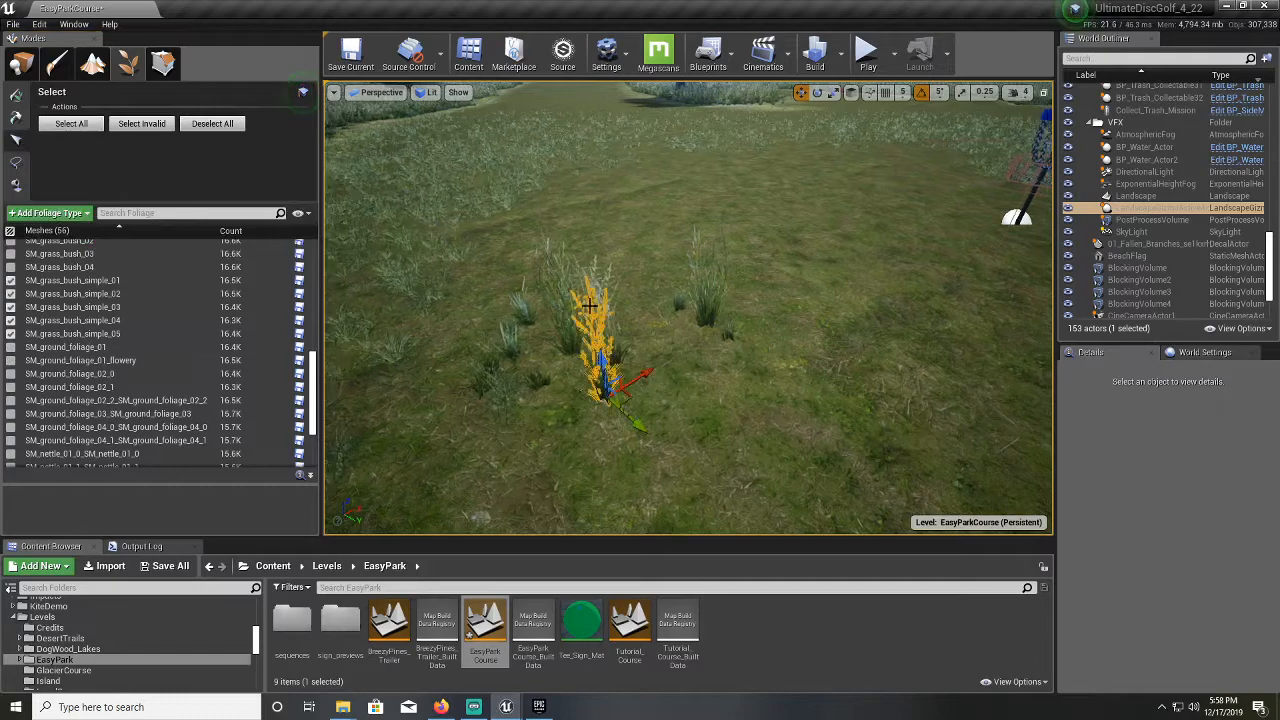
{"action": "right_click_drag", "start_coordinate": [594, 306], "coordinate": [704, 313]}
{"action": "left_click_drag", "start_coordinate": [780, 330], "coordinate": [755, 265]}
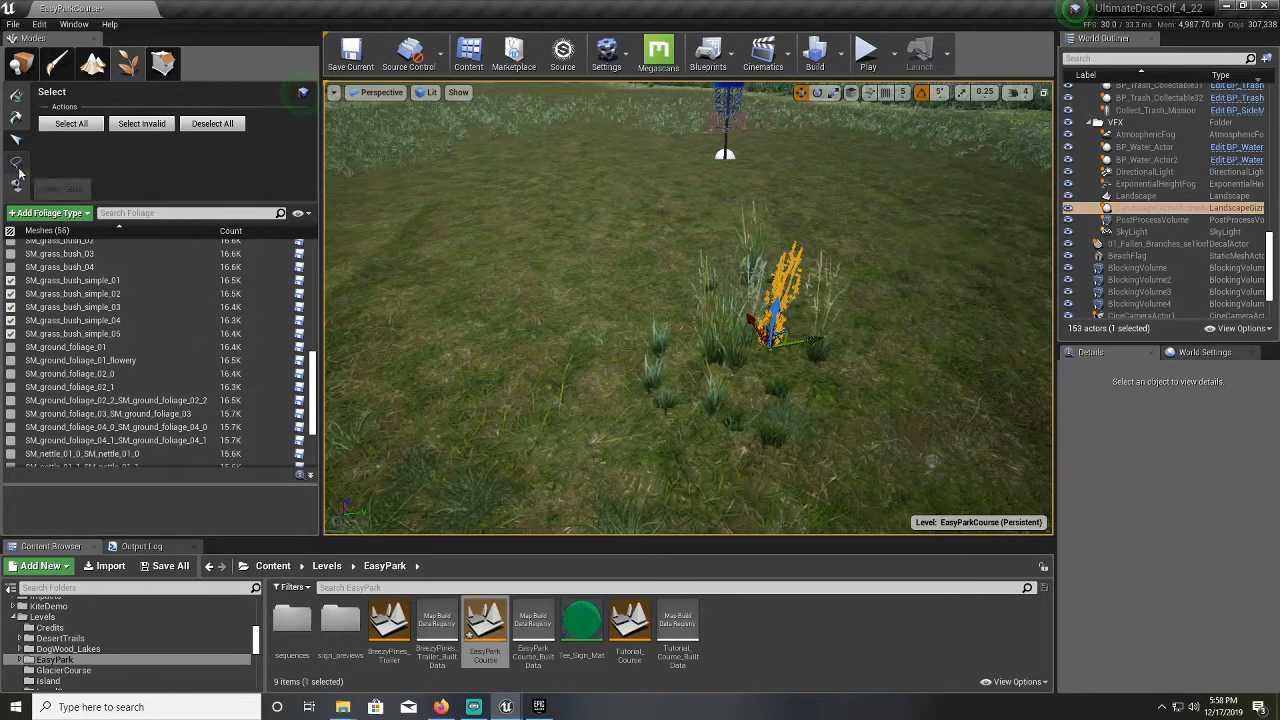
Activate all foliage meshes for painting at density 1.0 with the Static Meshes filter off, and briefly try Single Instance Mode
{"action": "left_click", "coordinate": [22, 95]}
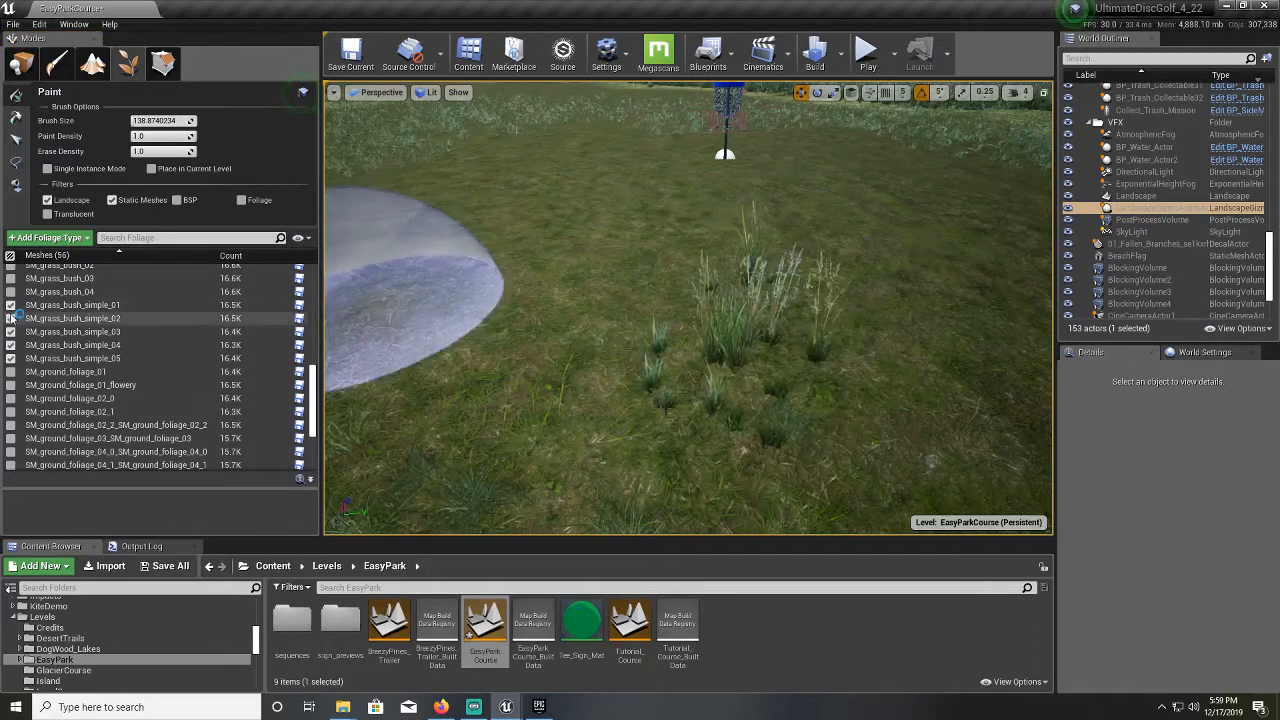
{"action": "left_click", "coordinate": [11, 256]}
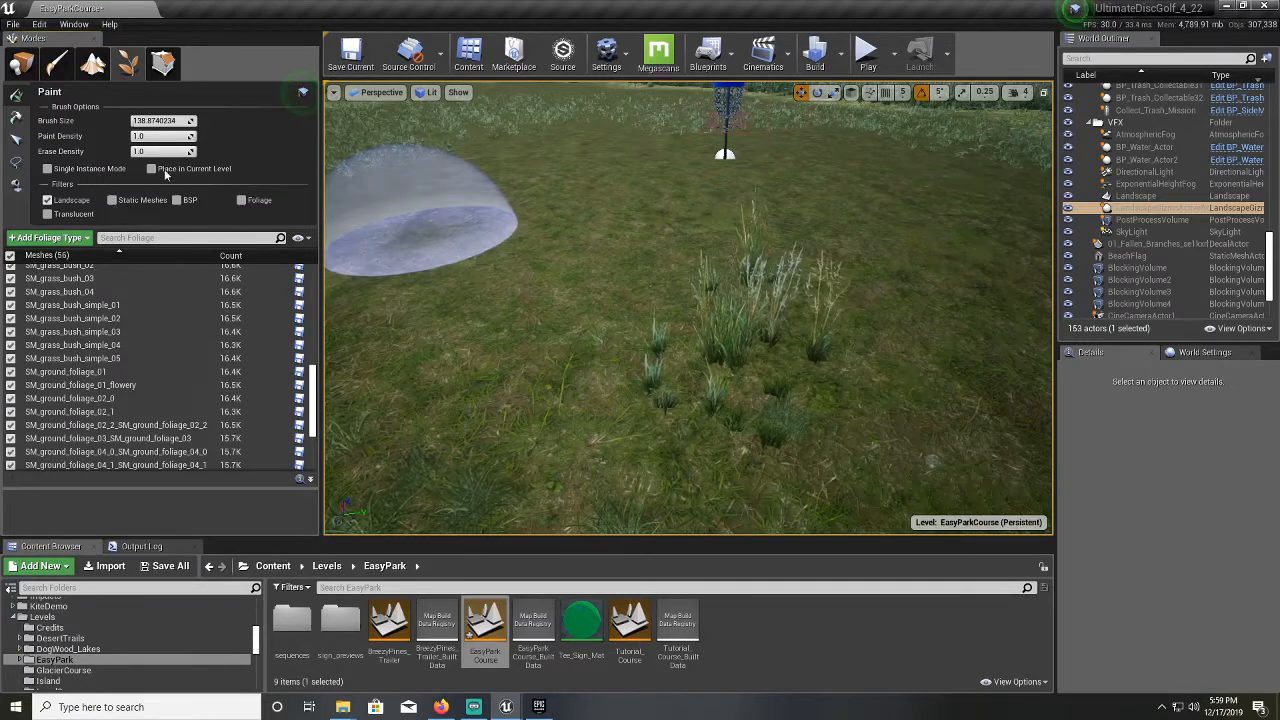
{"action": "left_click", "coordinate": [47, 168]}
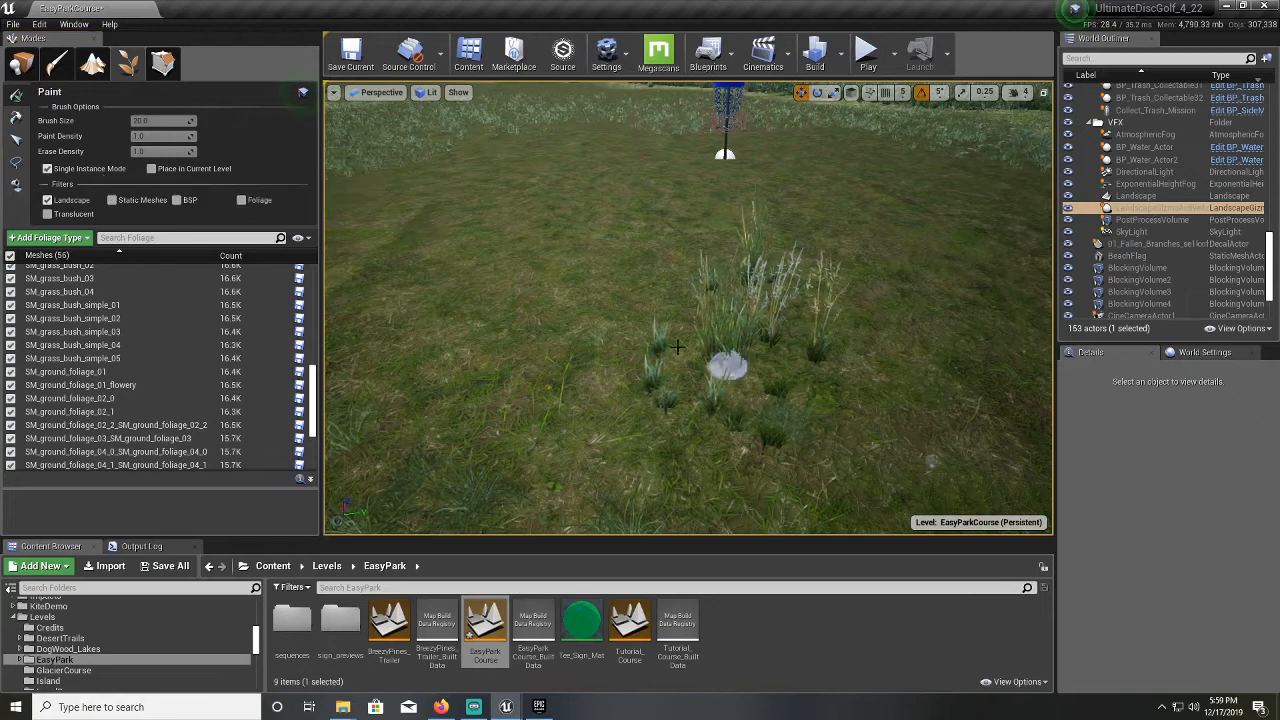
{"action": "left_click", "coordinate": [47, 168]}
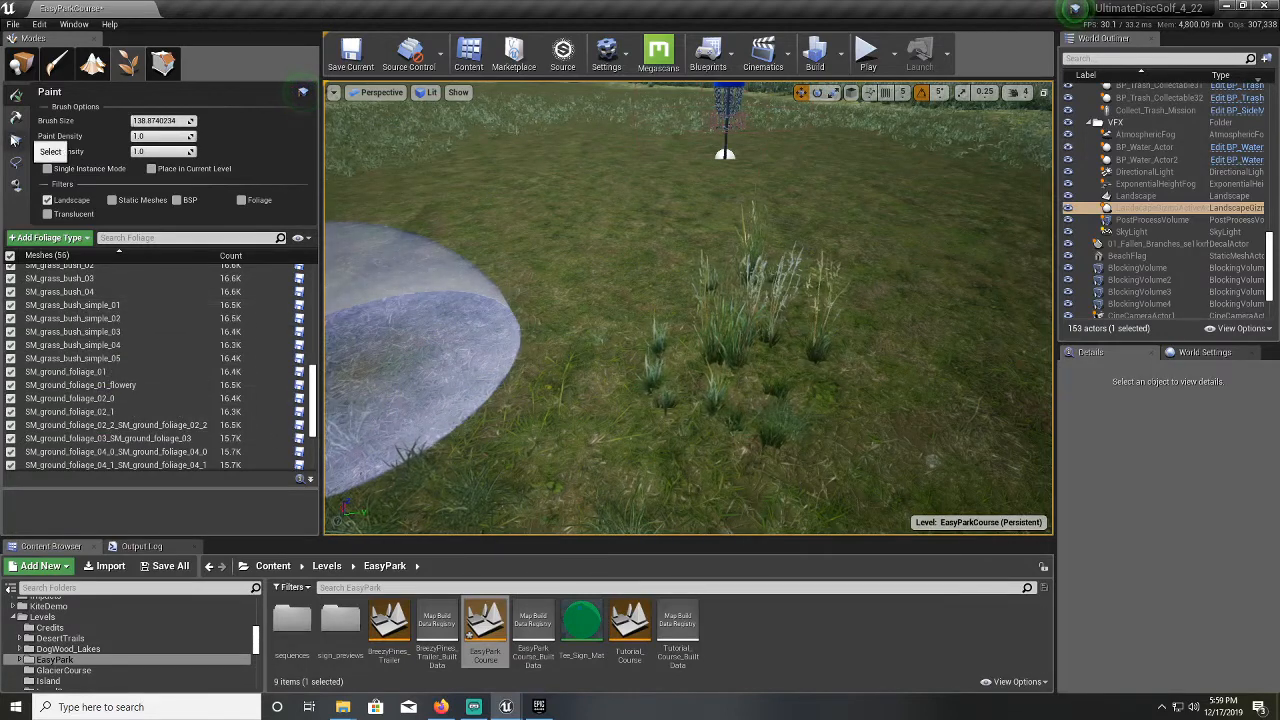
Select and delete the grass clumps of the painted test patch on the fairway near the basket, one after another
{"action": "left_click", "coordinate": [16, 140]}
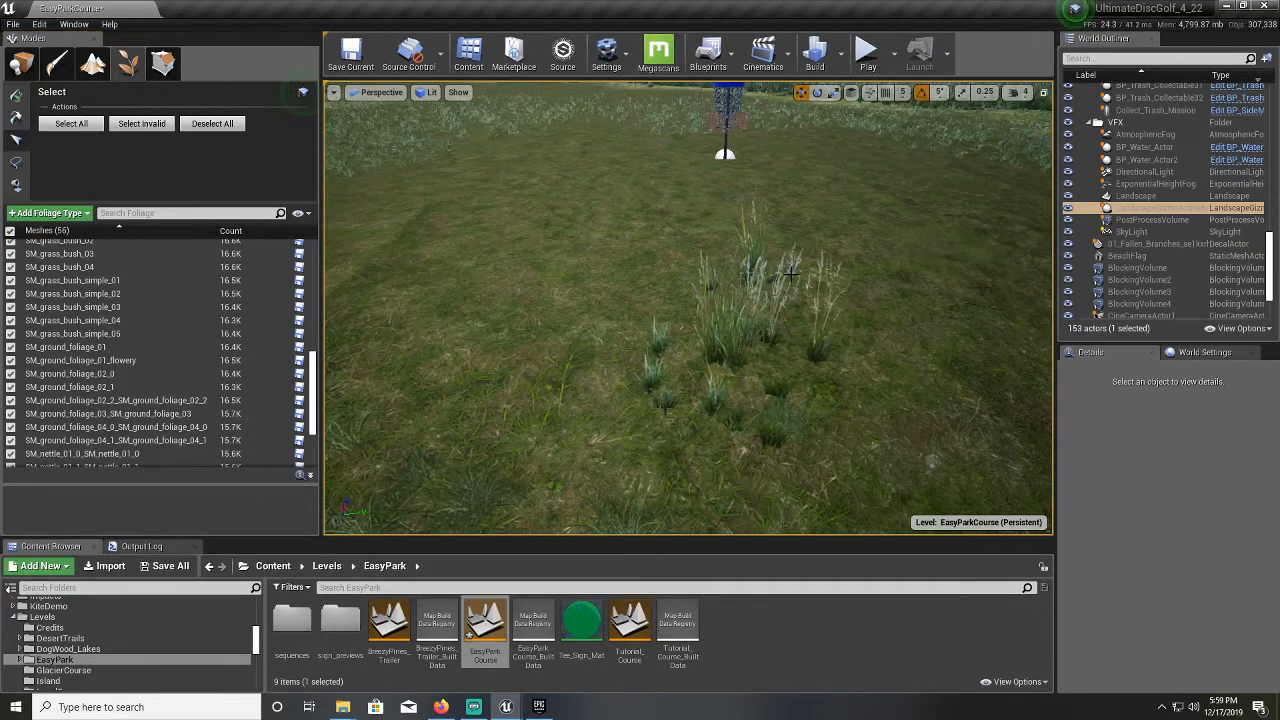
{"action": "left_click", "coordinate": [789, 268]}
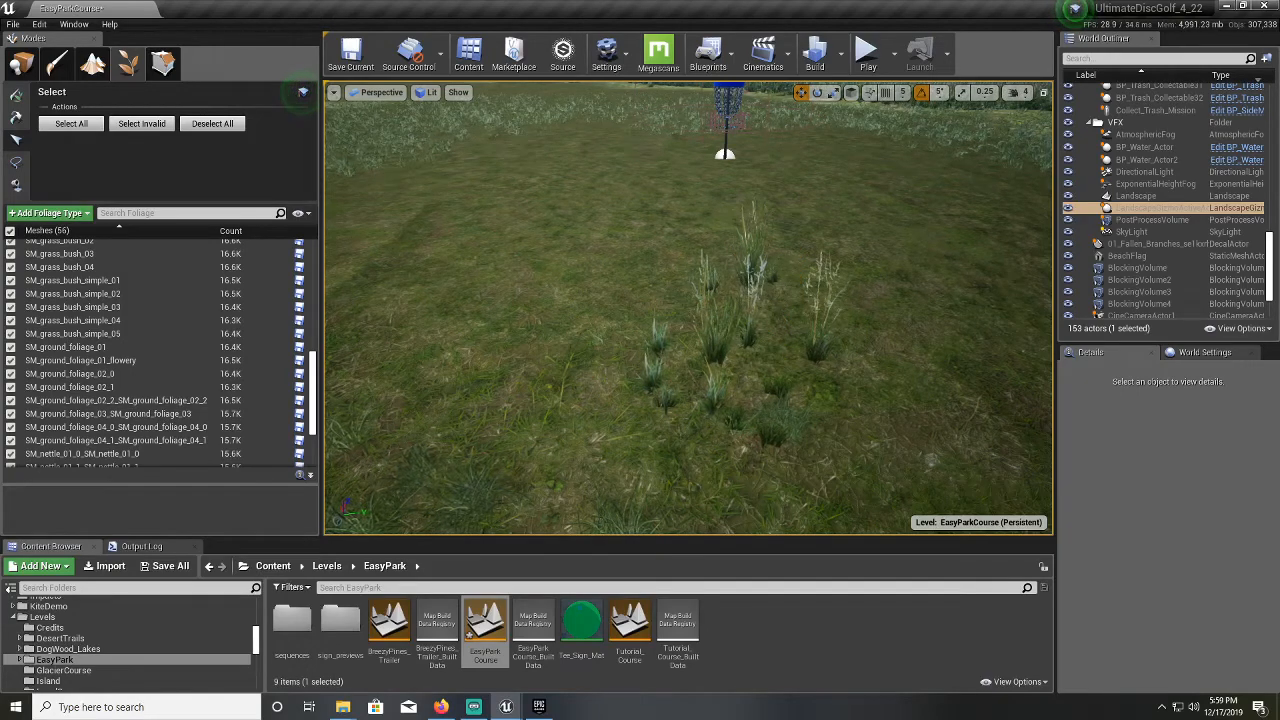
{"action": "left_click", "coordinate": [711, 300]}
{"action": "key", "text": "Delete"}
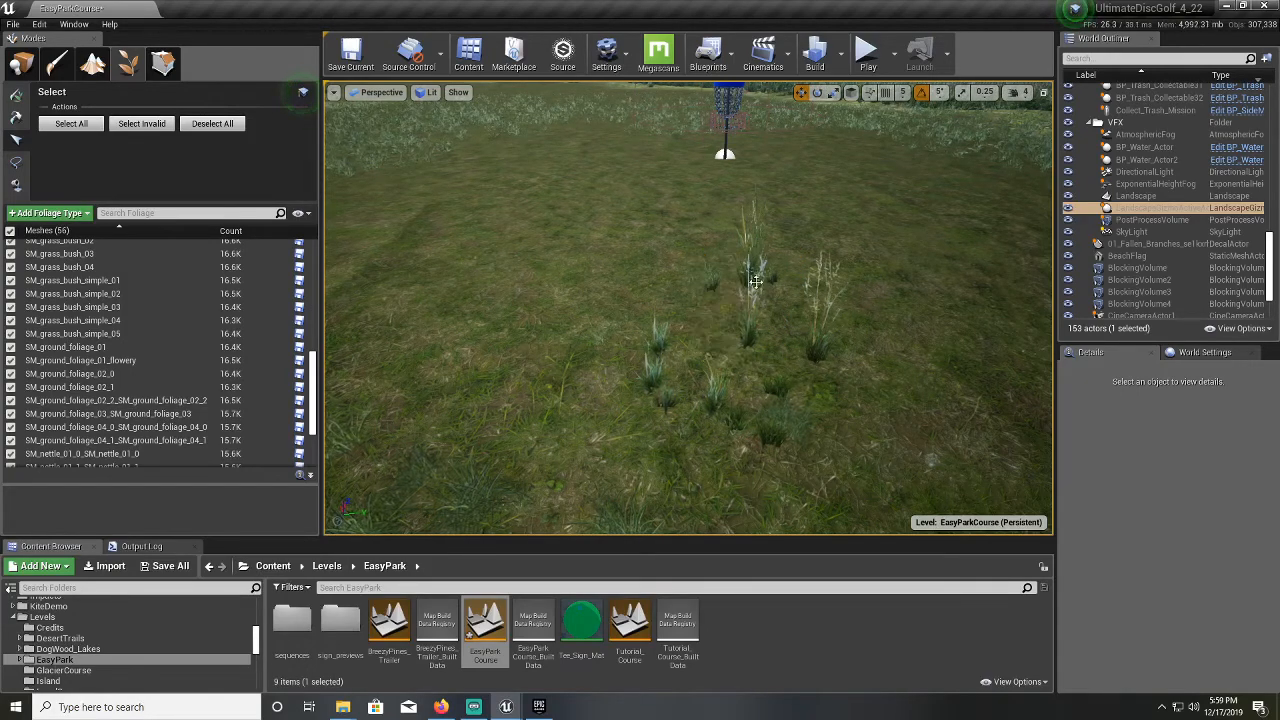
{"action": "left_click", "coordinate": [830, 285]}
{"action": "key", "text": "Delete"}
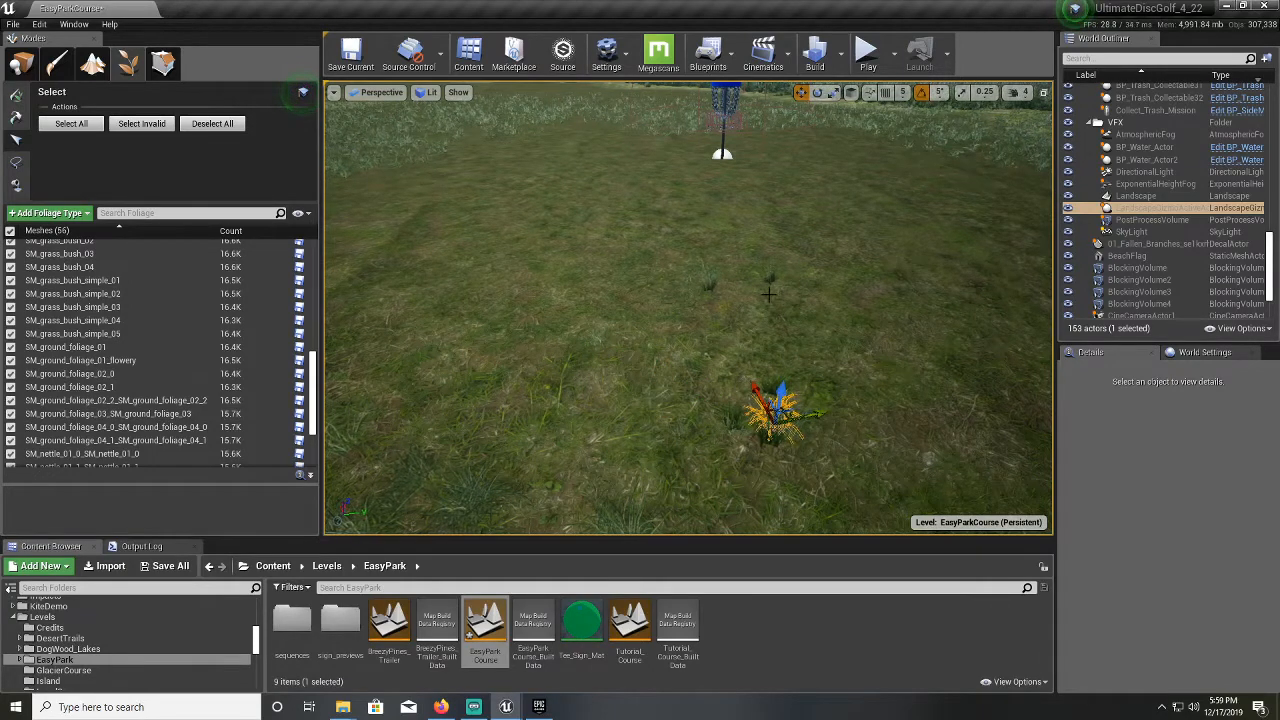
{"action": "right_click_drag", "start_coordinate": [716, 283], "coordinate": [713, 283]}
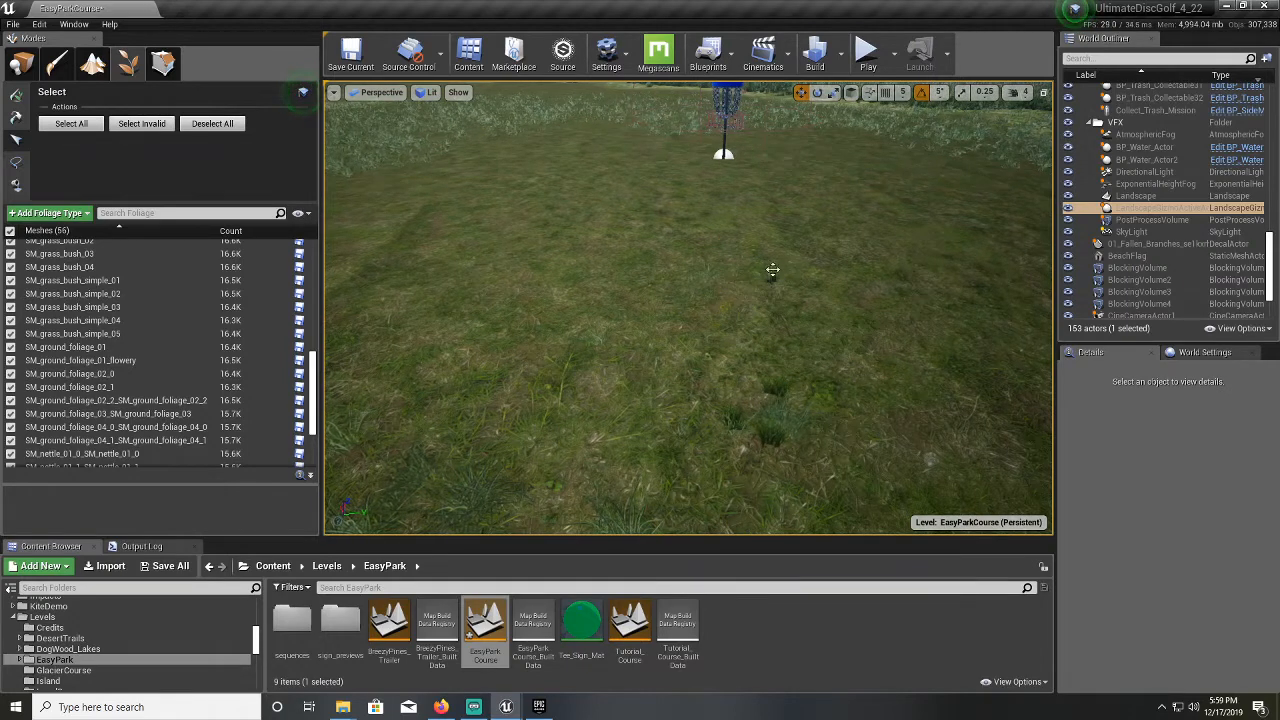
{"action": "key", "text": "Delete"}
{"action": "right_click_drag", "start_coordinate": [772, 274], "coordinate": [703, 327]}
{"action": "key", "text": "w"}
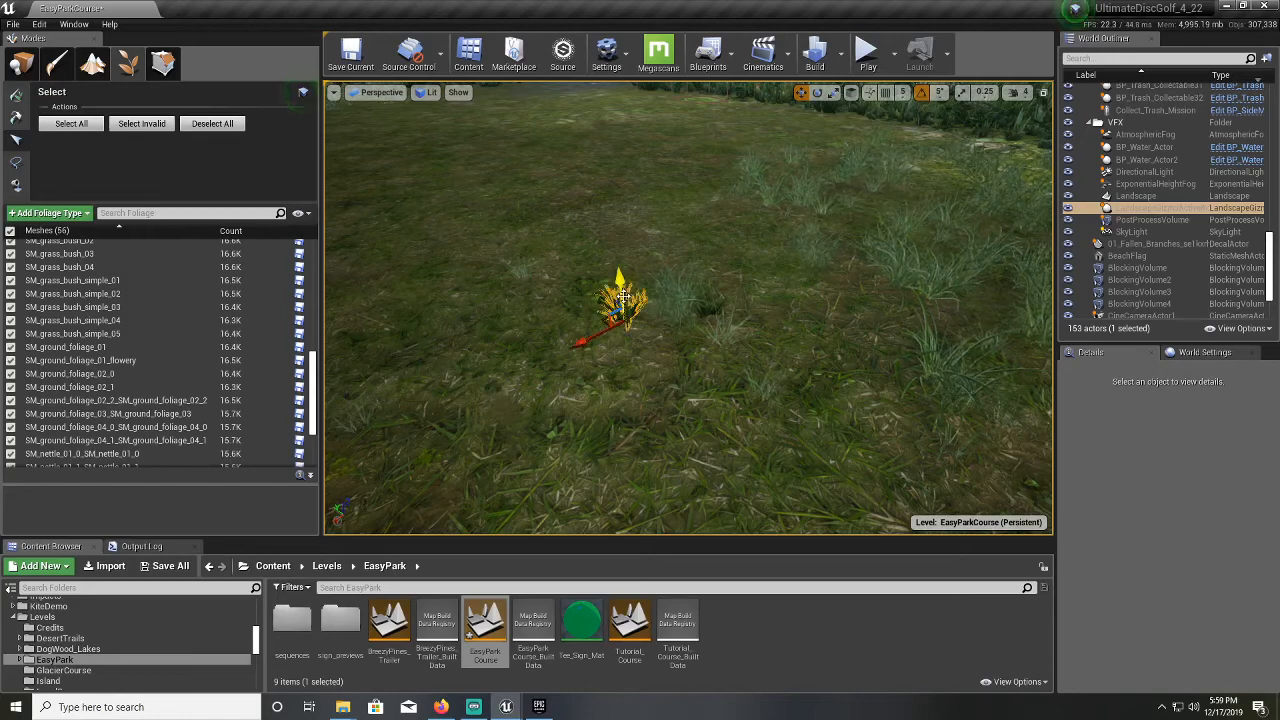
{"action": "right_click_drag", "start_coordinate": [950, 228], "coordinate": [648, 378]}
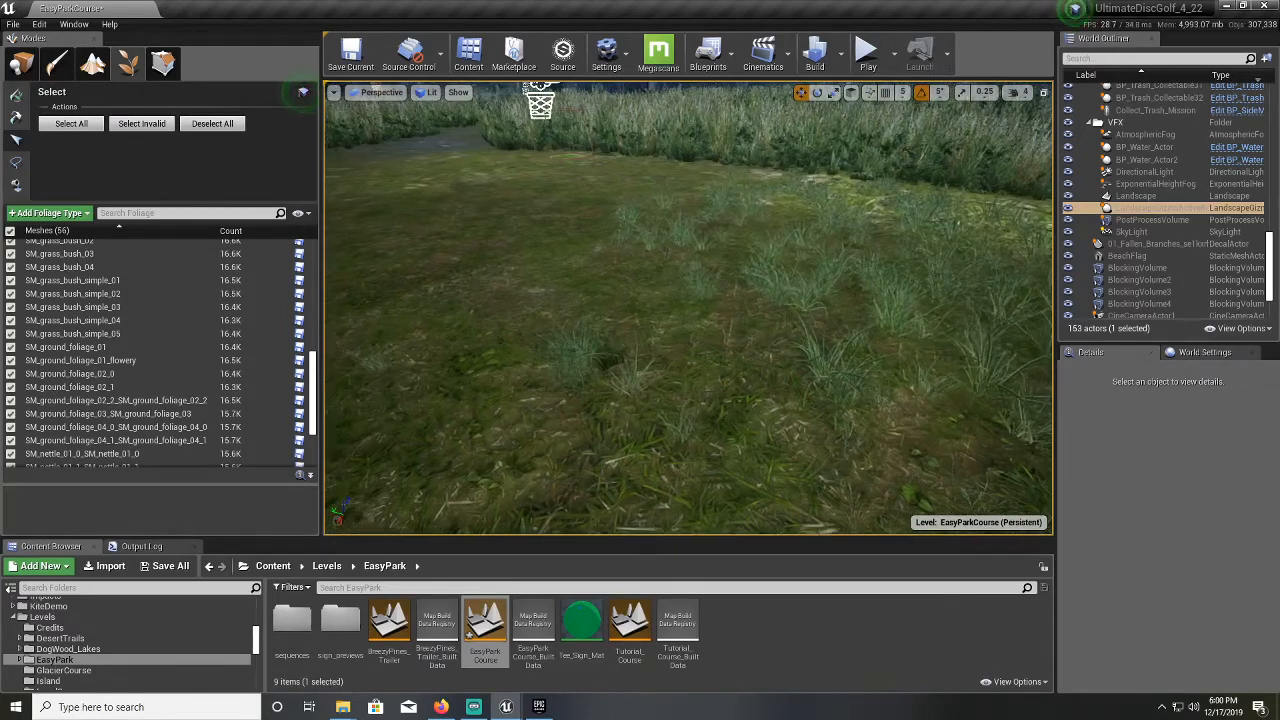
Go to the tall grass at the edge of the woods and activate all meshes in the foliage list
{"action": "scroll", "coordinate": [620, 340], "scroll_direction": "down", "scroll_amount": 5}
{"action": "right_click_drag", "start_coordinate": [650, 338], "coordinate": [615, 285]}
{"action": "right_click_drag", "start_coordinate": [688, 300], "coordinate": [335, 234]}
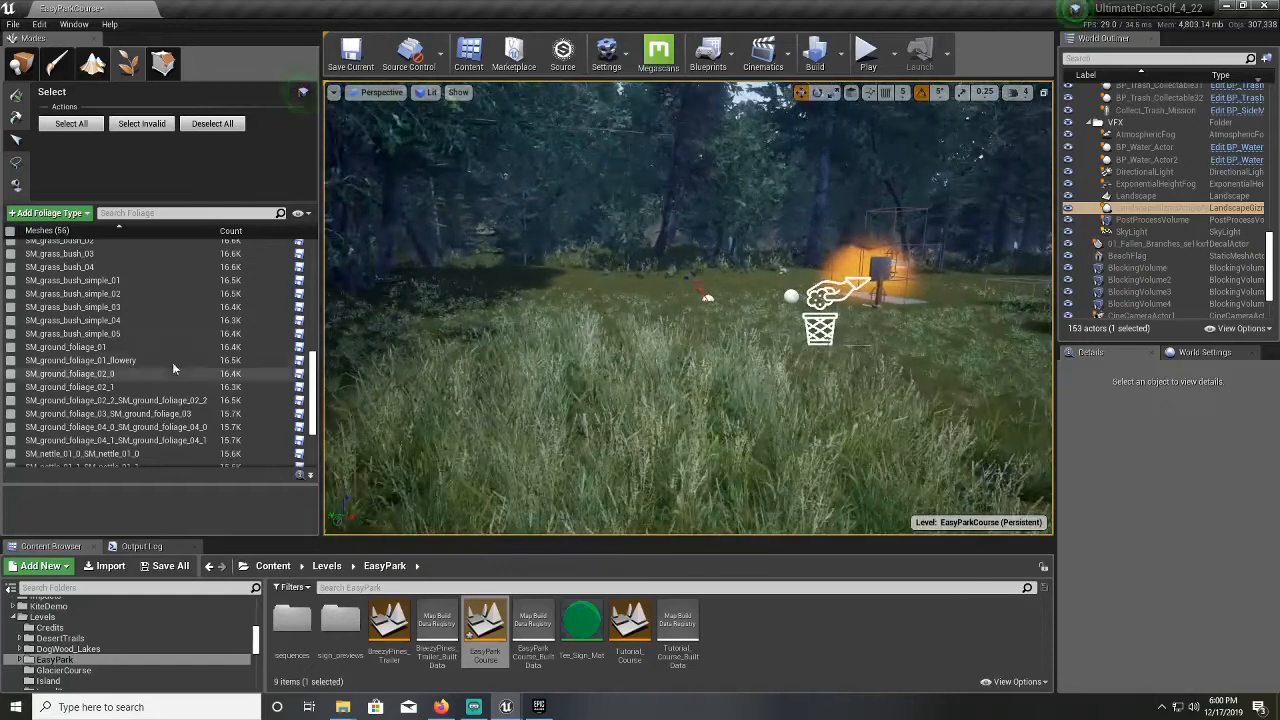
{"action": "scroll", "coordinate": [157, 429], "scroll_direction": "up", "scroll_amount": 1}
{"action": "scroll", "coordinate": [112, 398], "scroll_direction": "down", "scroll_amount": 1}
{"action": "scroll", "coordinate": [111, 391], "scroll_direction": "down", "scroll_amount": 2}
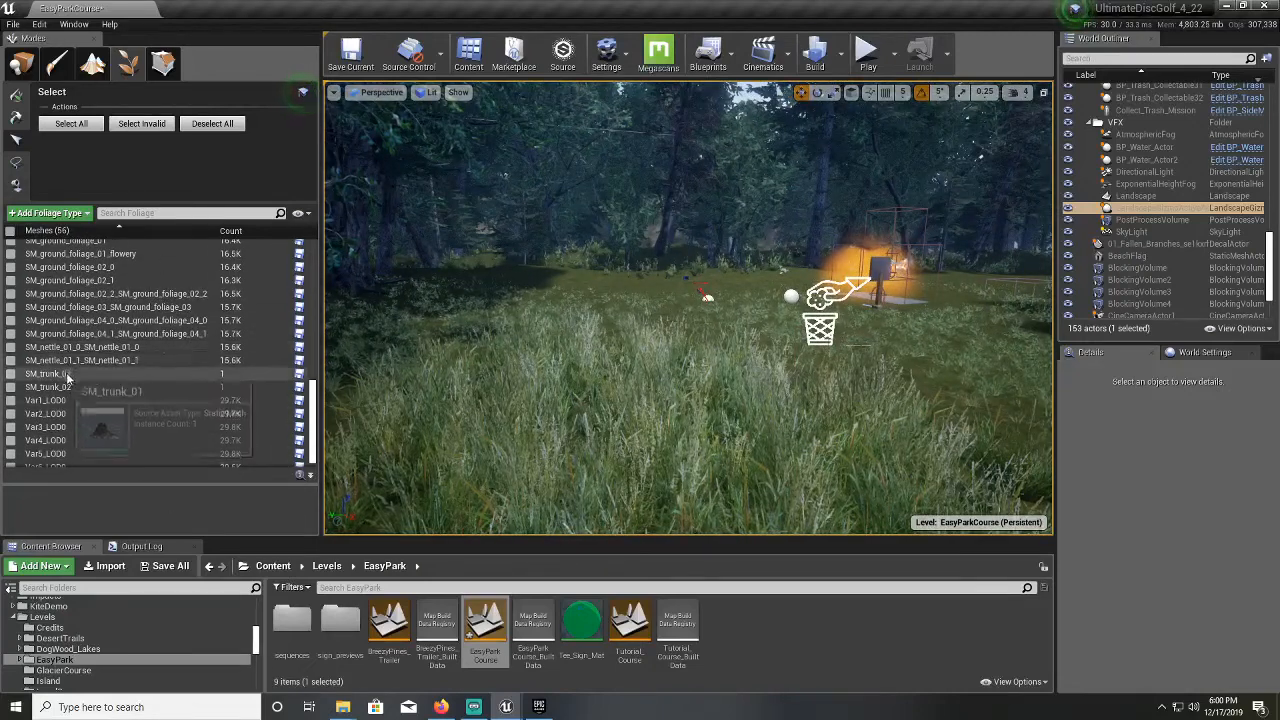
{"action": "left_click", "coordinate": [11, 230]}
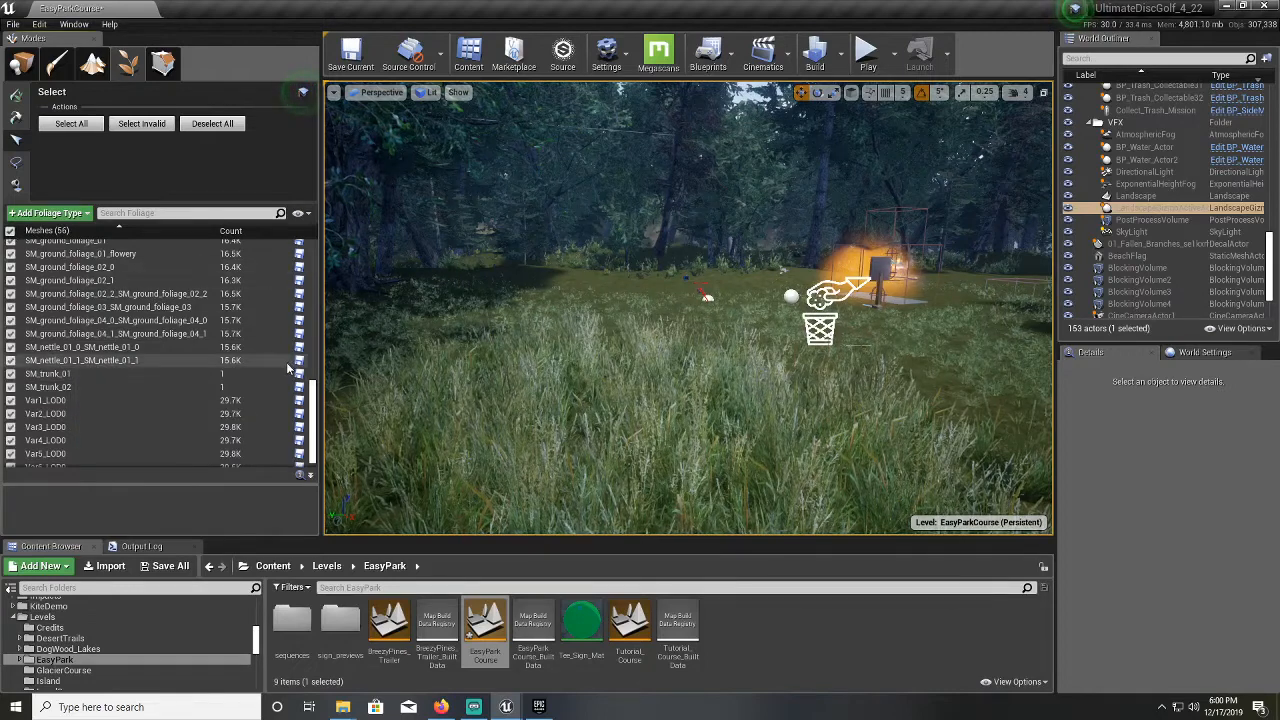
Enable the Foliage filter for the paint brush and apply the brush with all meshes along the tall grass edge
{"action": "left_click", "coordinate": [15, 96]}
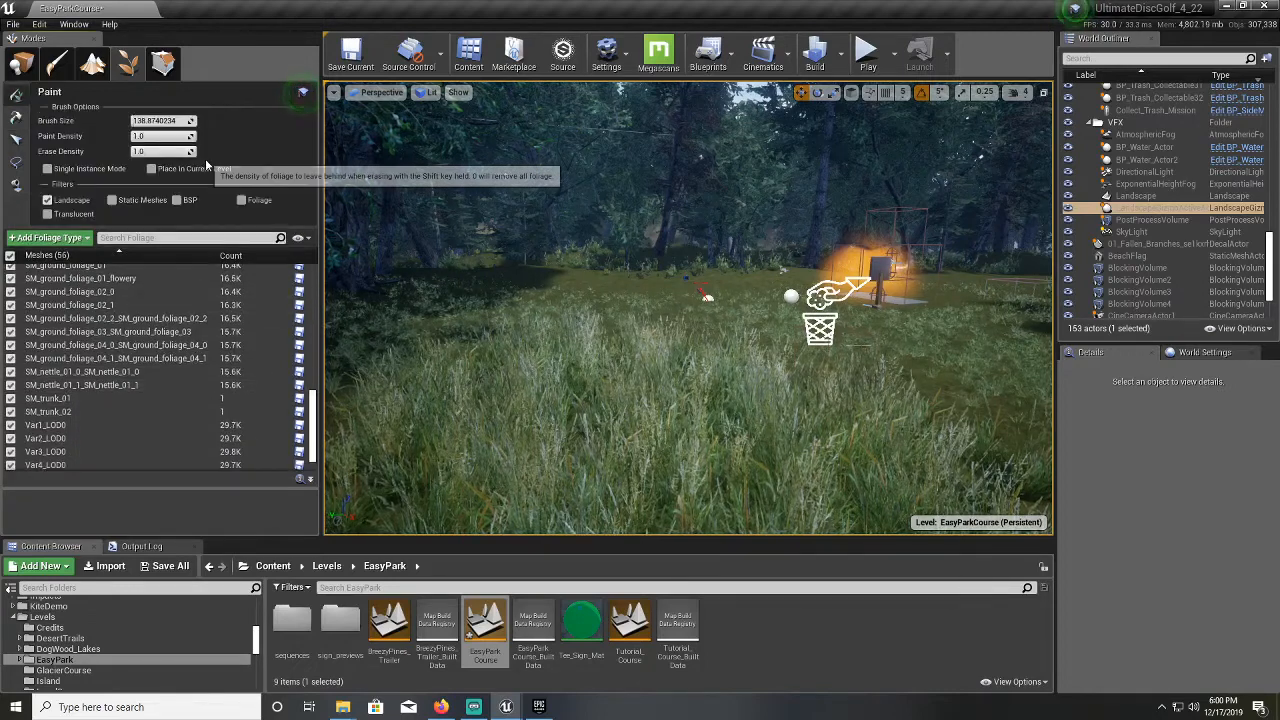
{"action": "left_click", "coordinate": [246, 198]}
{"action": "mouse_move", "coordinate": [380, 332]}
{"action": "right_mouse_down"}
{"action": "mouse_move", "coordinate": [640, 332]}
{"action": "mouse_move", "coordinate": [620, 290]}
{"action": "mouse_move", "coordinate": [630, 450]}
{"action": "right_mouse_up"}
{"action": "key", "text": "w"}
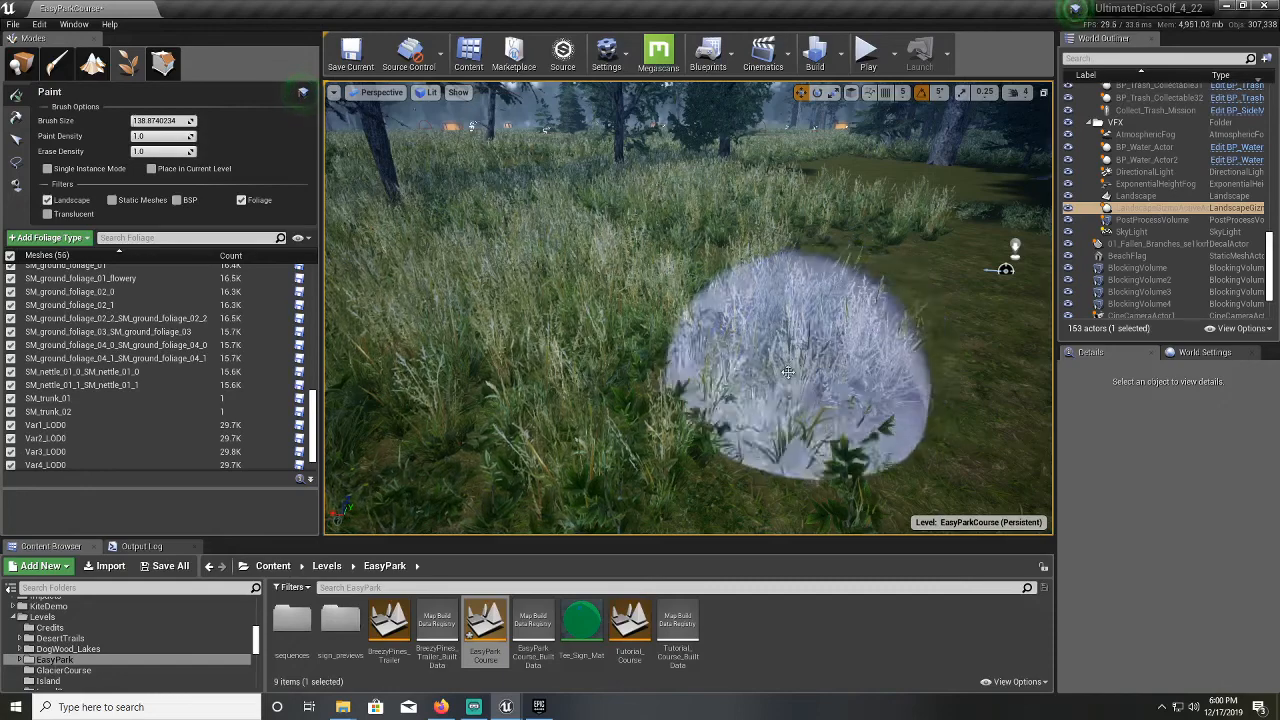
{"action": "left_click_drag", "start_coordinate": [819, 349], "coordinate": [813, 350]}
Undo the last foliage brush strokes around the tree trunks at the edge of the tall grass
{"action": "key", "text": "ctrl+z"}
{"action": "key", "text": "ctrl+z"}
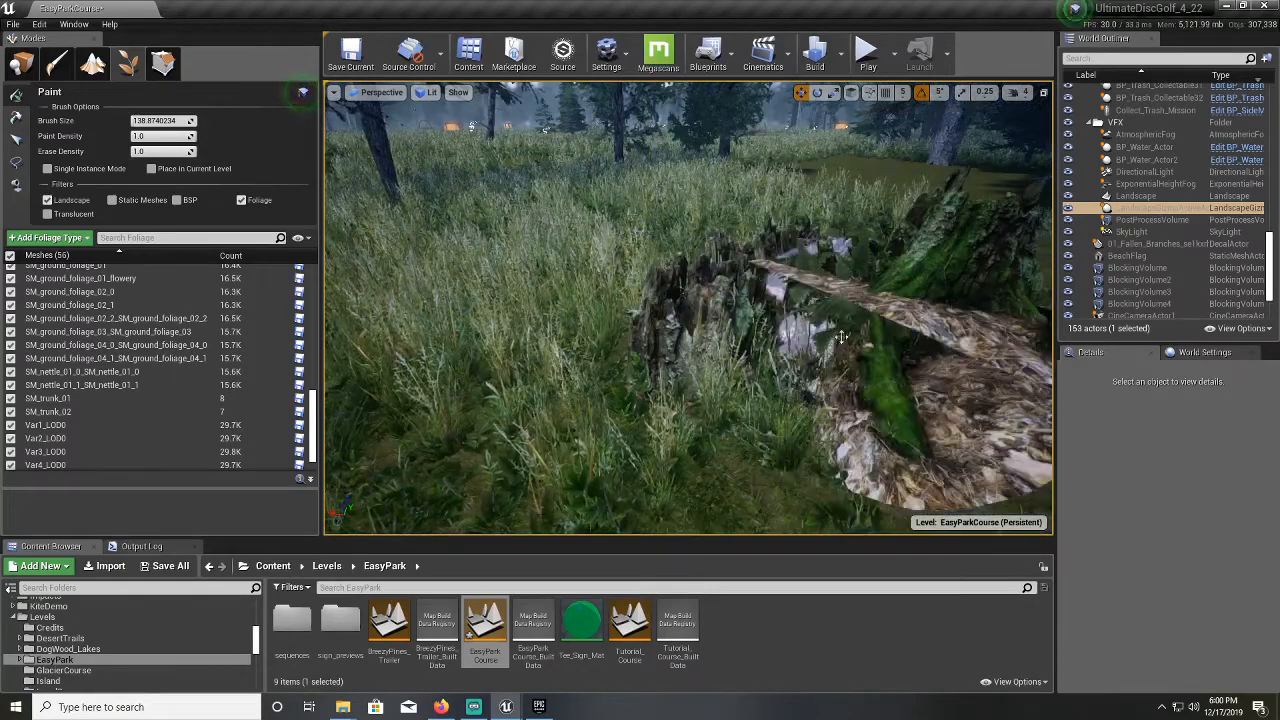
{"action": "mouse_move", "coordinate": [829, 345]}
{"action": "right_mouse_down"}
{"action": "mouse_move", "coordinate": [1020, 345]}
{"action": "mouse_move", "coordinate": [985, 325]}
{"action": "mouse_move", "coordinate": [830, 335]}
{"action": "right_mouse_up"}
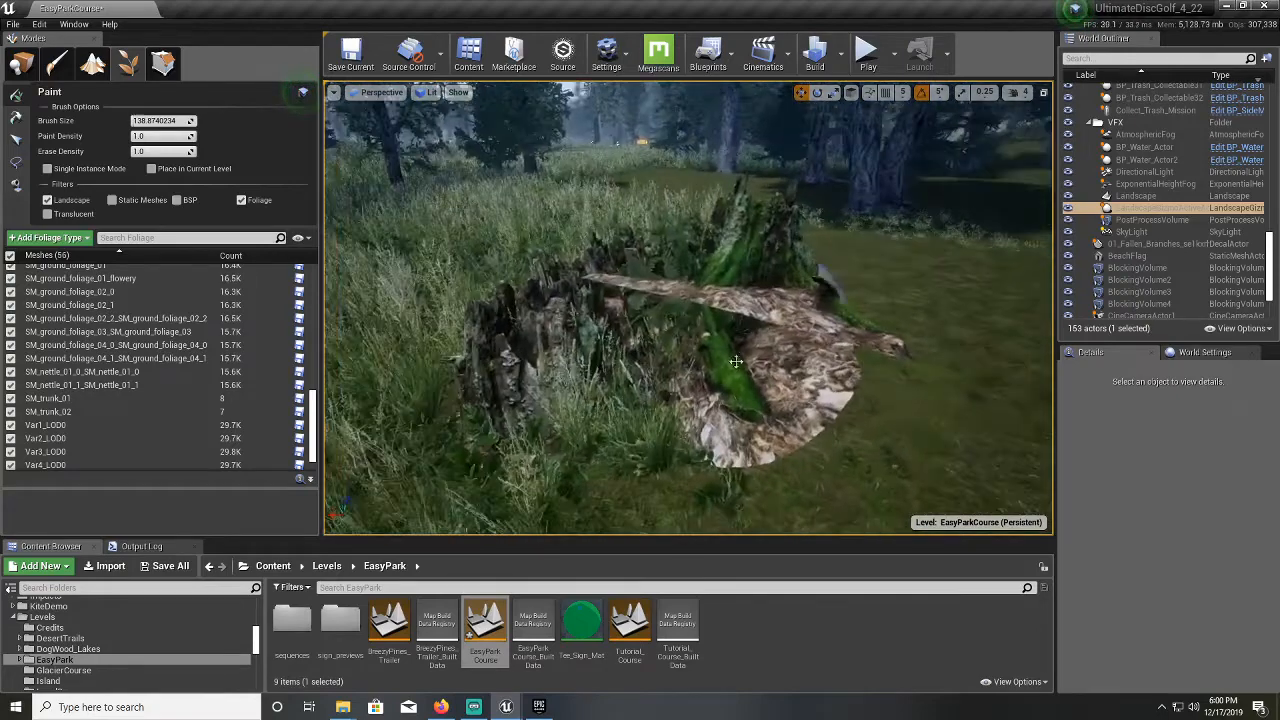
{"action": "key", "text": "ctrl+z"}
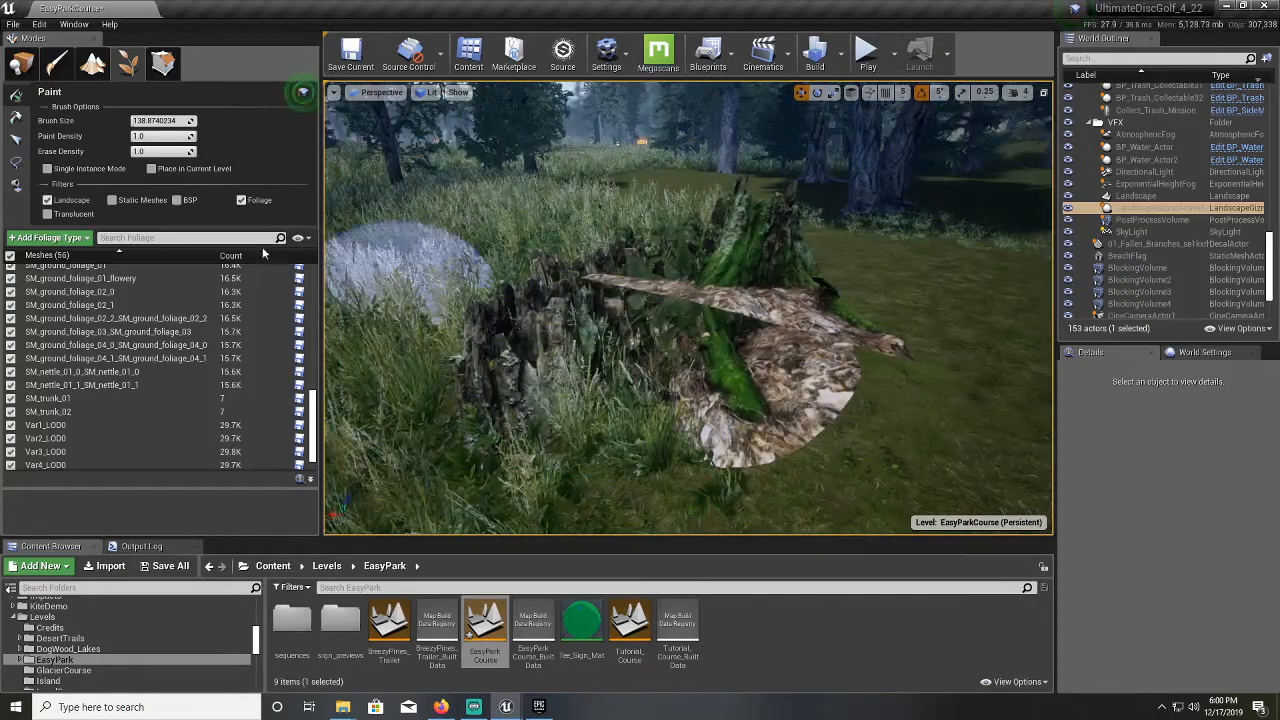
Enable the Static Meshes, Translucent and BSP filters for the foliage brush and switch to foliage selection
{"action": "left_click", "coordinate": [142, 201]}
{"action": "left_click", "coordinate": [86, 214]}
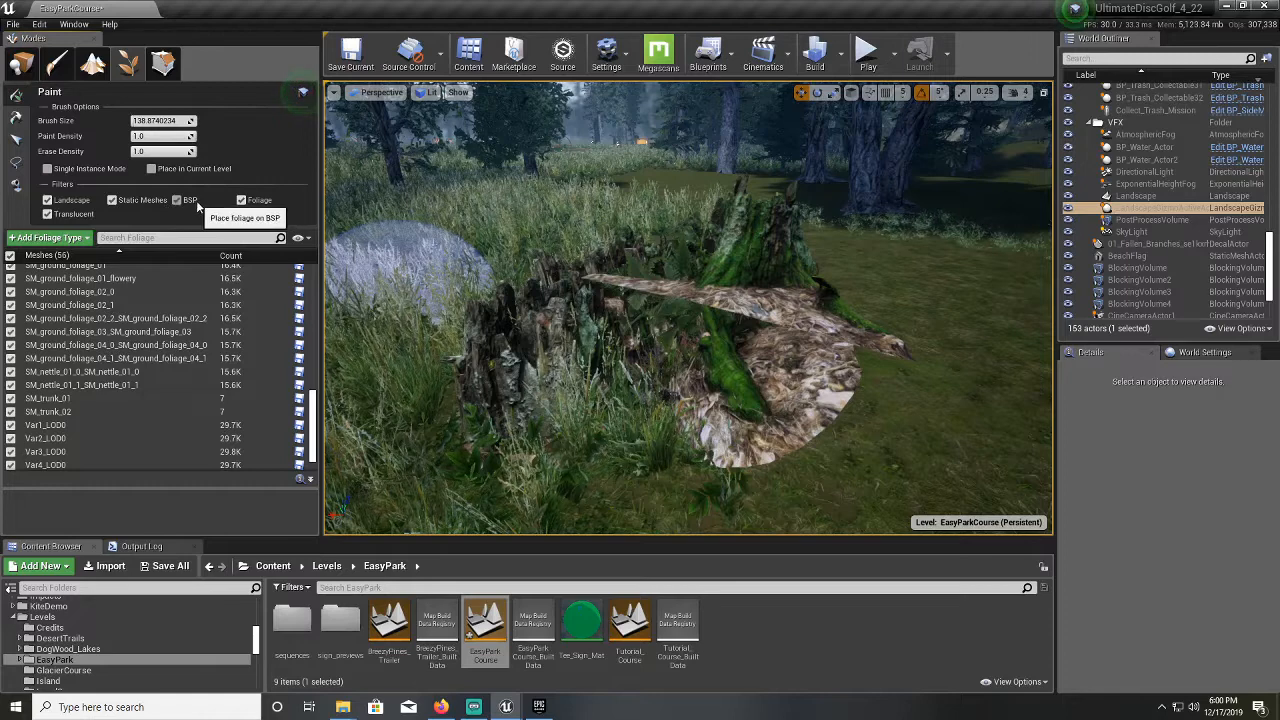
{"action": "left_click", "coordinate": [196, 200]}
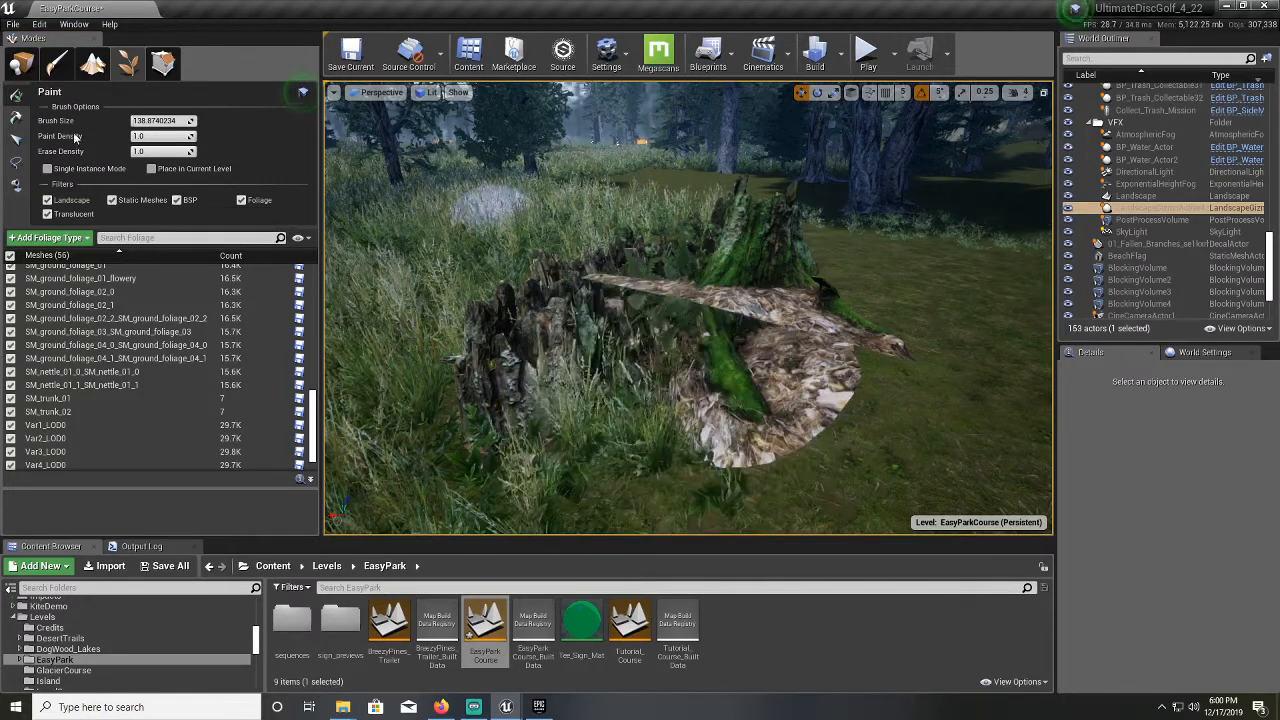
{"action": "left_click", "coordinate": [16, 140]}
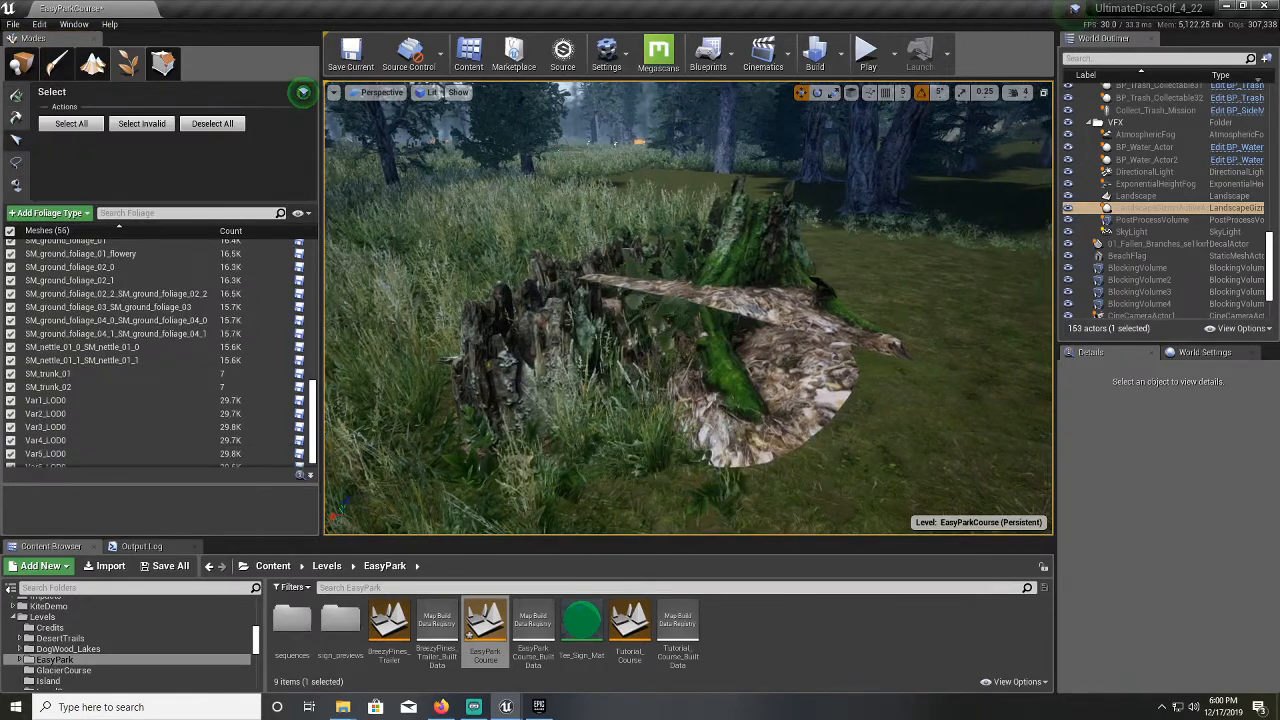
Delete the mossy trunk and the first overlapping stump meshes at the edge of the tall grass
{"action": "left_click", "coordinate": [720, 265]}
{"action": "key", "text": "Delete"}
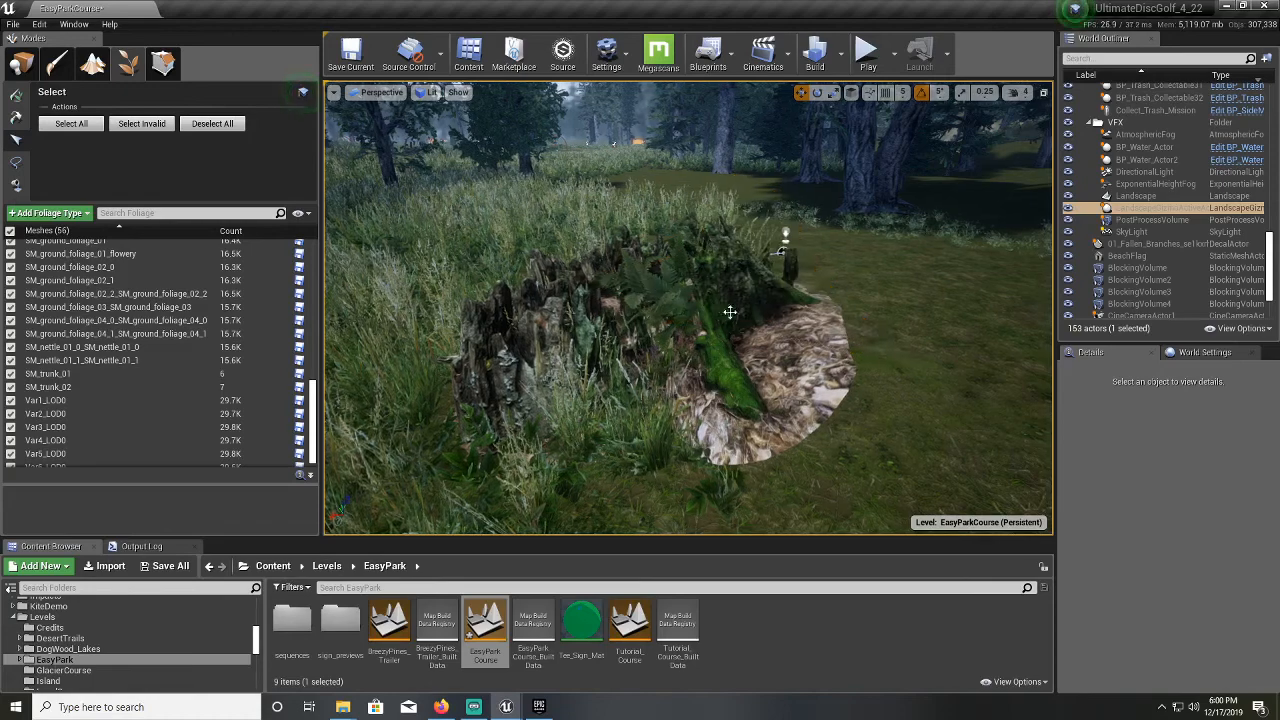
{"action": "left_click", "coordinate": [745, 314]}
{"action": "key", "text": "Delete"}
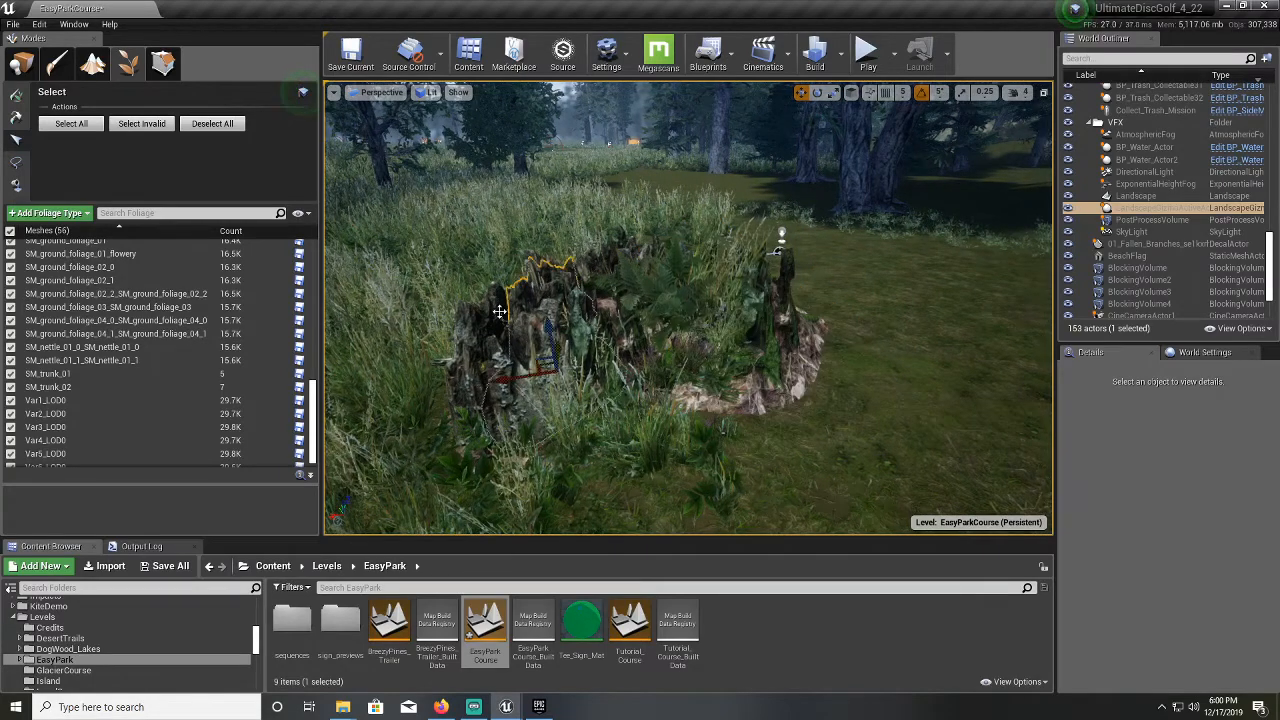
{"action": "key", "text": "Delete"}
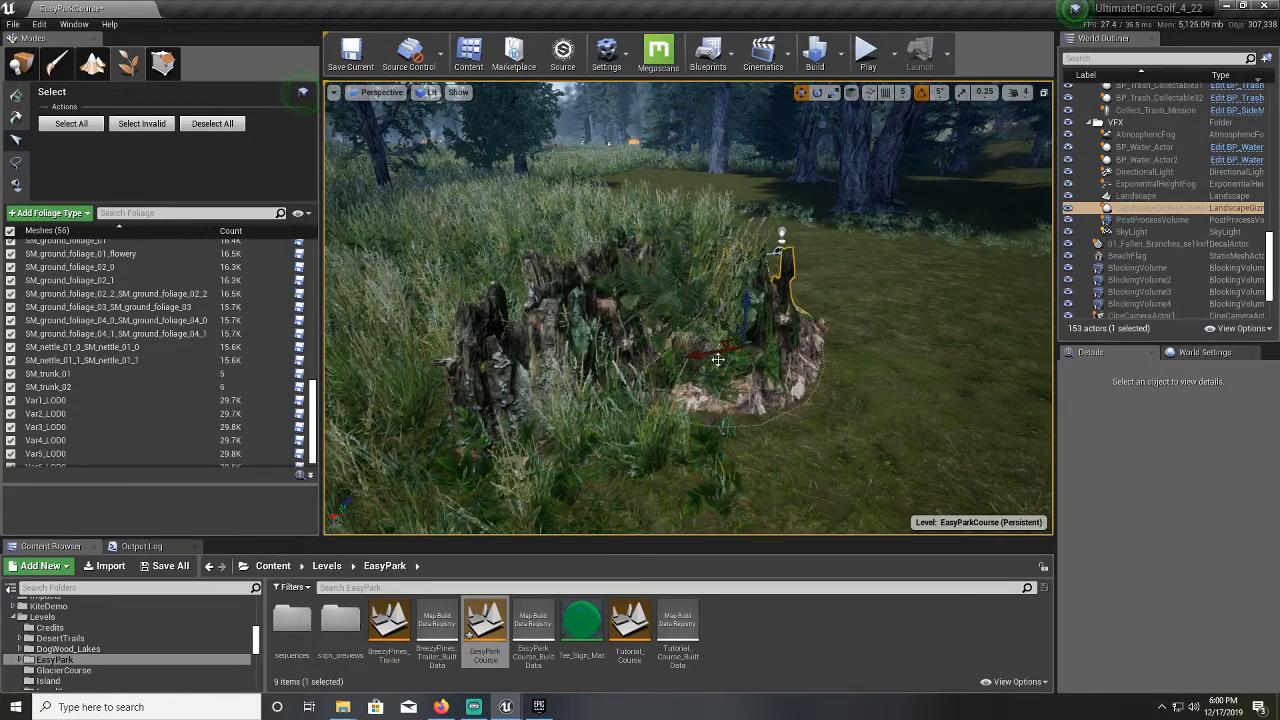
Delete the overlapping stump meshes on the tall grass side of the stump cluster
{"action": "right_click_drag", "start_coordinate": [801, 341], "coordinate": [940, 400]}
{"action": "key", "text": "a"}
{"action": "key", "text": "w"}
{"action": "key", "text": "s"}
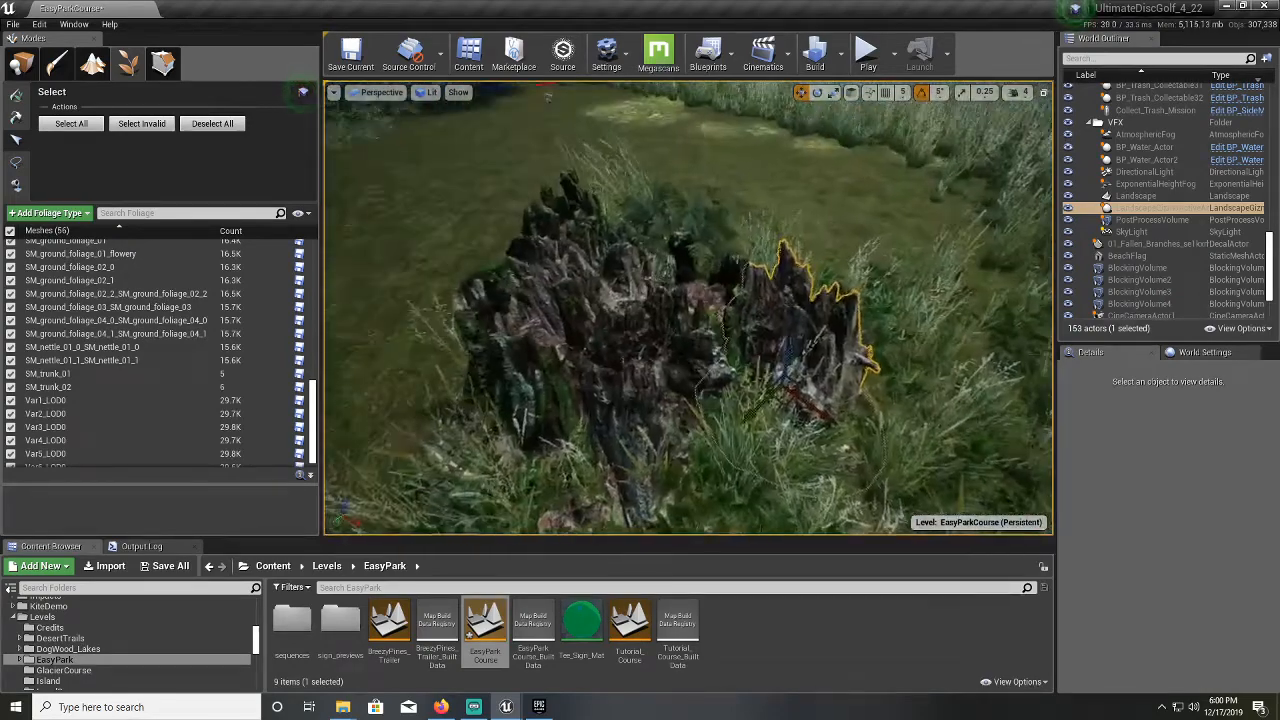
{"action": "key", "text": "Delete"}
{"action": "left_click", "coordinate": [571, 329]}
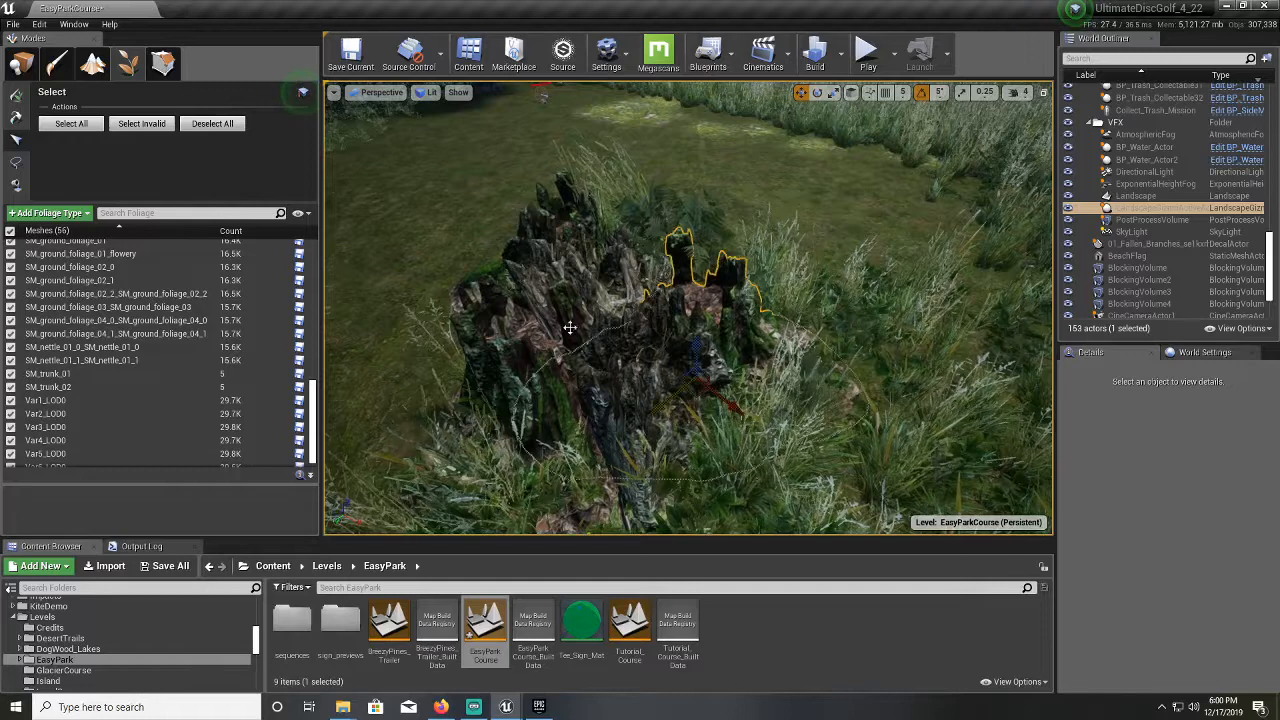
{"action": "key", "text": "Delete"}
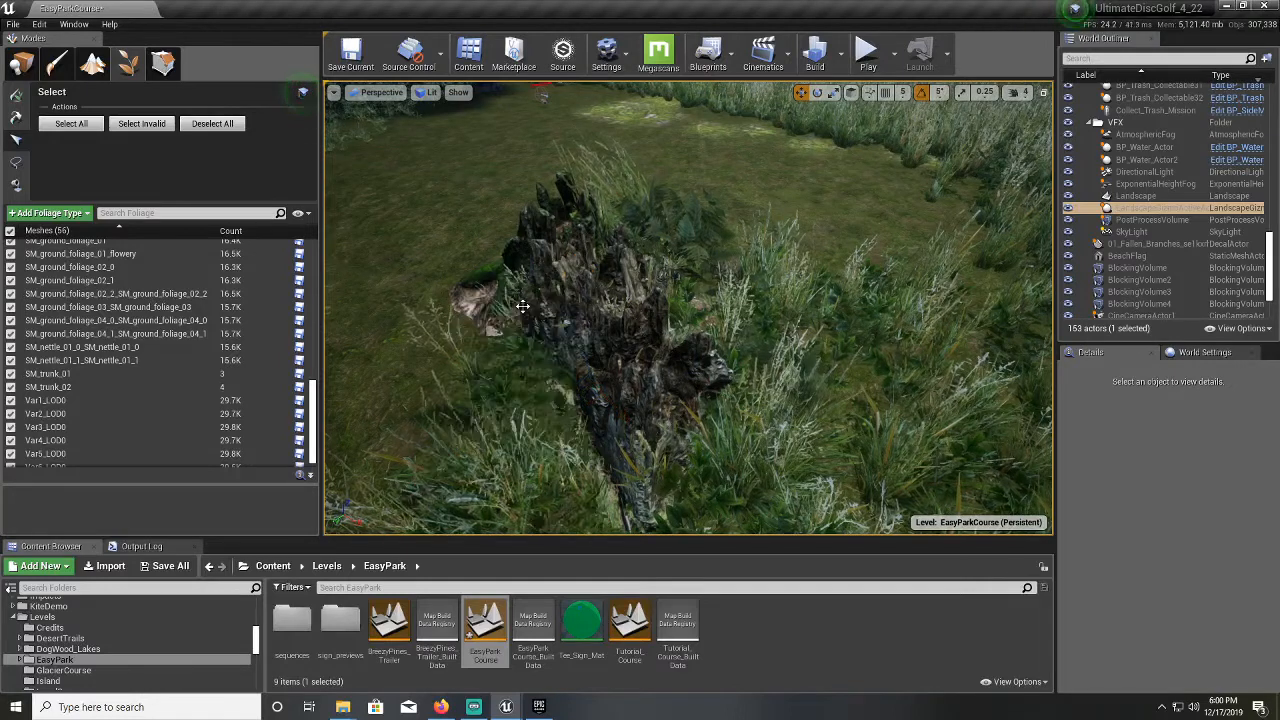
{"action": "left_click", "coordinate": [620, 348]}
{"action": "key", "text": "Delete"}
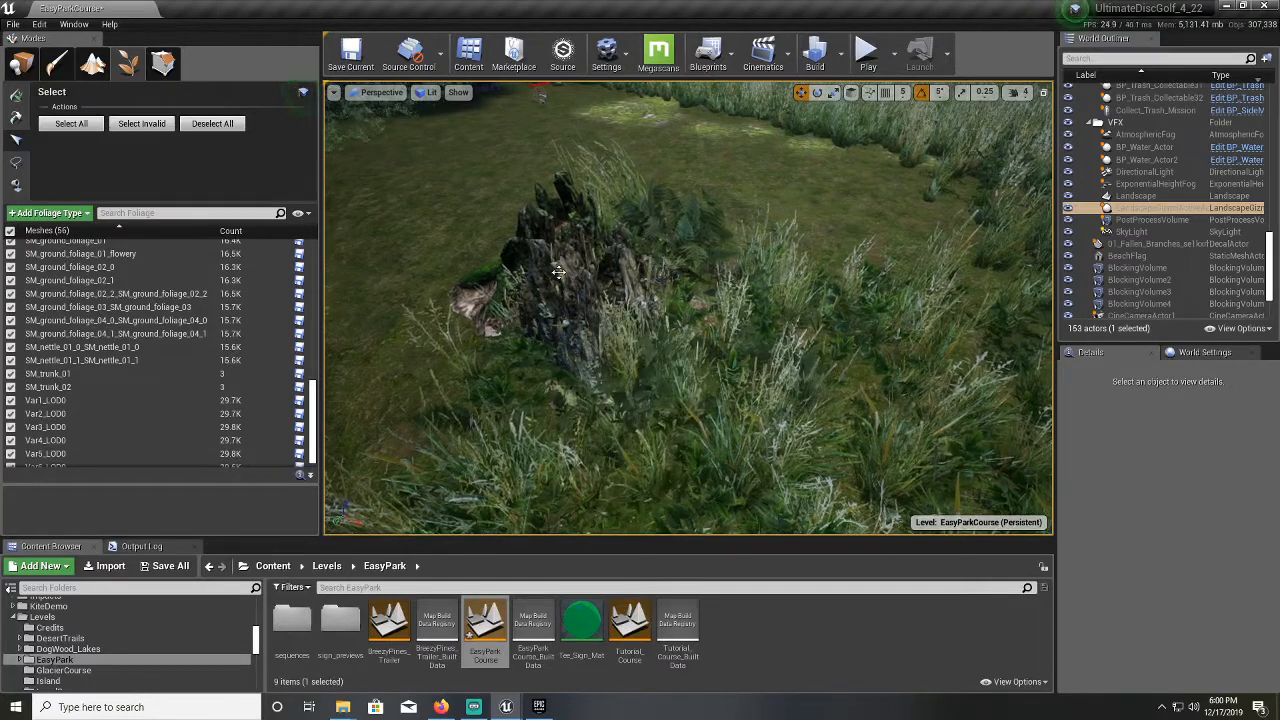
Delete the remaining stump meshes of the cluster, including the large mossy stump beside the fairway
{"action": "left_click", "coordinate": [551, 201]}
{"action": "mouse_move", "coordinate": [551, 201]}
{"action": "right_mouse_down"}
{"action": "mouse_move", "coordinate": [600, 210]}
{"action": "mouse_move", "coordinate": [420, 200]}
{"action": "mouse_move", "coordinate": [540, 215]}
{"action": "mouse_move", "coordinate": [650, 170]}
{"action": "mouse_move", "coordinate": [810, 180]}
{"action": "mouse_move", "coordinate": [740, 185]}
{"action": "mouse_move", "coordinate": [720, 160]}
{"action": "mouse_move", "coordinate": [564, 213]}
{"action": "right_mouse_up"}
{"action": "key", "text": "d"}
{"action": "key", "text": "a"}
{"action": "key", "text": "w"}
{"action": "key", "text": "w"}
{"action": "key", "text": "s"}
{"action": "key", "text": "w"}
{"action": "key", "text": "Delete"}
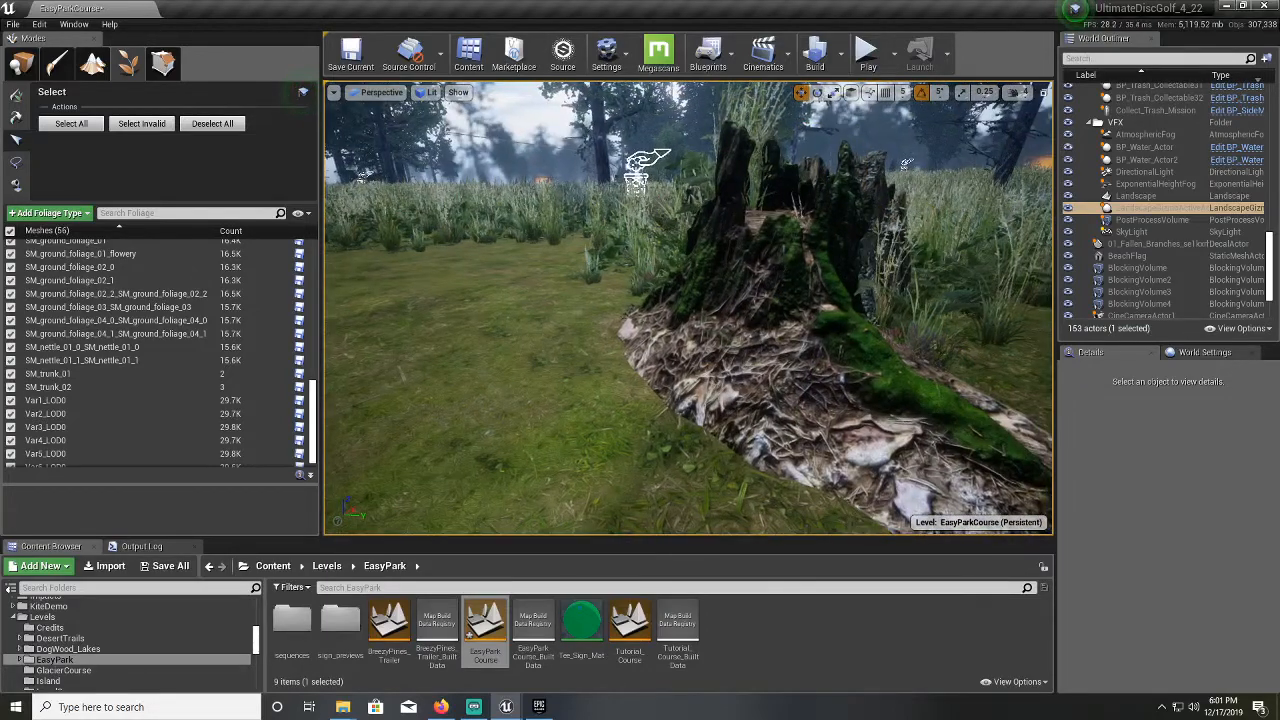
{"action": "left_click", "coordinate": [777, 263]}
{"action": "key", "text": "Delete"}
{"action": "left_click", "coordinate": [830, 185]}
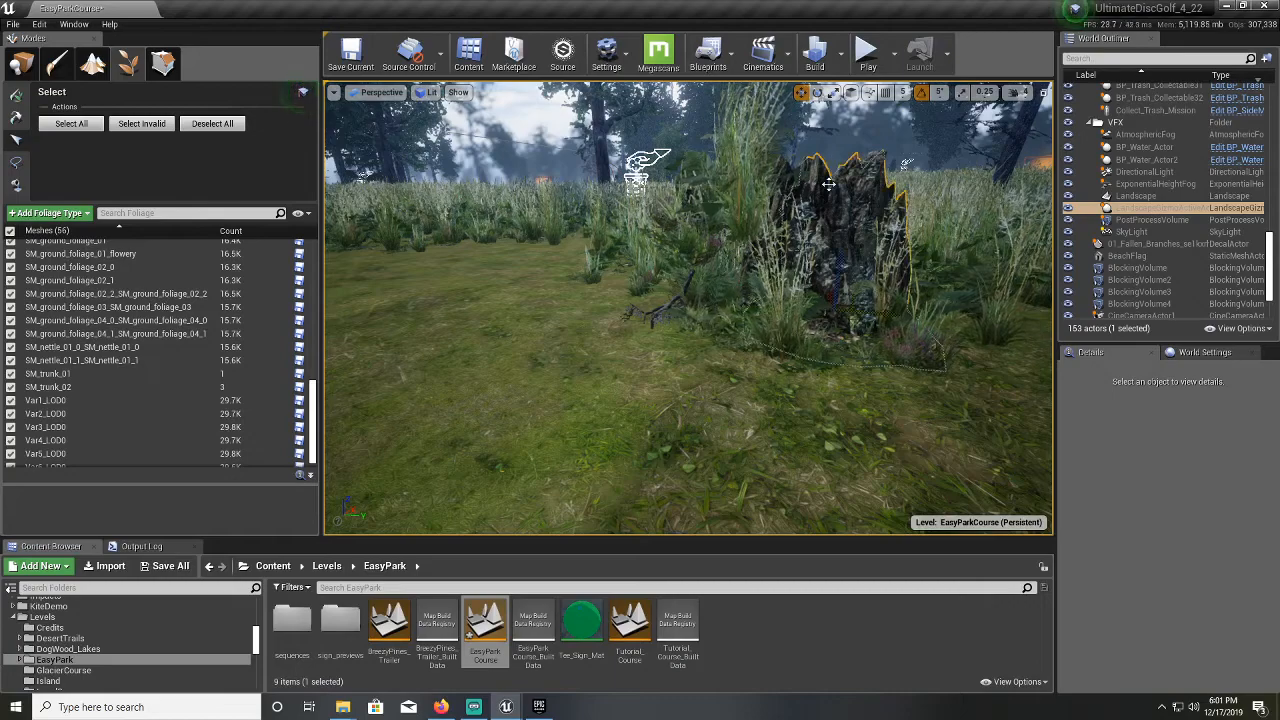
{"action": "key", "text": "Delete"}
Go to the grass patch near hole 1, play-test the level by walking to the hole 1 tee, and end the session
{"action": "right_click_drag", "start_coordinate": [830, 184], "coordinate": [805, 145]}
{"action": "key", "text": "w"}
{"action": "key", "text": "w"}
{"action": "key", "text": "w"}
{"action": "key", "text": "s"}
{"action": "key", "text": "w"}
{"action": "key", "text": "w"}
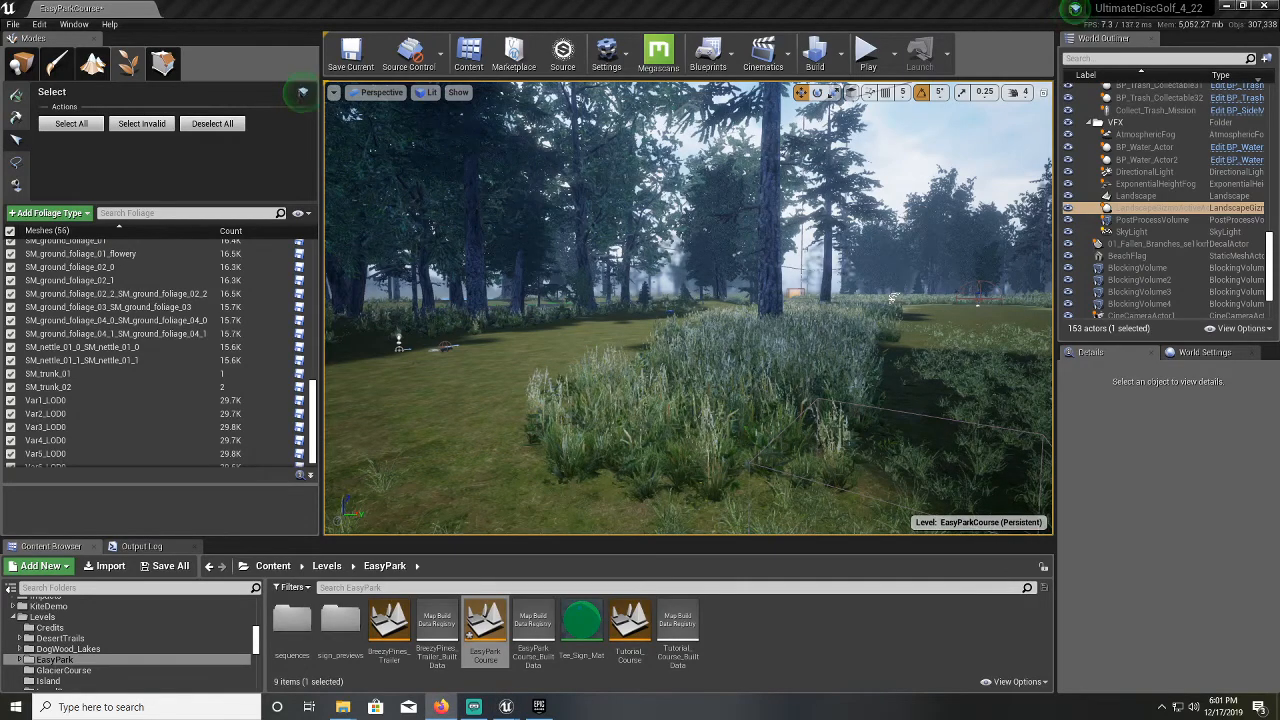
{"action": "left_click", "coordinate": [303, 92]}
{"action": "left_click", "coordinate": [303, 92]}
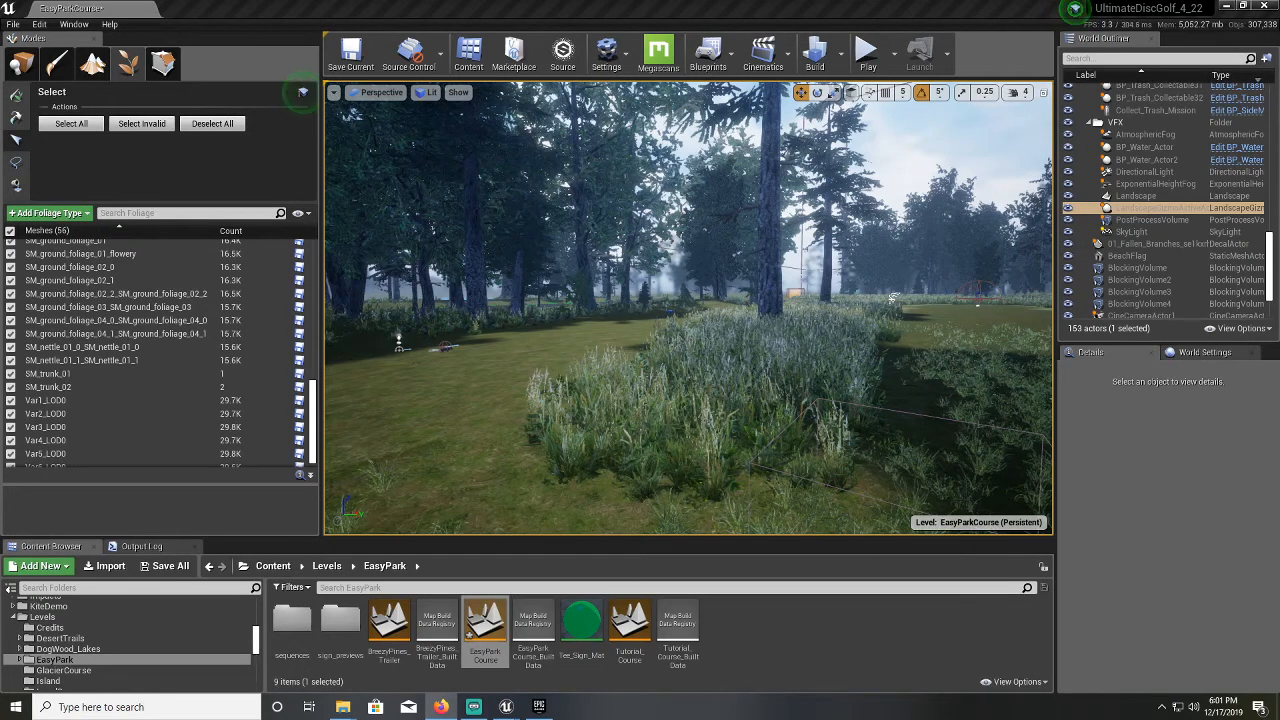
{"action": "left_click", "coordinate": [866, 52]}
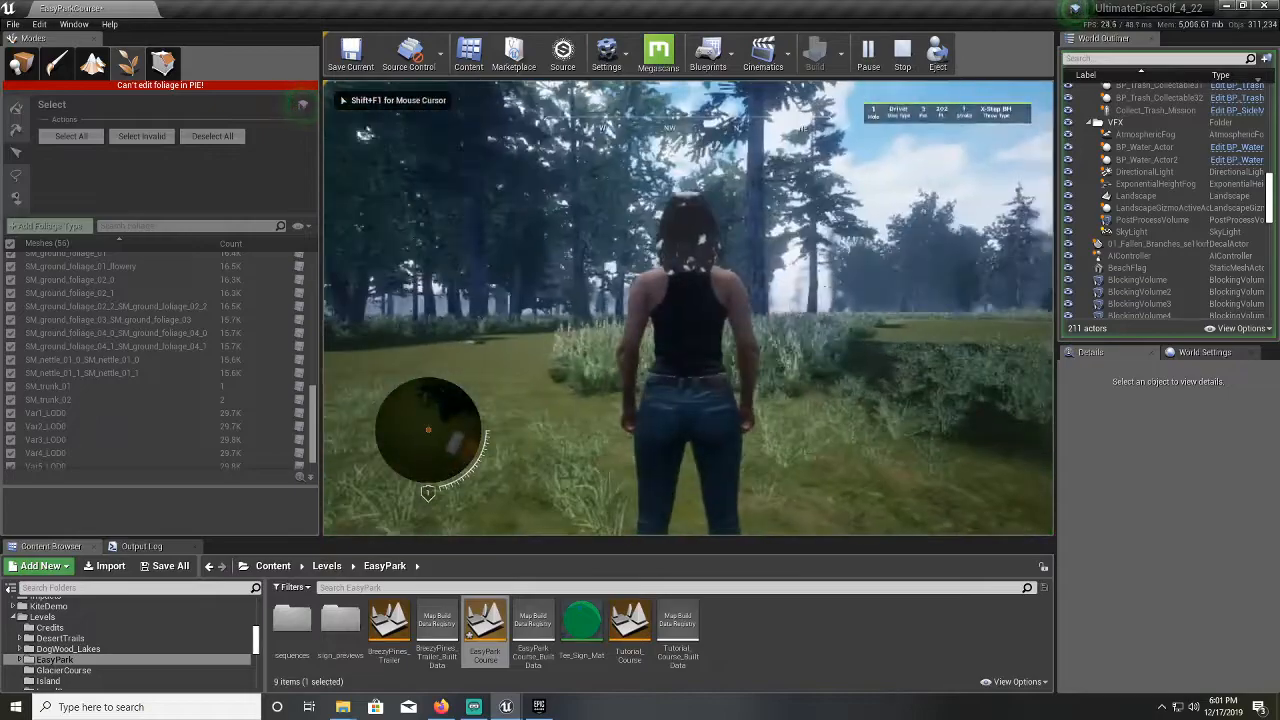
{"action": "key", "text": "w"}
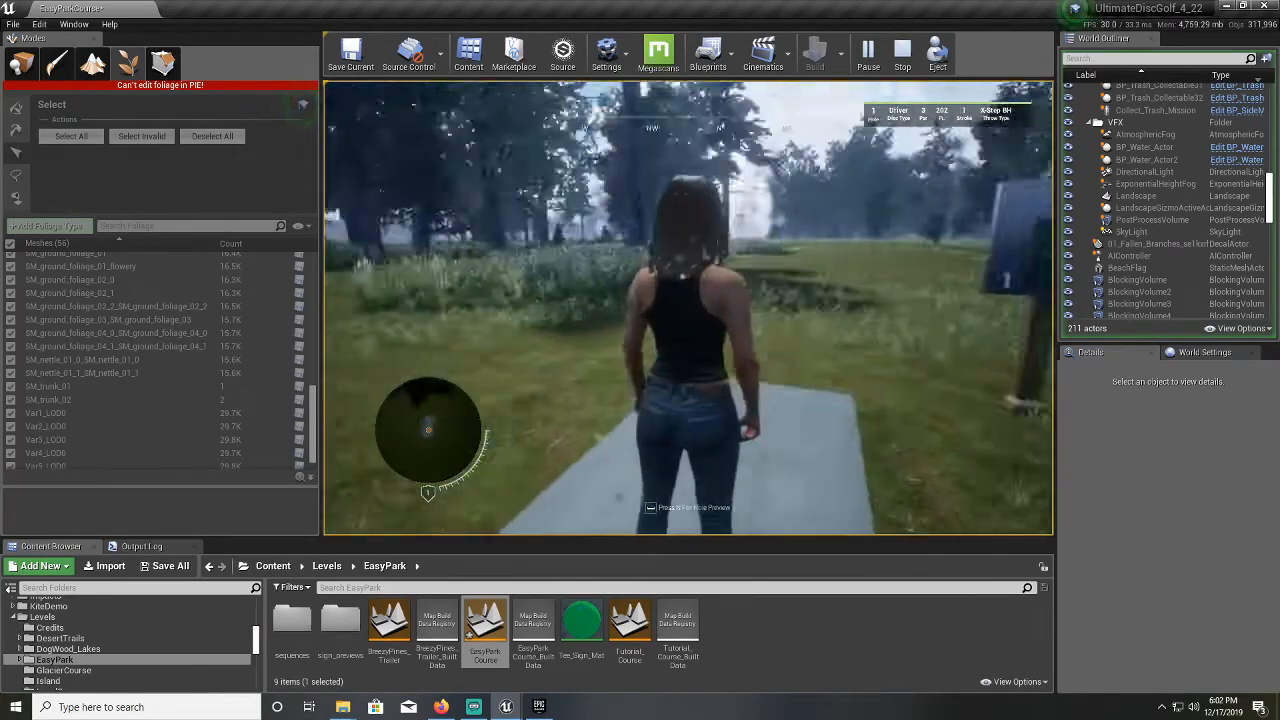
{"action": "key", "text": "Escape"}
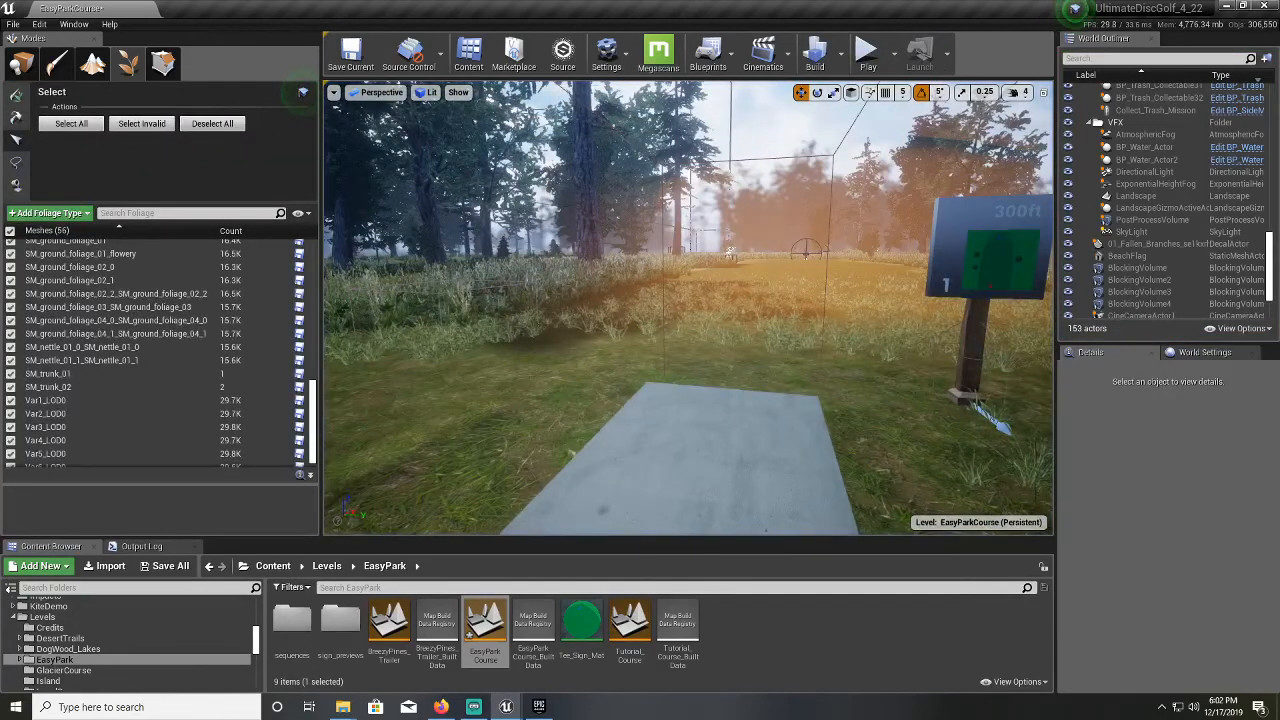
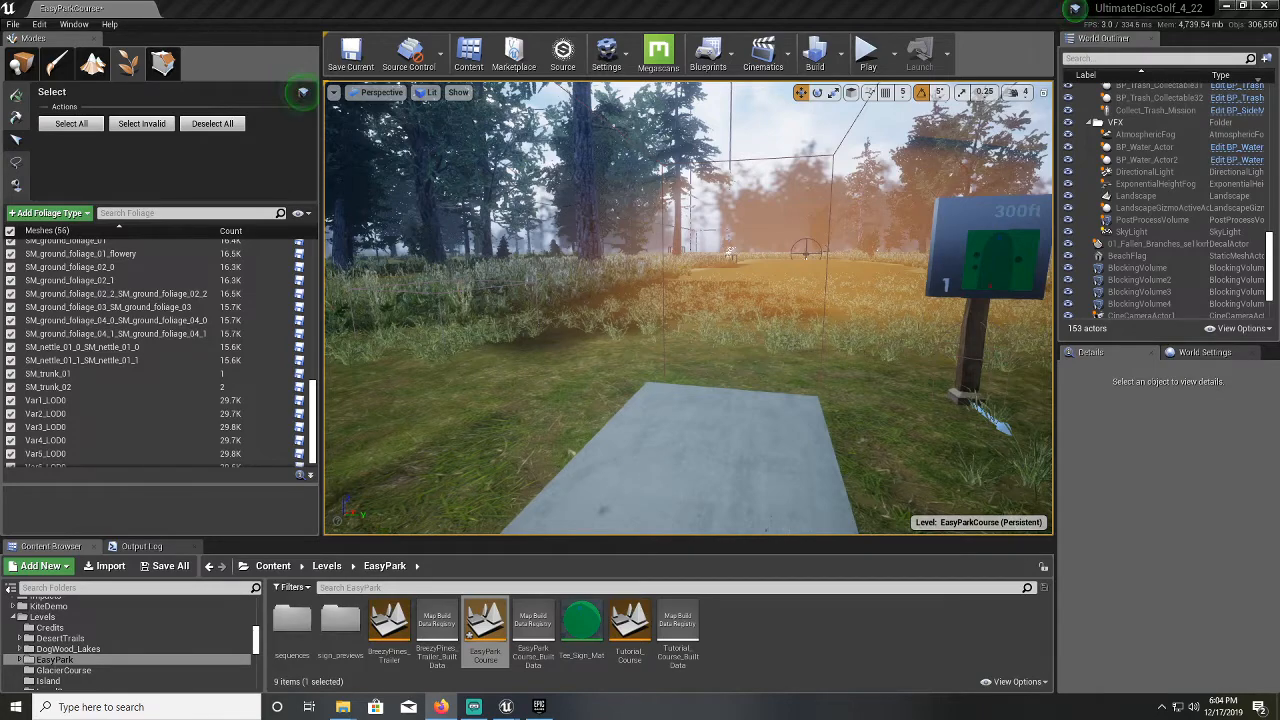
Play-test hole 1 from its tee pad, throwing with the Spin Putt throw type and following the disc to the basket
{"action": "left_click", "coordinate": [866, 52]}
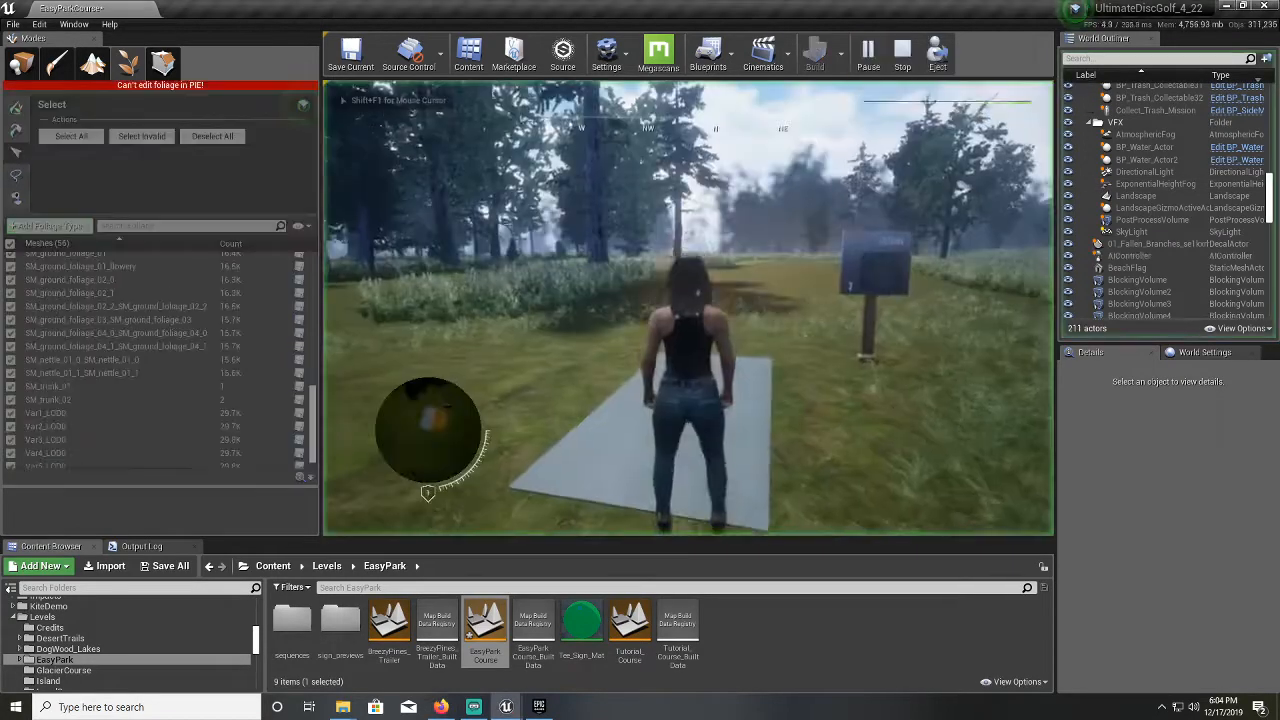
{"action": "key", "text": "w"}
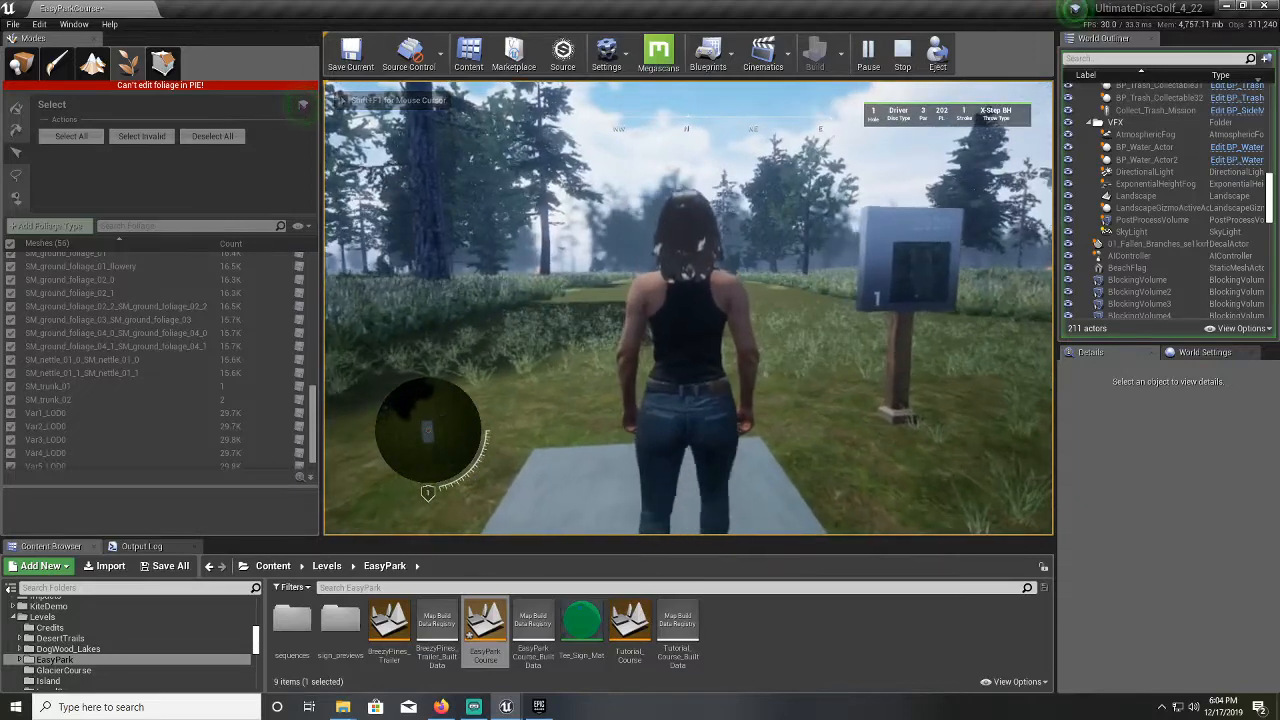
{"action": "key", "text": "e"}
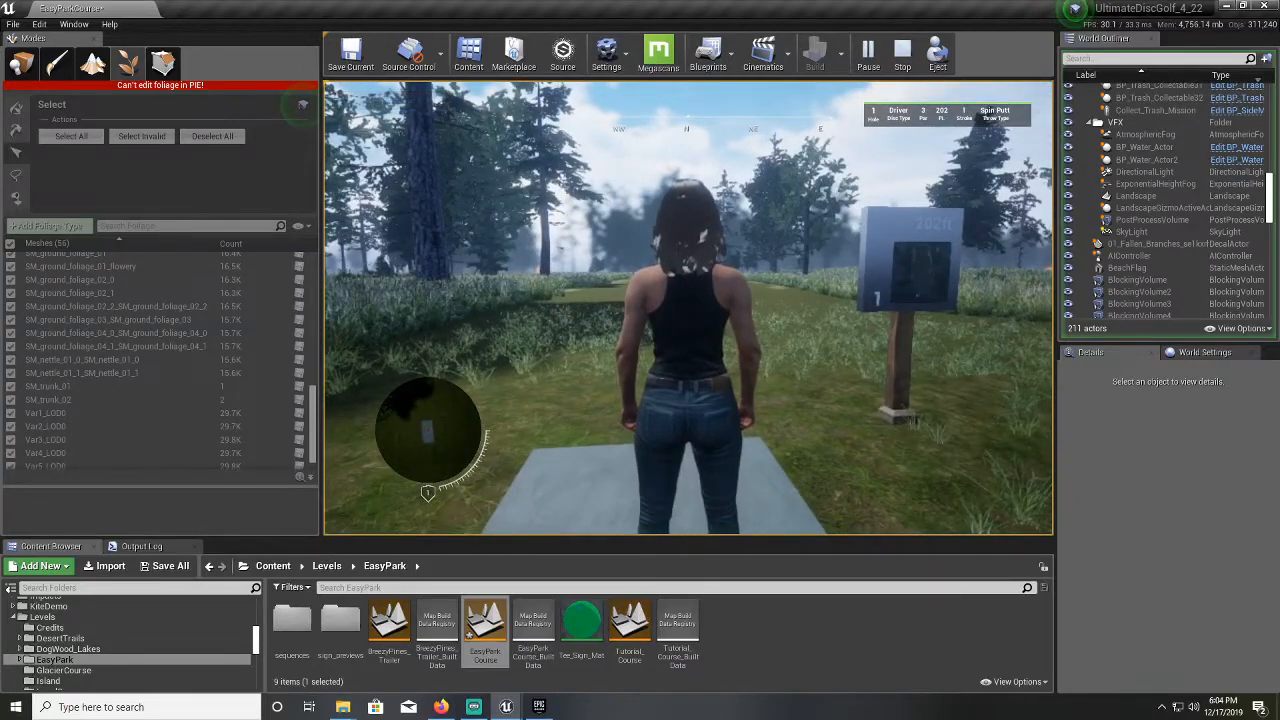
{"action": "key", "text": "space"}
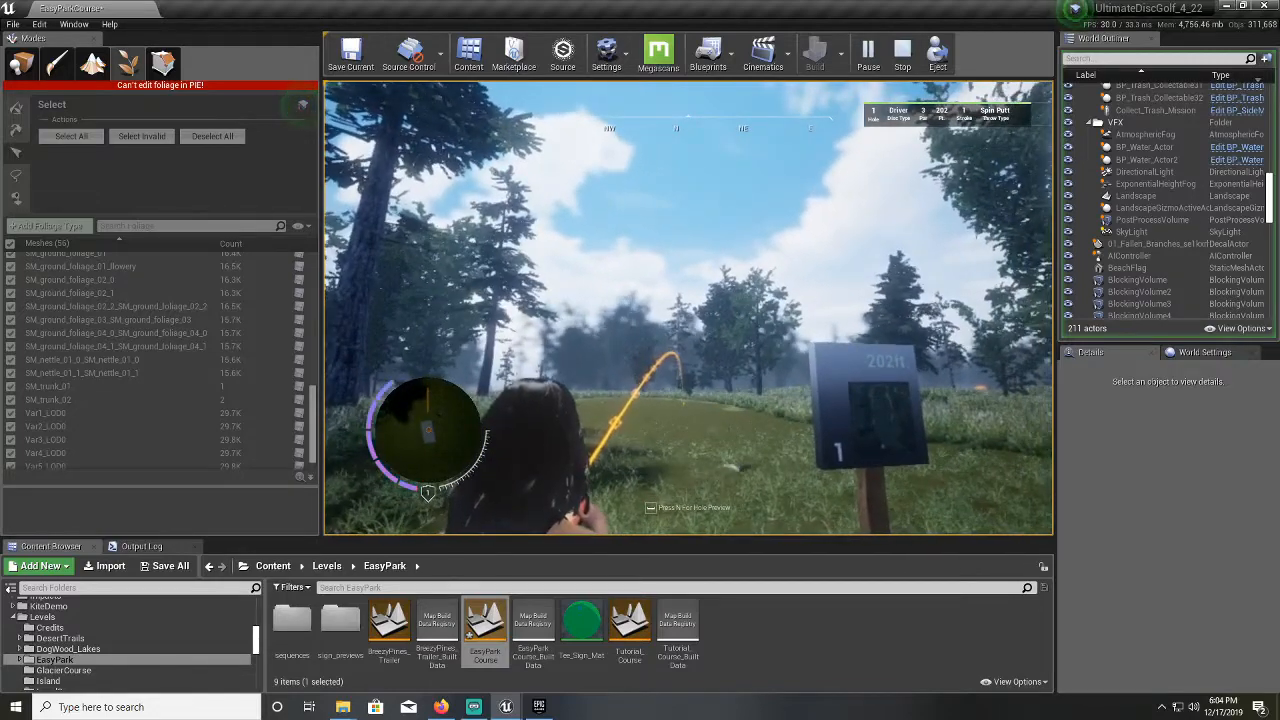
{"action": "key", "text": "space"}
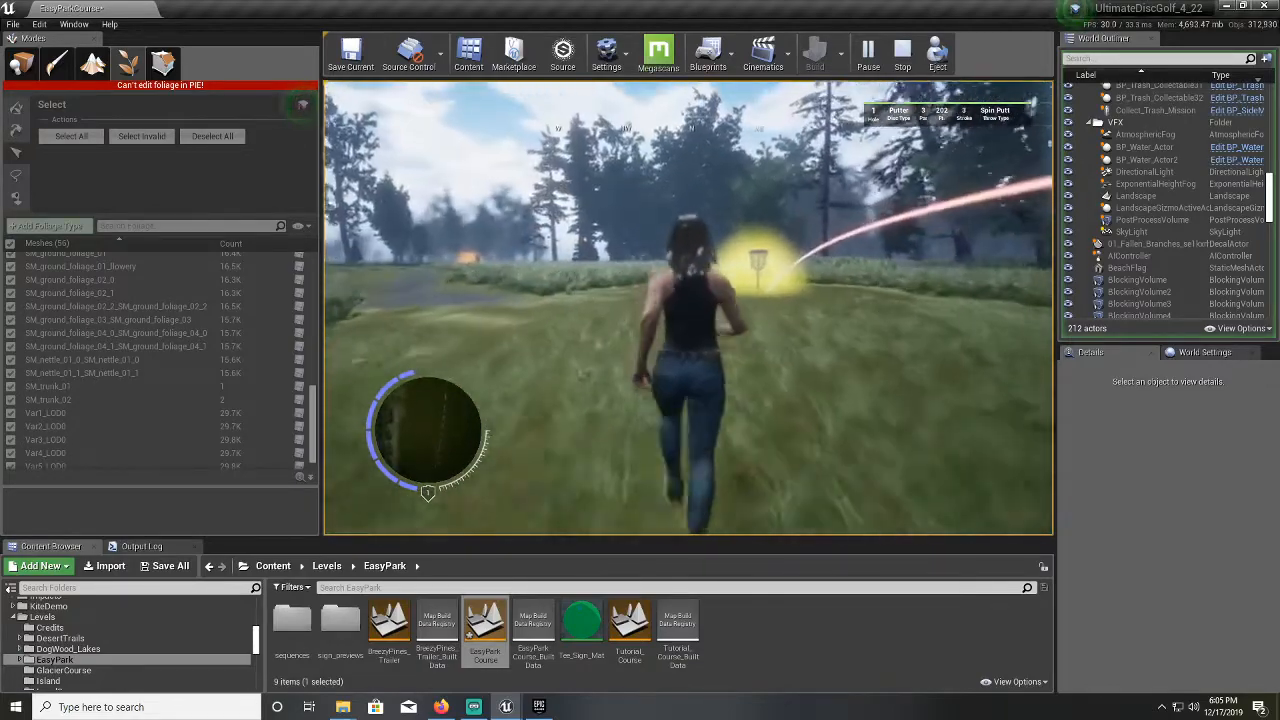
{"action": "key", "text": "w"}
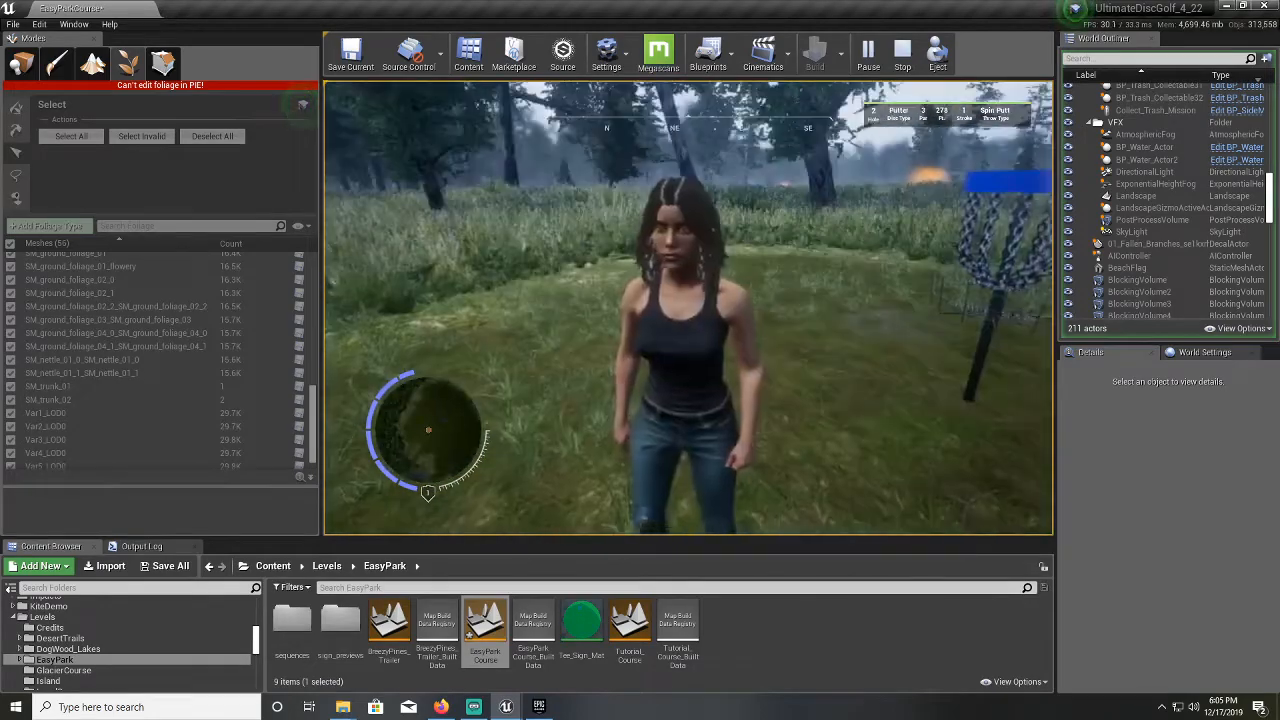
Walk past the tall grass to hole 2, tee off with the Driver using X-Step BH, and run down the fairway
{"action": "key", "text": "w"}
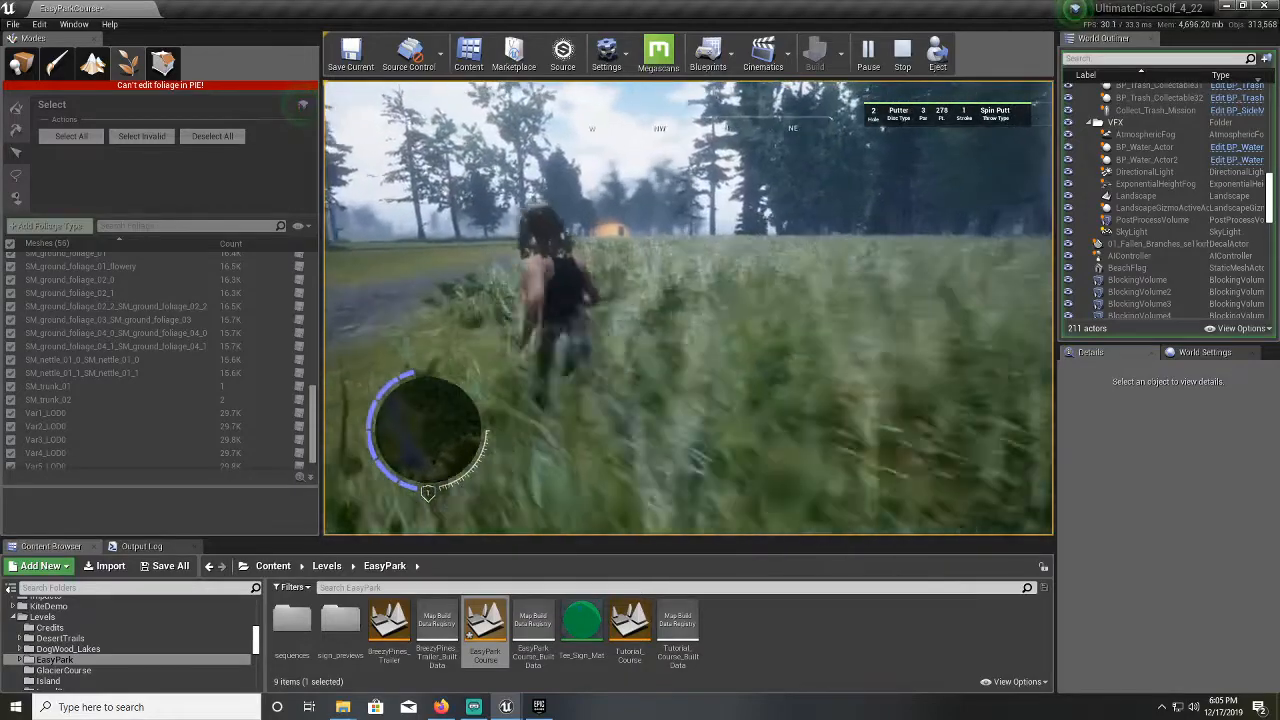
{"action": "key", "text": "a"}
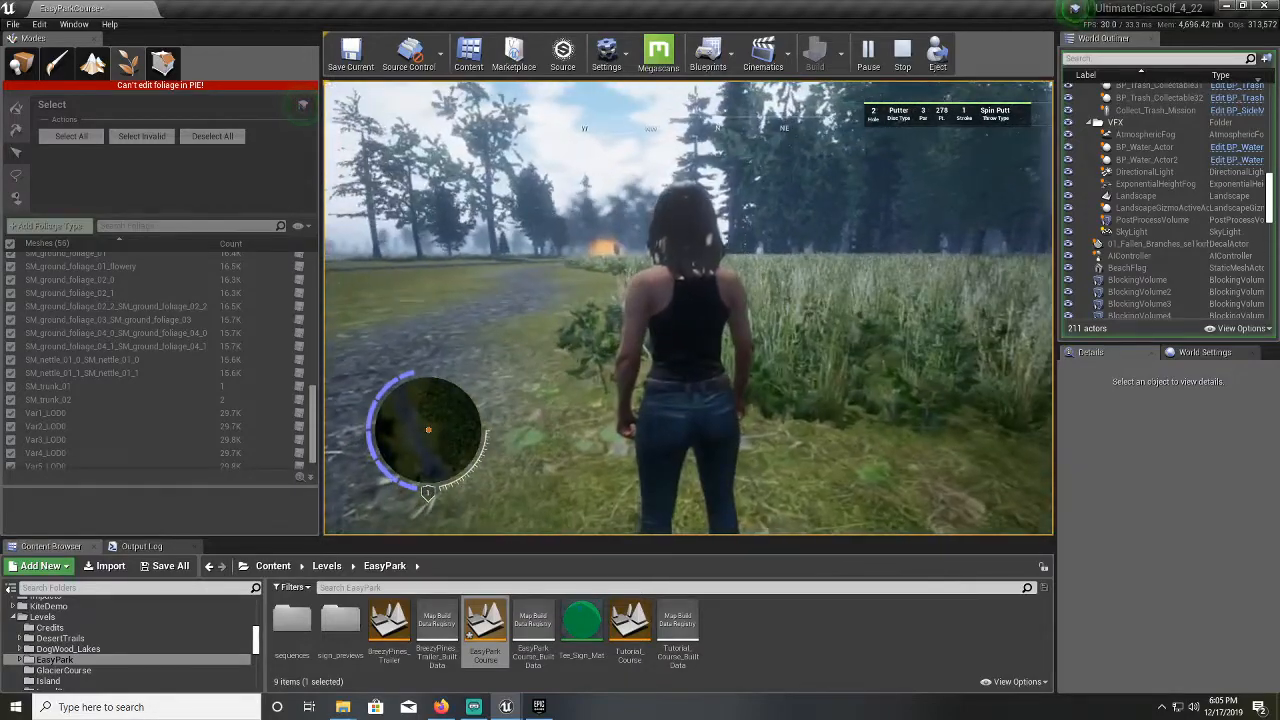
{"action": "key", "text": "e"}
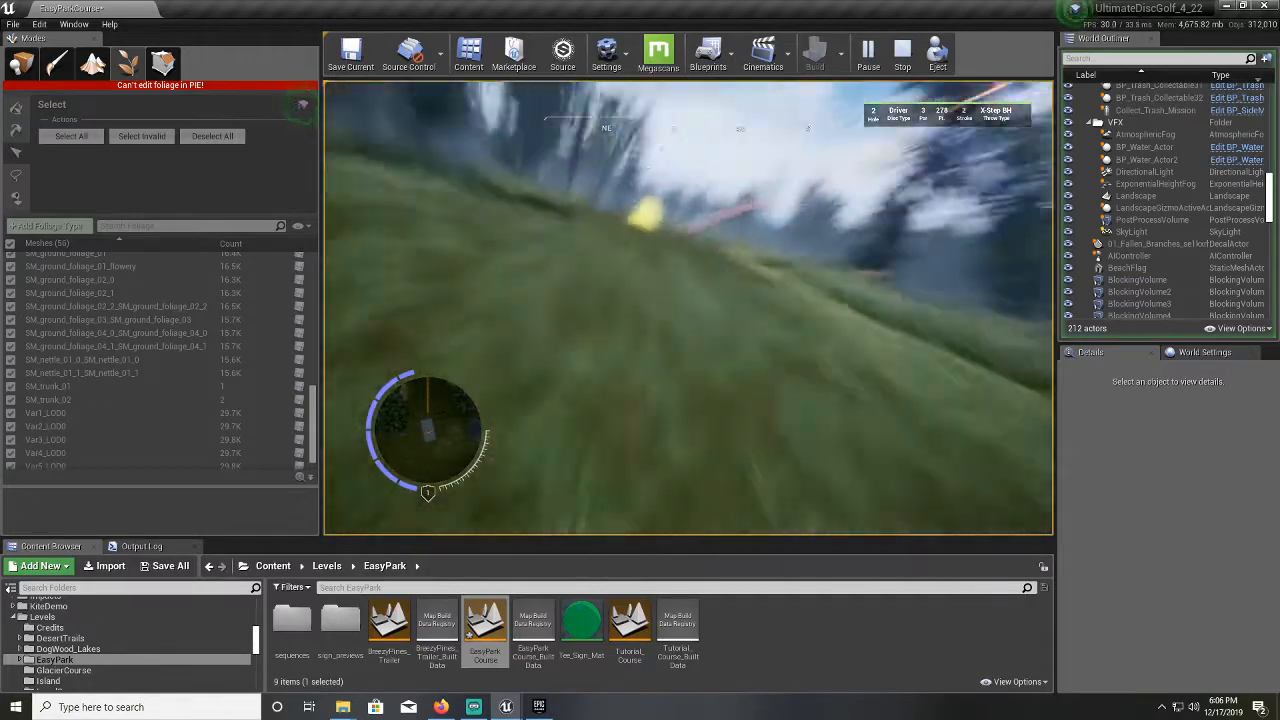
{"action": "key", "text": "w"}
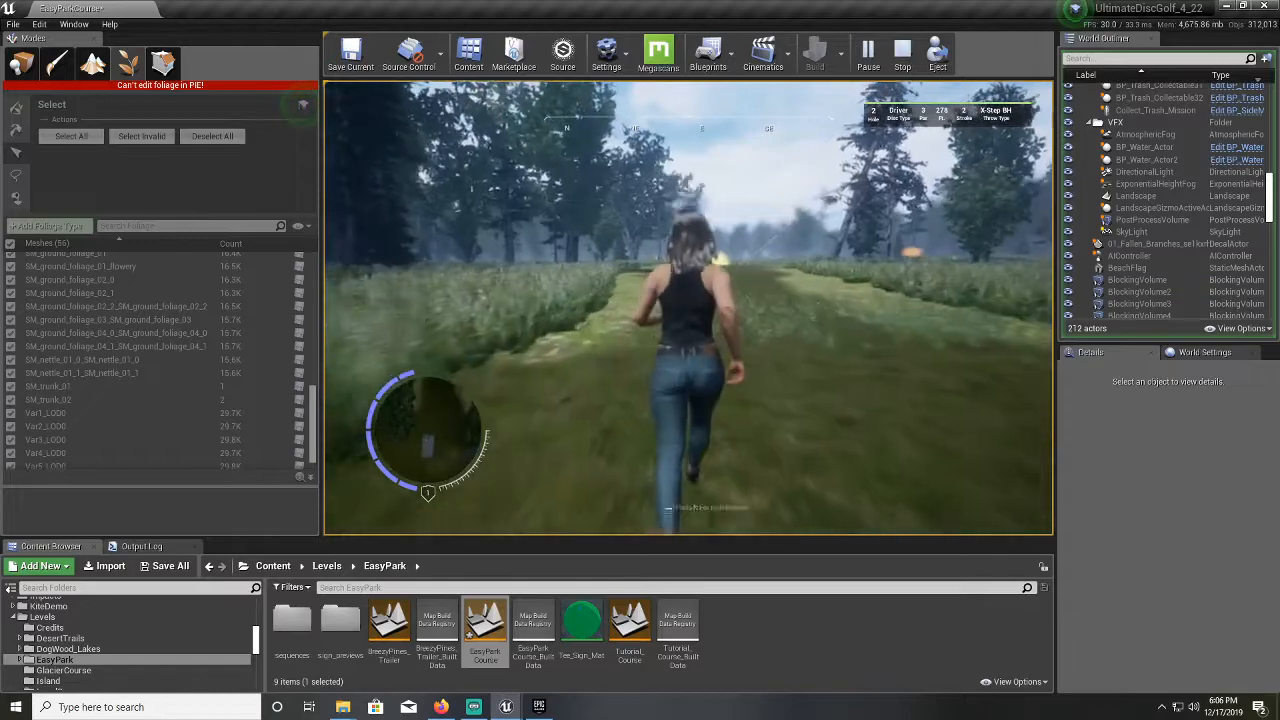
{"action": "key", "text": "w"}
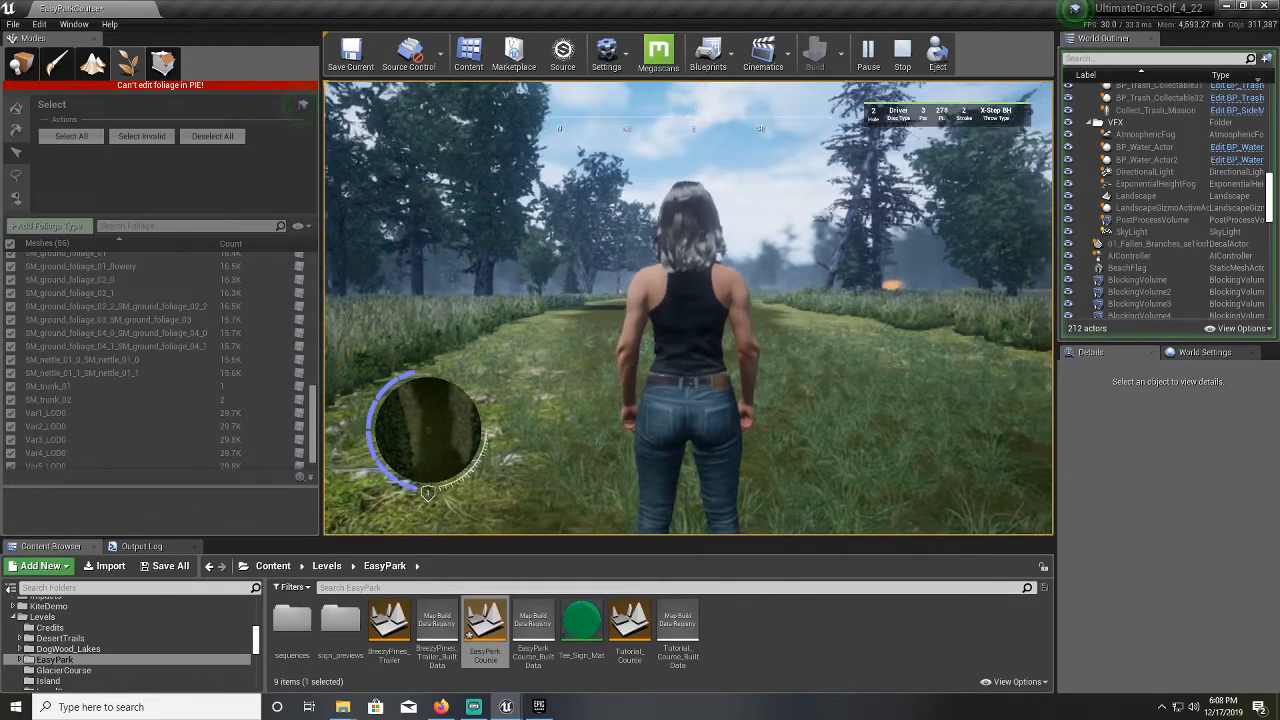
Putt at the hole 2 basket with the Putter and run up to the basket
{"action": "key", "text": "w"}
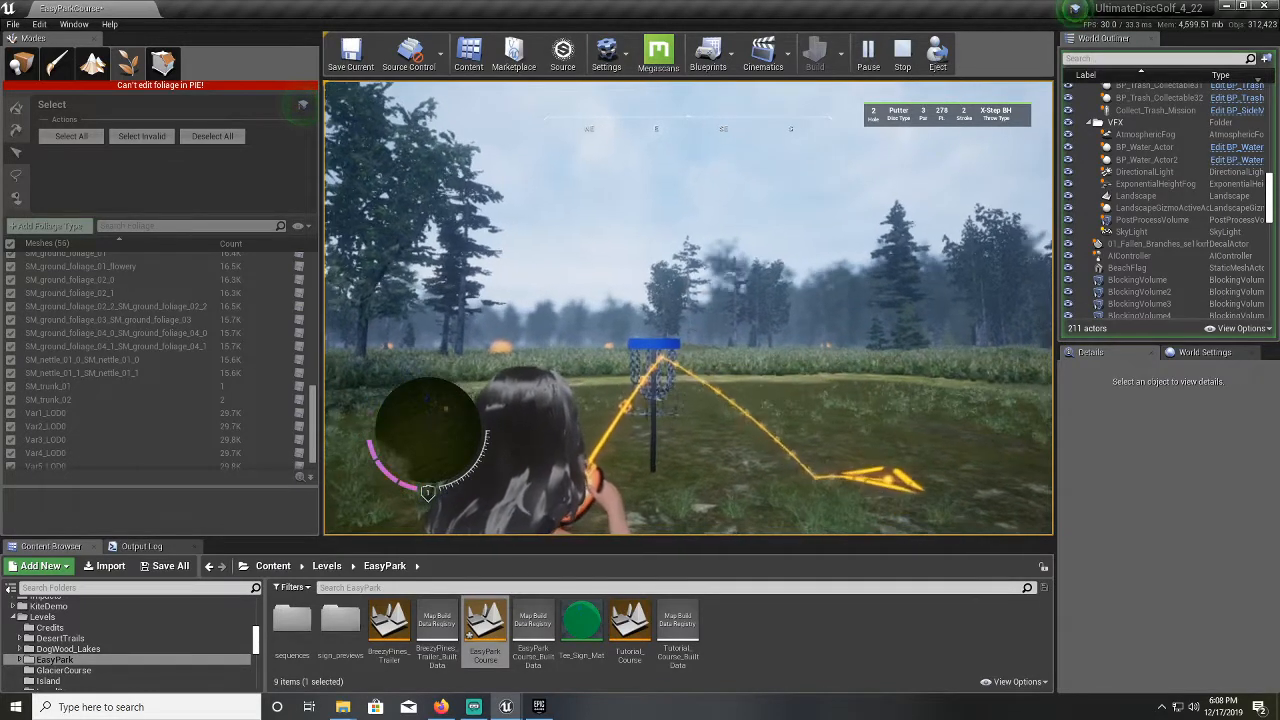
{"action": "key", "text": "space"}
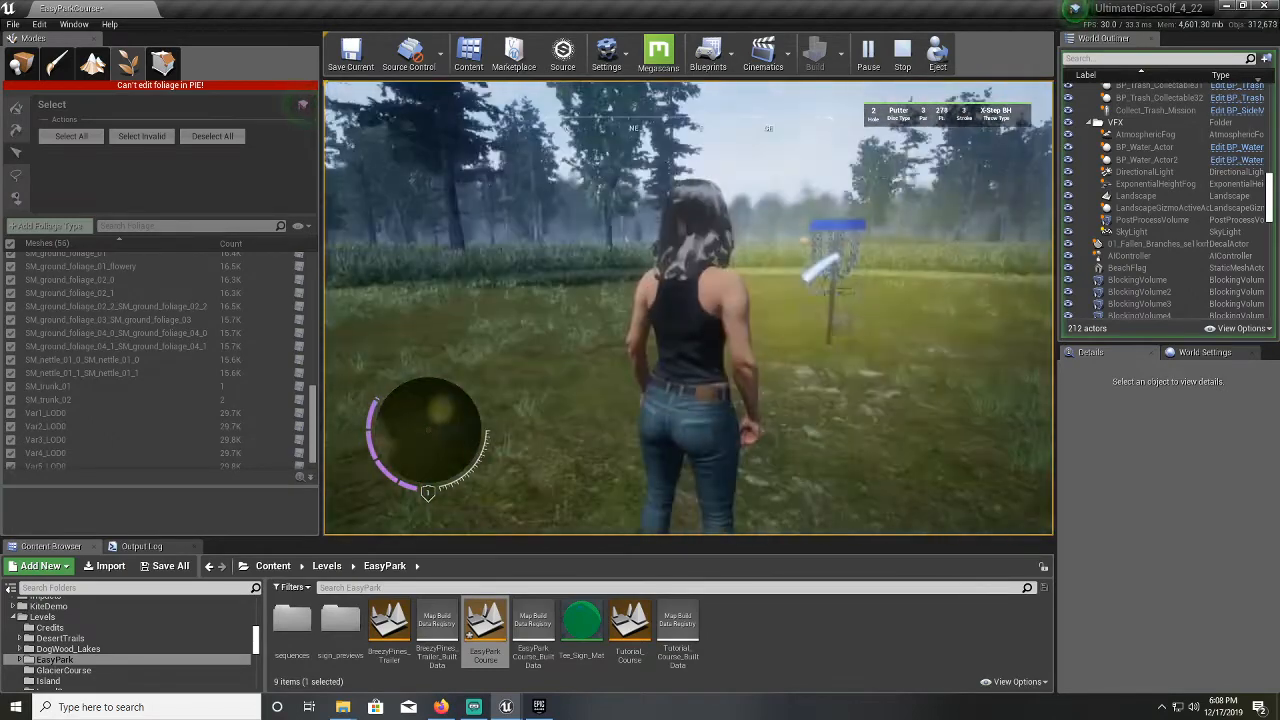
{"action": "key", "text": "w"}
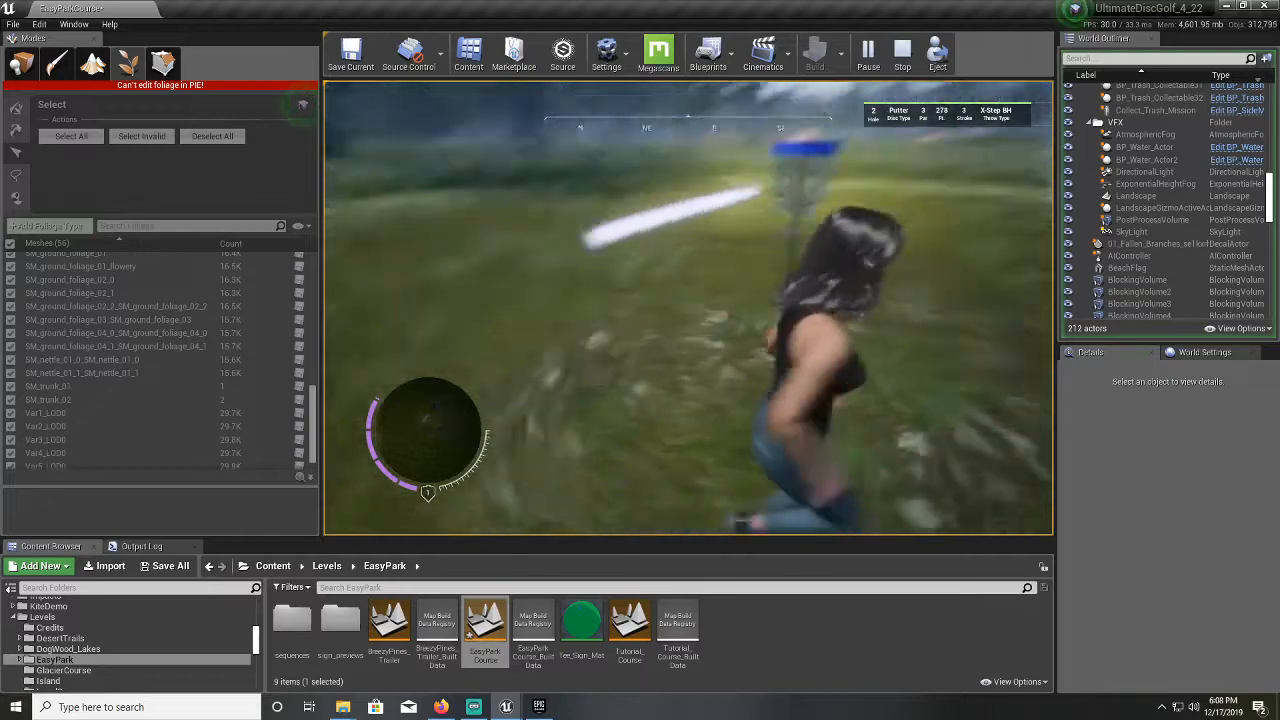
{"action": "key", "text": "w"}
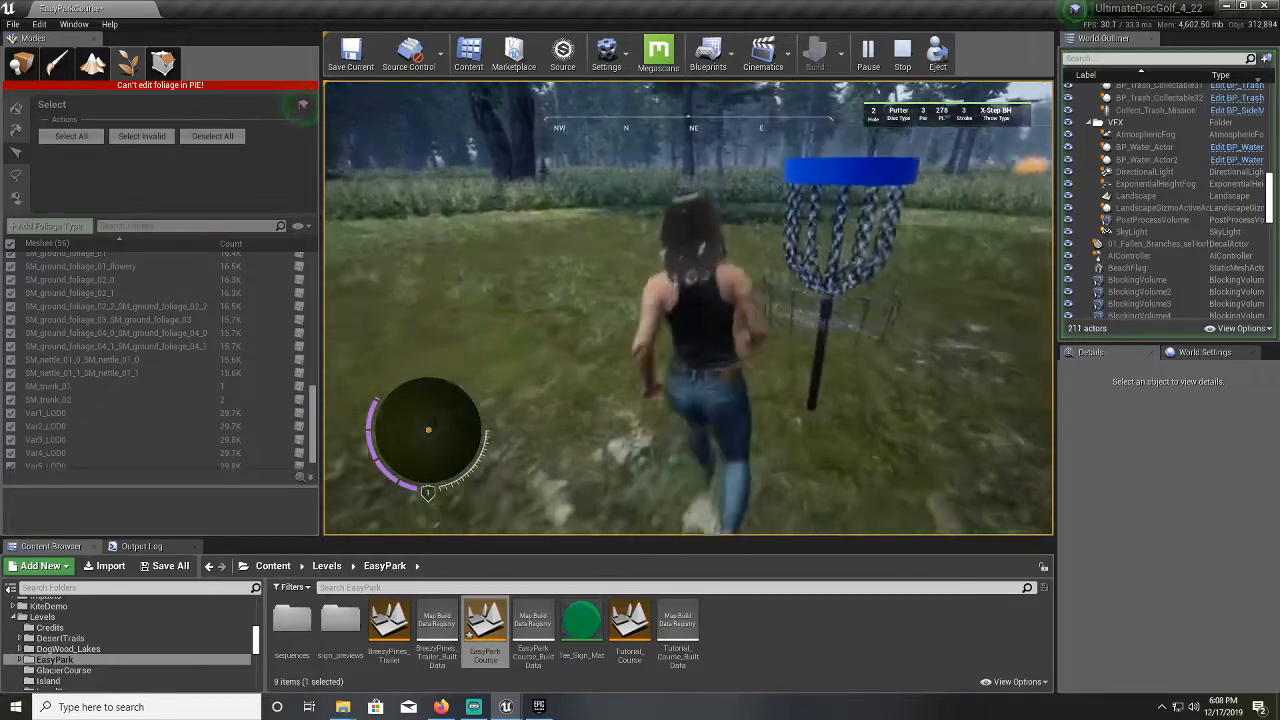
Run from the hole 2 basket to the hole 3 tee, tee off with the Driver using X-Step BH, and walk around the tee pad
{"action": "key", "text": "w"}
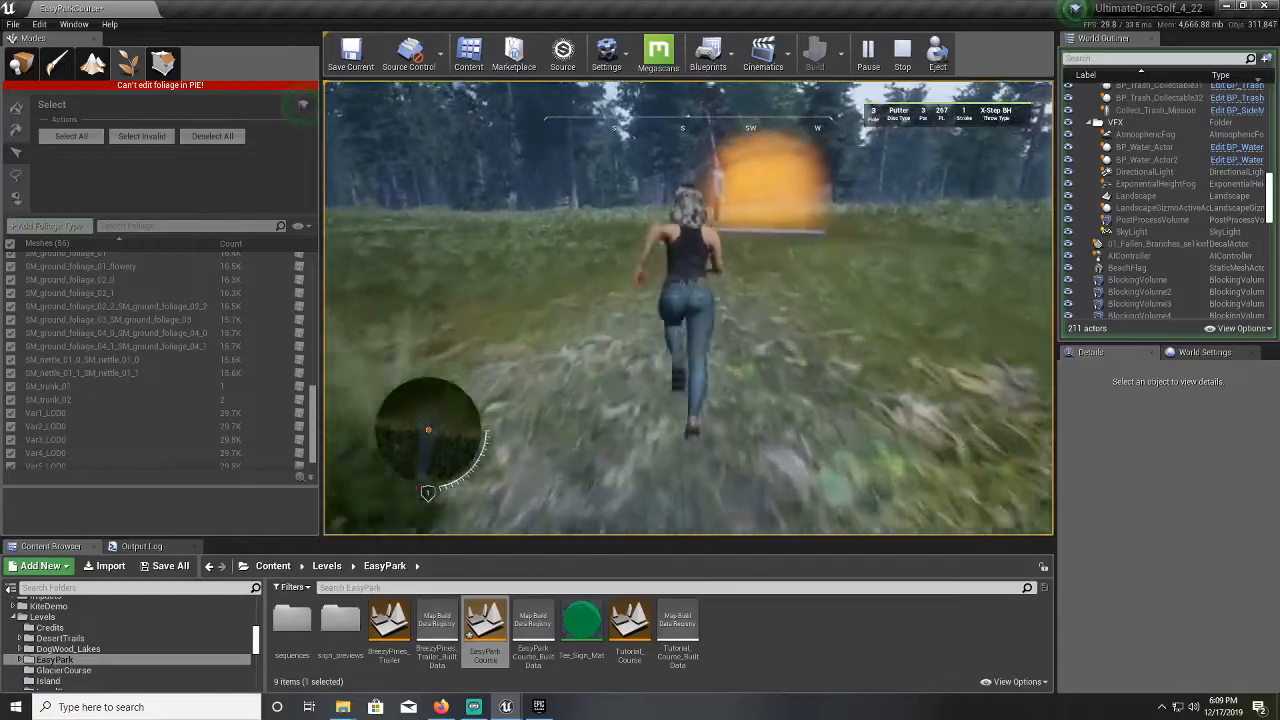
{"action": "key", "text": "d"}
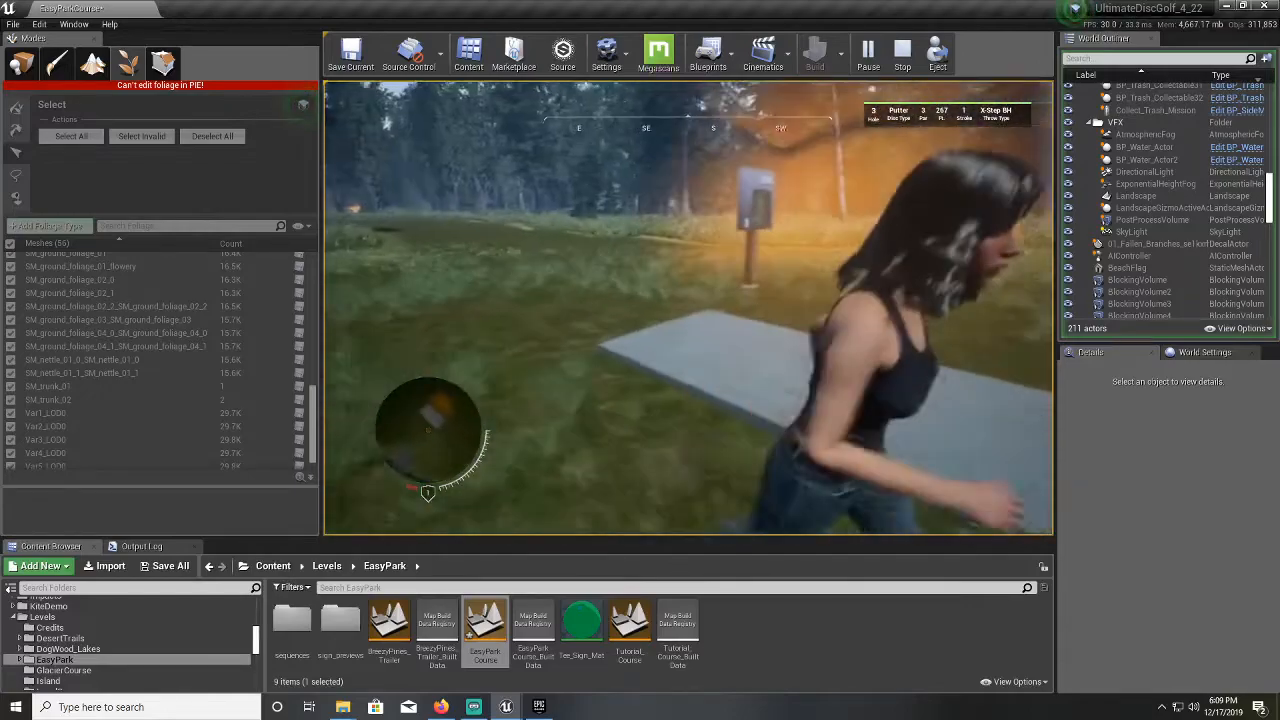
{"action": "key", "text": "w"}
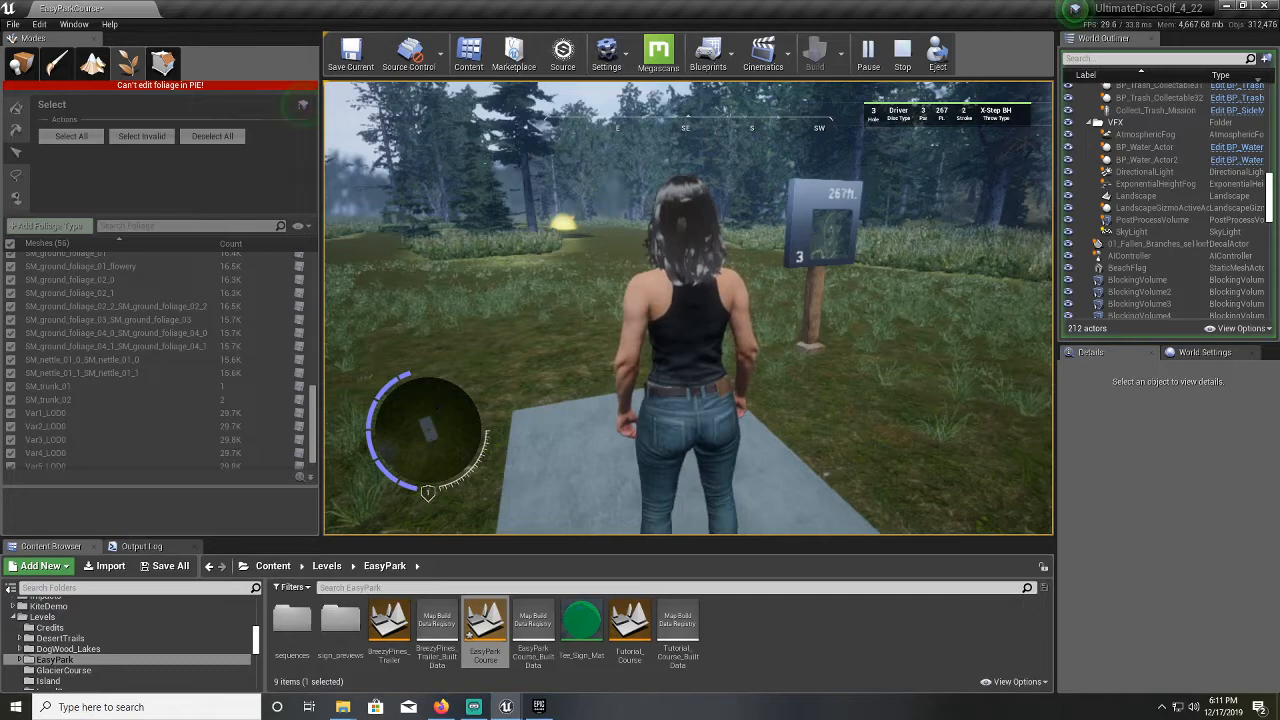
{"action": "key", "text": "s"}
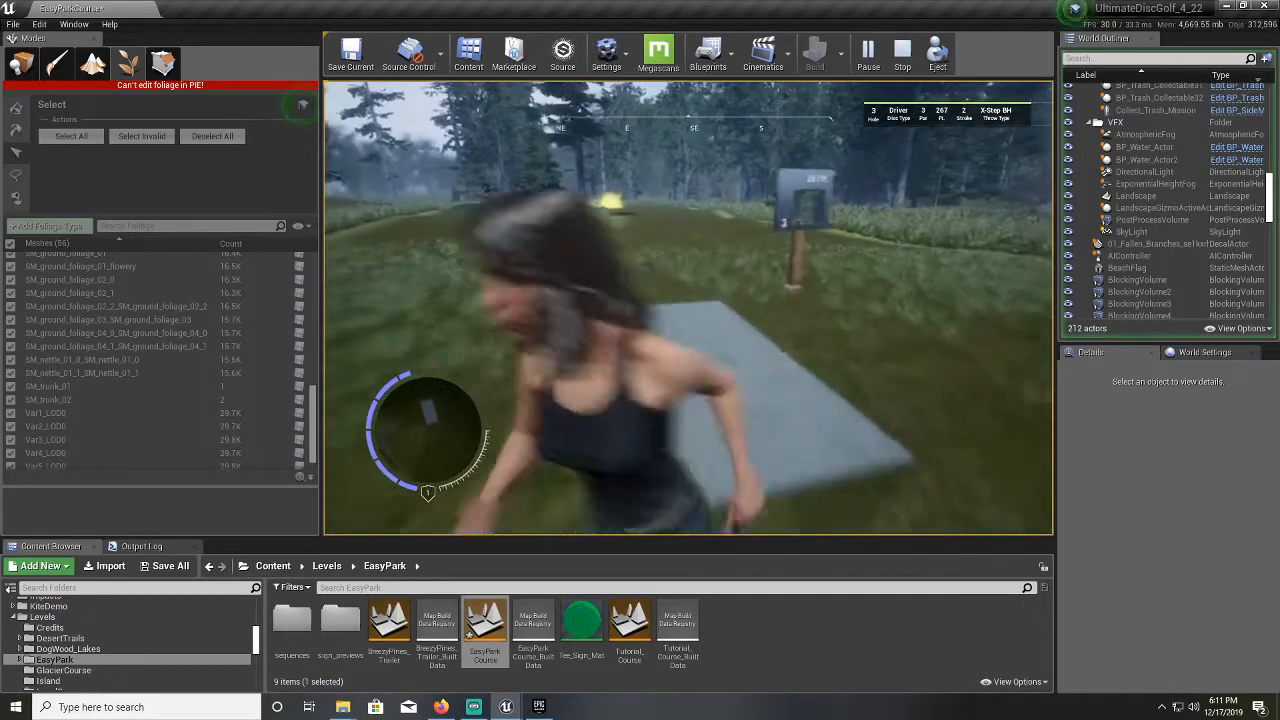
{"action": "key", "text": "w"}
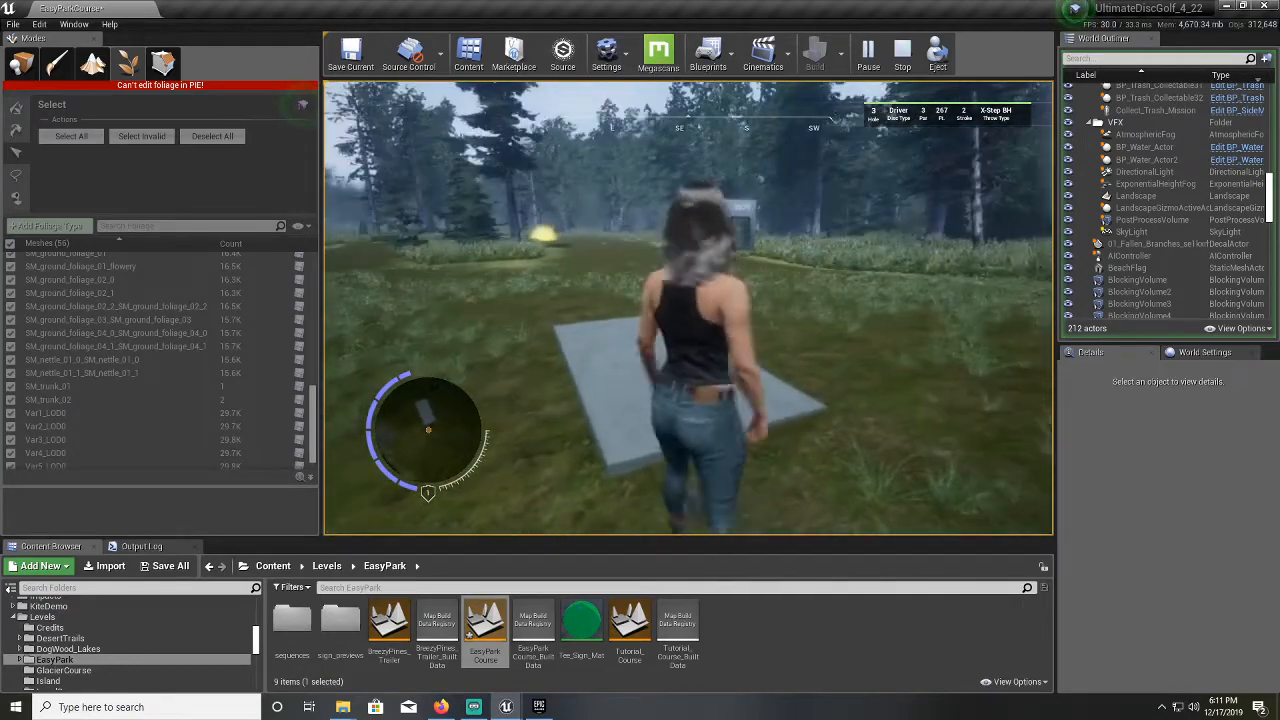
{"action": "key", "text": "w"}
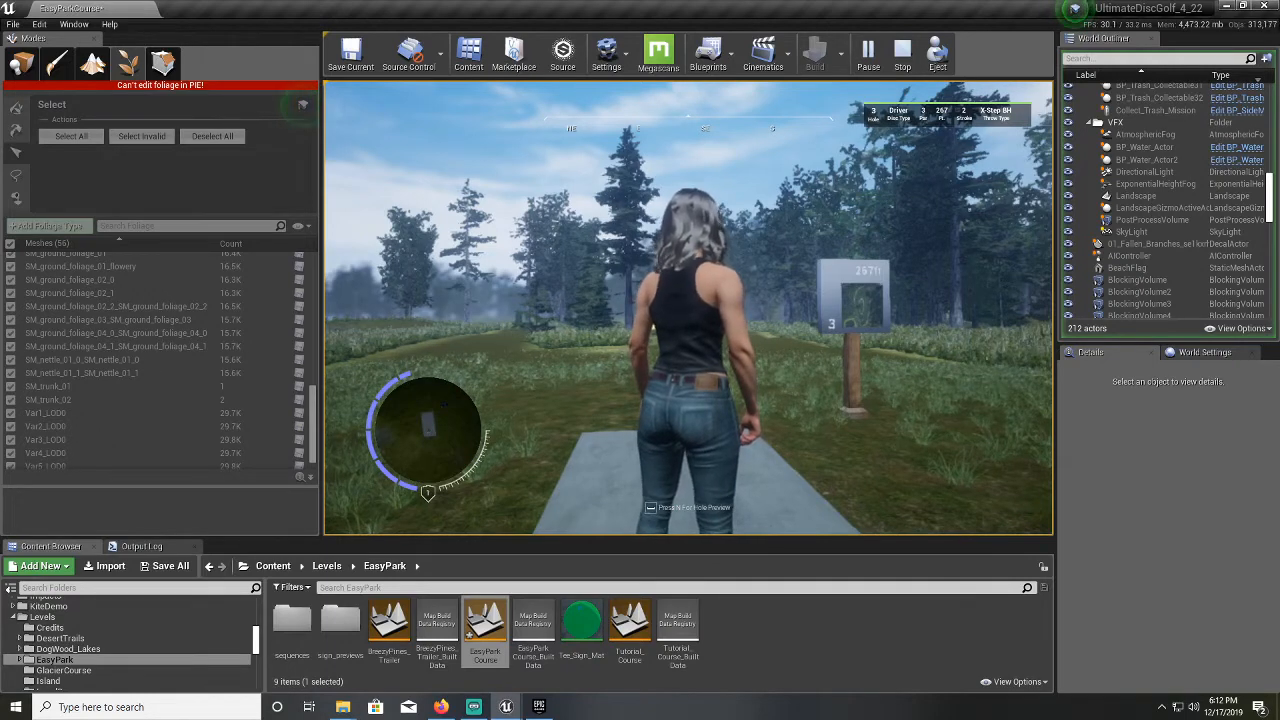
Continue down hole 3 to the basket, playing the Putter with Spin Putt, and inspect the basket and surrounding grass
{"action": "key", "text": "w"}
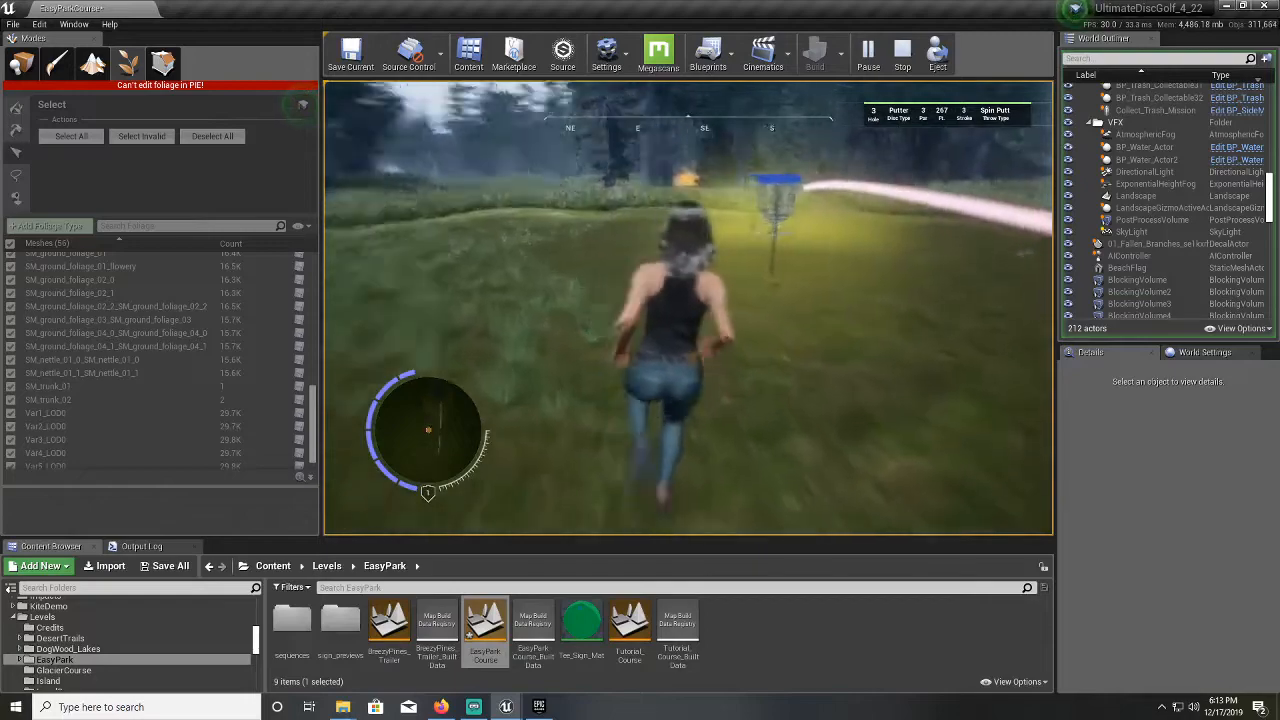
{"action": "key", "text": "w"}
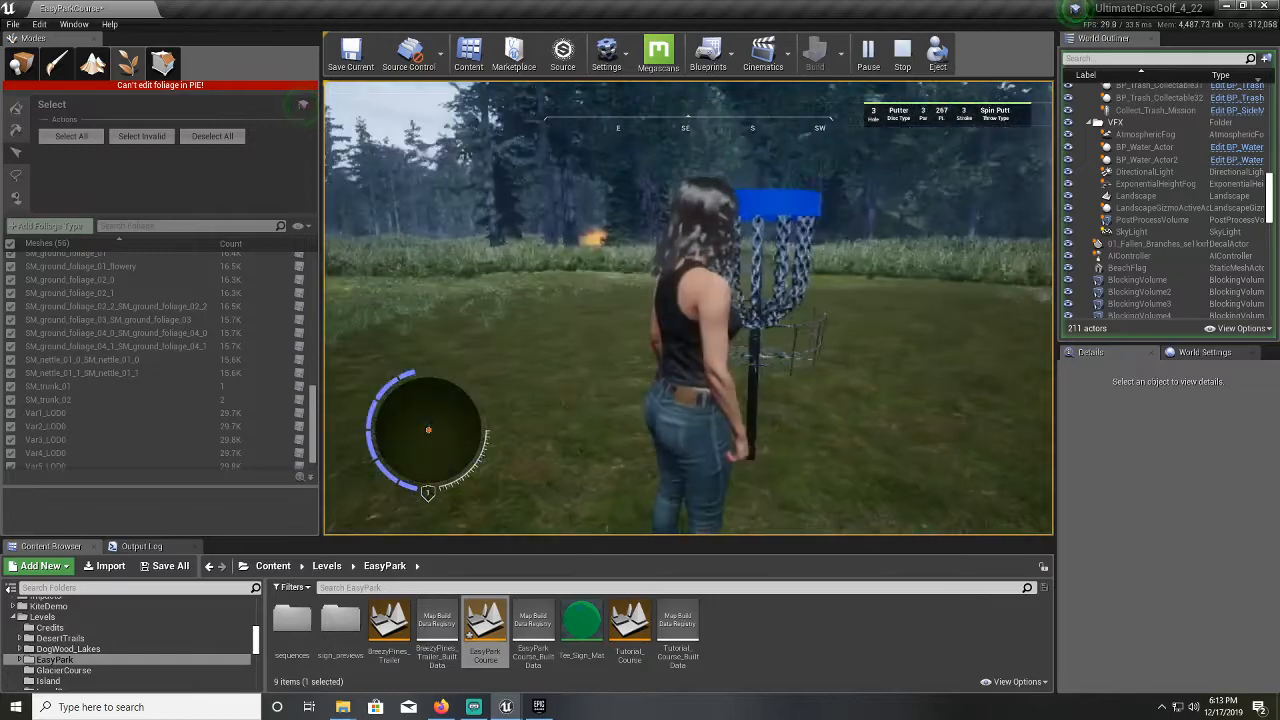
{"action": "key", "text": "w"}
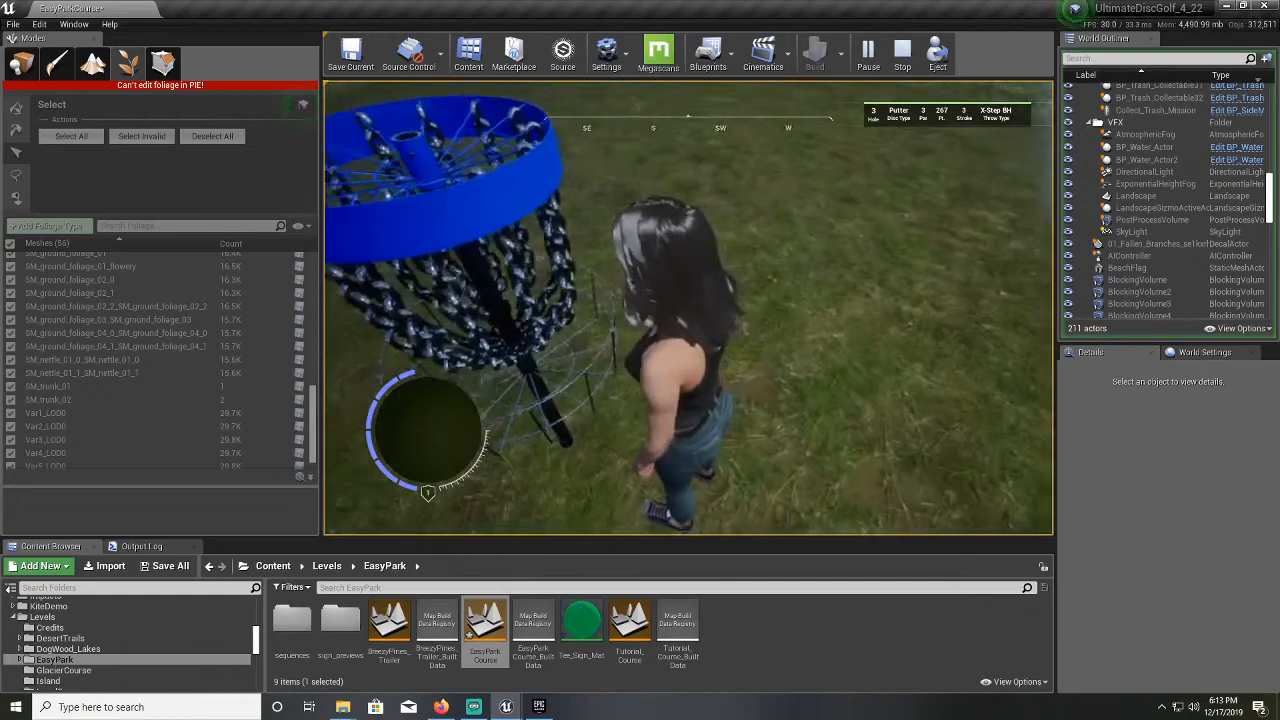
{"action": "key", "text": "w"}
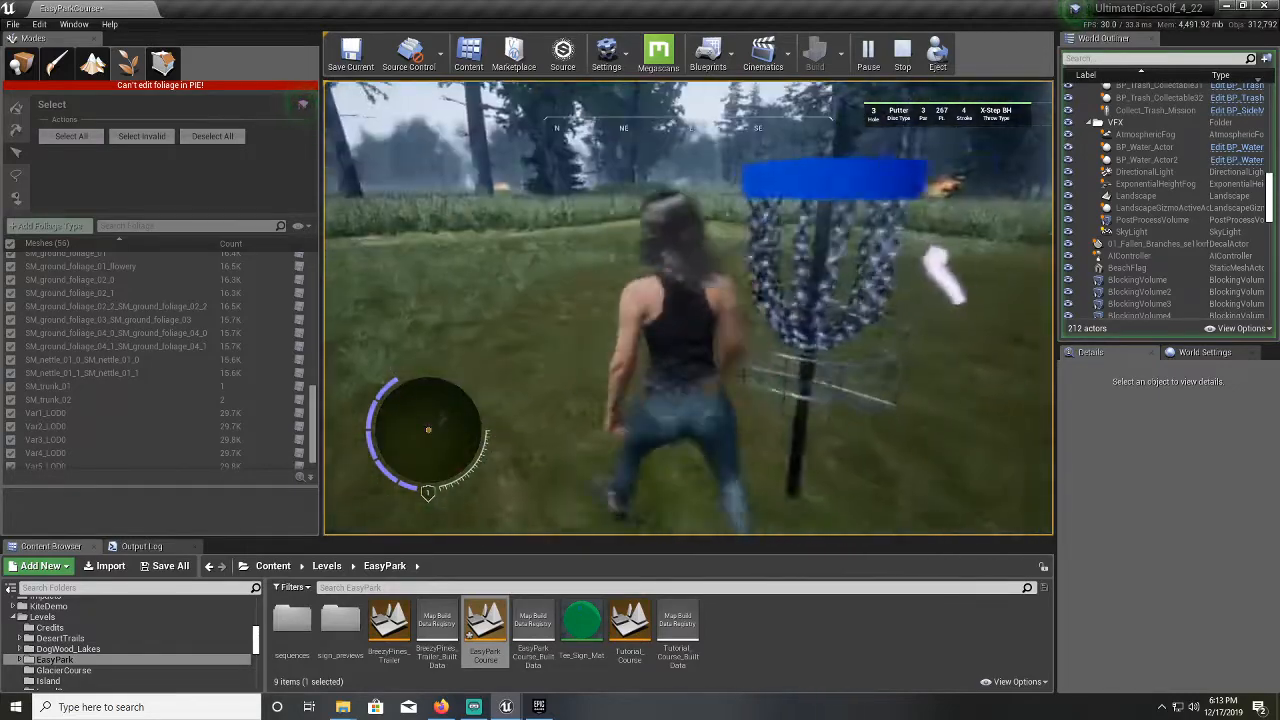
Run past the hole 3 basket after the Putter throw, end the play session, and close the message log
{"action": "key", "text": "w"}
{"action": "key", "text": "w"}
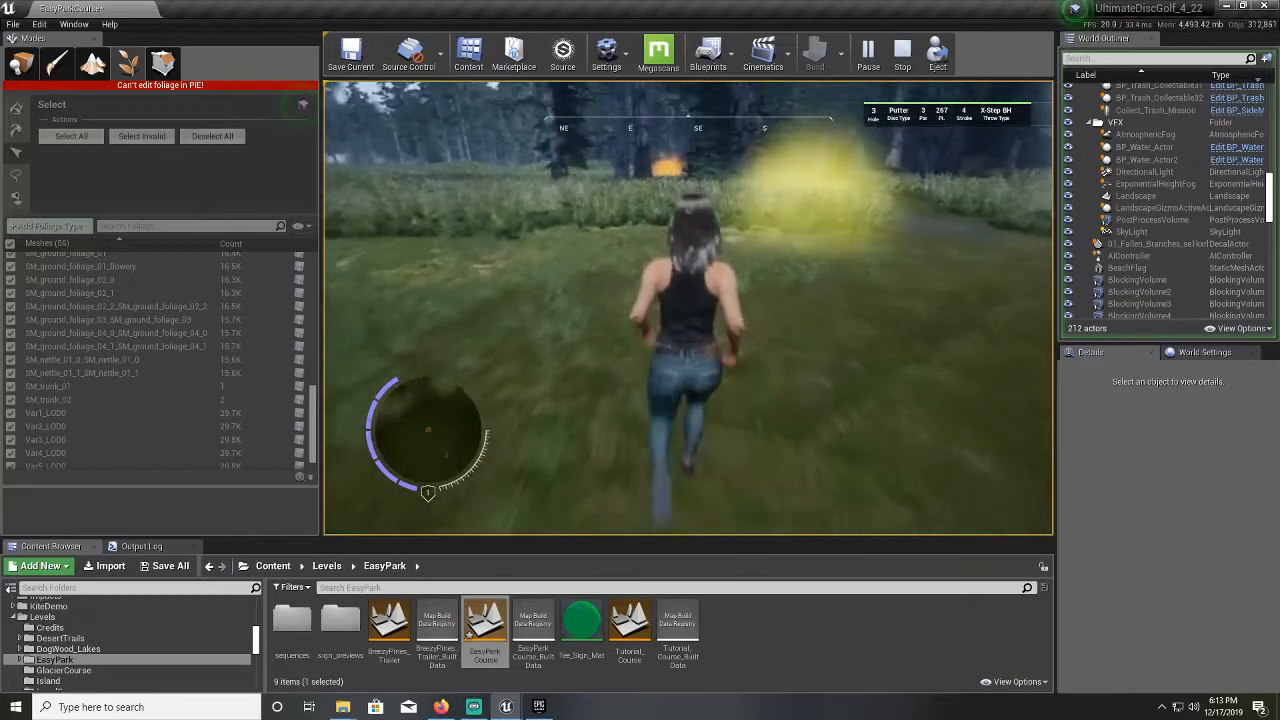
{"action": "key", "text": "w"}
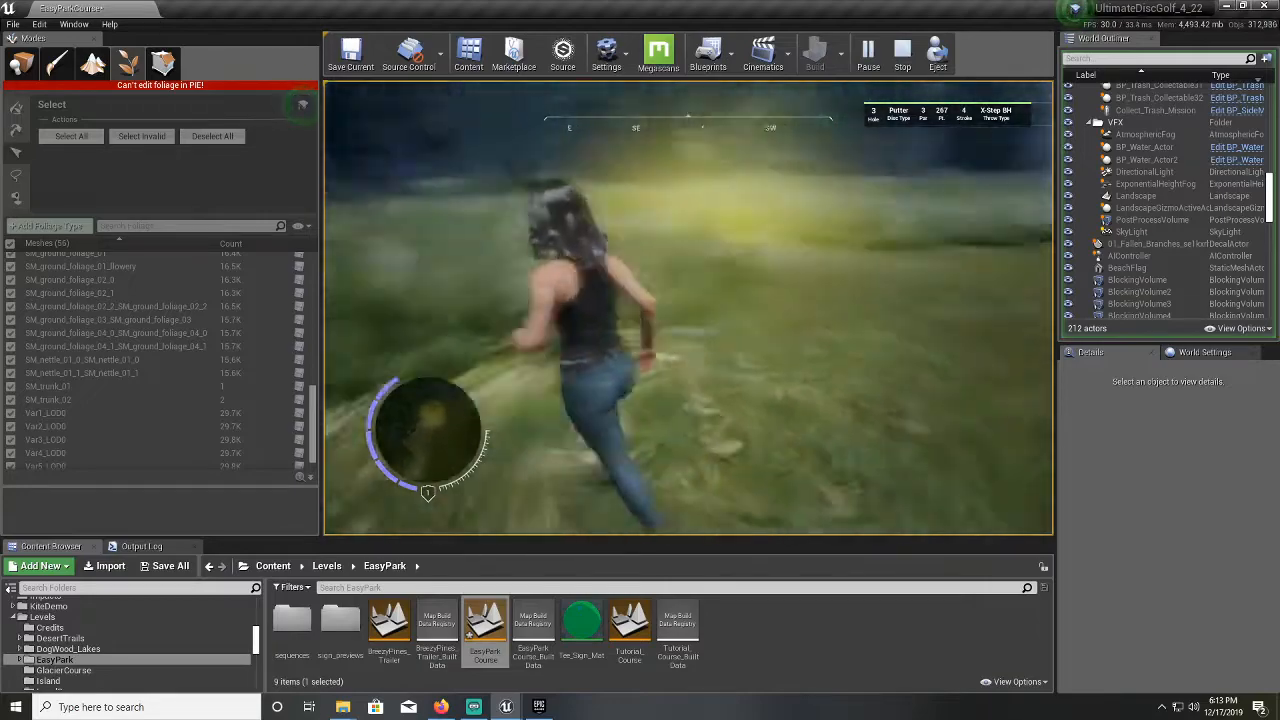
{"action": "key", "text": "w"}
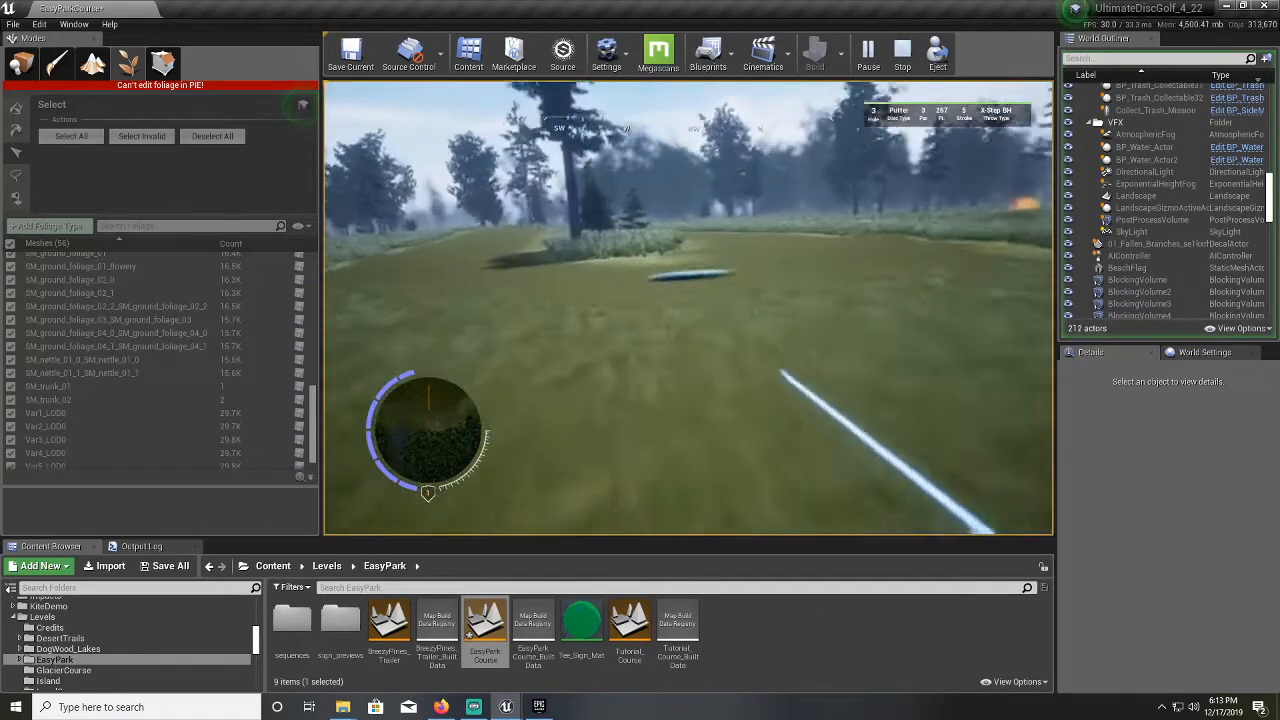
{"action": "key", "text": "Escape"}
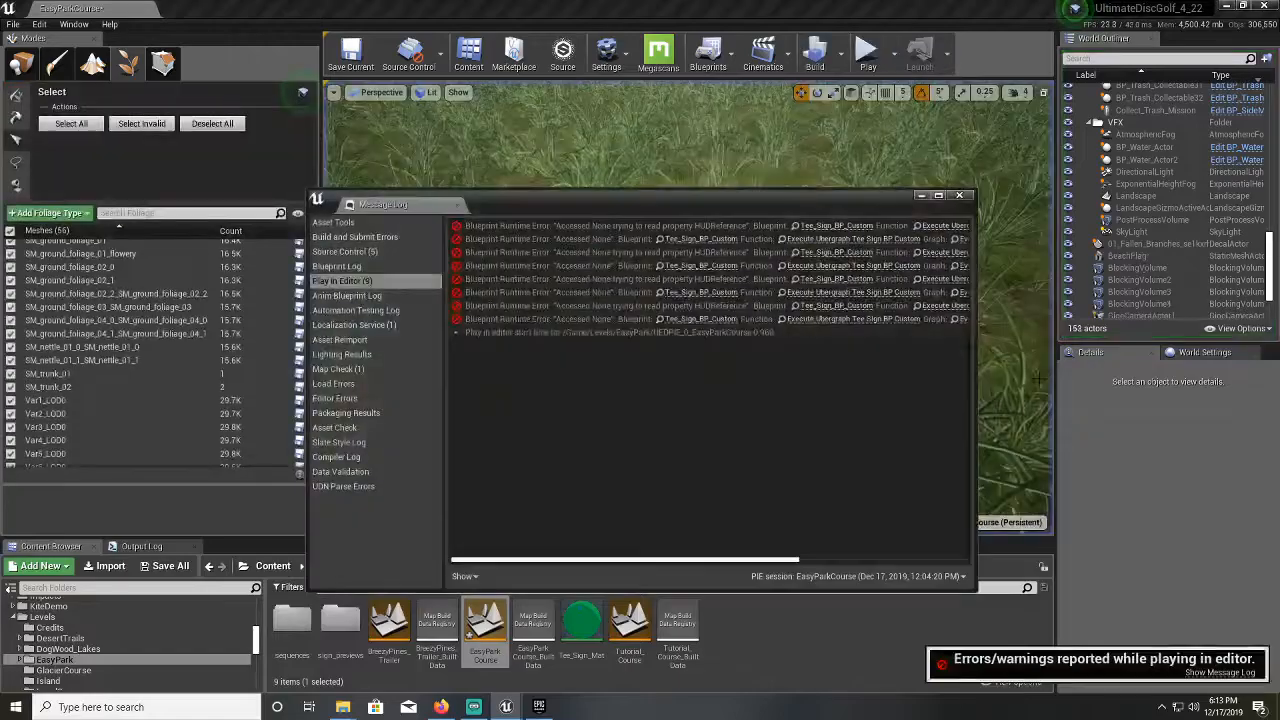
{"action": "left_click", "coordinate": [959, 195]}
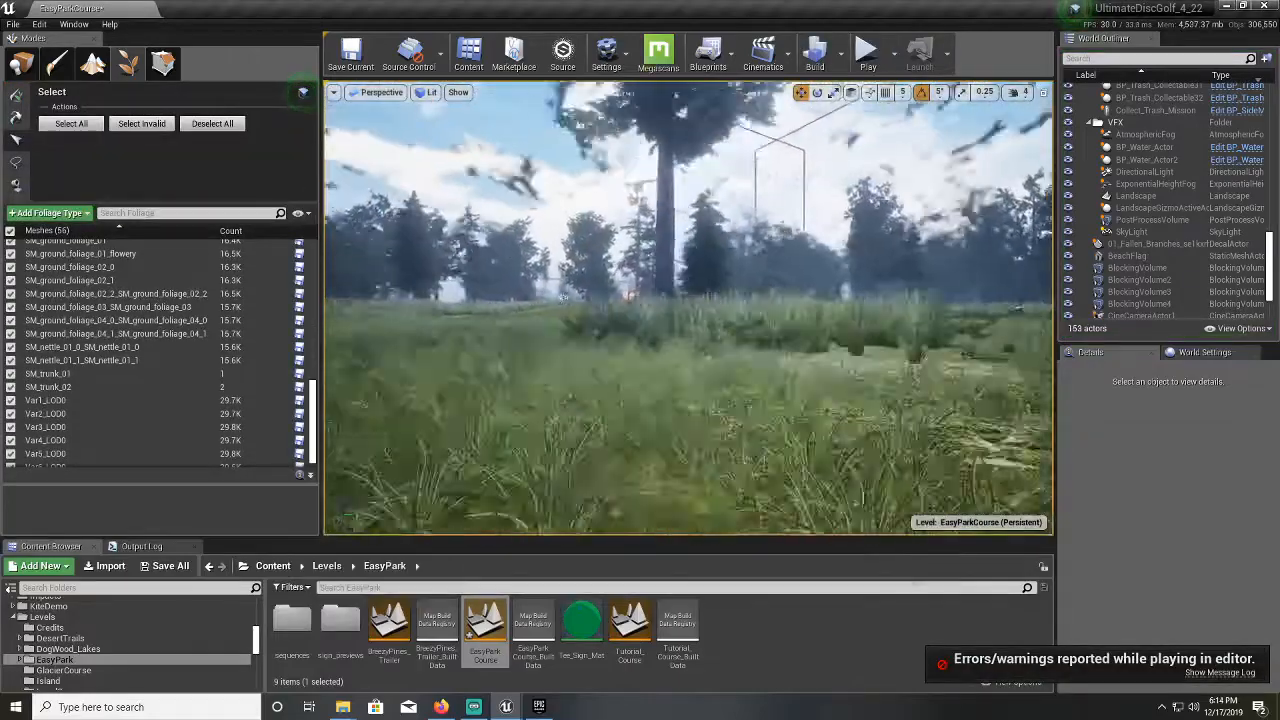
Go to the hole 1 tee, review the foliage mesh list, and activate the foliage Paint tool
{"action": "key", "text": "w"}
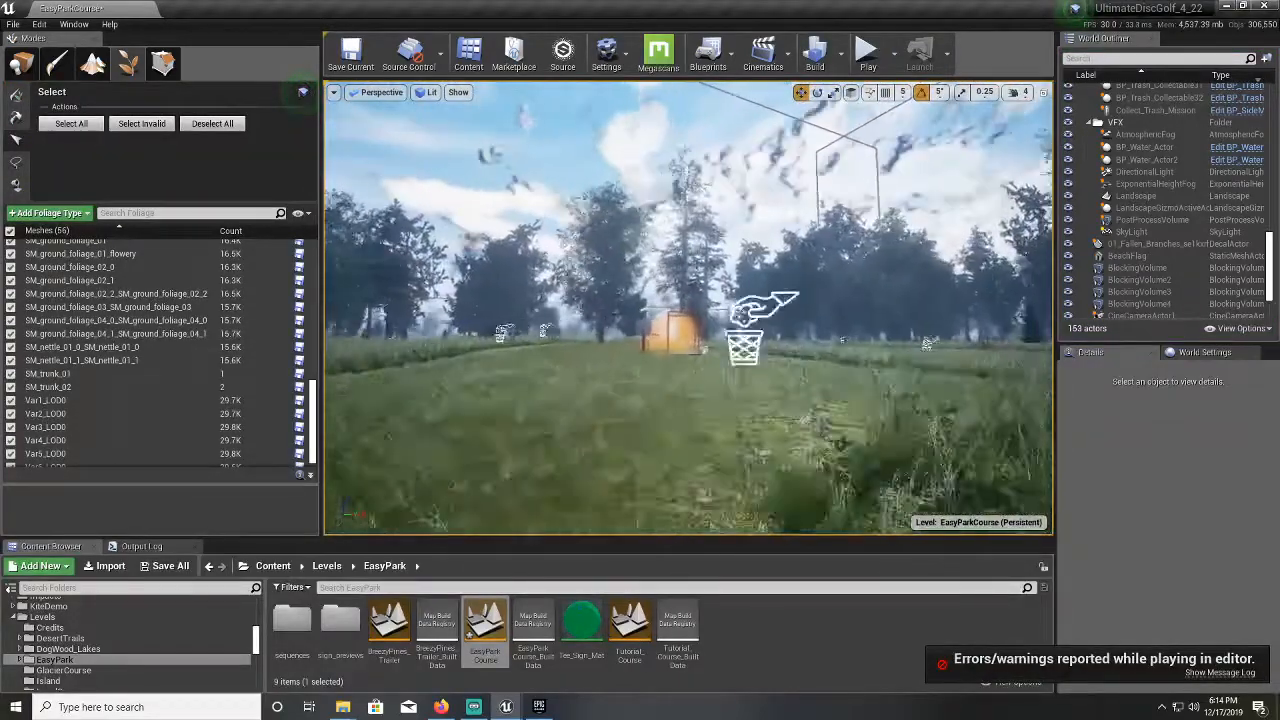
{"action": "key", "text": "w"}
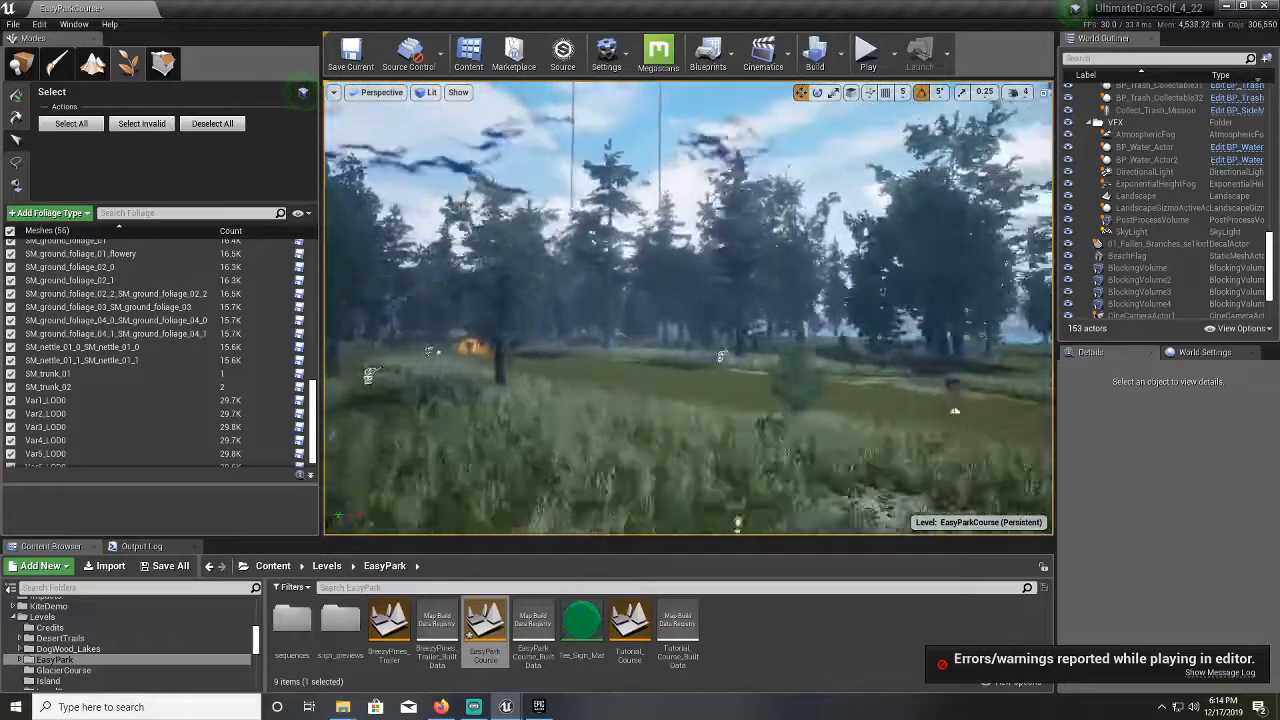
{"action": "key", "text": "w"}
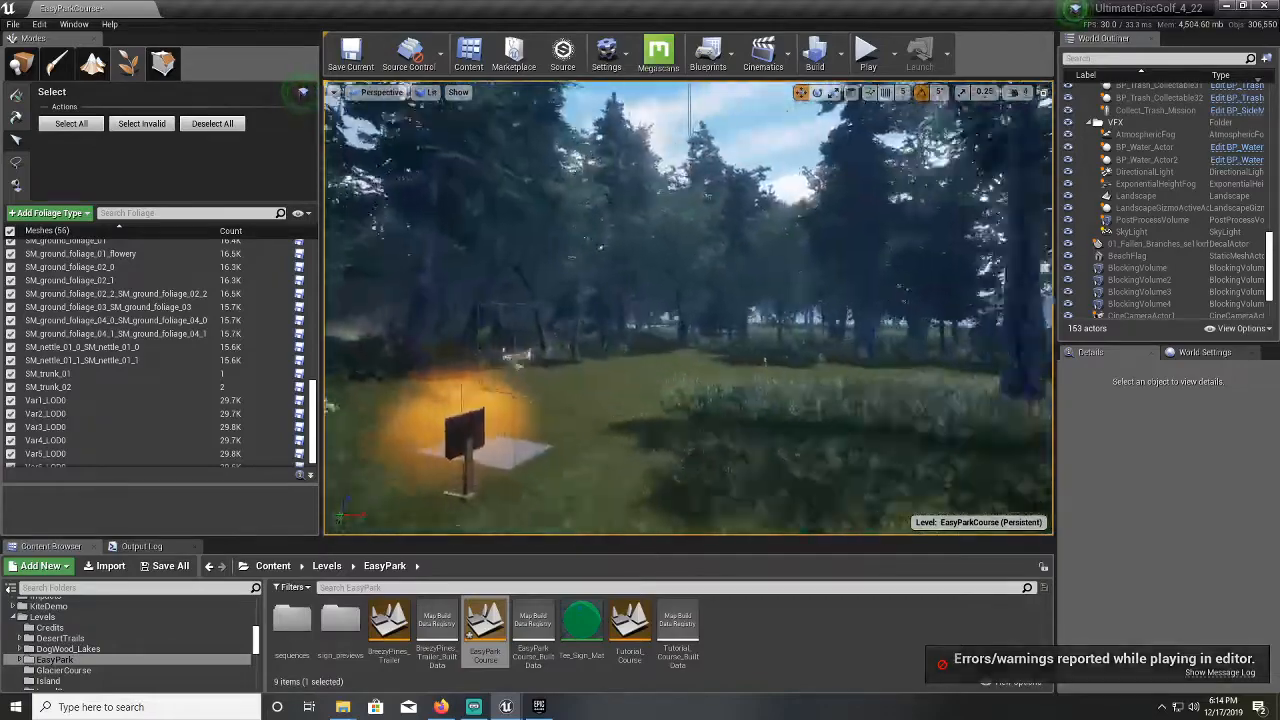
{"action": "key", "text": "s"}
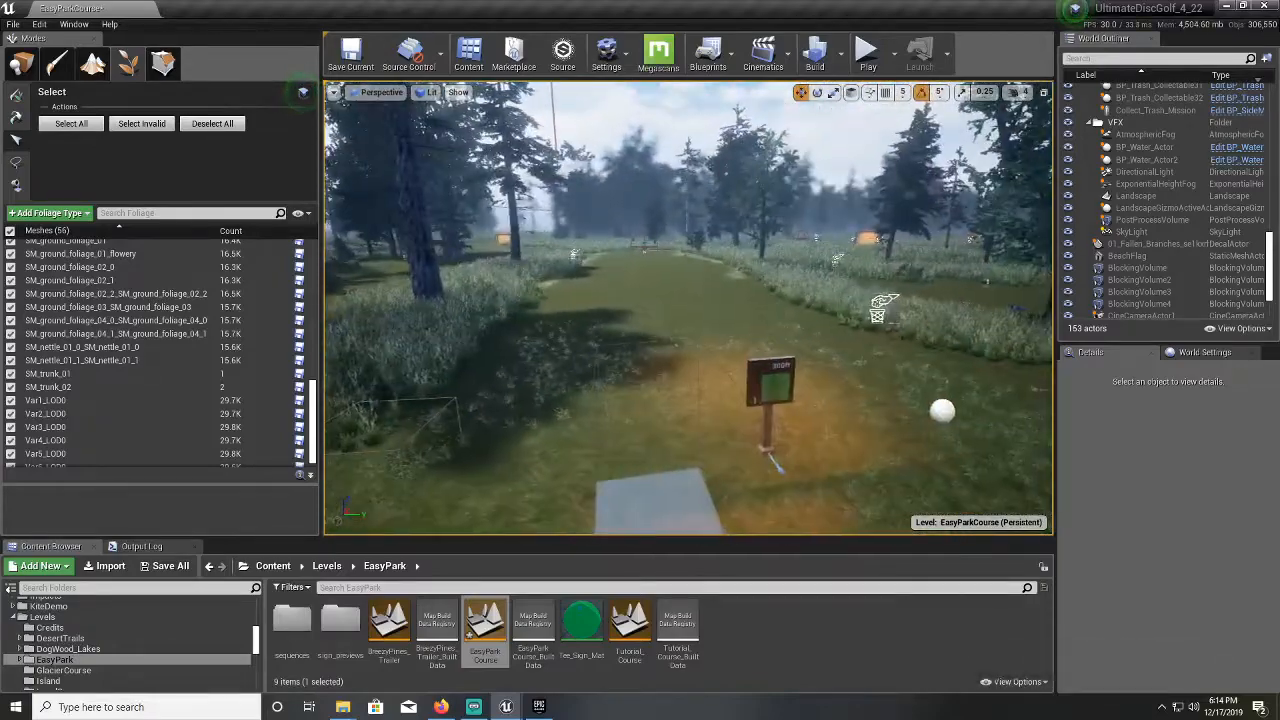
{"action": "right_click_drag", "start_coordinate": [688, 308], "coordinate": [690, 215]}
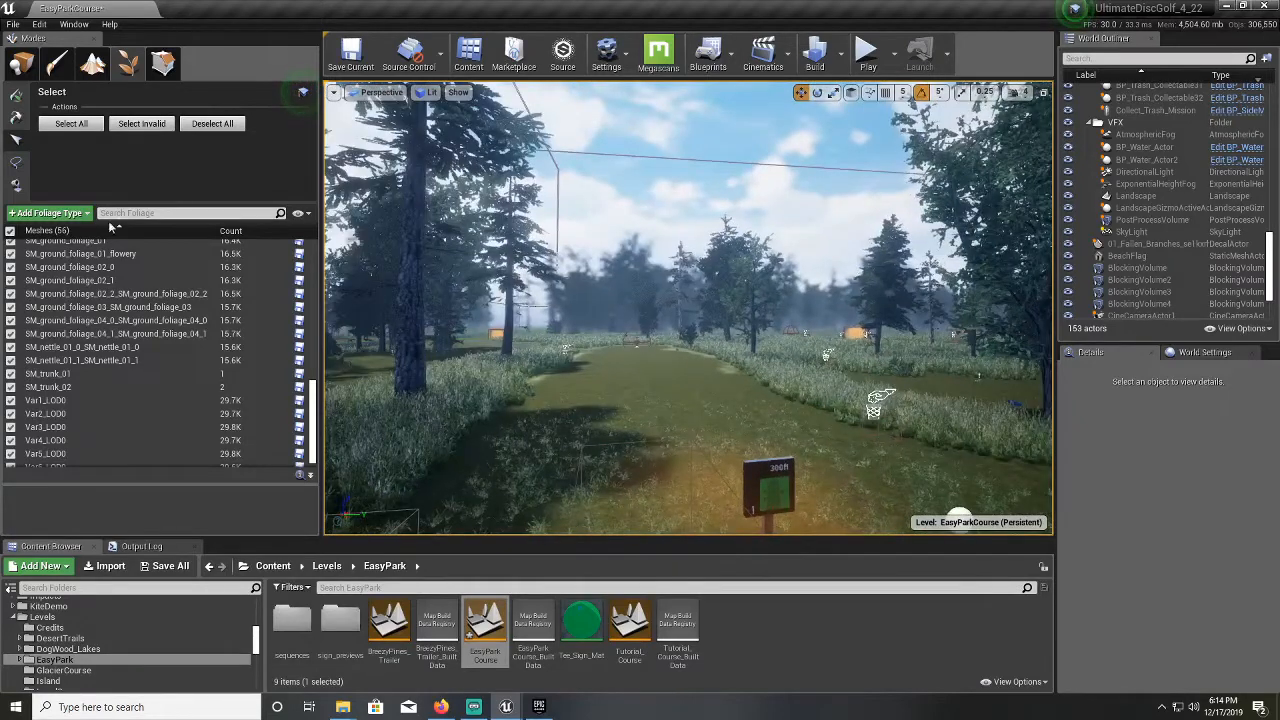
{"action": "scroll", "coordinate": [132, 337], "scroll_direction": "up", "scroll_amount": 3}
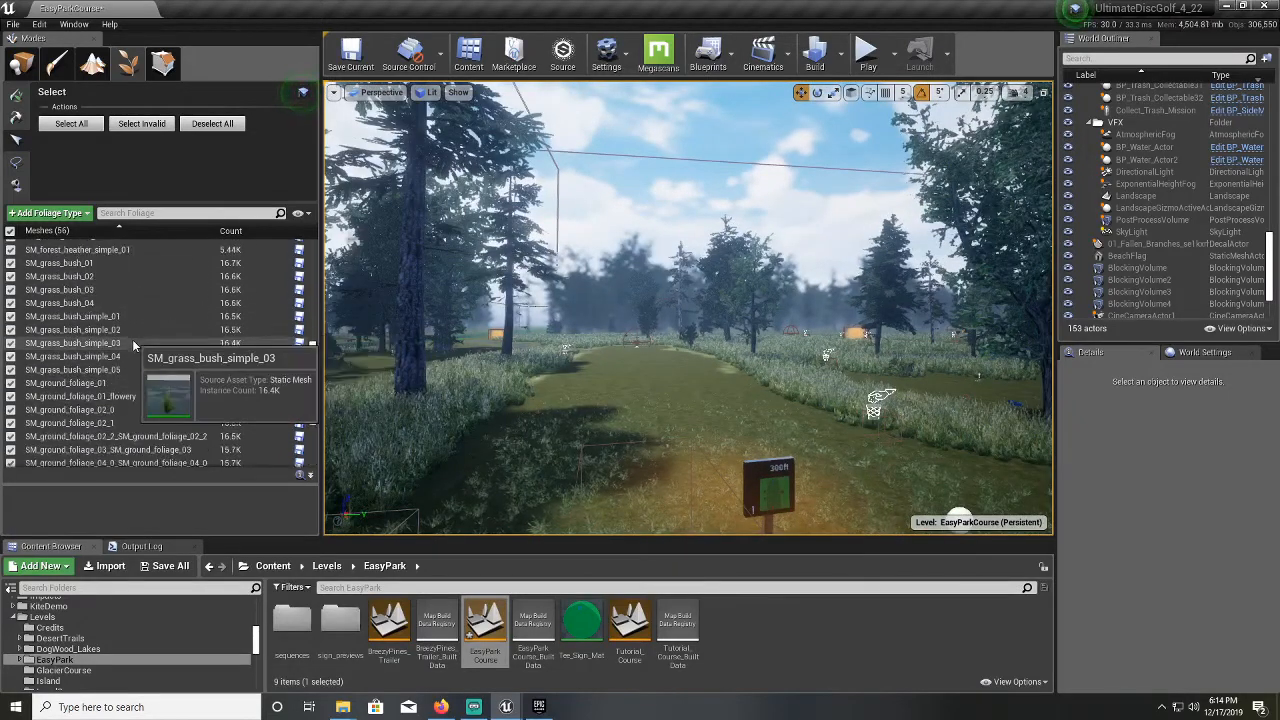
{"action": "scroll", "coordinate": [132, 339], "scroll_direction": "down", "scroll_amount": 3}
{"action": "scroll", "coordinate": [132, 340], "scroll_direction": "up", "scroll_amount": 5}
{"action": "left_click", "coordinate": [17, 96]}
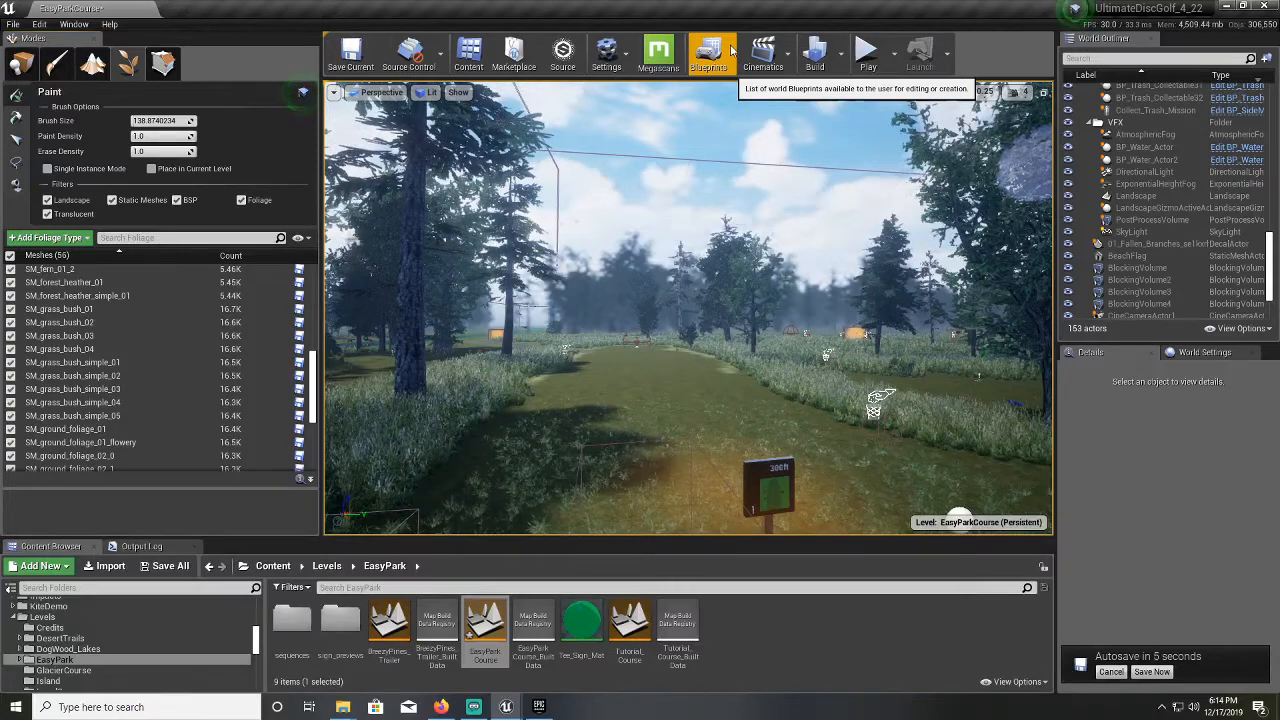
Move in close to the grass on the fairway and save the EasyParkCourse level
{"action": "key", "text": "w"}
{"action": "mouse_move", "coordinate": [670, 300]}
{"action": "right_mouse_down"}
{"action": "mouse_move", "coordinate": [680, 380]}
{"action": "mouse_move", "coordinate": [700, 400]}
{"action": "mouse_move", "coordinate": [680, 410]}
{"action": "mouse_move", "coordinate": [759, 271]}
{"action": "right_mouse_up"}
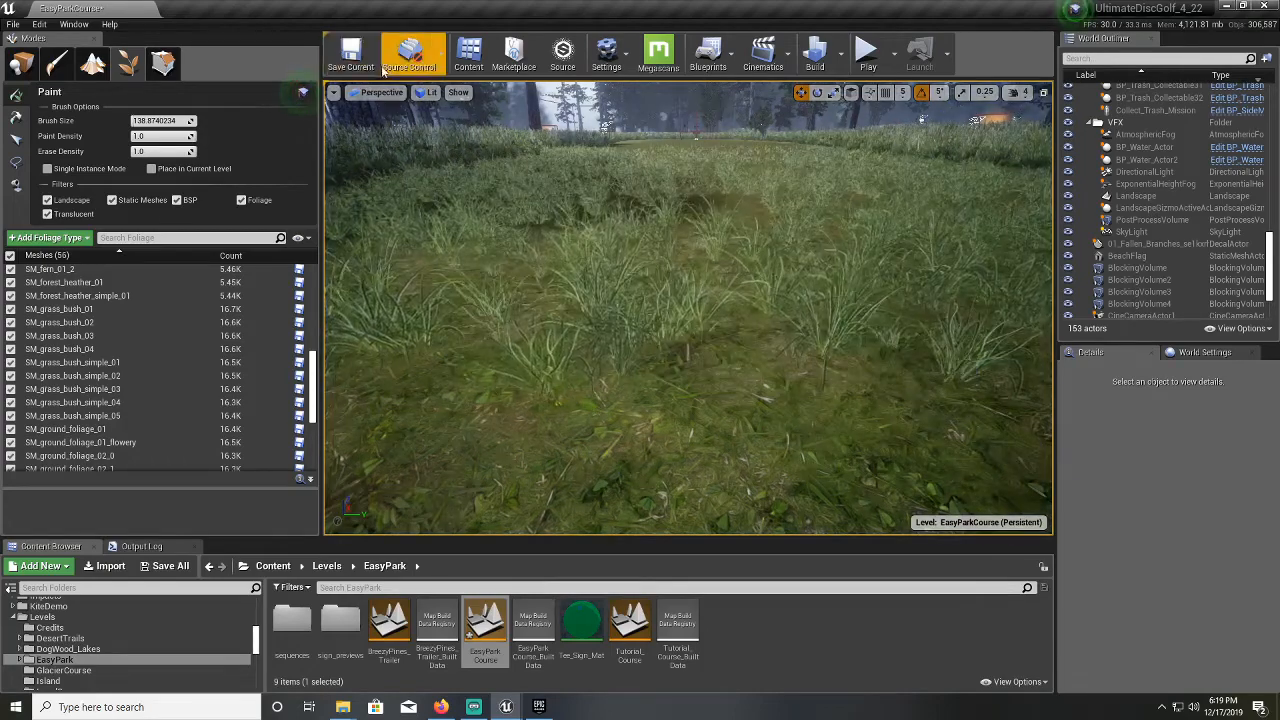
{"action": "left_click", "coordinate": [350, 52]}
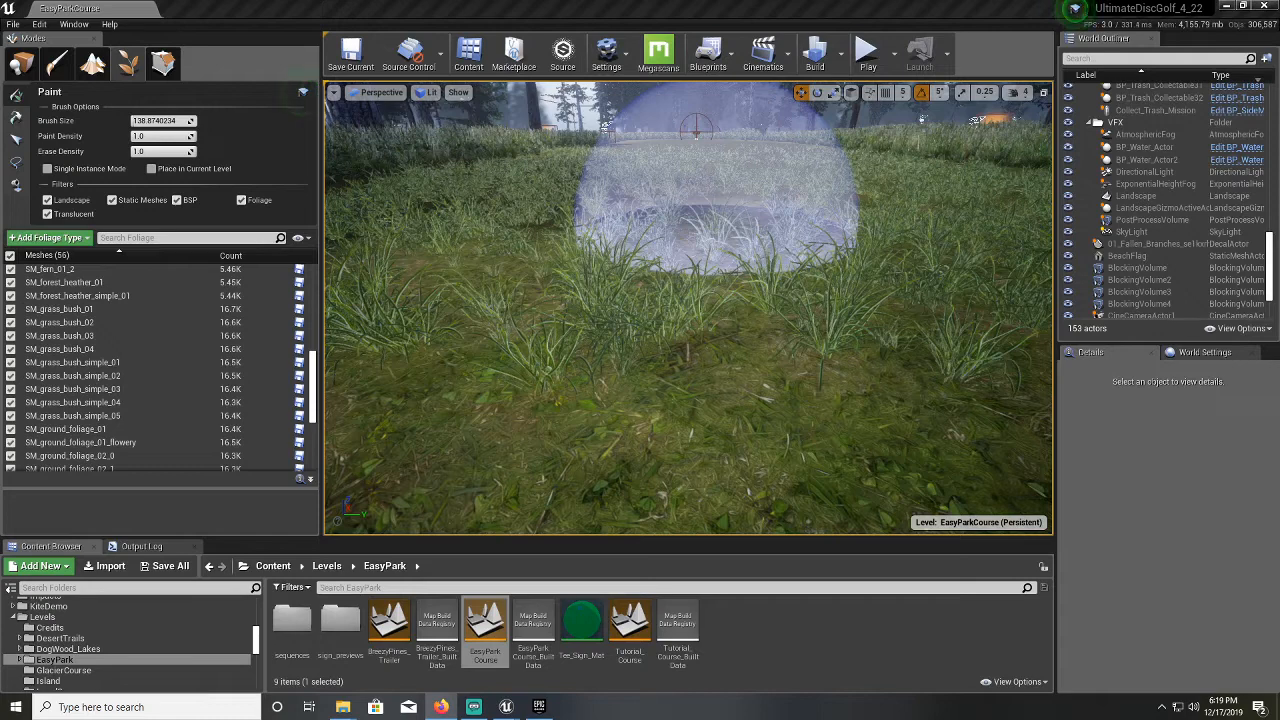
{"action": "left_click", "coordinate": [352, 52]}
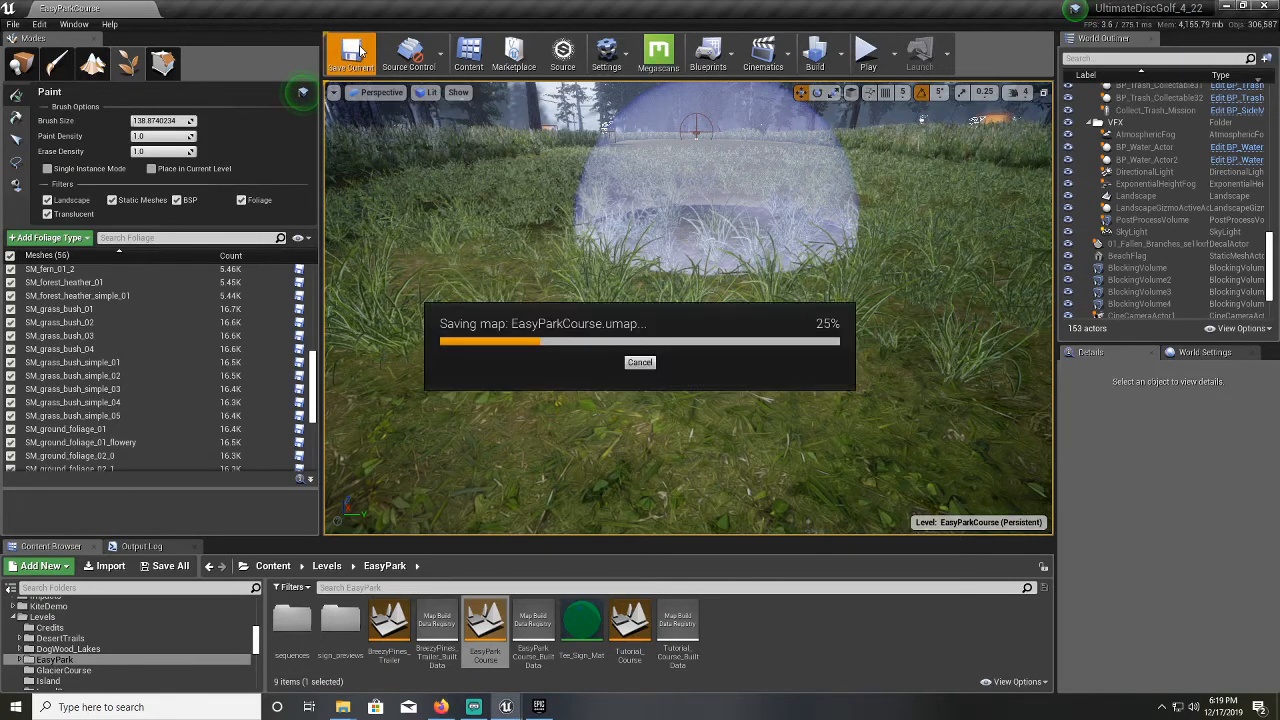